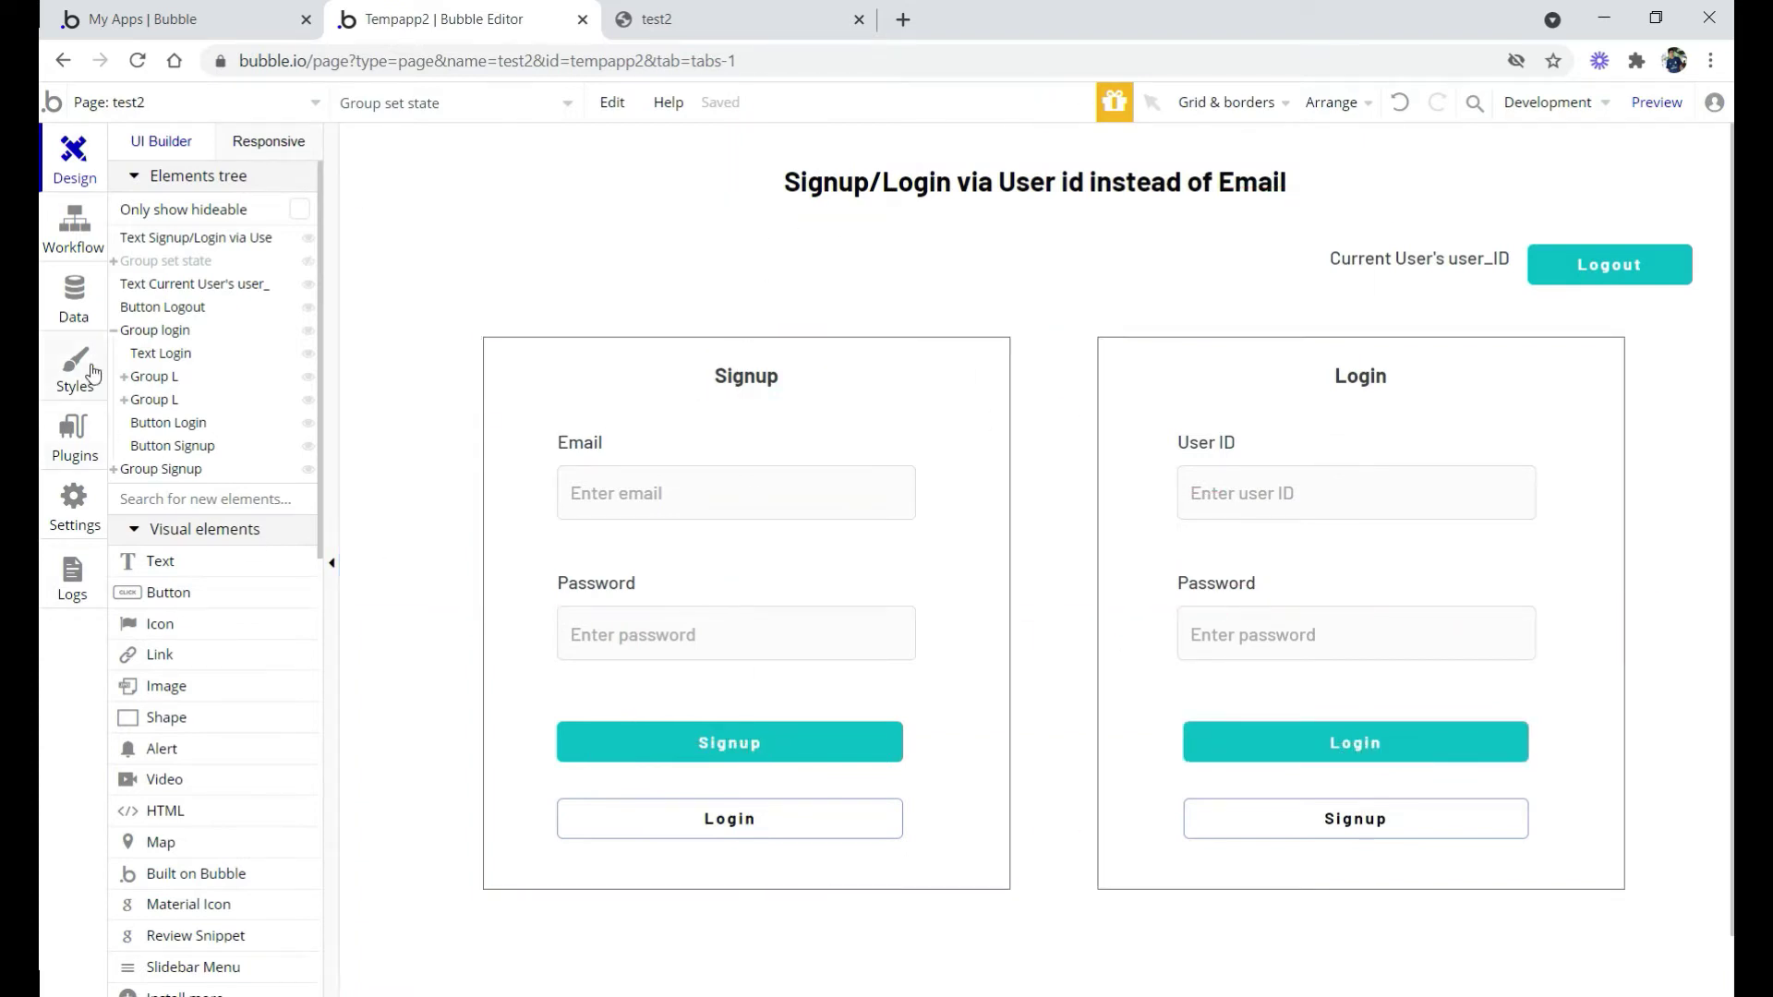
Create a new field 'user_id' of type text on the User data type, then return to Design
{"action": "left_click", "coordinate": [75, 314]}
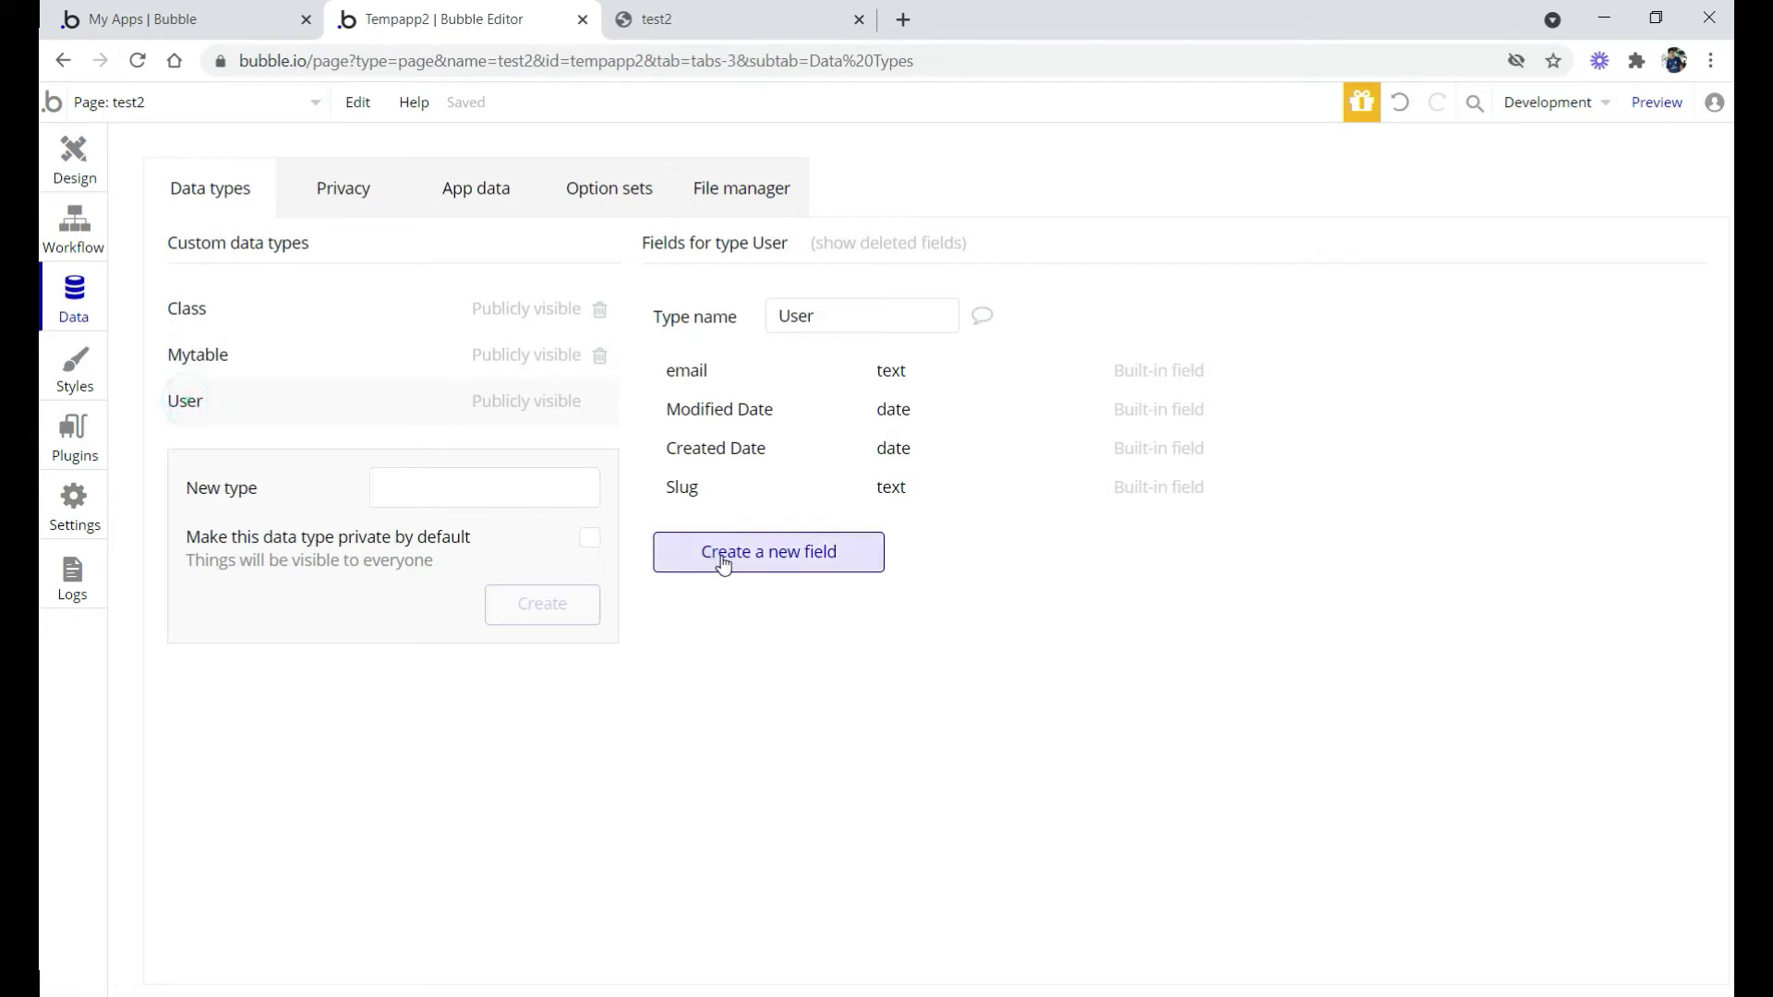
{"action": "left_click", "coordinate": [755, 559]}
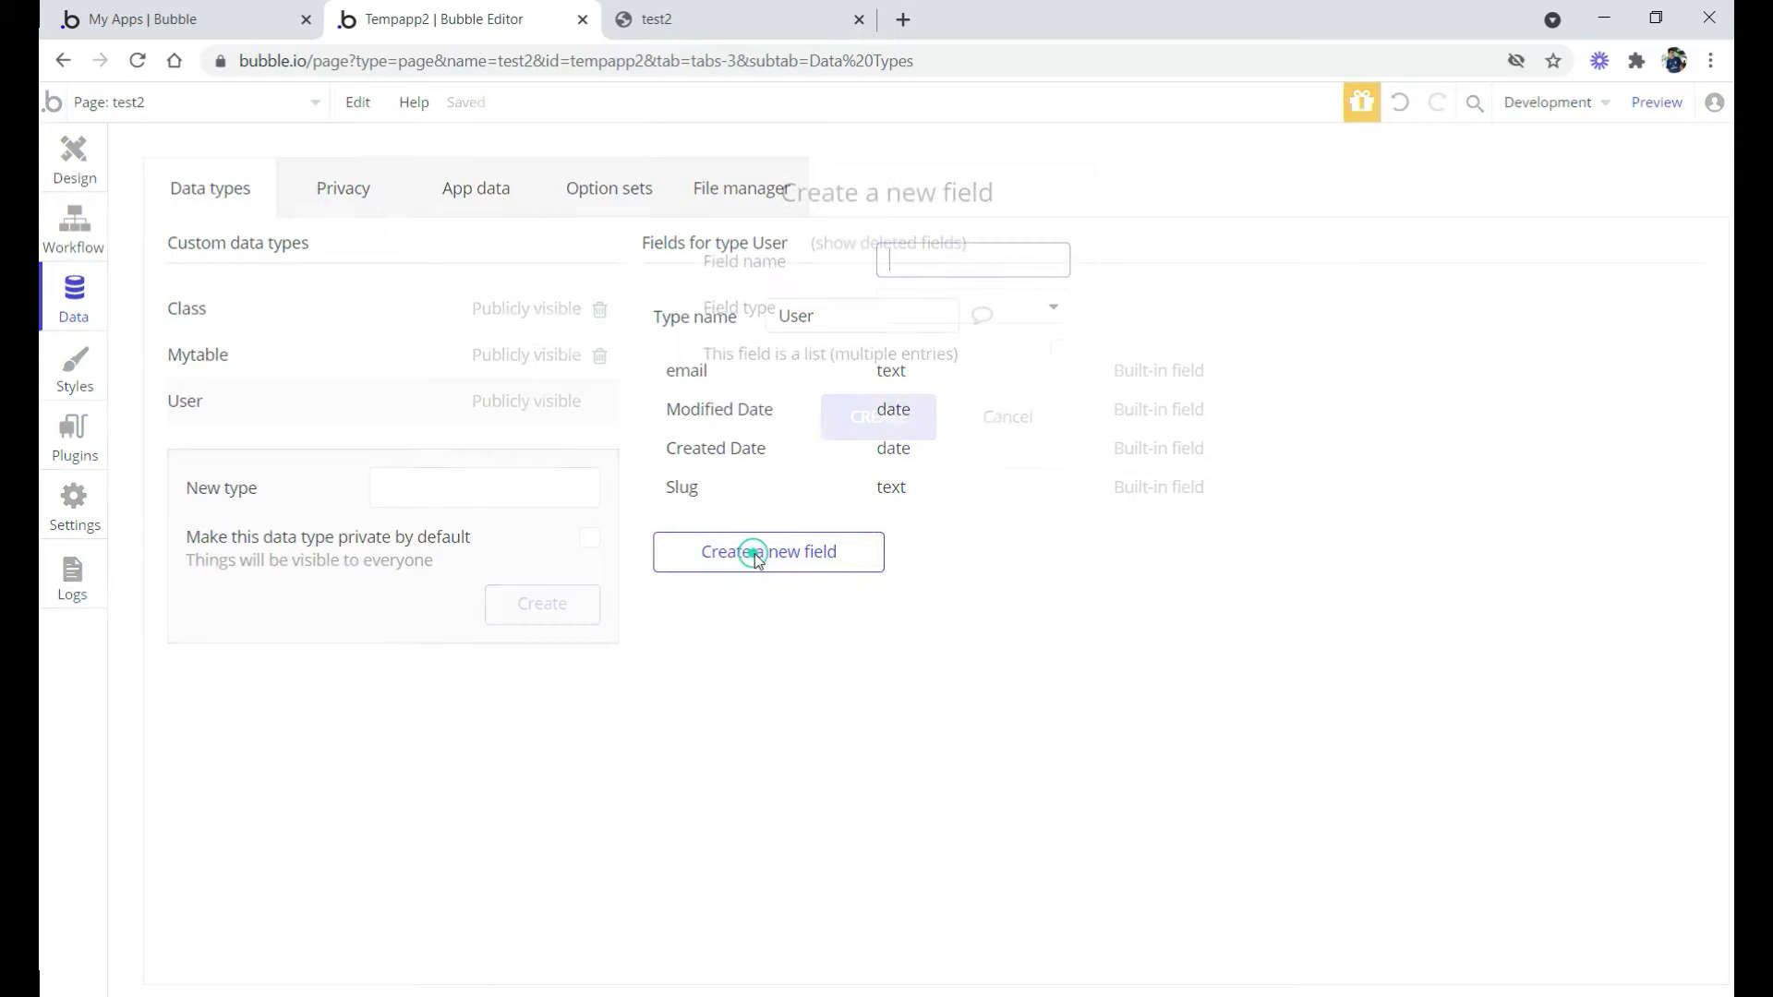
{"action": "type", "text": "user_id"}
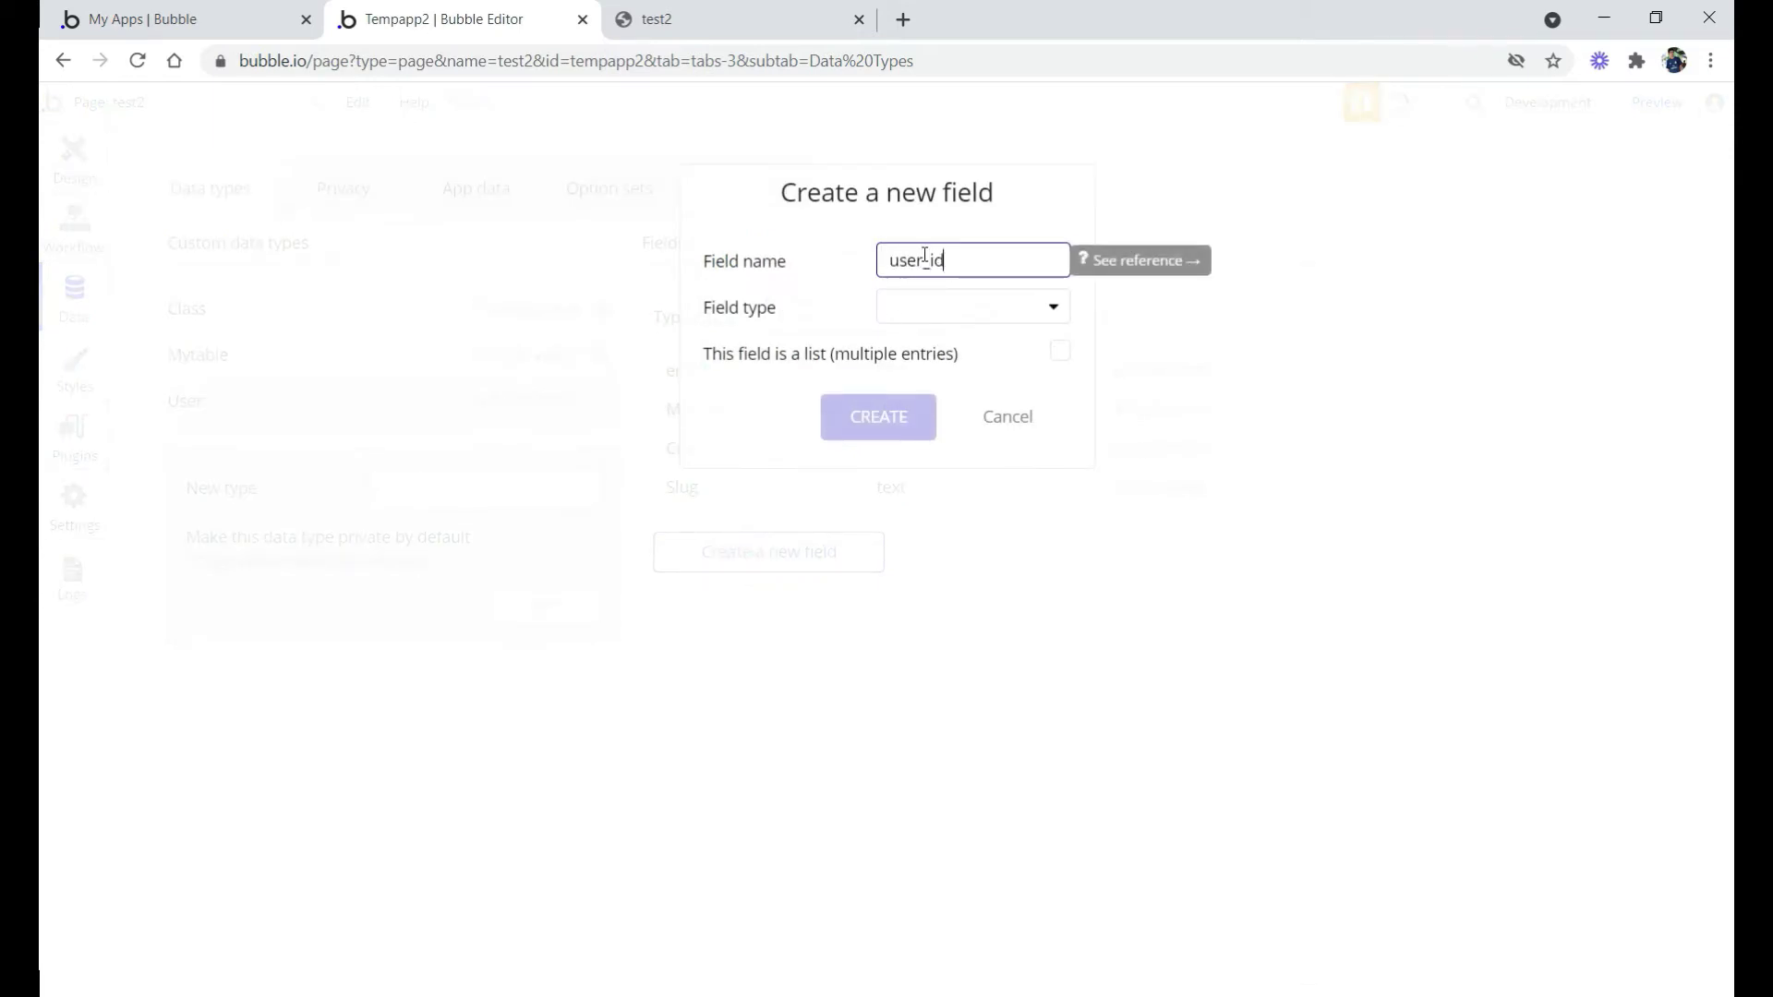
{"action": "left_click", "coordinate": [904, 315]}
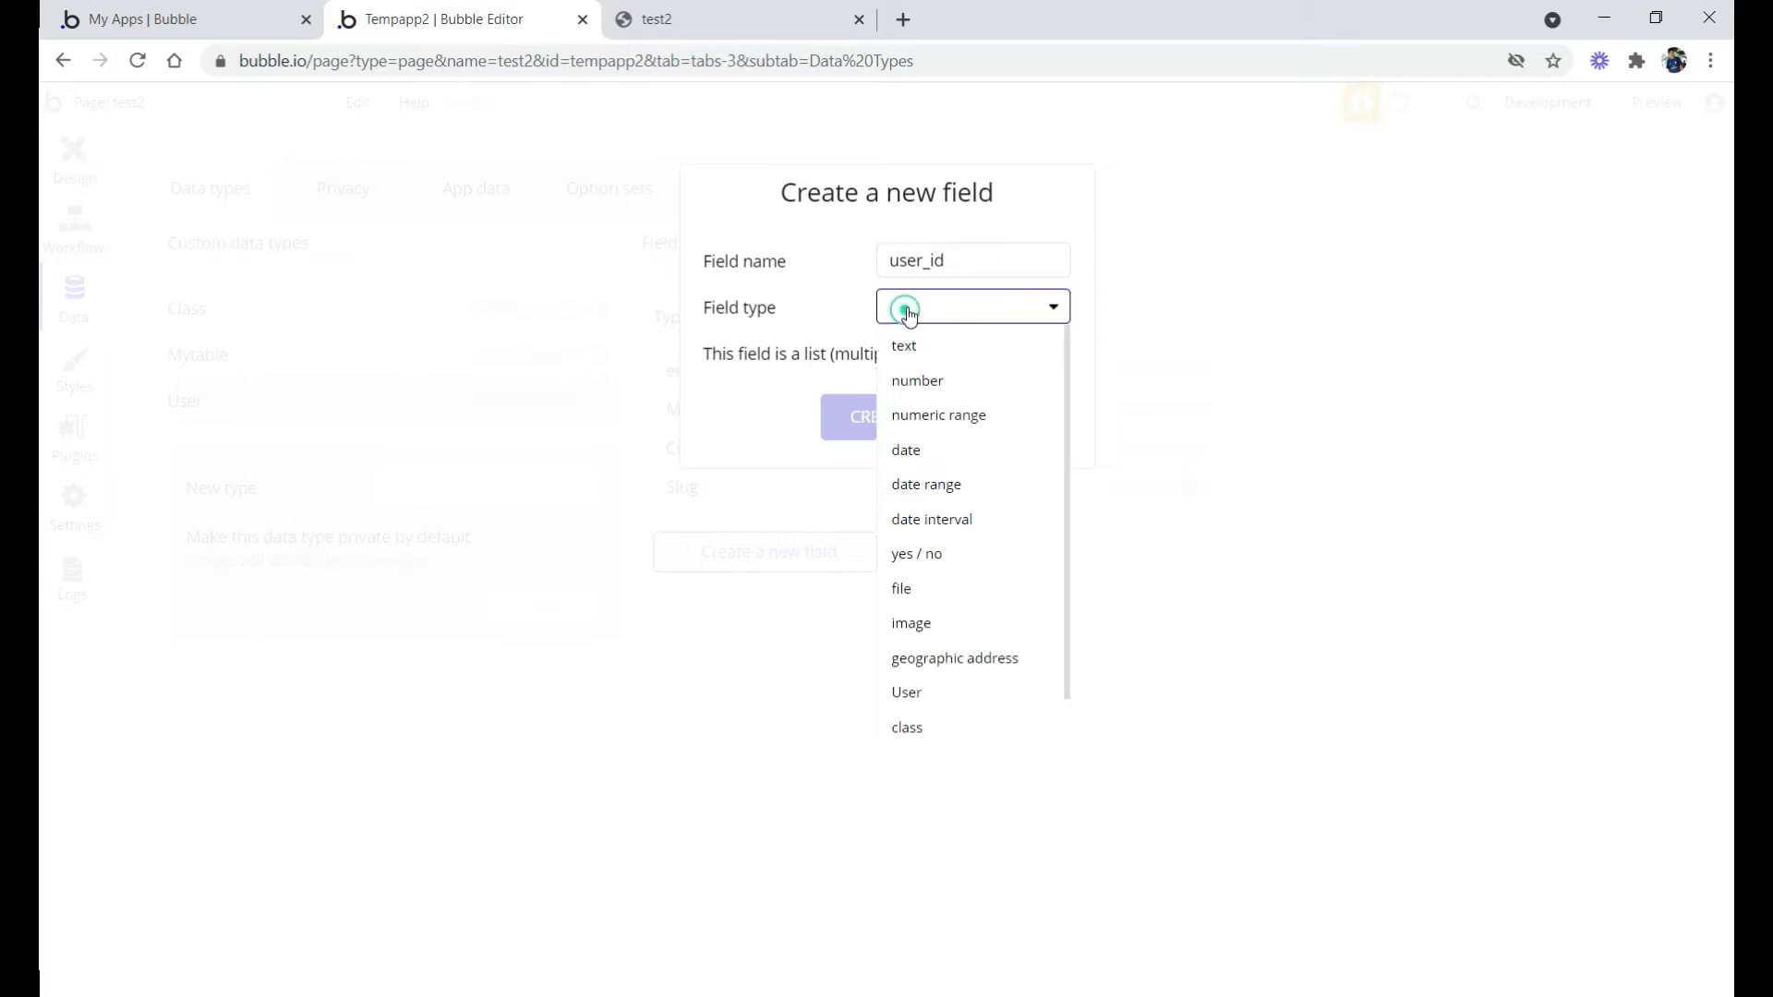
{"action": "left_click", "coordinate": [912, 350]}
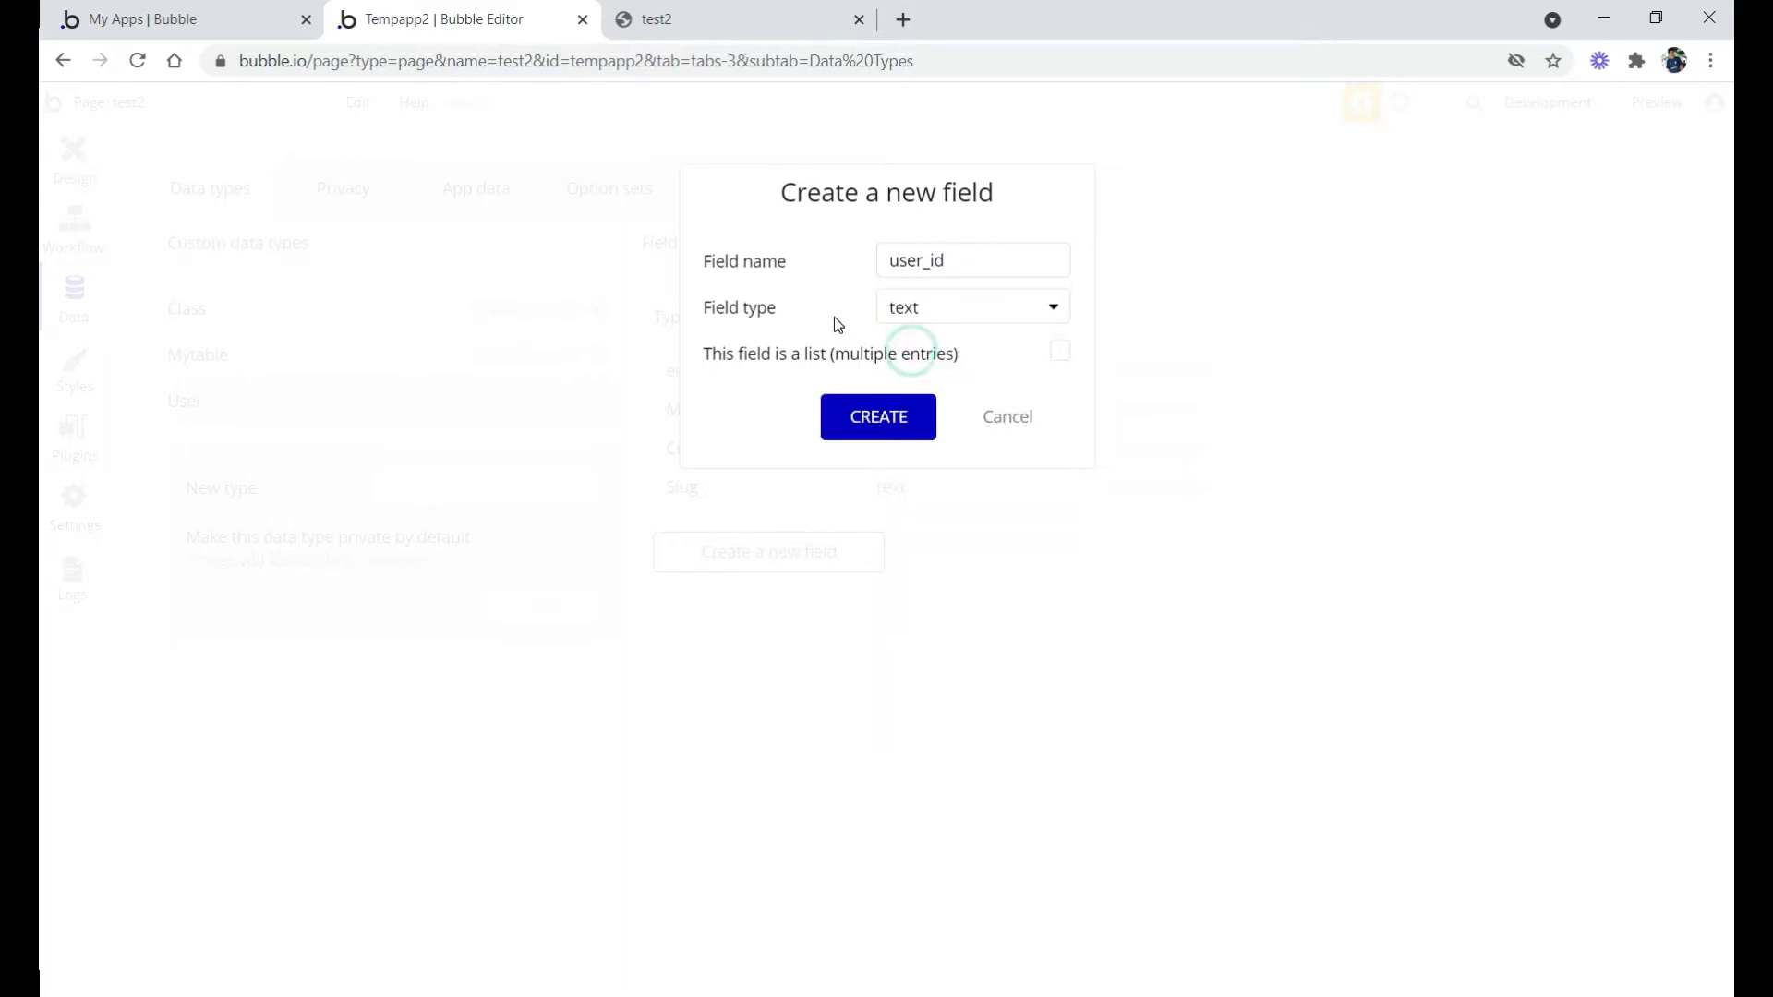
{"action": "left_click", "coordinate": [876, 428]}
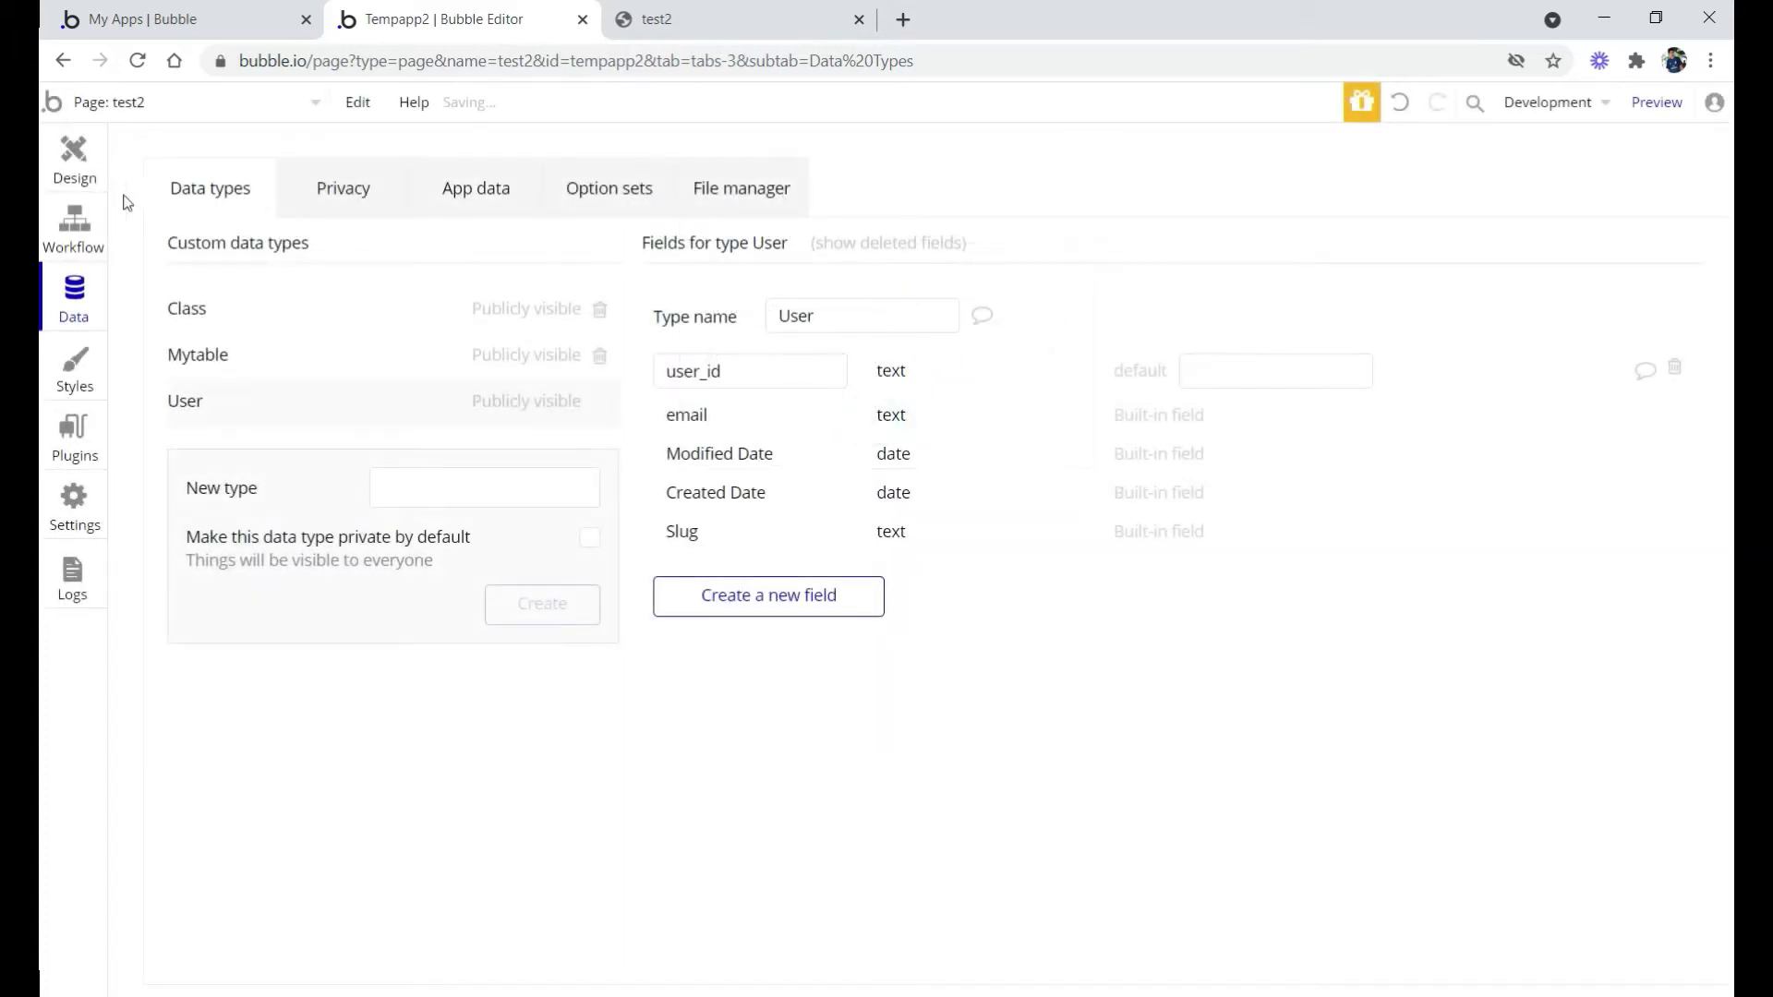
{"action": "left_click", "coordinate": [73, 175]}
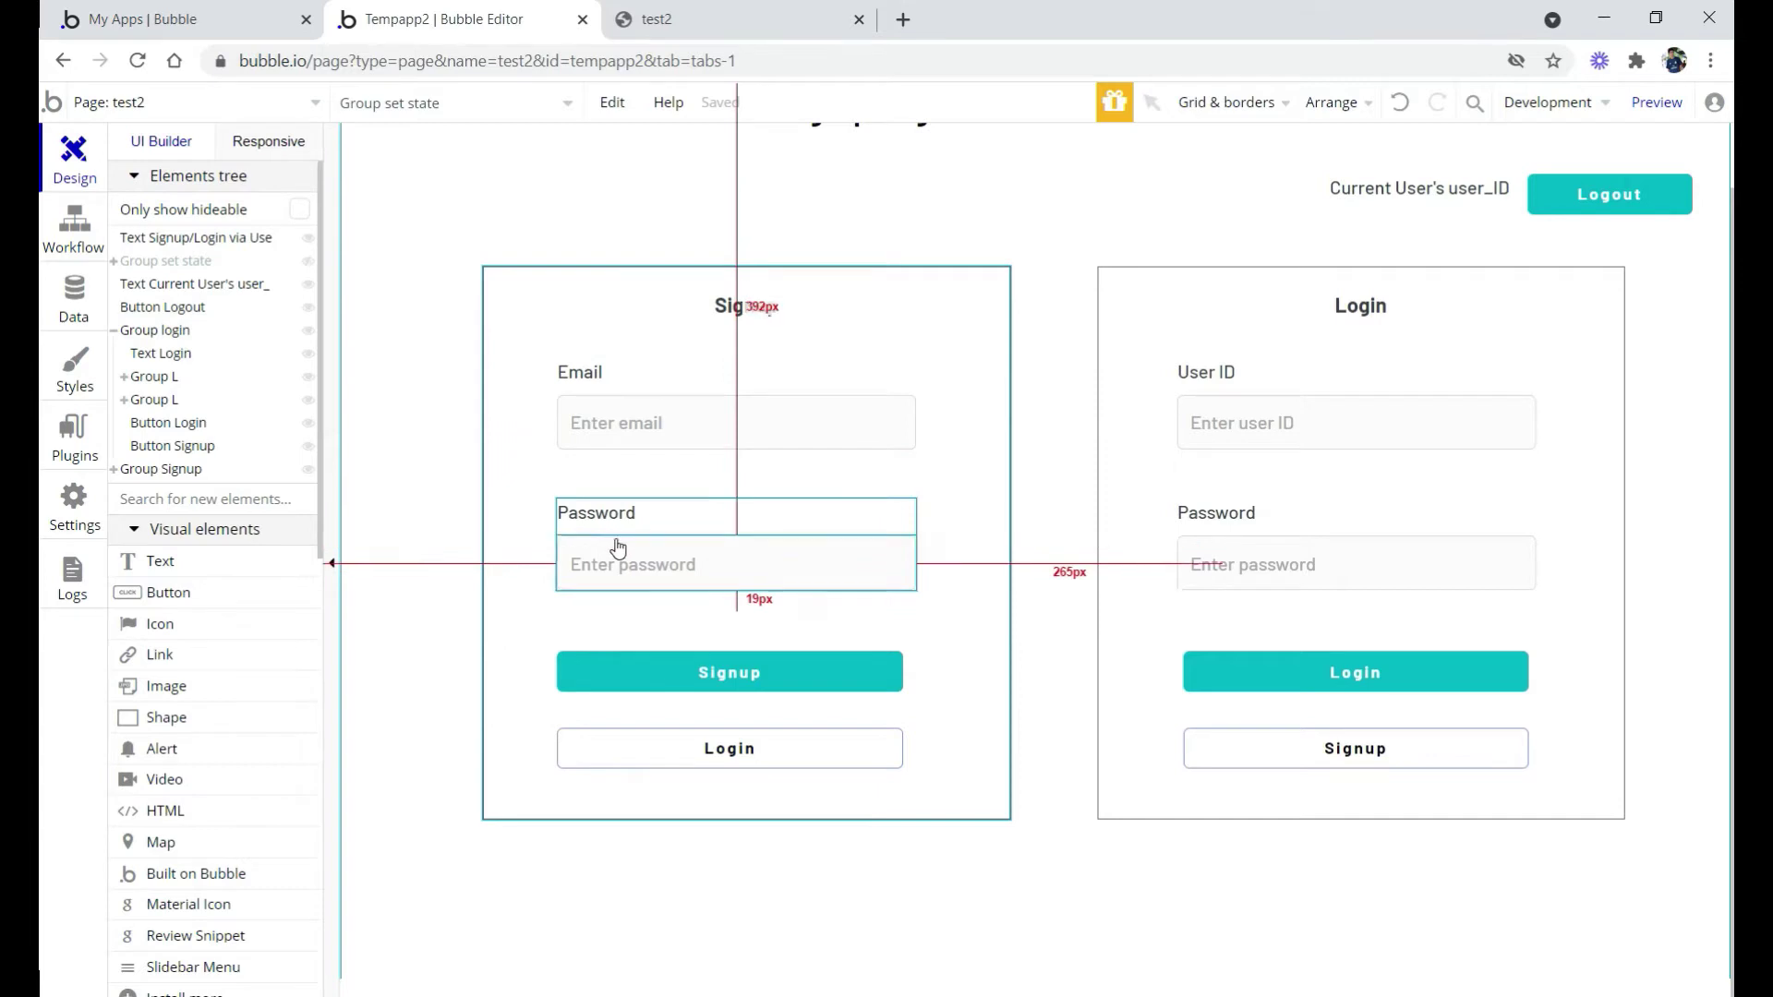
Inspect the signup email and password inputs and the Signup group
{"action": "left_click", "coordinate": [667, 433]}
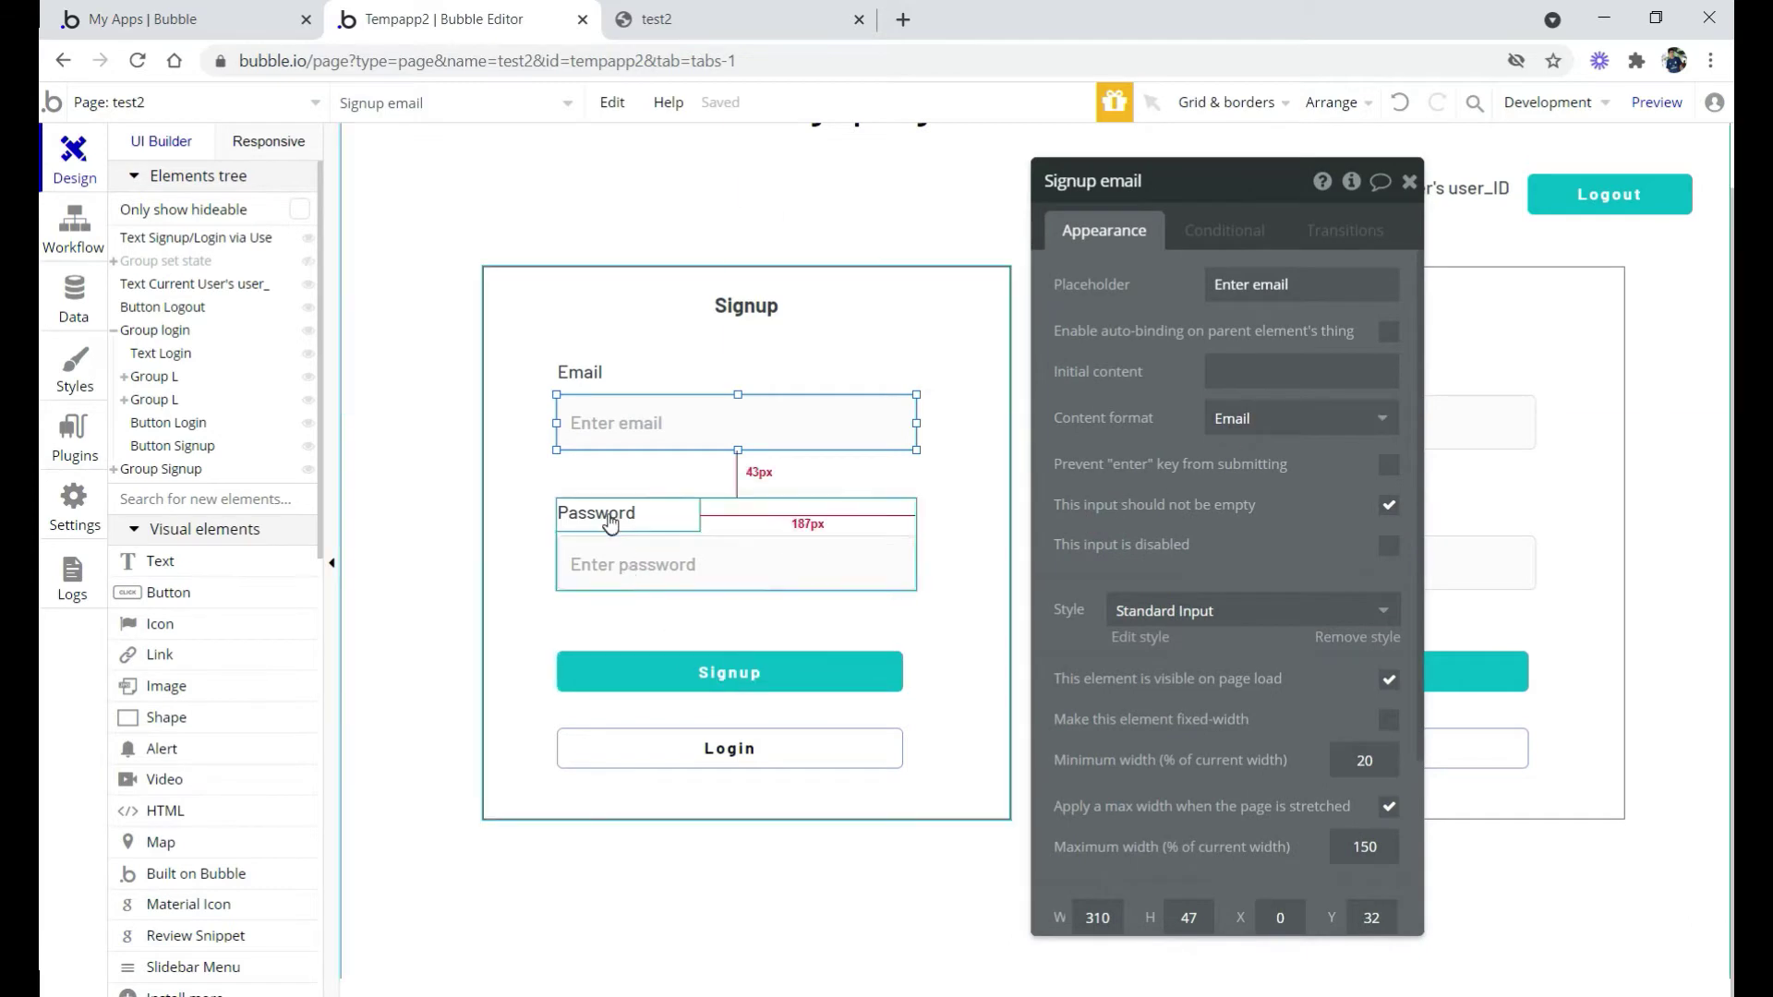
{"action": "left_click", "coordinate": [614, 557]}
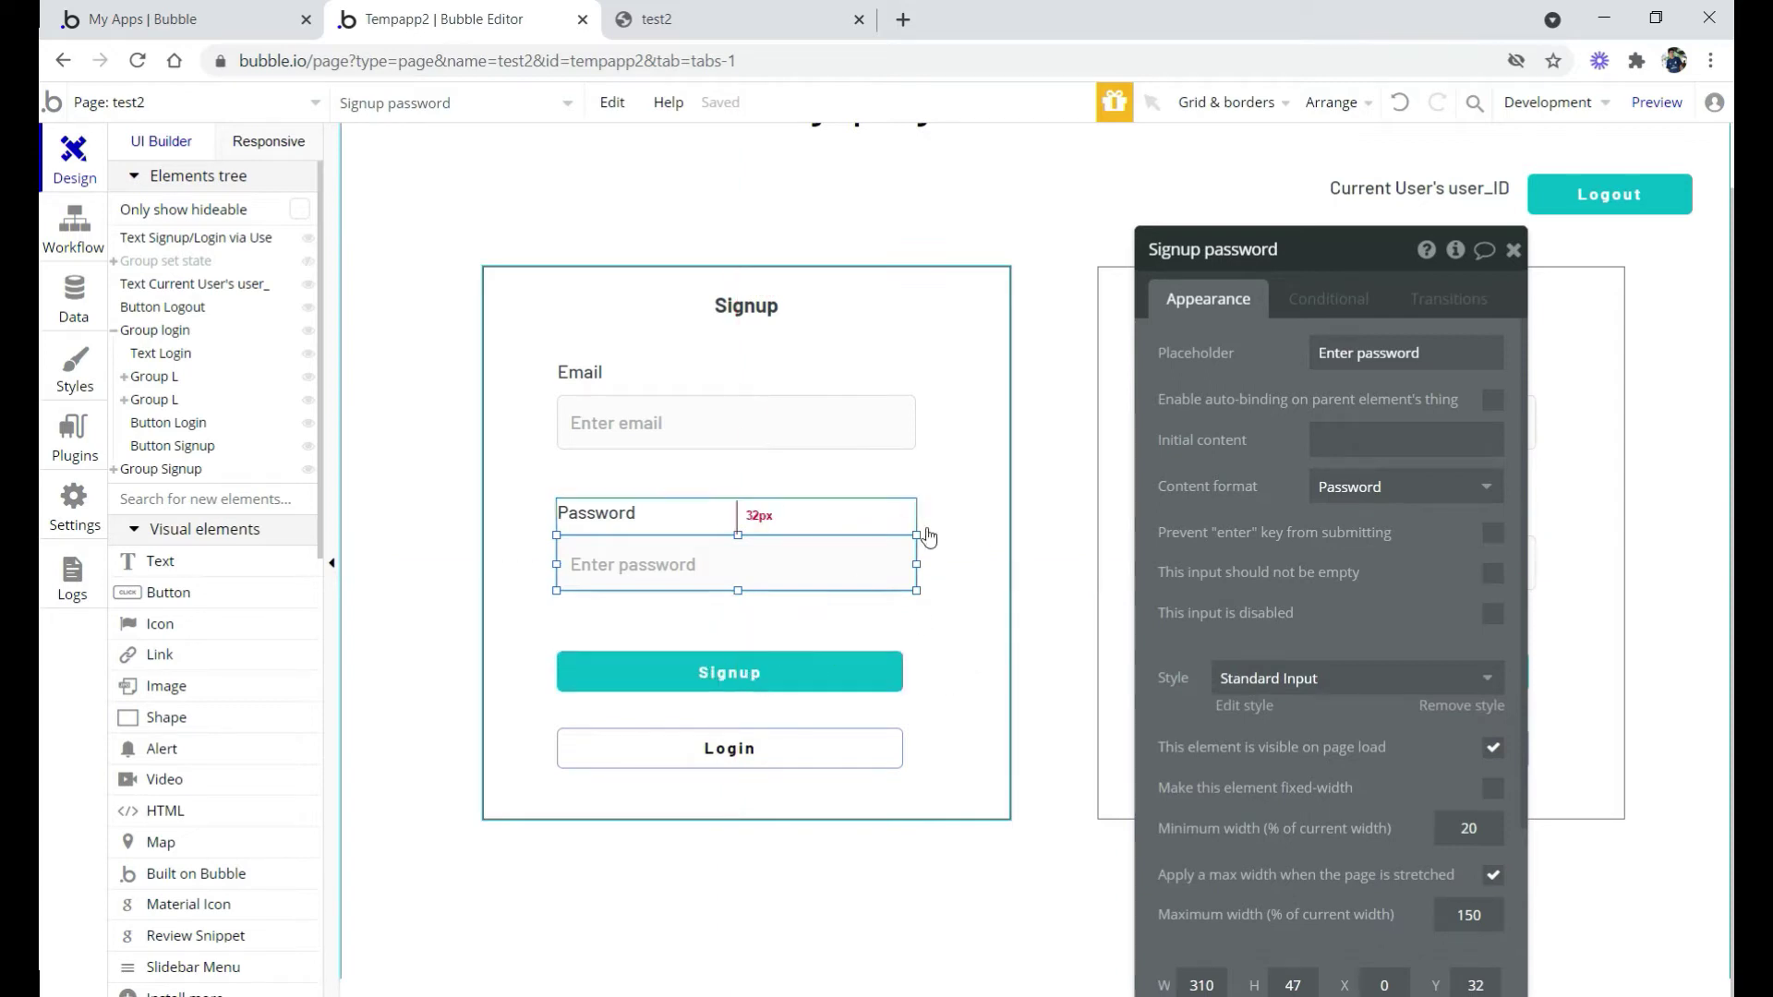
{"action": "left_click", "coordinate": [959, 596]}
{"action": "scroll", "coordinate": [1348, 716], "scroll_direction": "down", "scroll_amount": 5}
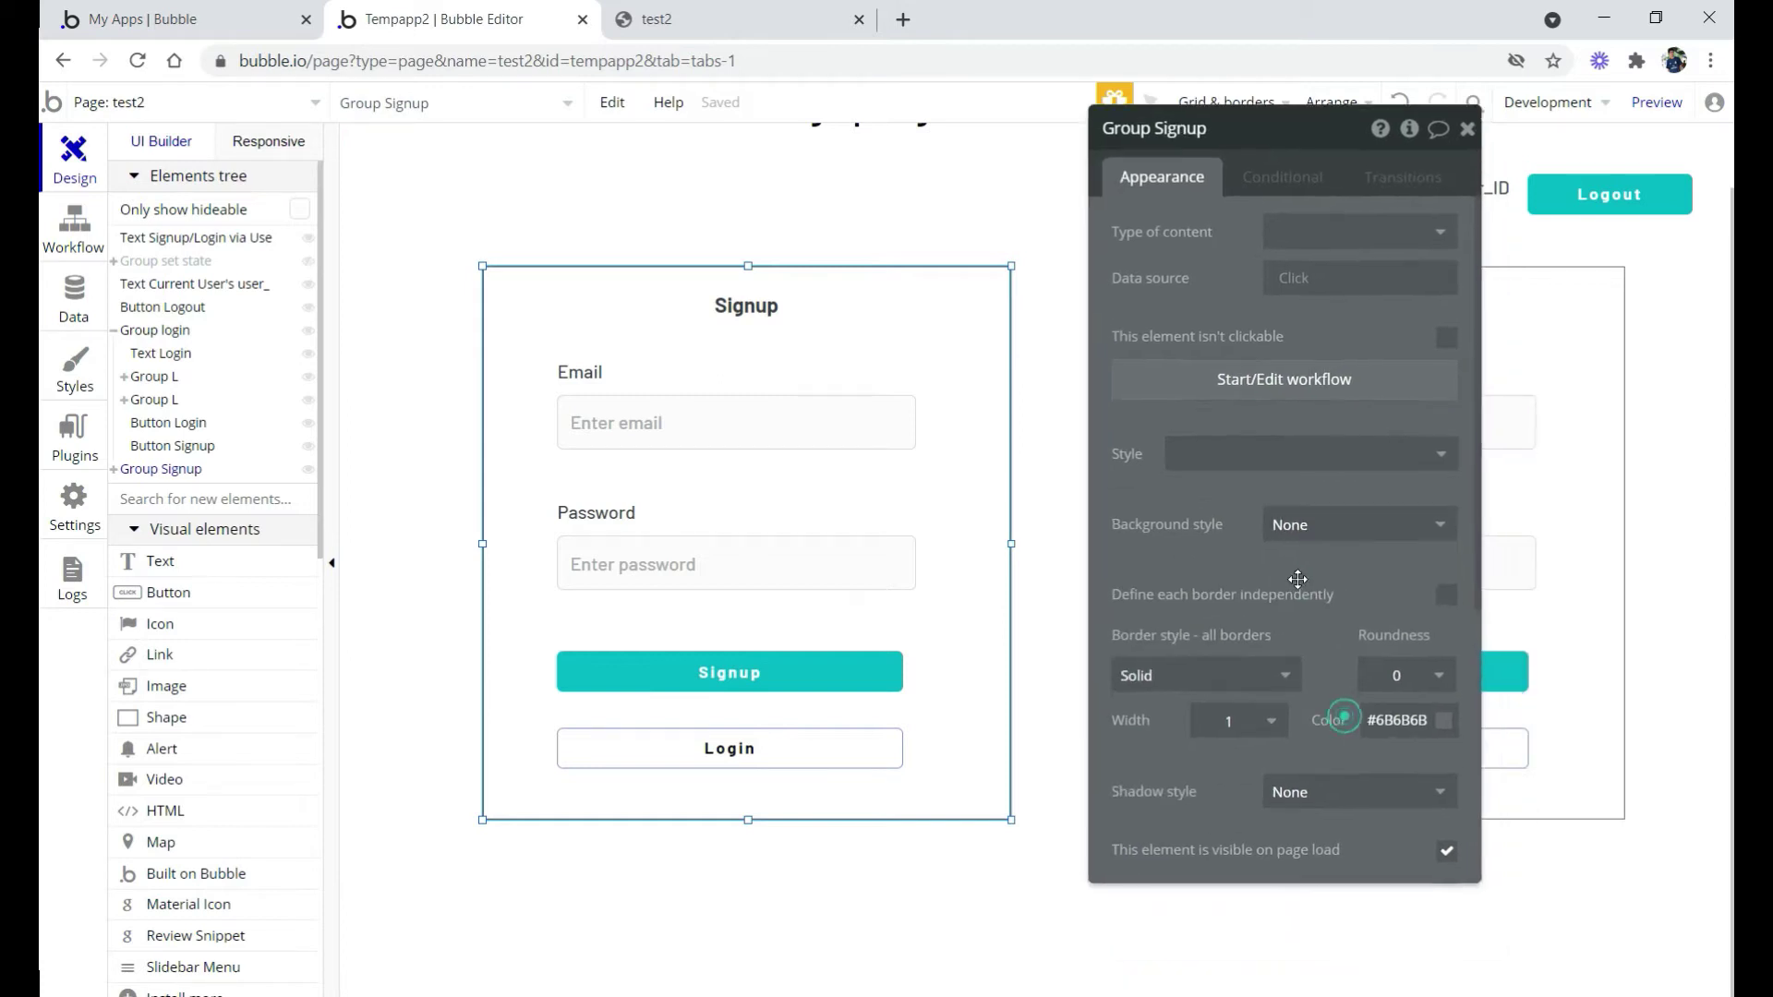
{"action": "left_click_drag", "start_coordinate": [1390, 433], "coordinate": [1501, 693]}
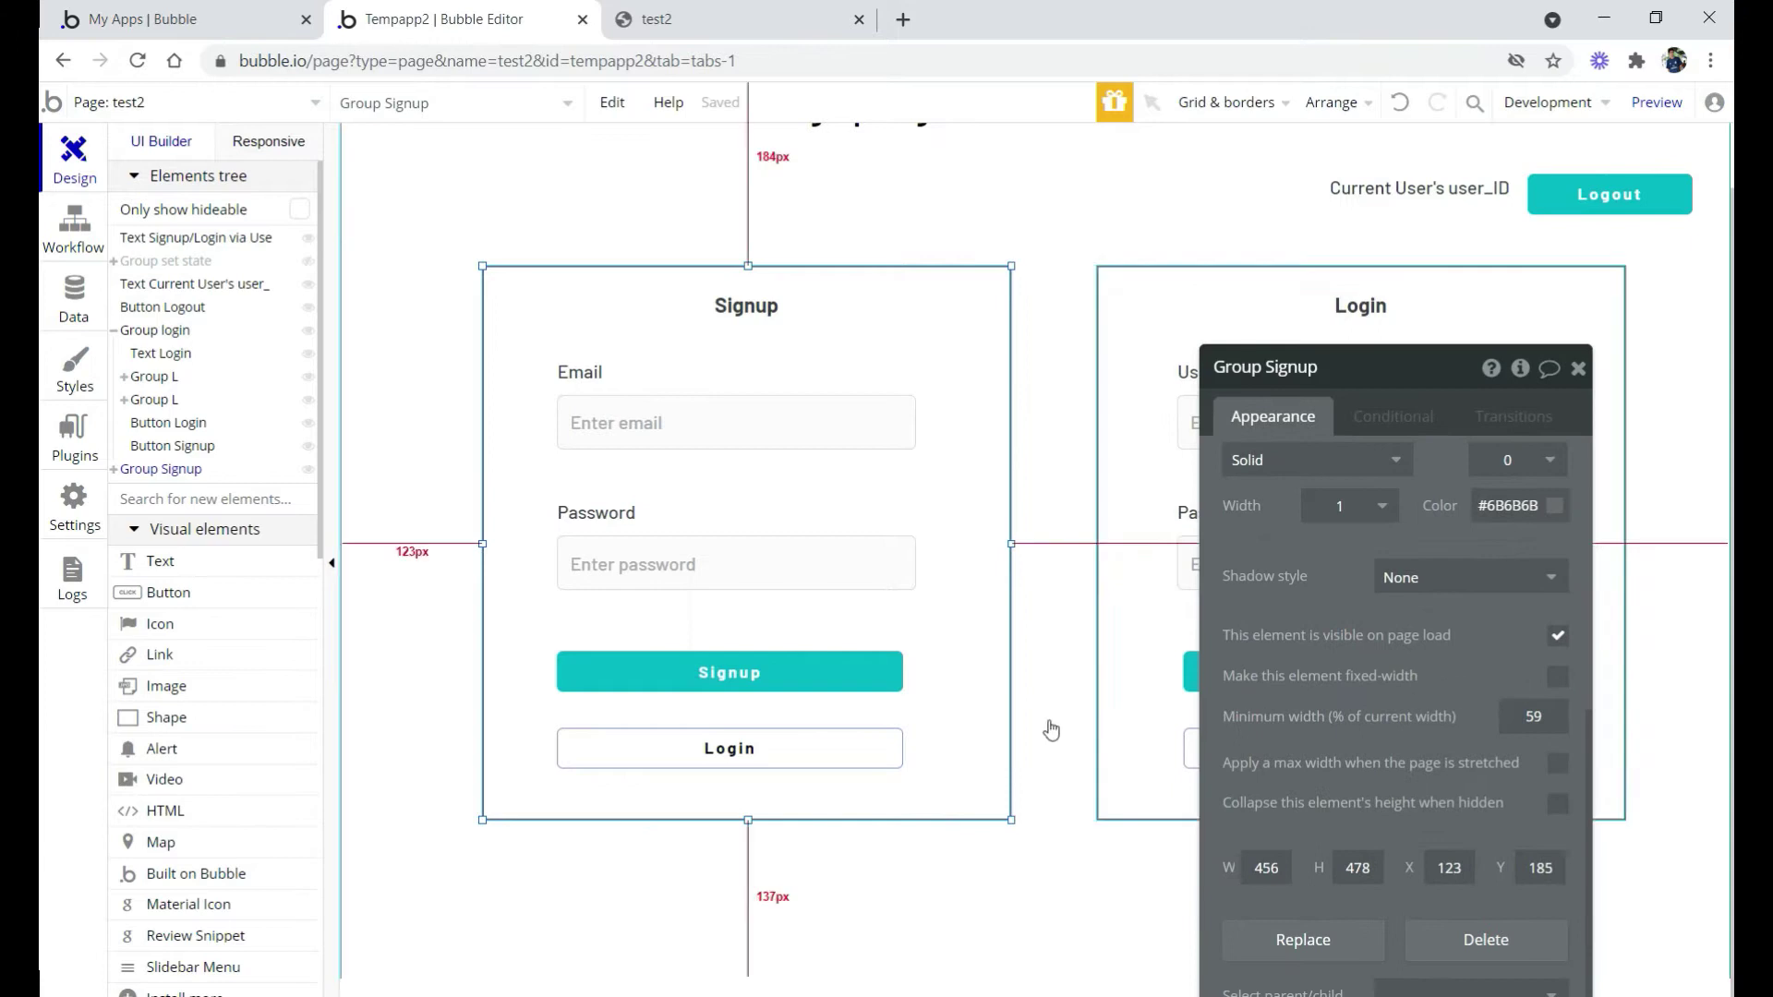
Uncheck 'This element is visible on page load' for Group login
{"action": "left_click", "coordinate": [1143, 592]}
{"action": "left_click_drag", "start_coordinate": [1220, 575], "coordinate": [1107, 497]}
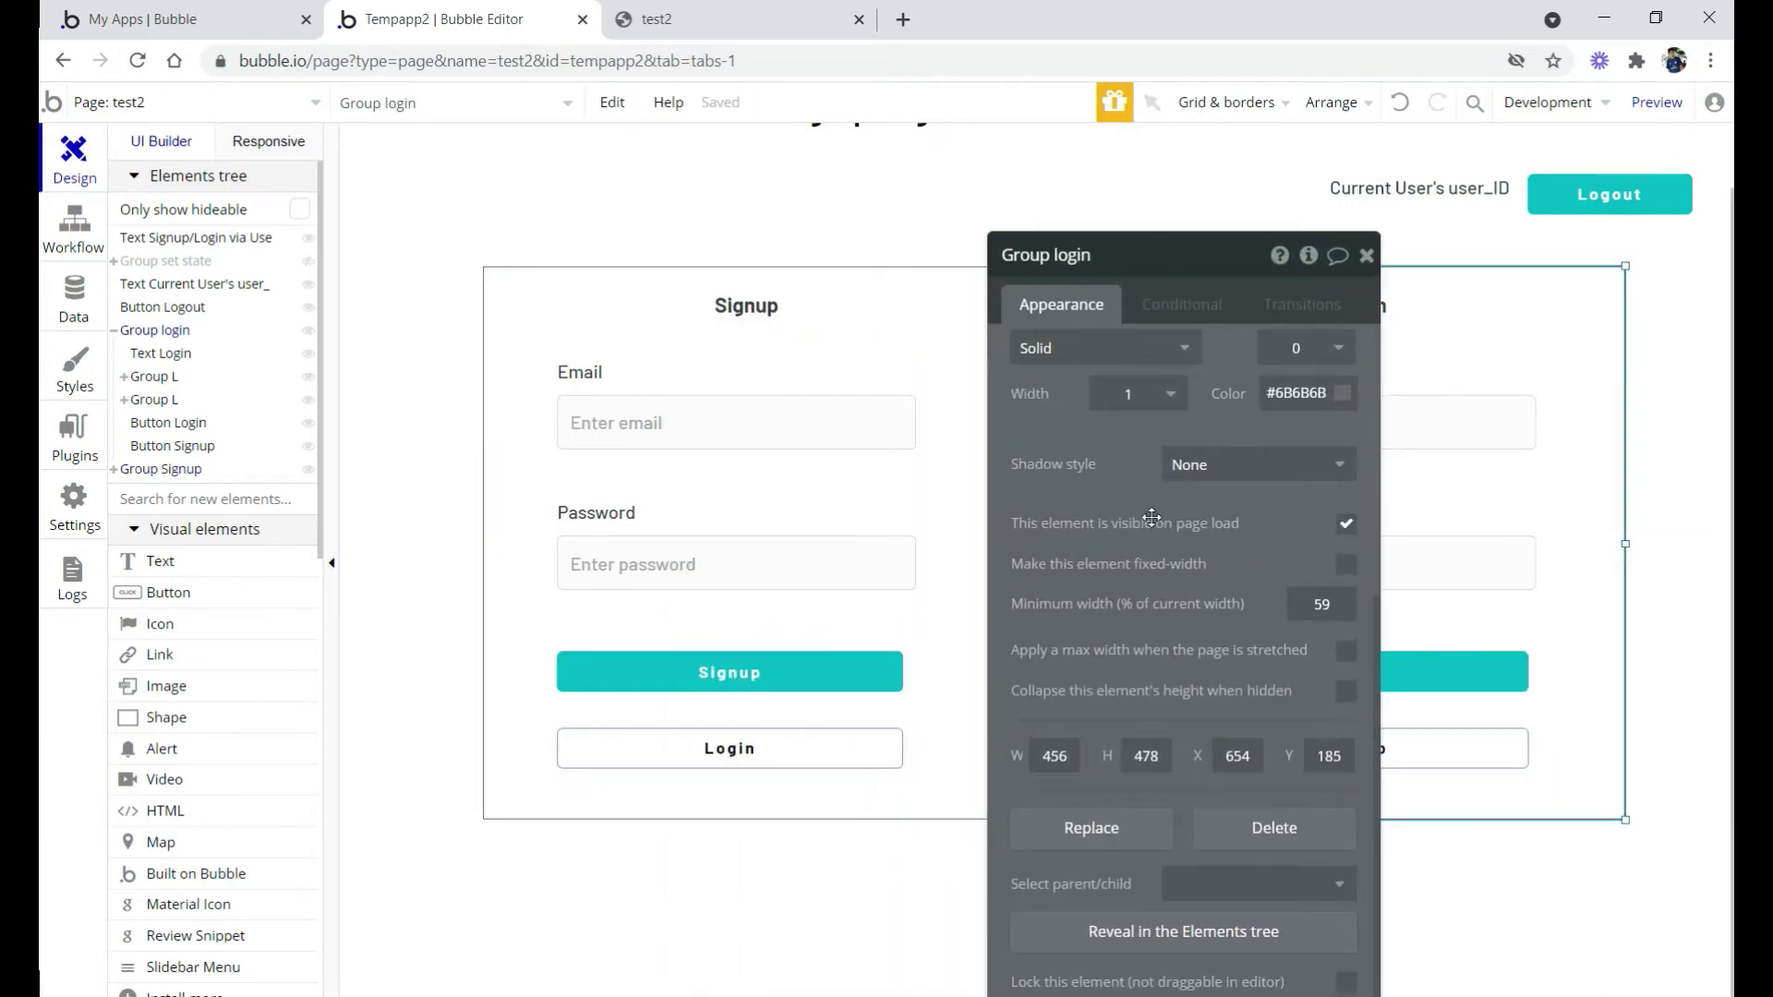
{"action": "left_click", "coordinate": [1346, 526]}
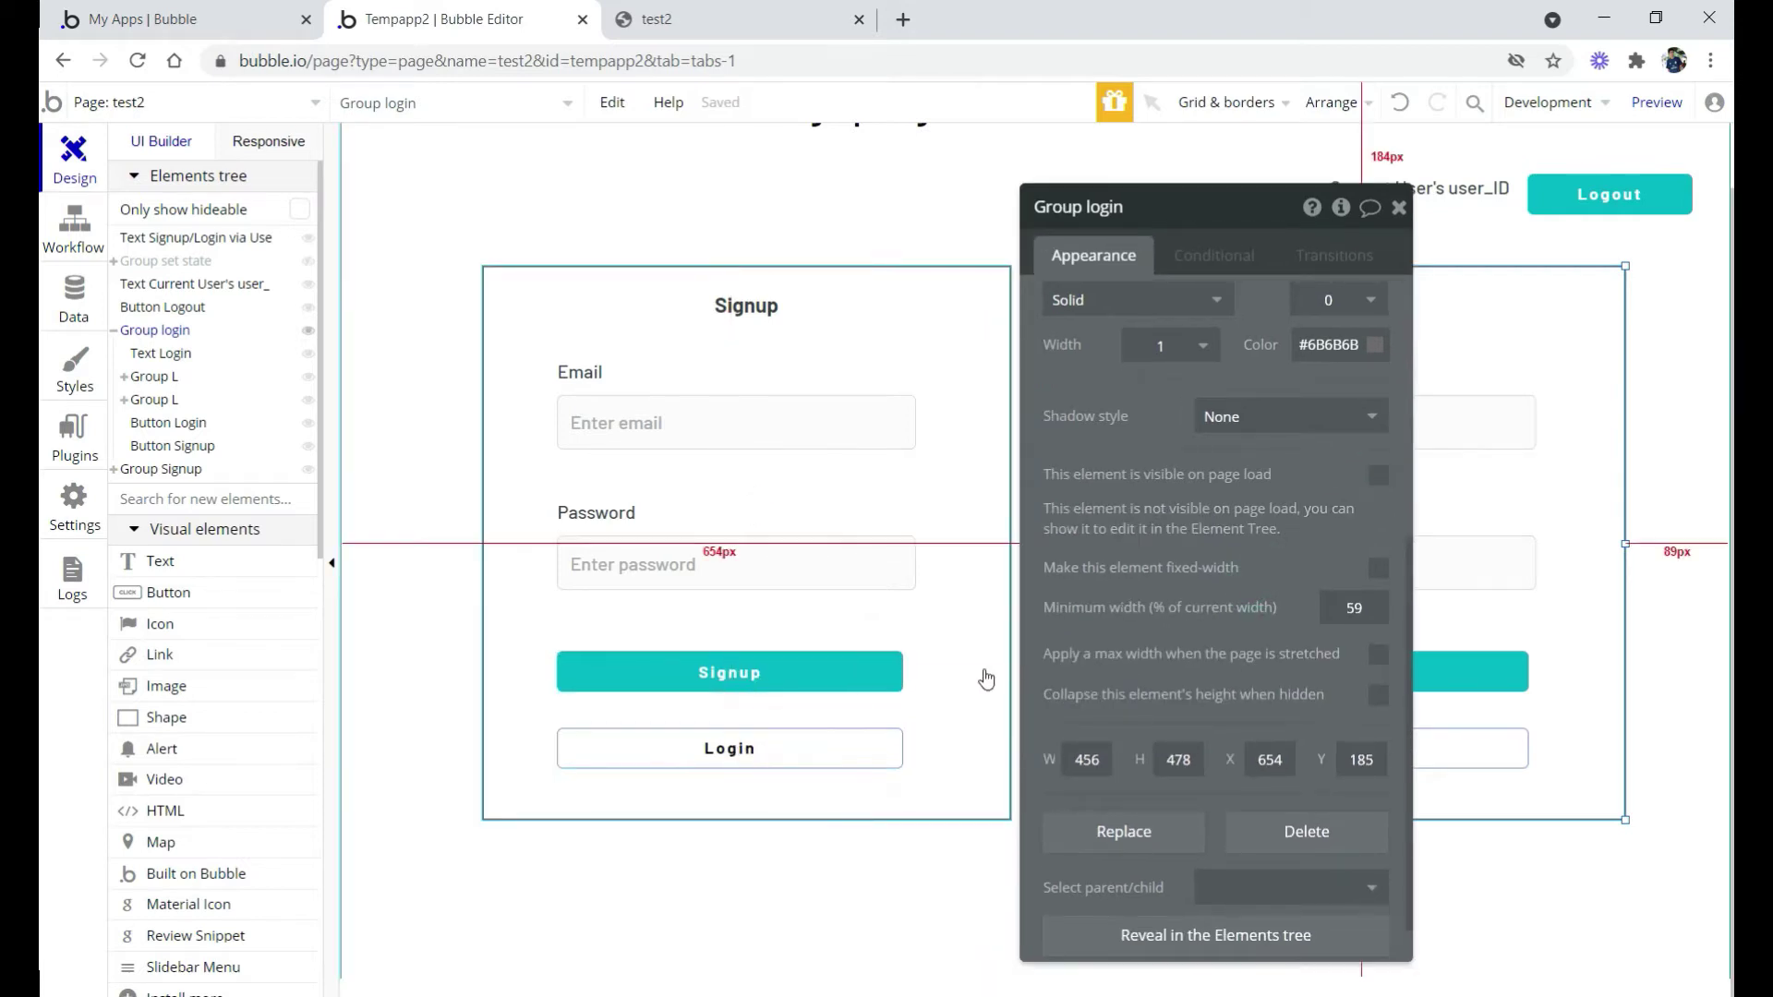
{"action": "left_click", "coordinate": [750, 755]}
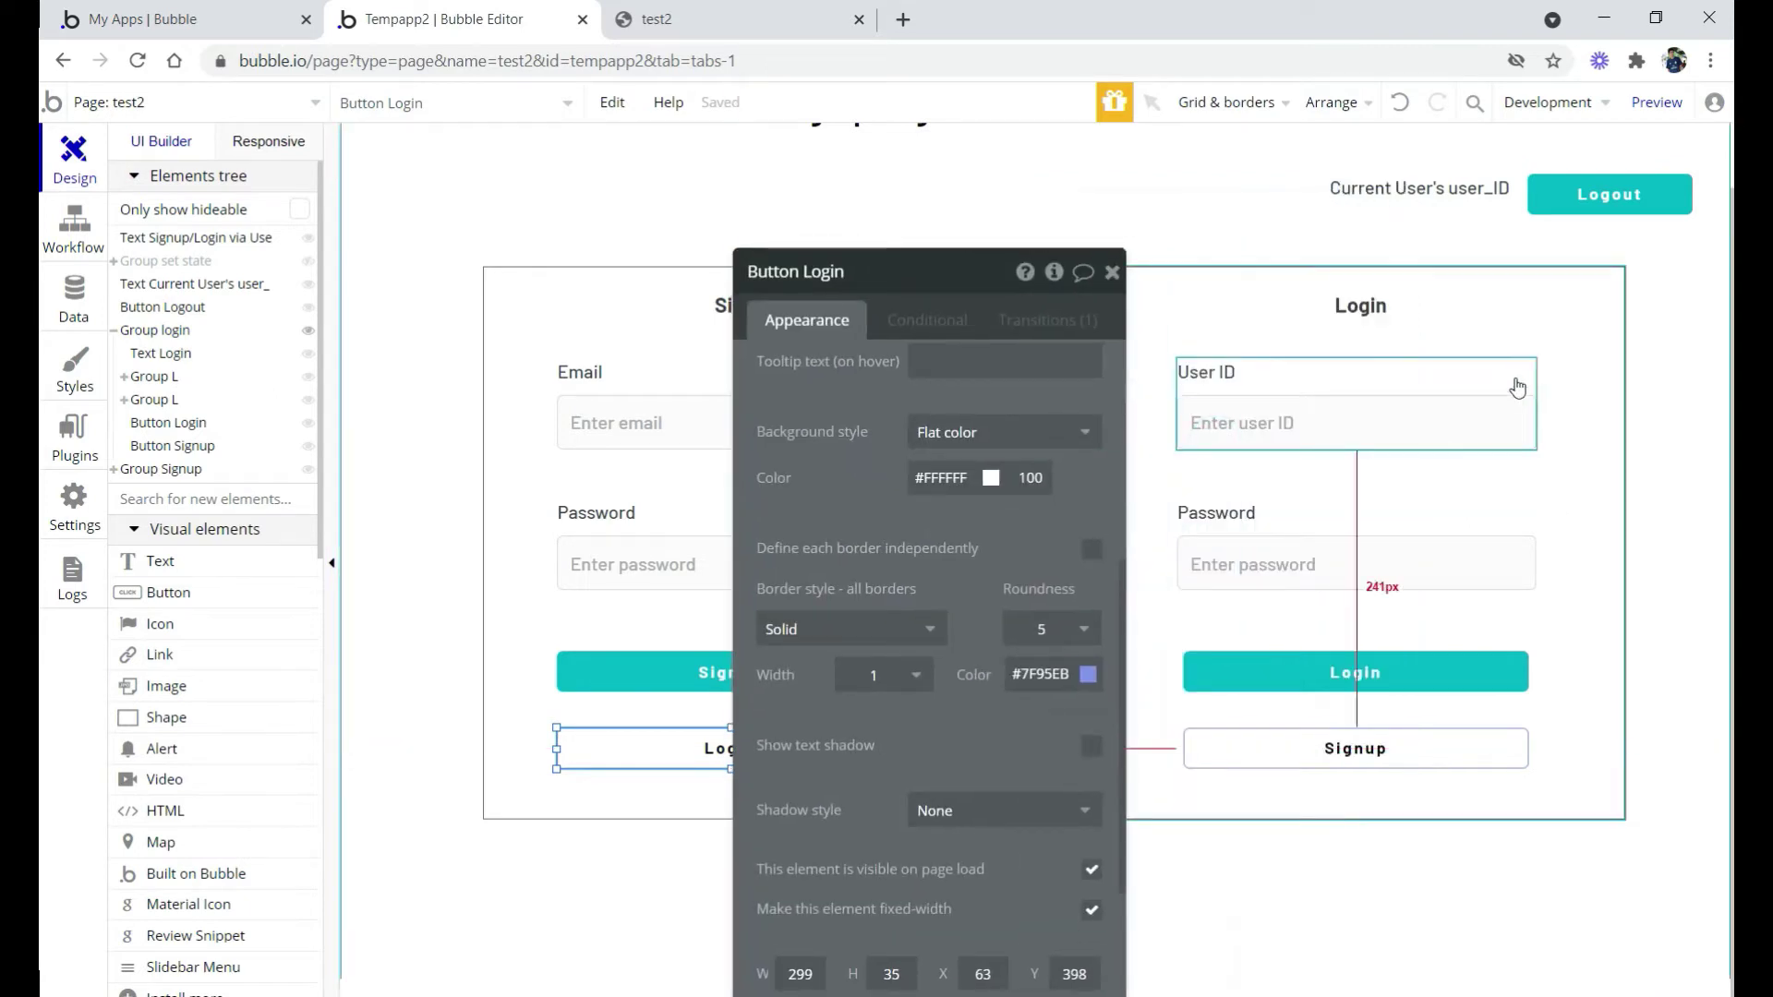
{"action": "left_click", "coordinate": [1351, 749]}
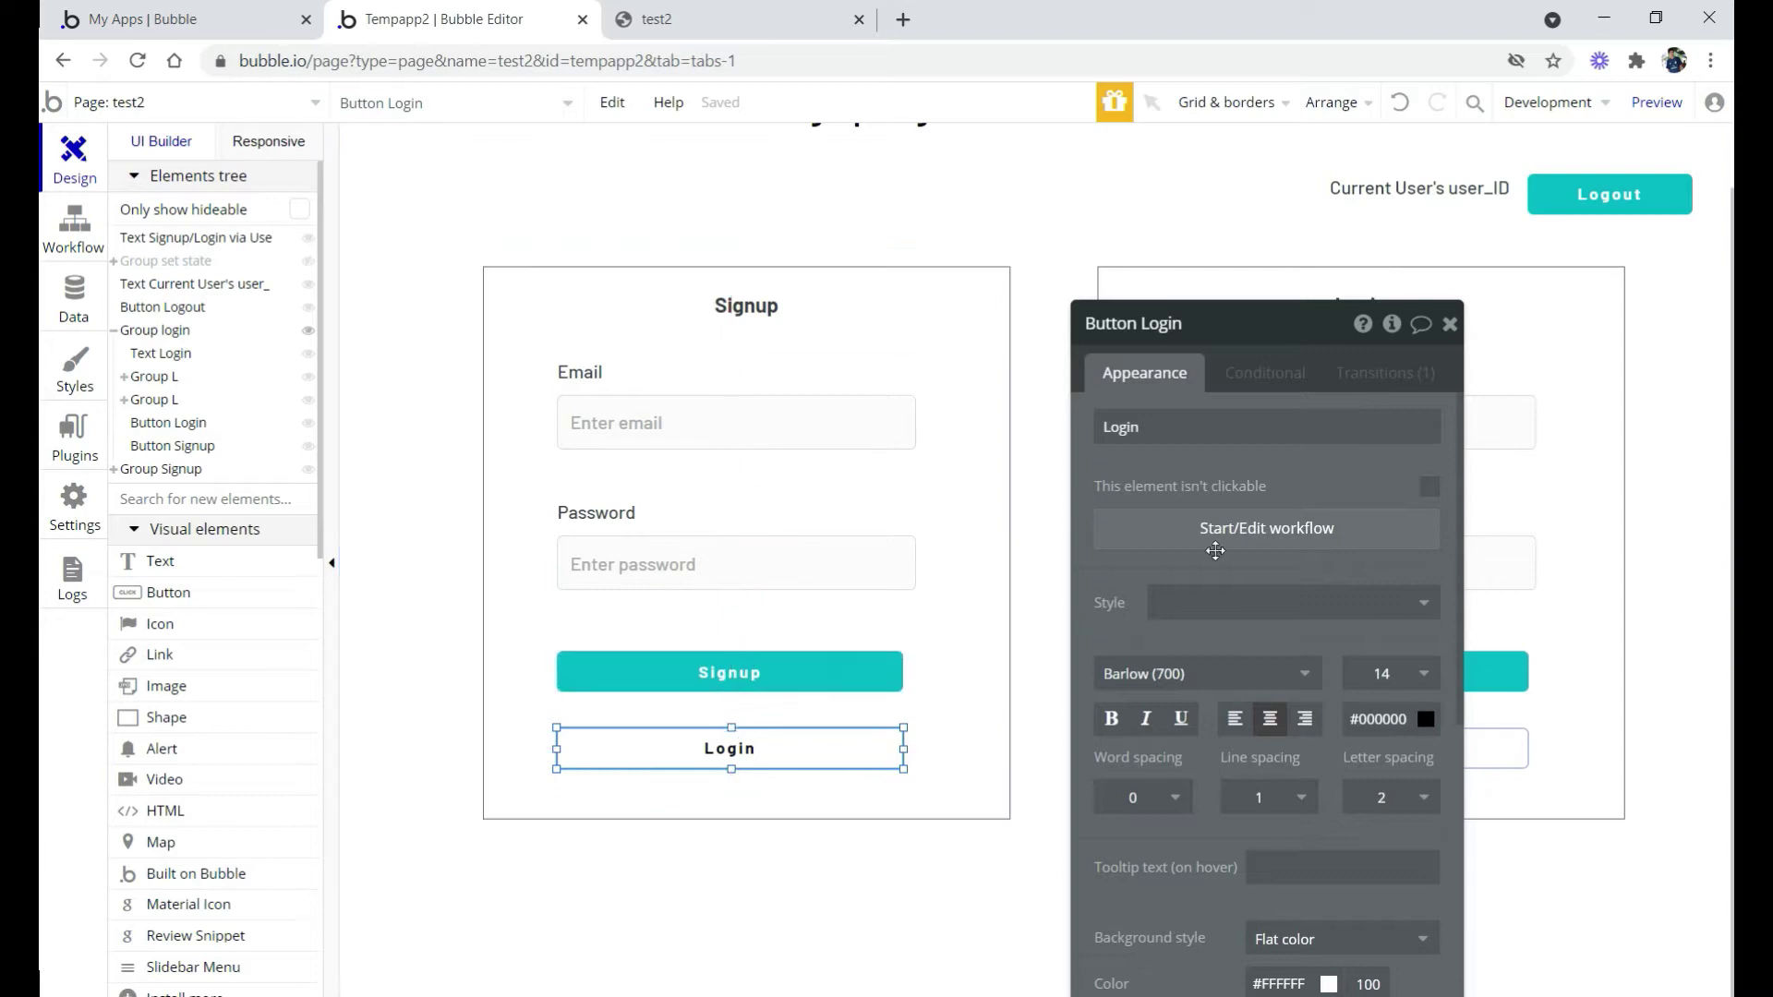
Add a 'Show an element' action for Group login to the Login button's workflow
{"action": "left_click", "coordinate": [1245, 541]}
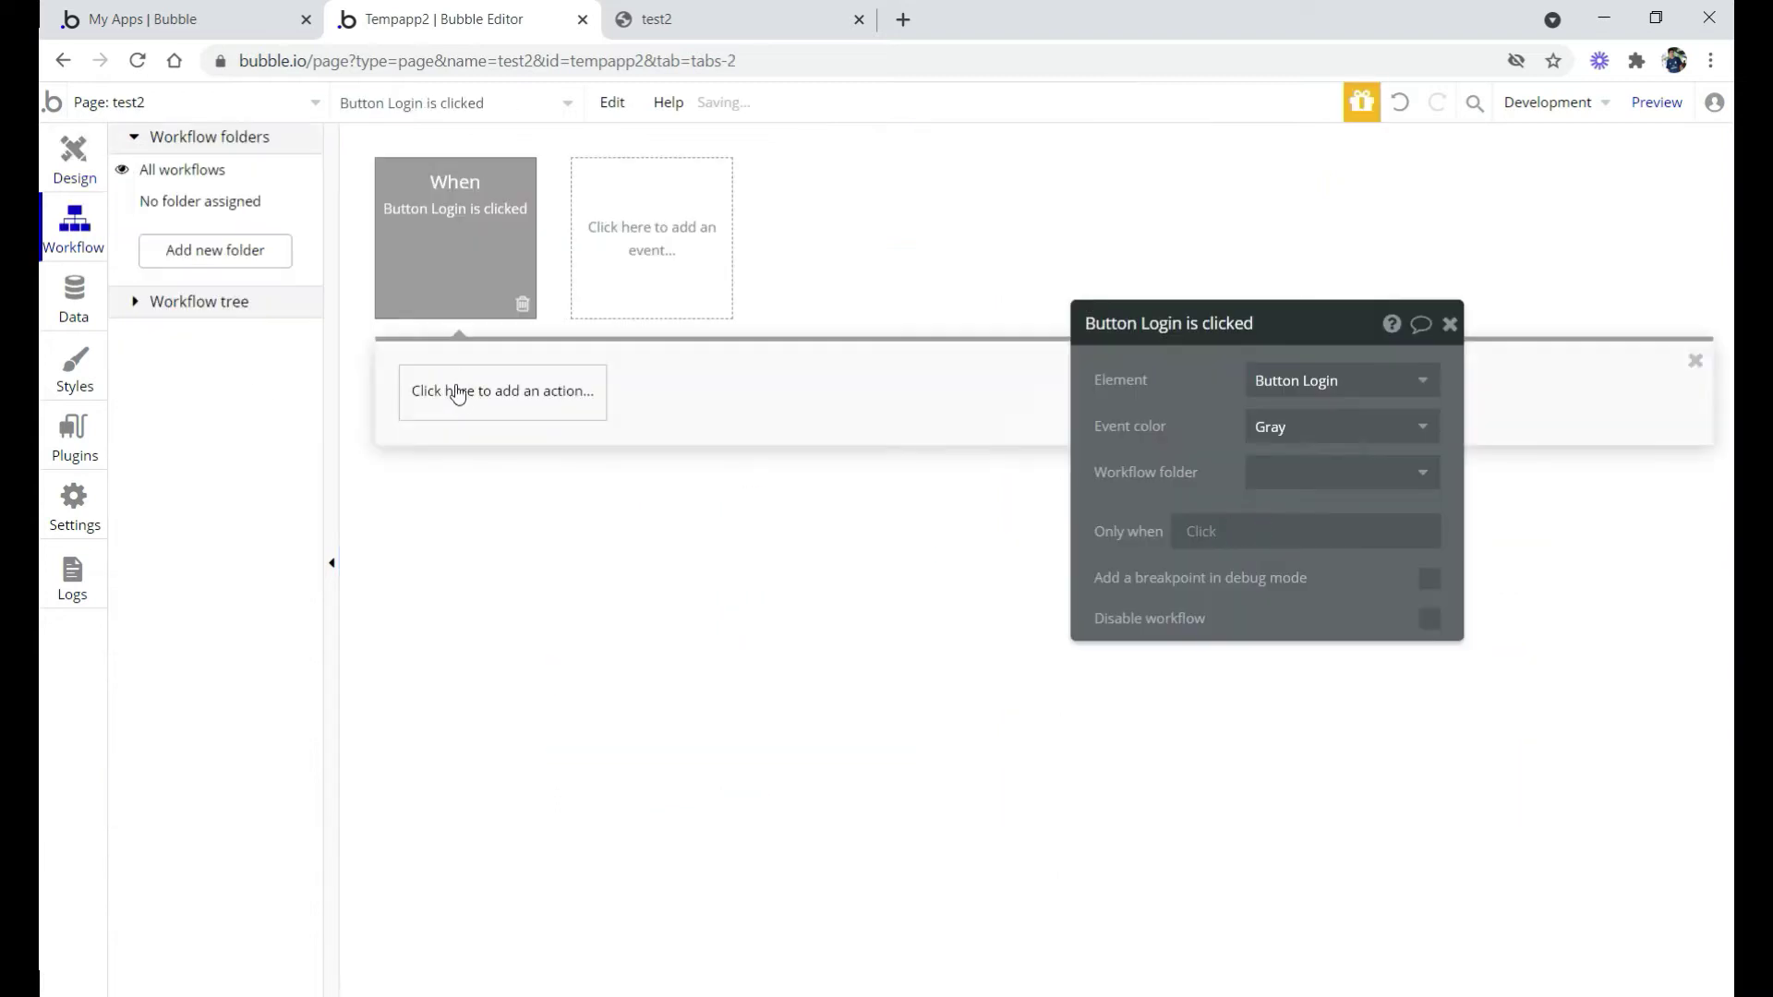
{"action": "left_click", "coordinate": [462, 393]}
{"action": "type", "text": "shoe"}
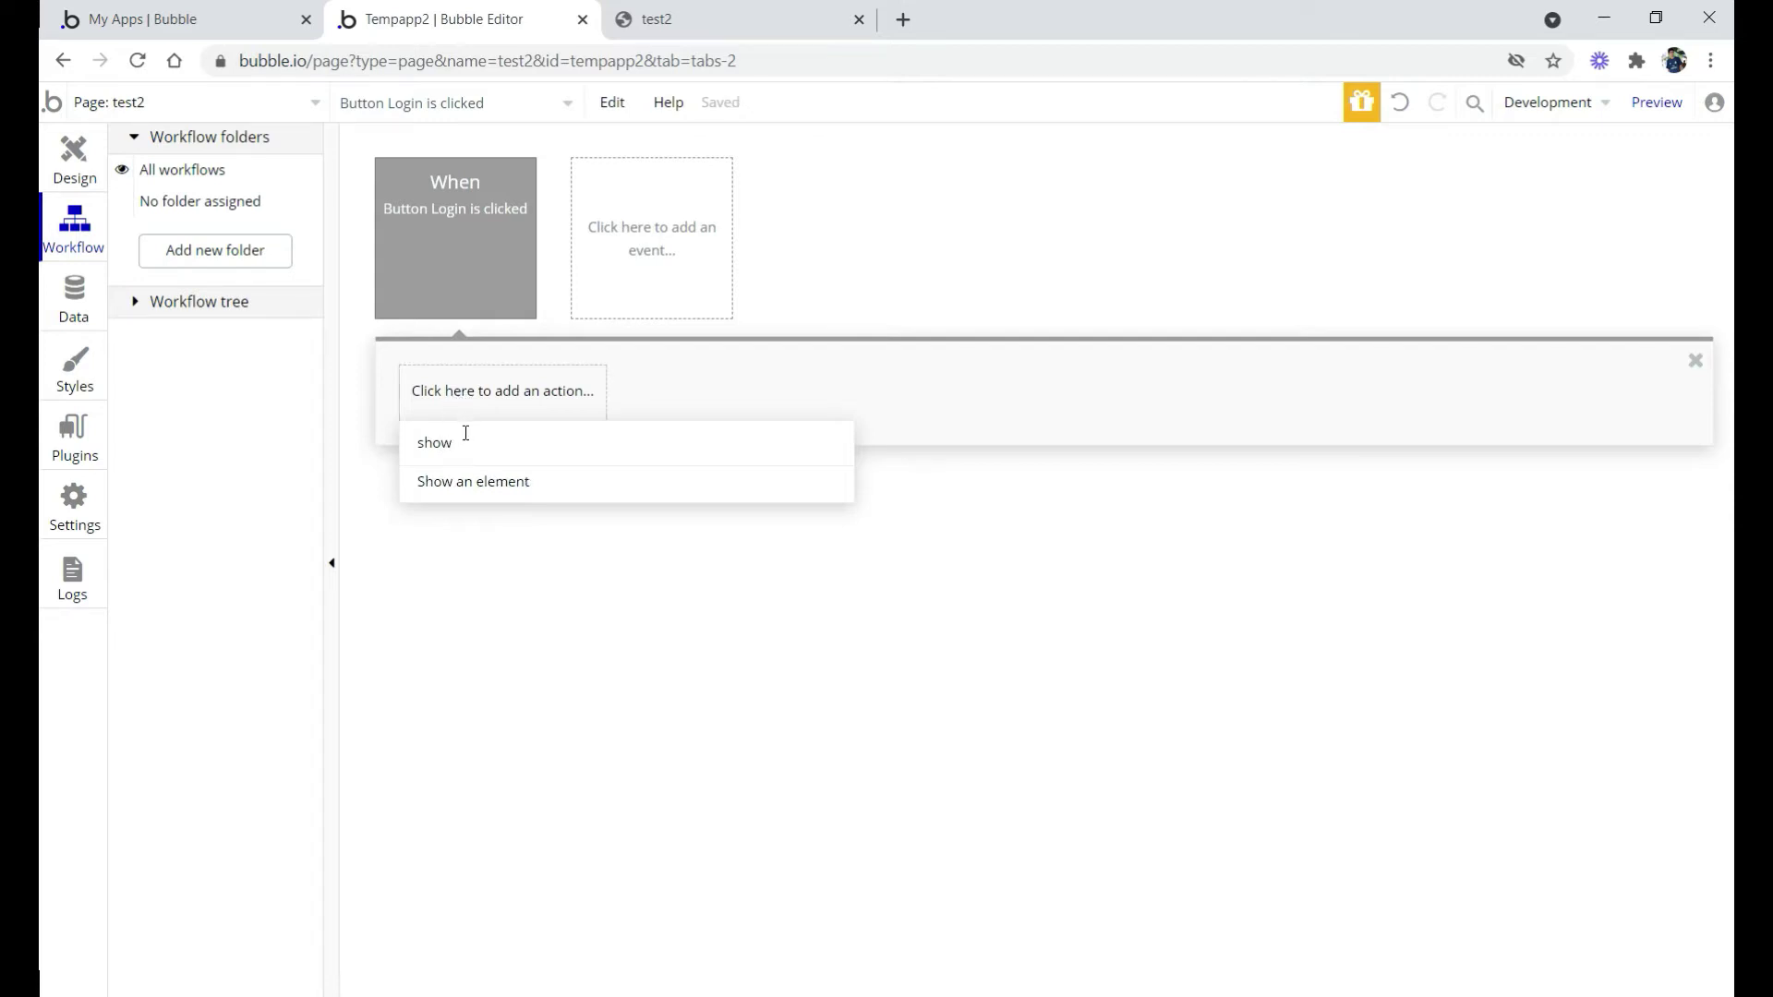
{"action": "left_click", "coordinate": [484, 495]}
{"action": "left_click", "coordinate": [1304, 383]}
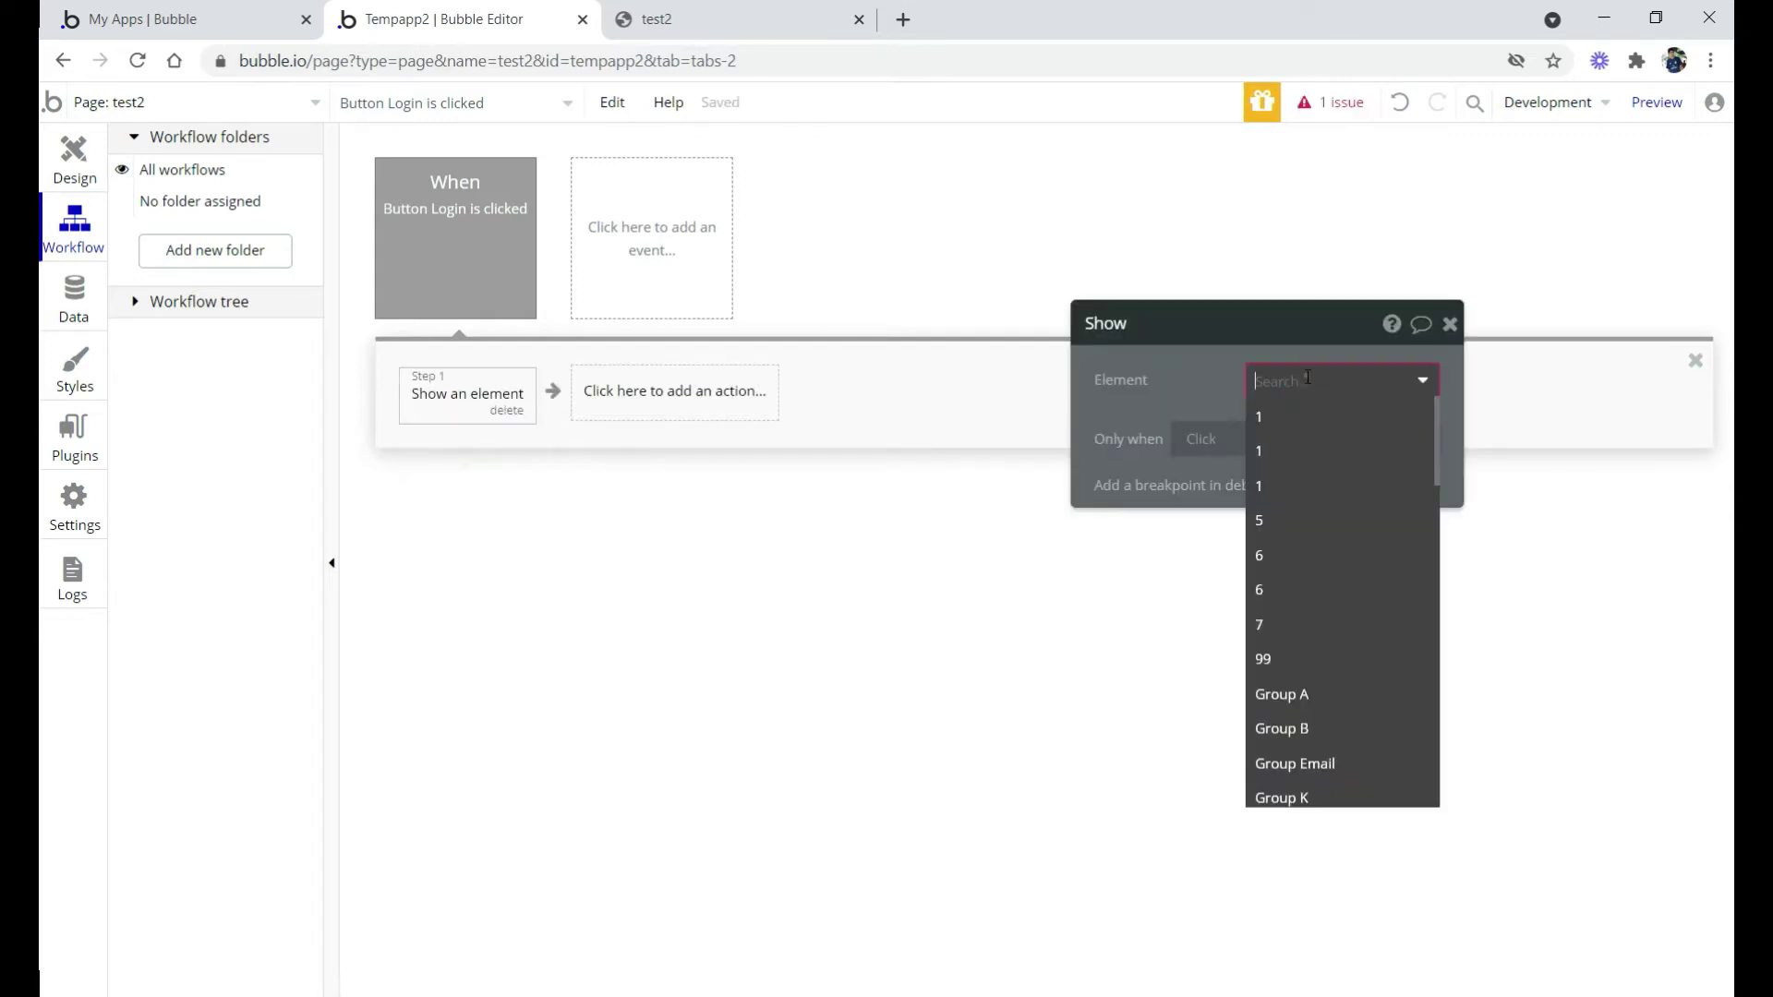
{"action": "type", "text": "log"}
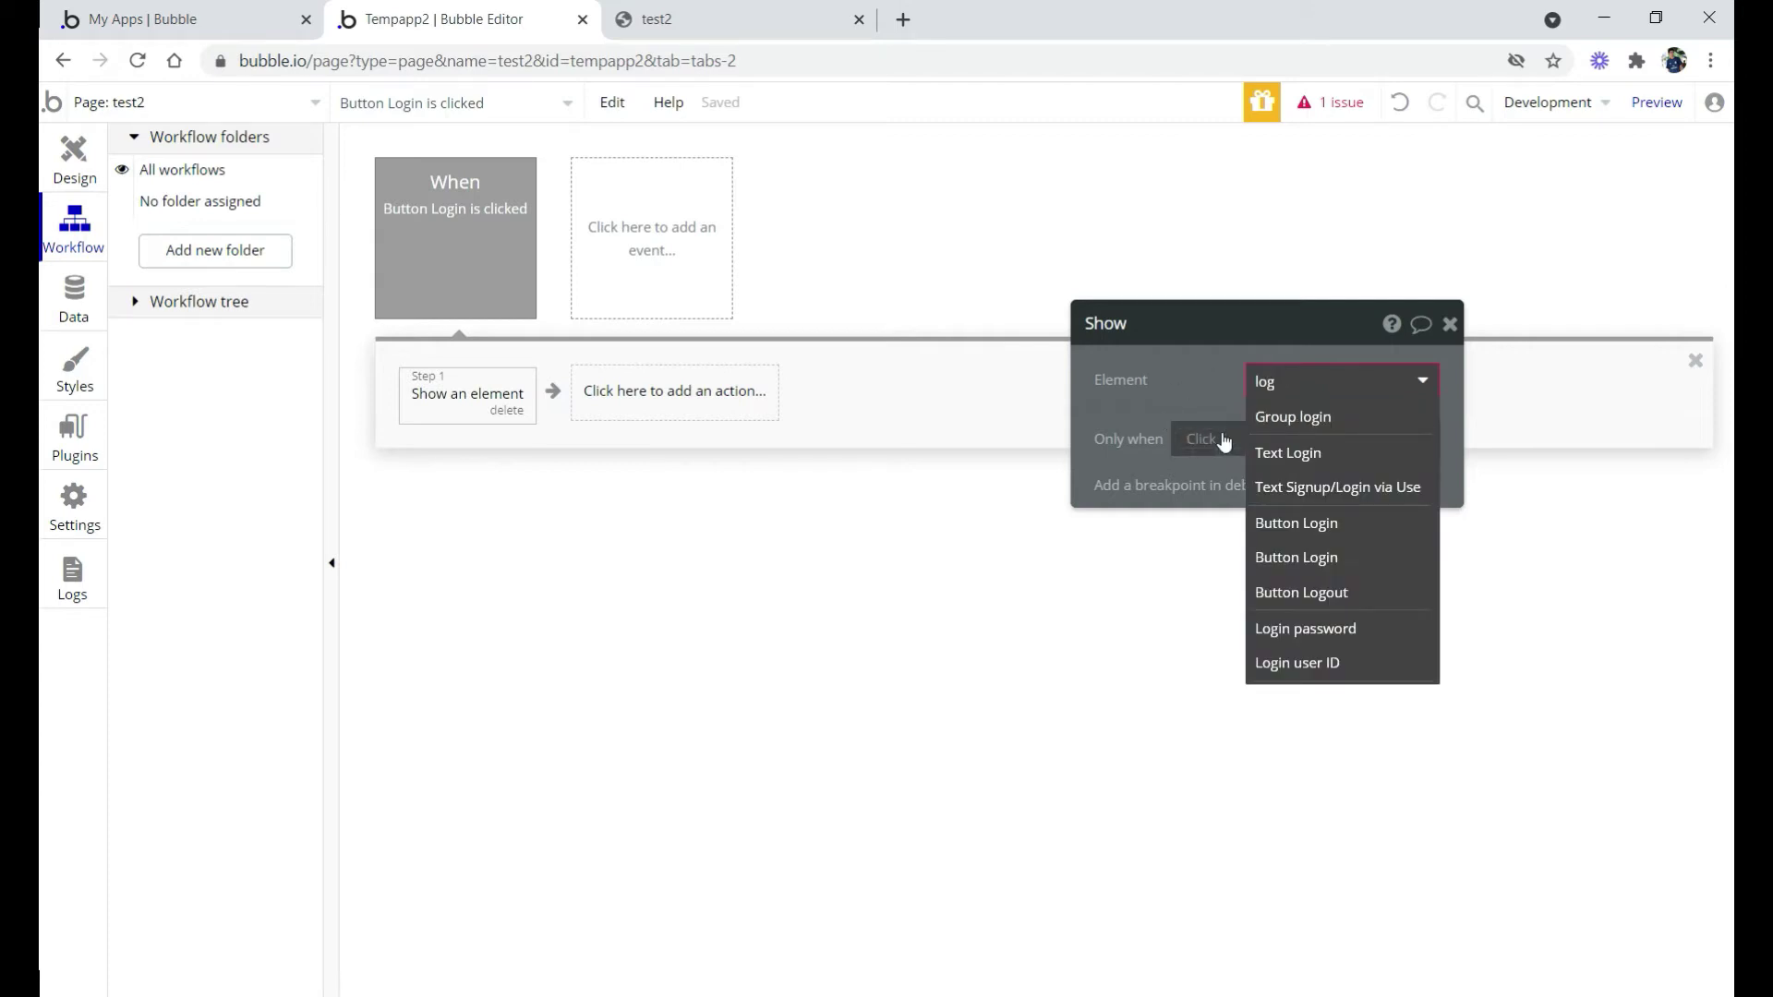
{"action": "left_click", "coordinate": [1293, 417]}
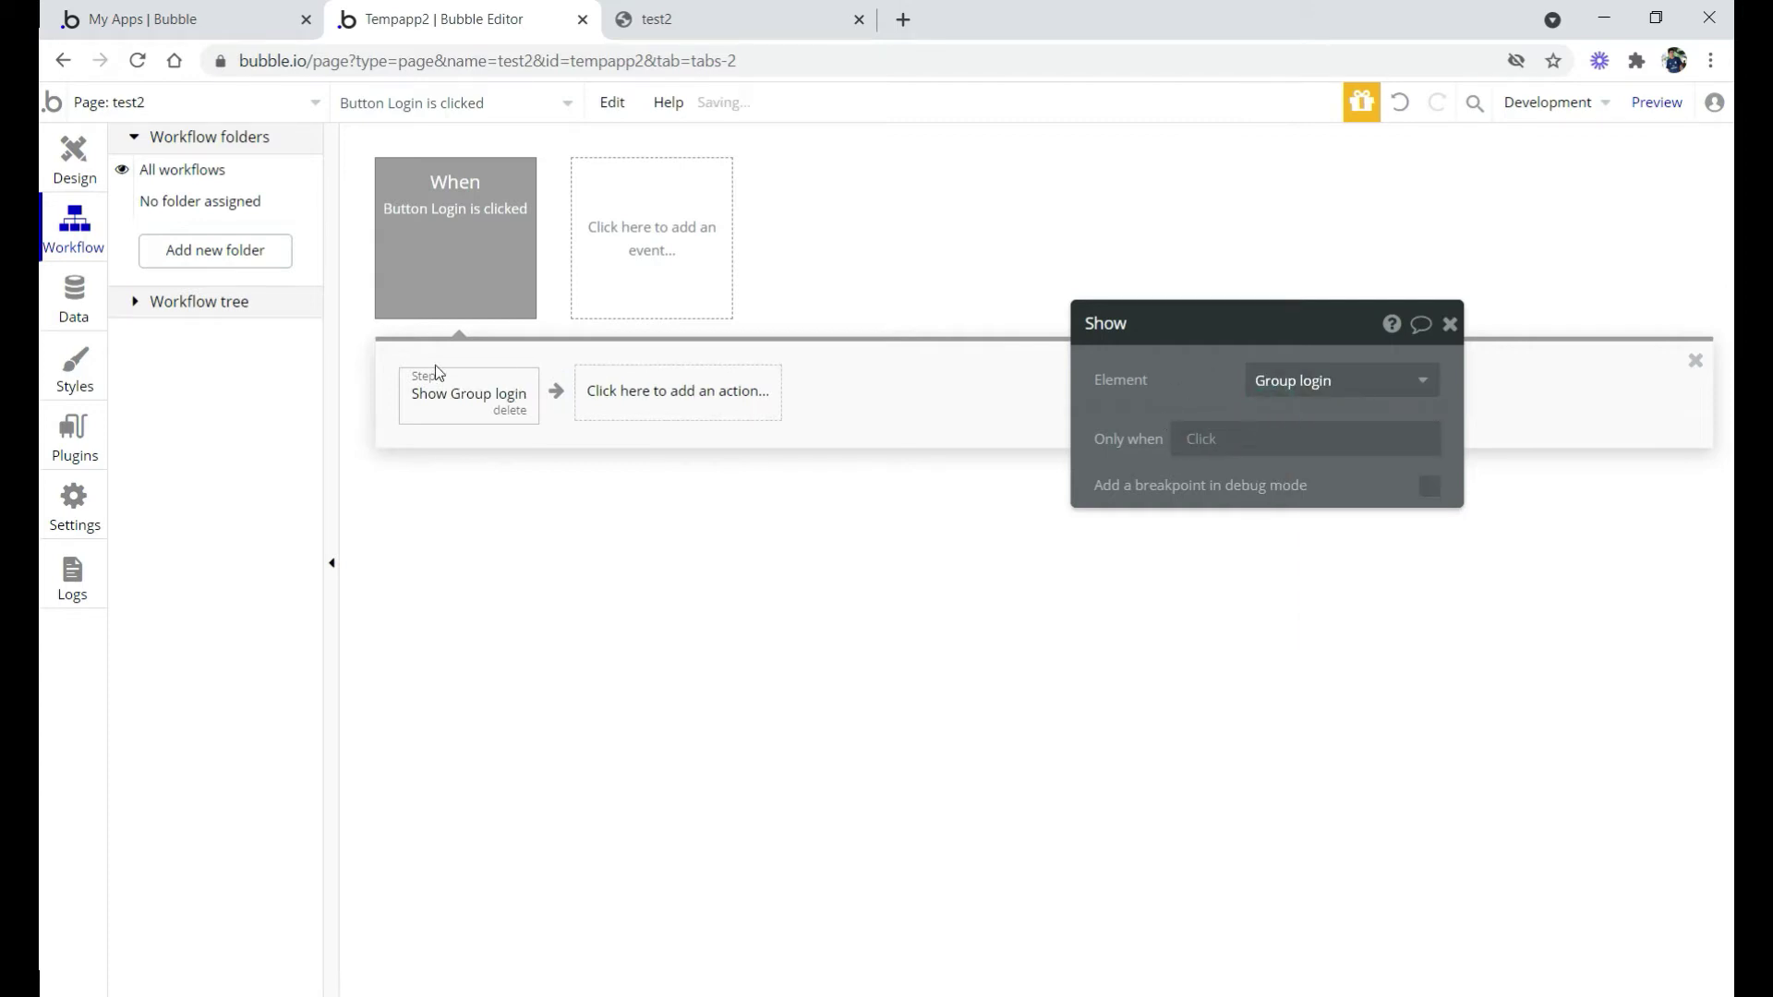
Add a second 'Hide an element' action targeting Group Signup
{"action": "left_click", "coordinate": [650, 395]}
{"action": "type", "text": "hide"}
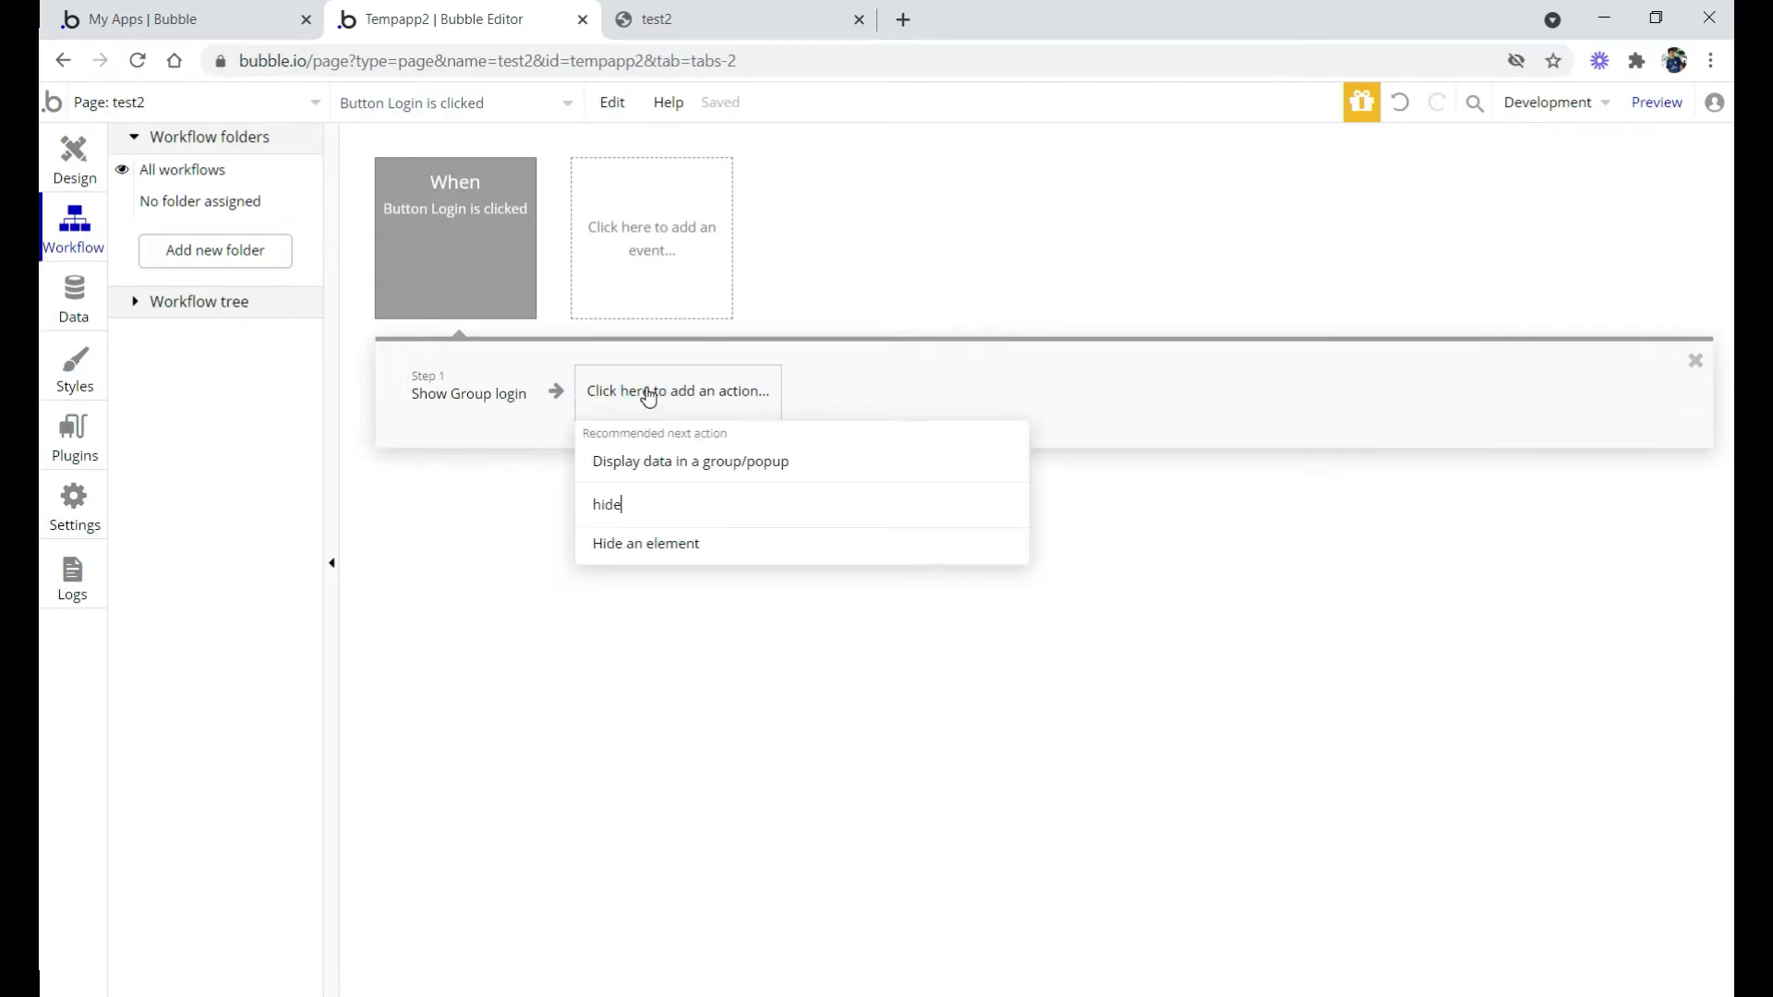
{"action": "left_click", "coordinate": [633, 545]}
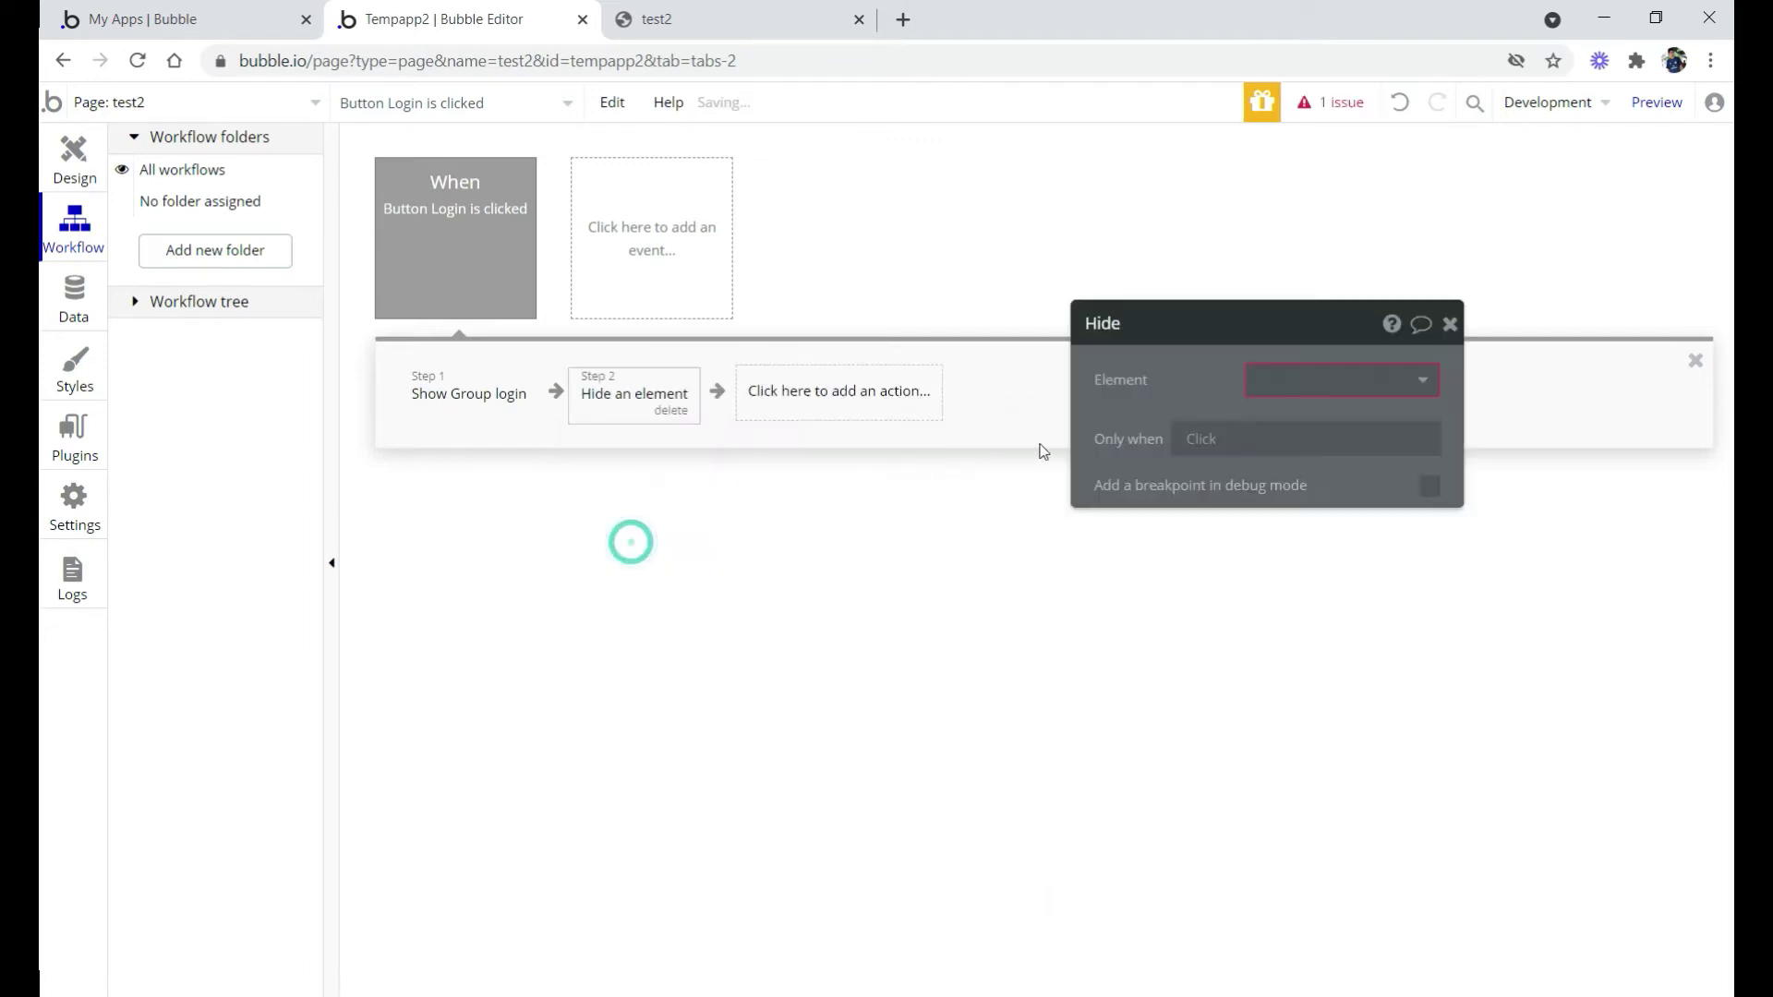
{"action": "left_click", "coordinate": [1321, 374]}
{"action": "type", "text": "sig"}
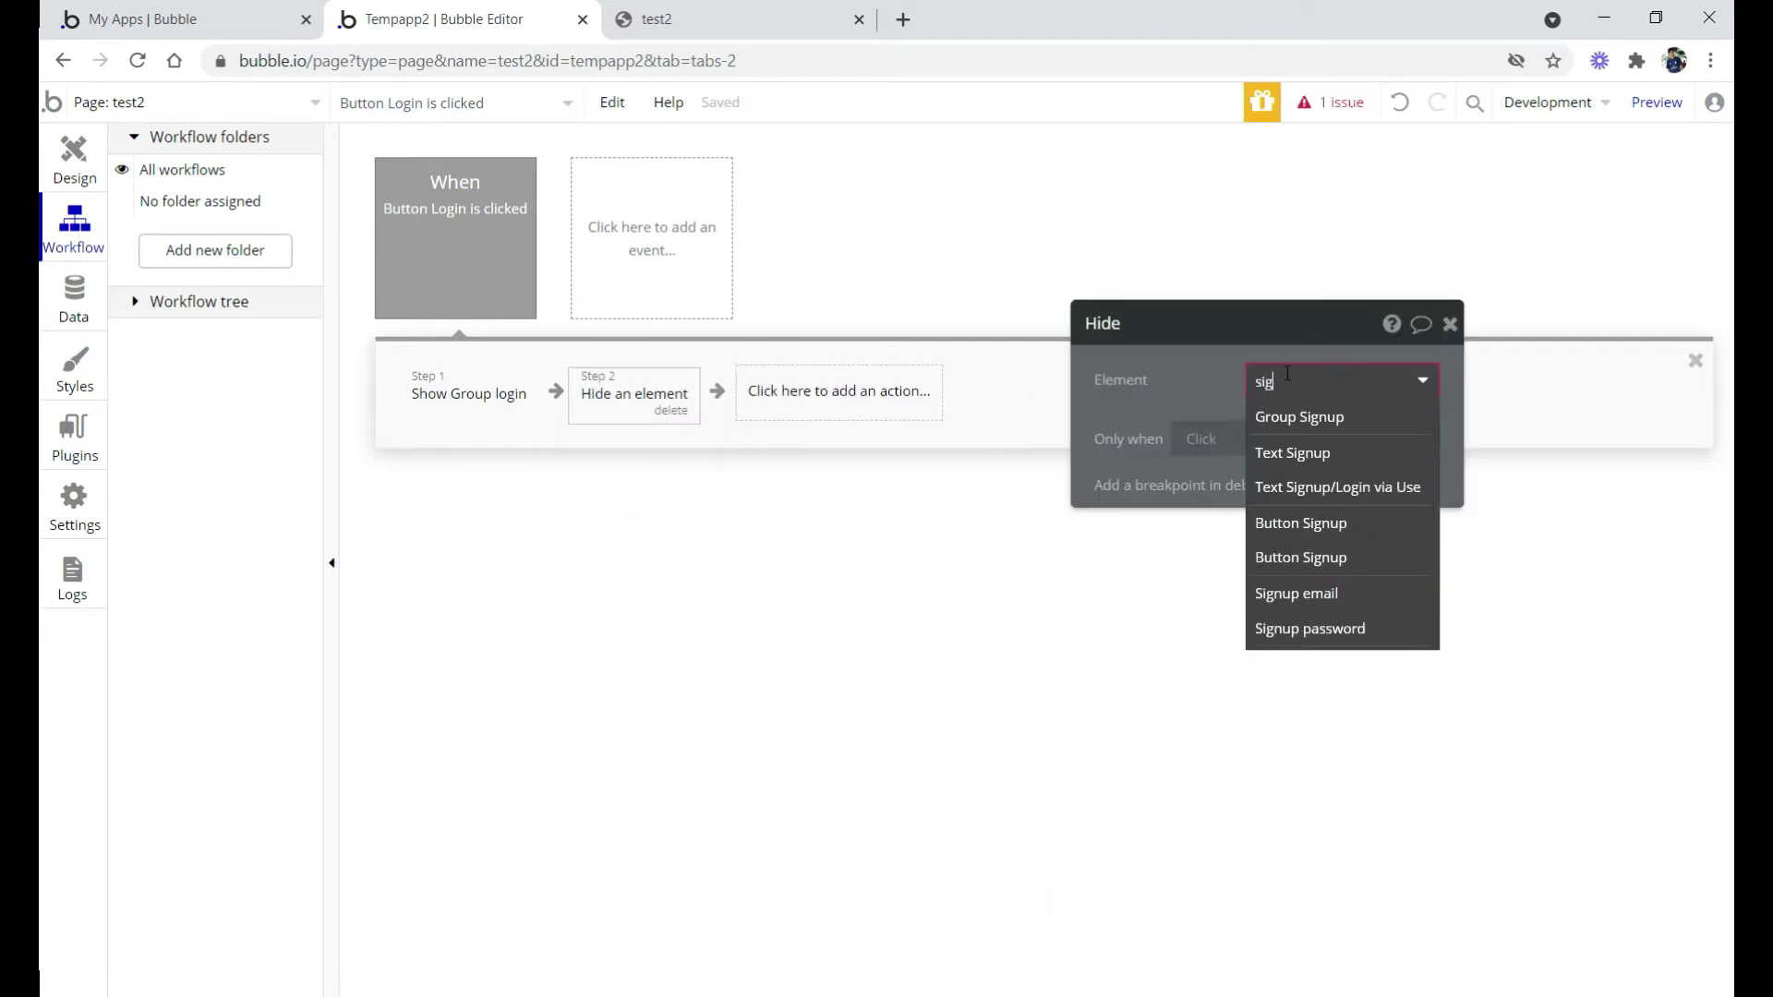
{"action": "left_click", "coordinate": [1281, 418]}
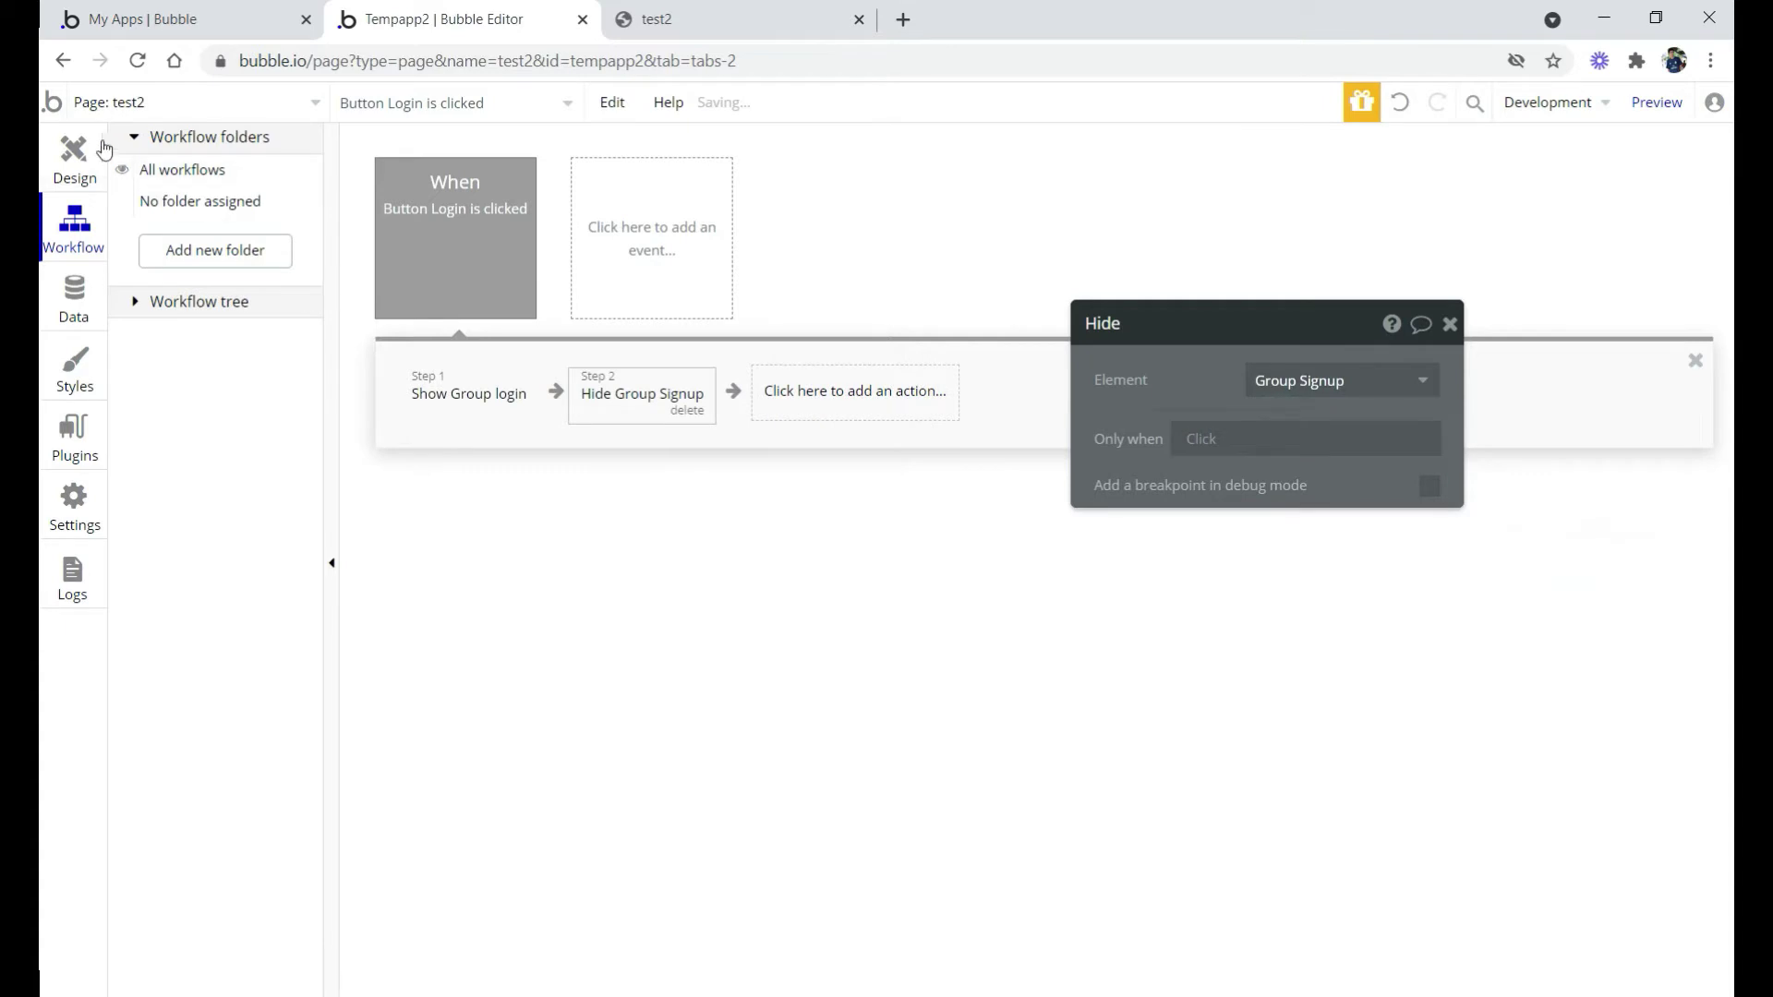
{"action": "left_click", "coordinate": [75, 152]}
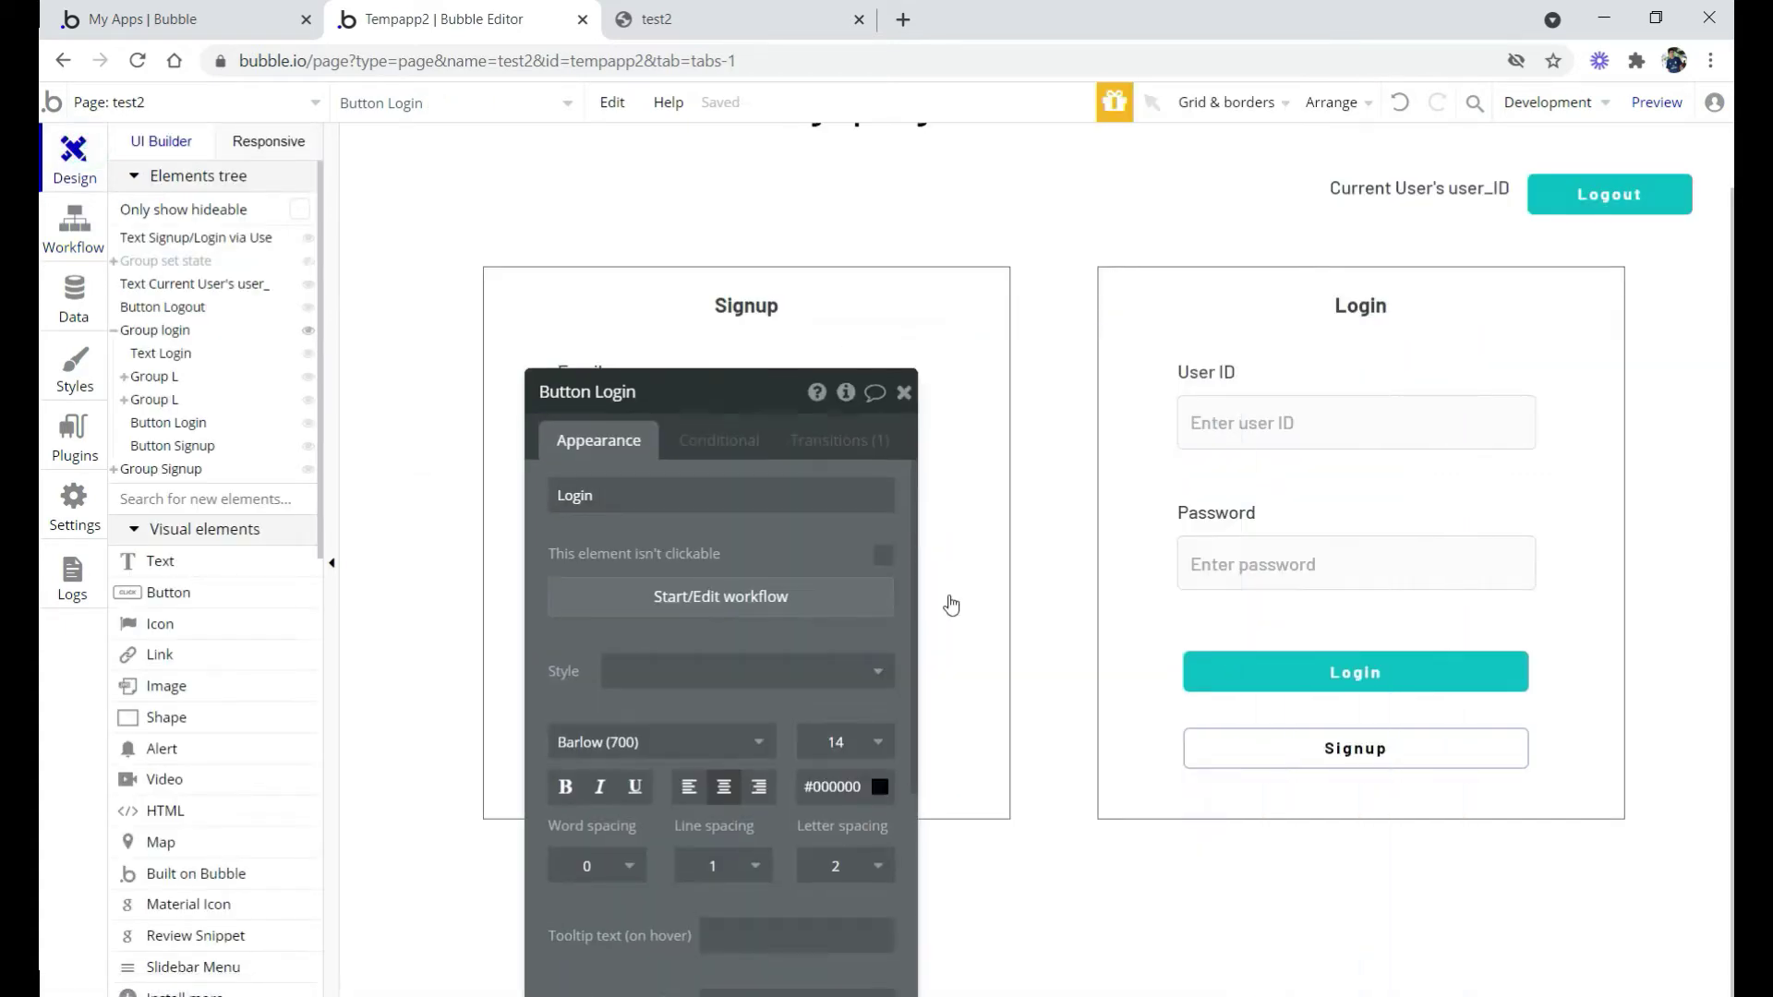
Add a 'Show an element' action for Group Signup to the Signup button's workflow
{"action": "left_click", "coordinate": [1338, 747]}
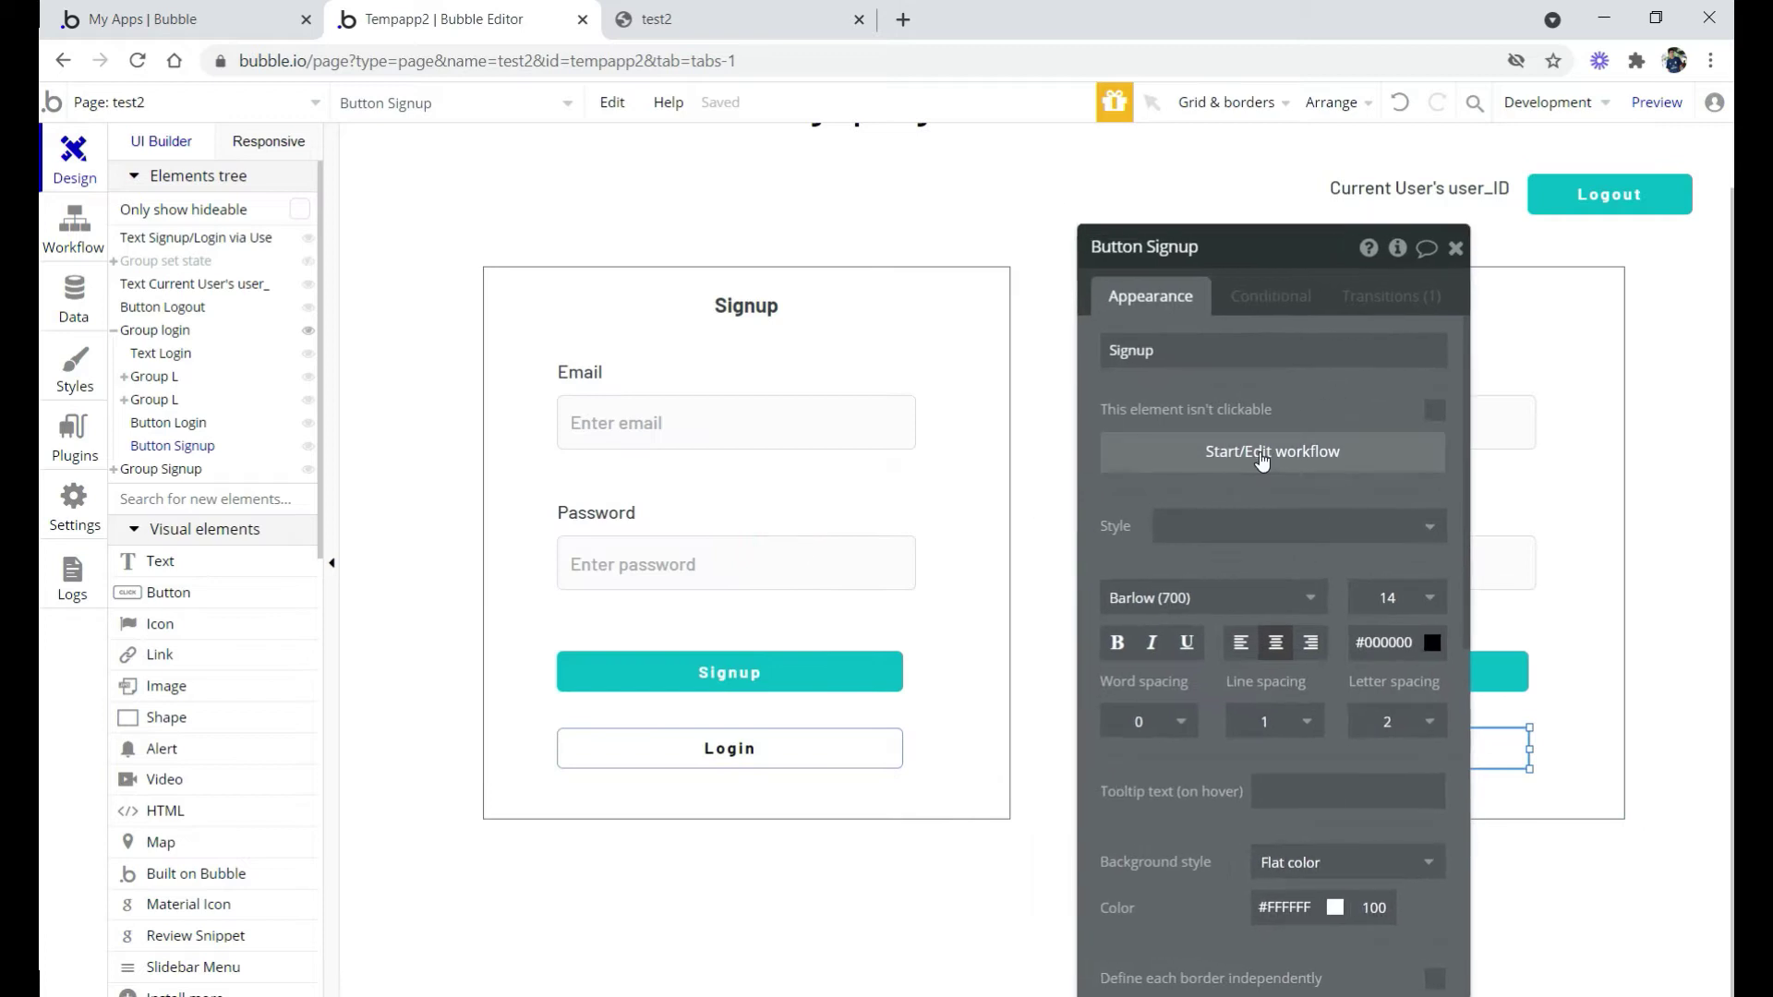
{"action": "left_click", "coordinate": [1263, 452]}
{"action": "left_click", "coordinate": [474, 397]}
{"action": "type", "text": "sho"}
{"action": "left_click", "coordinate": [459, 479]}
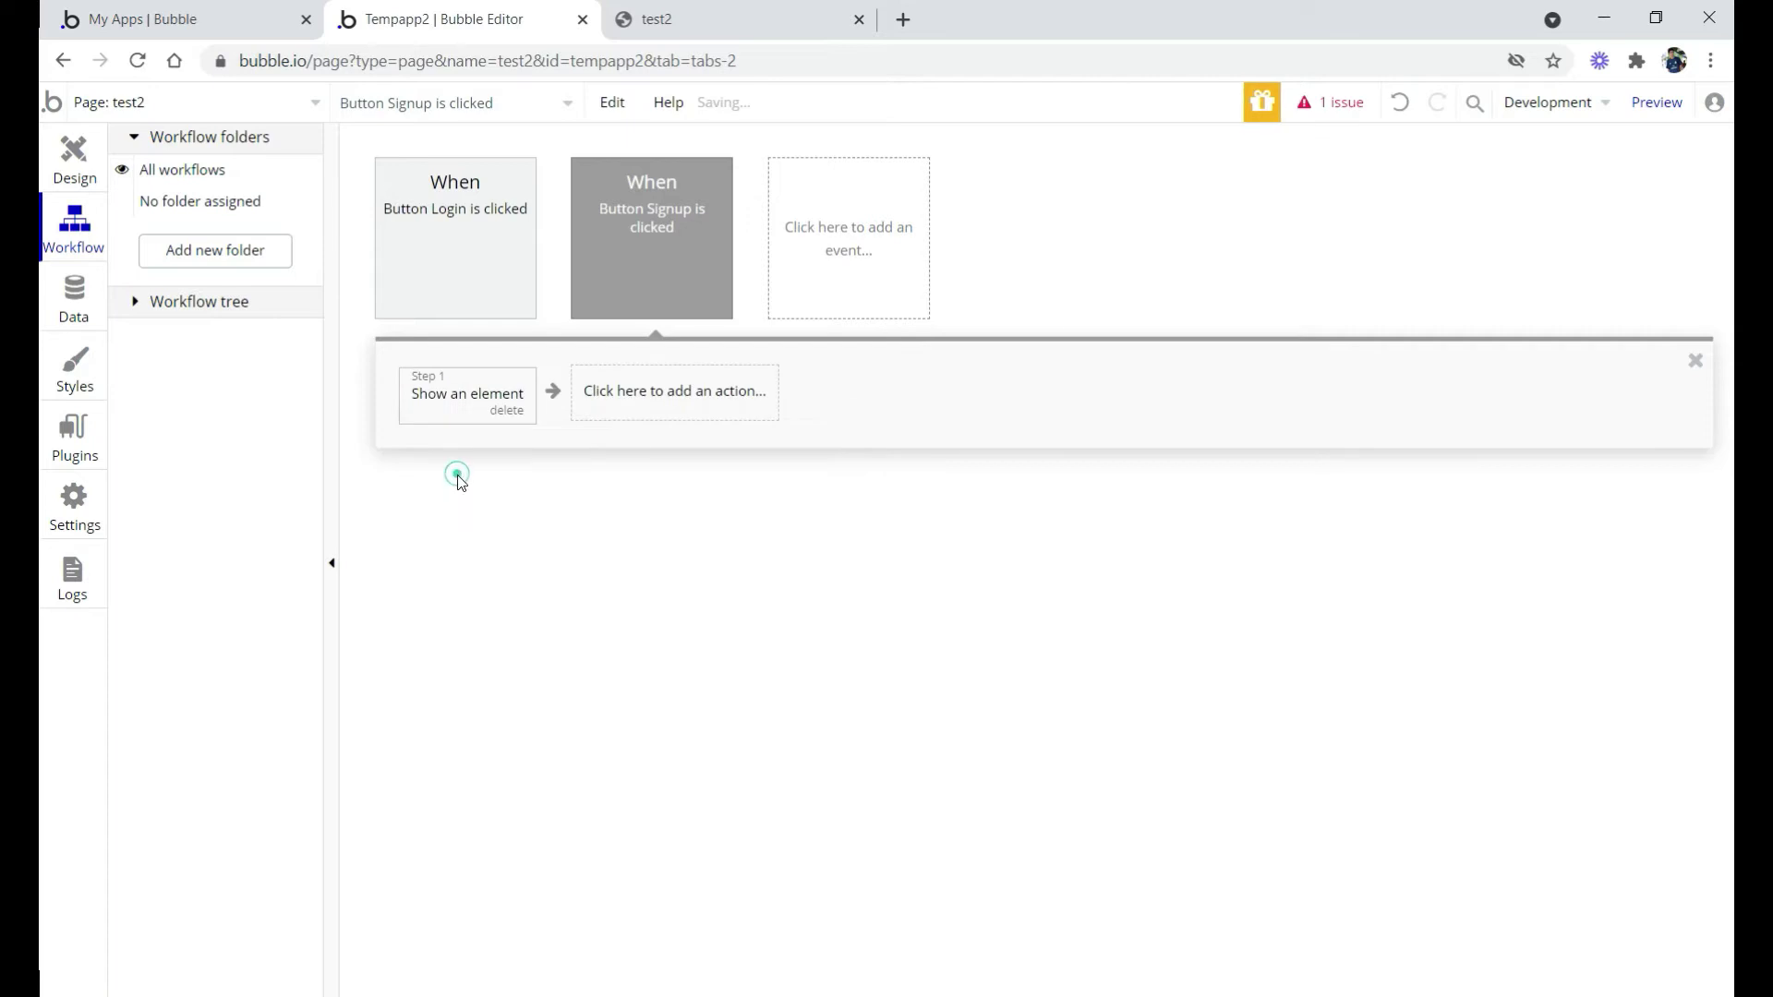
{"action": "left_click", "coordinate": [1328, 304]}
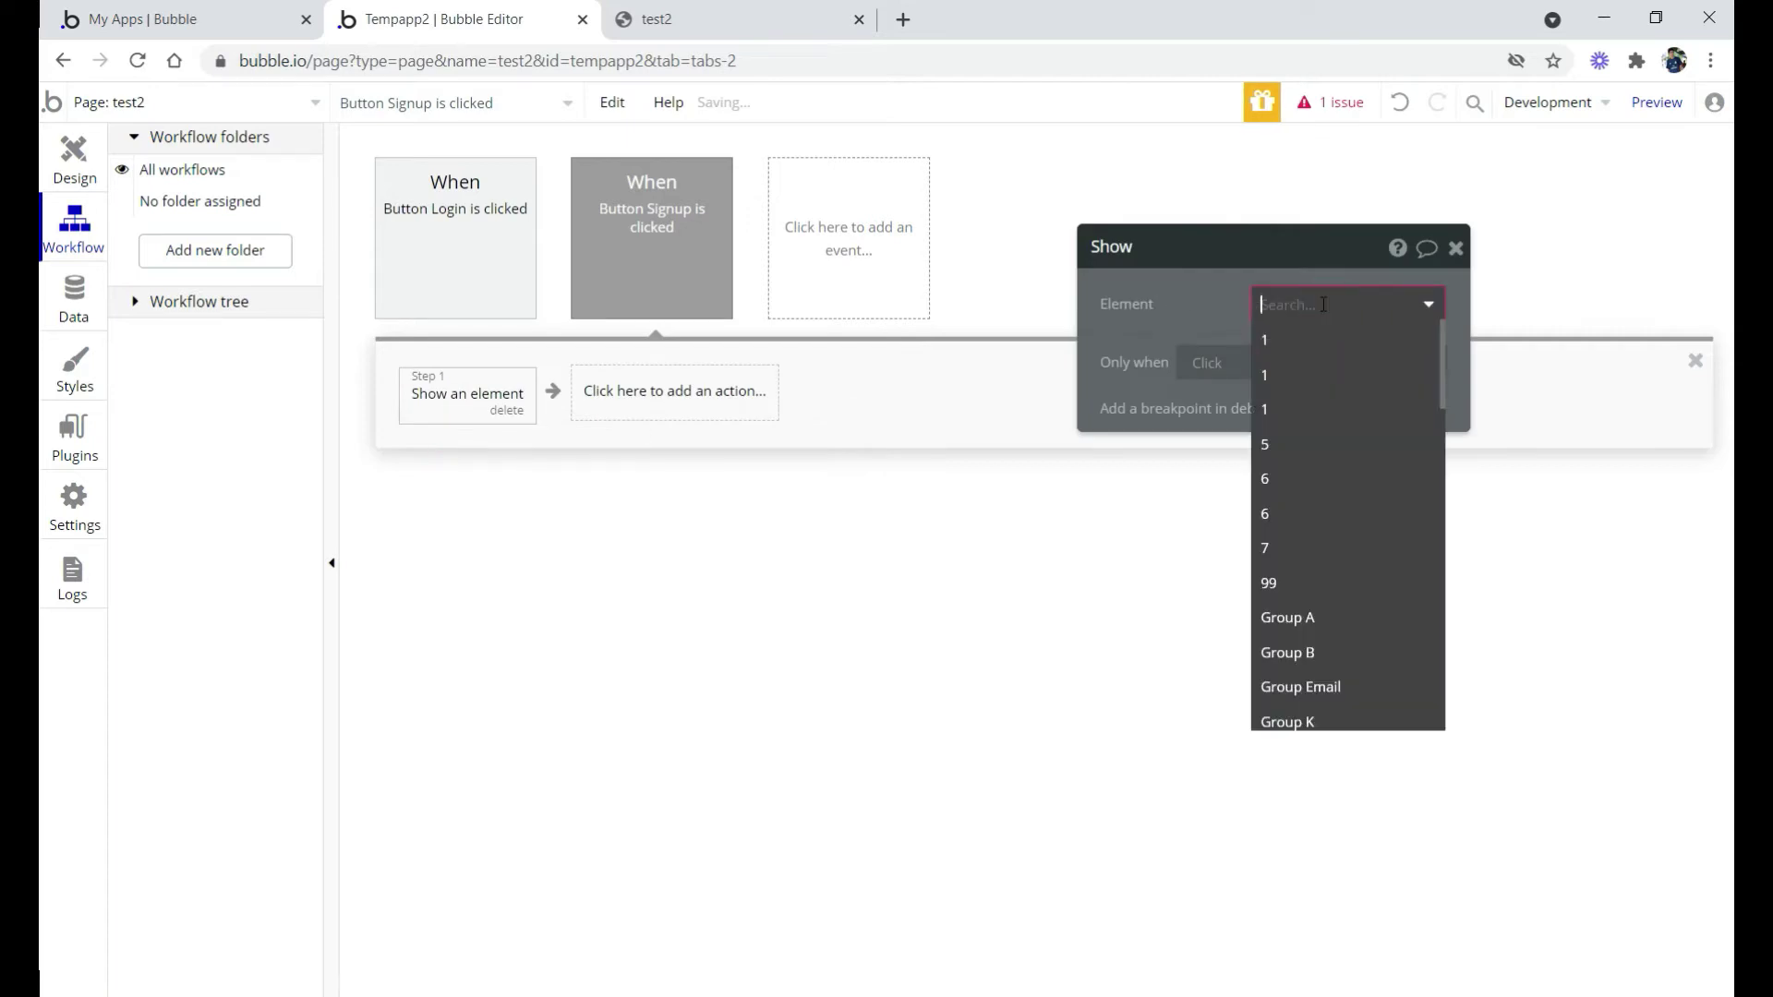
{"action": "type", "text": "sig"}
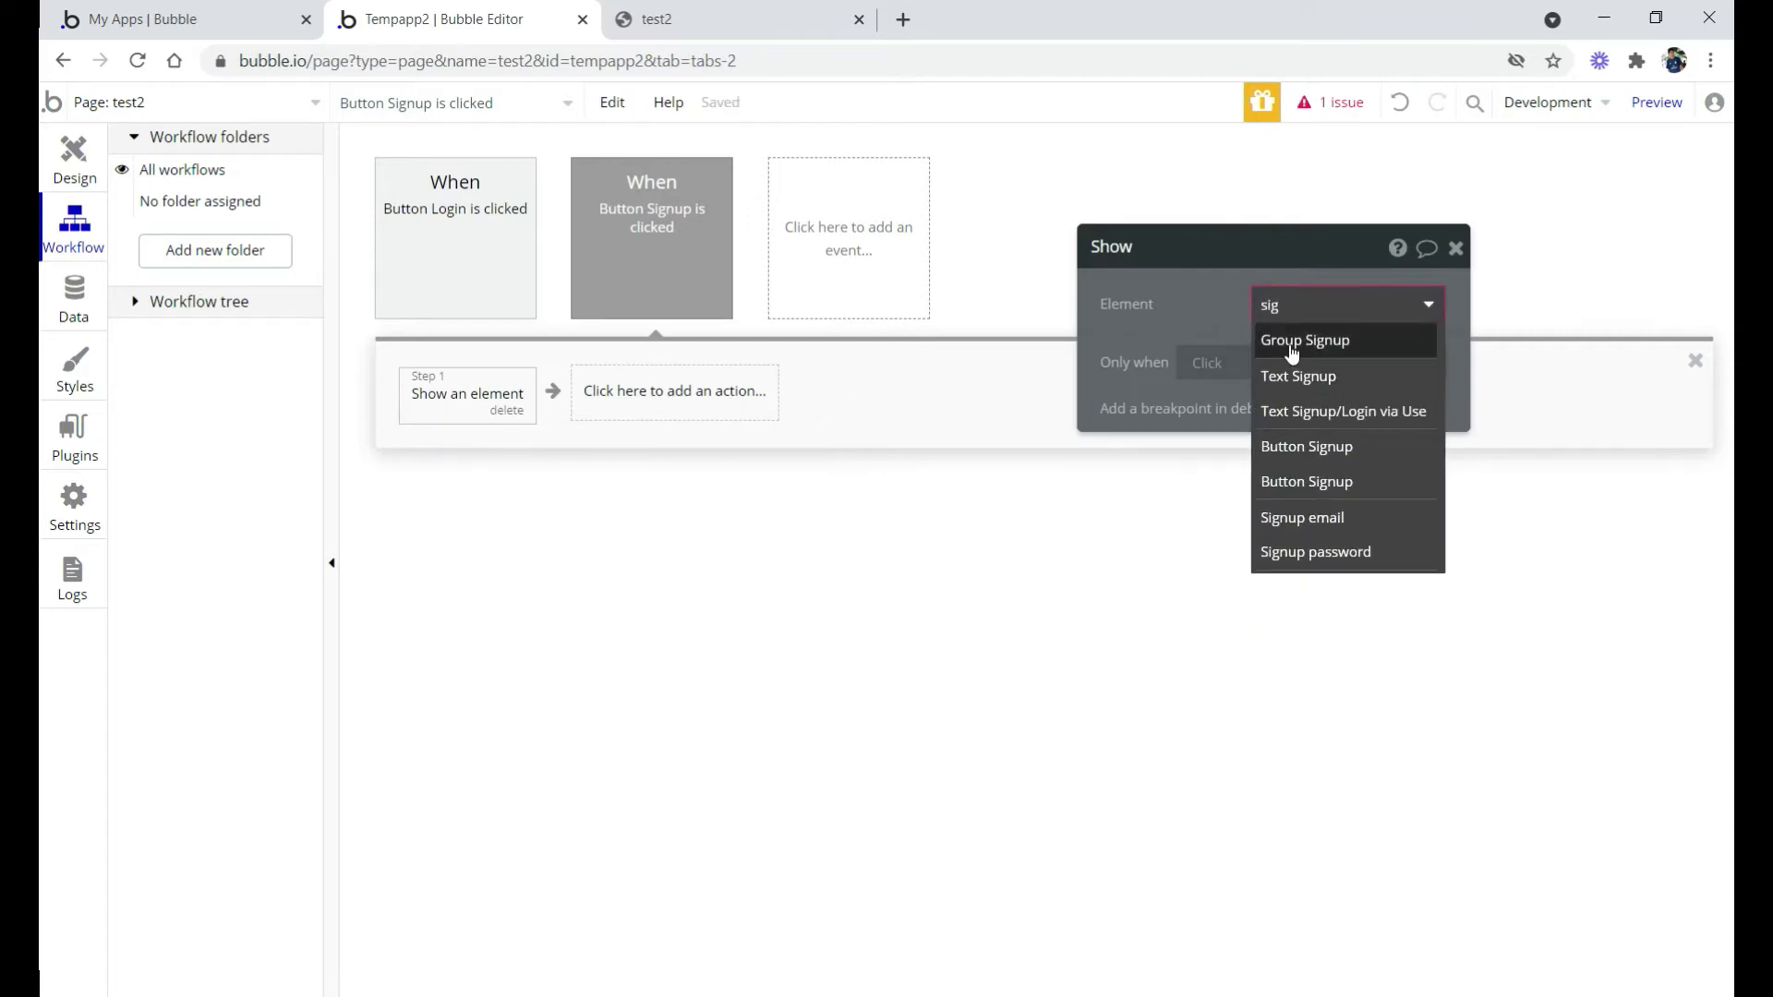
{"action": "left_click", "coordinate": [1289, 342]}
Add a second 'Hide an element' action targeting Group login
{"action": "left_click", "coordinate": [734, 415]}
{"action": "type", "text": "hide"}
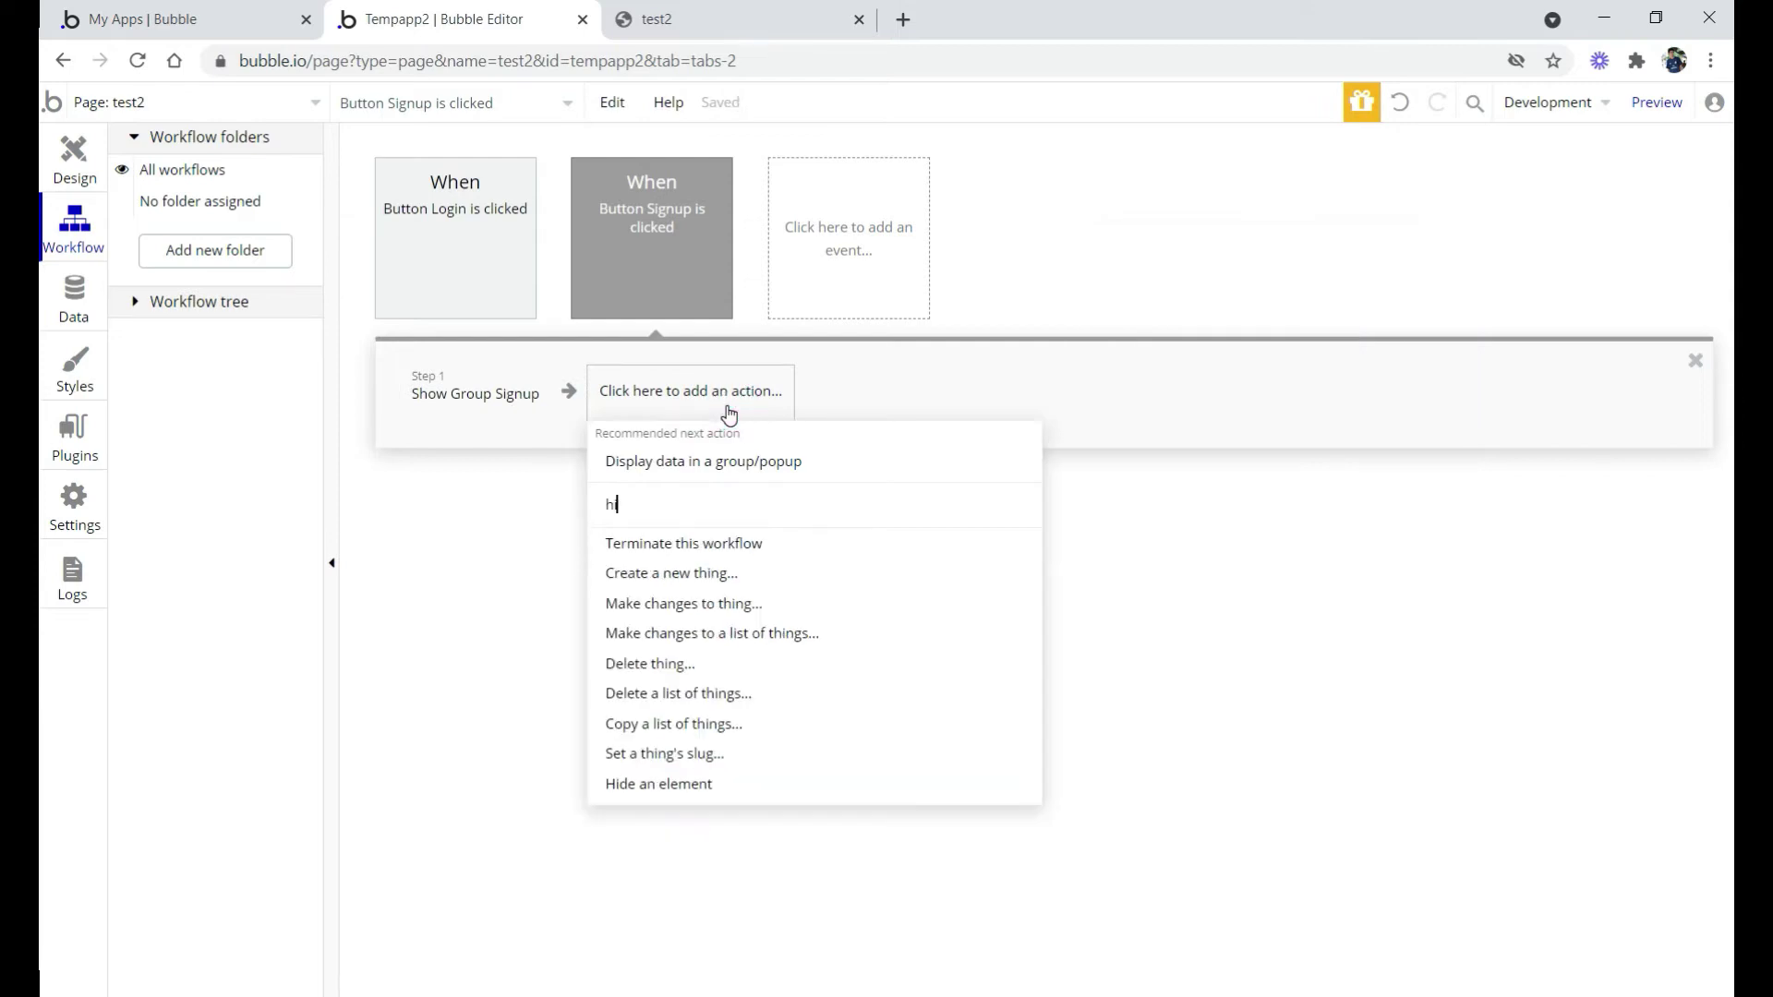
{"action": "left_click", "coordinate": [661, 536]}
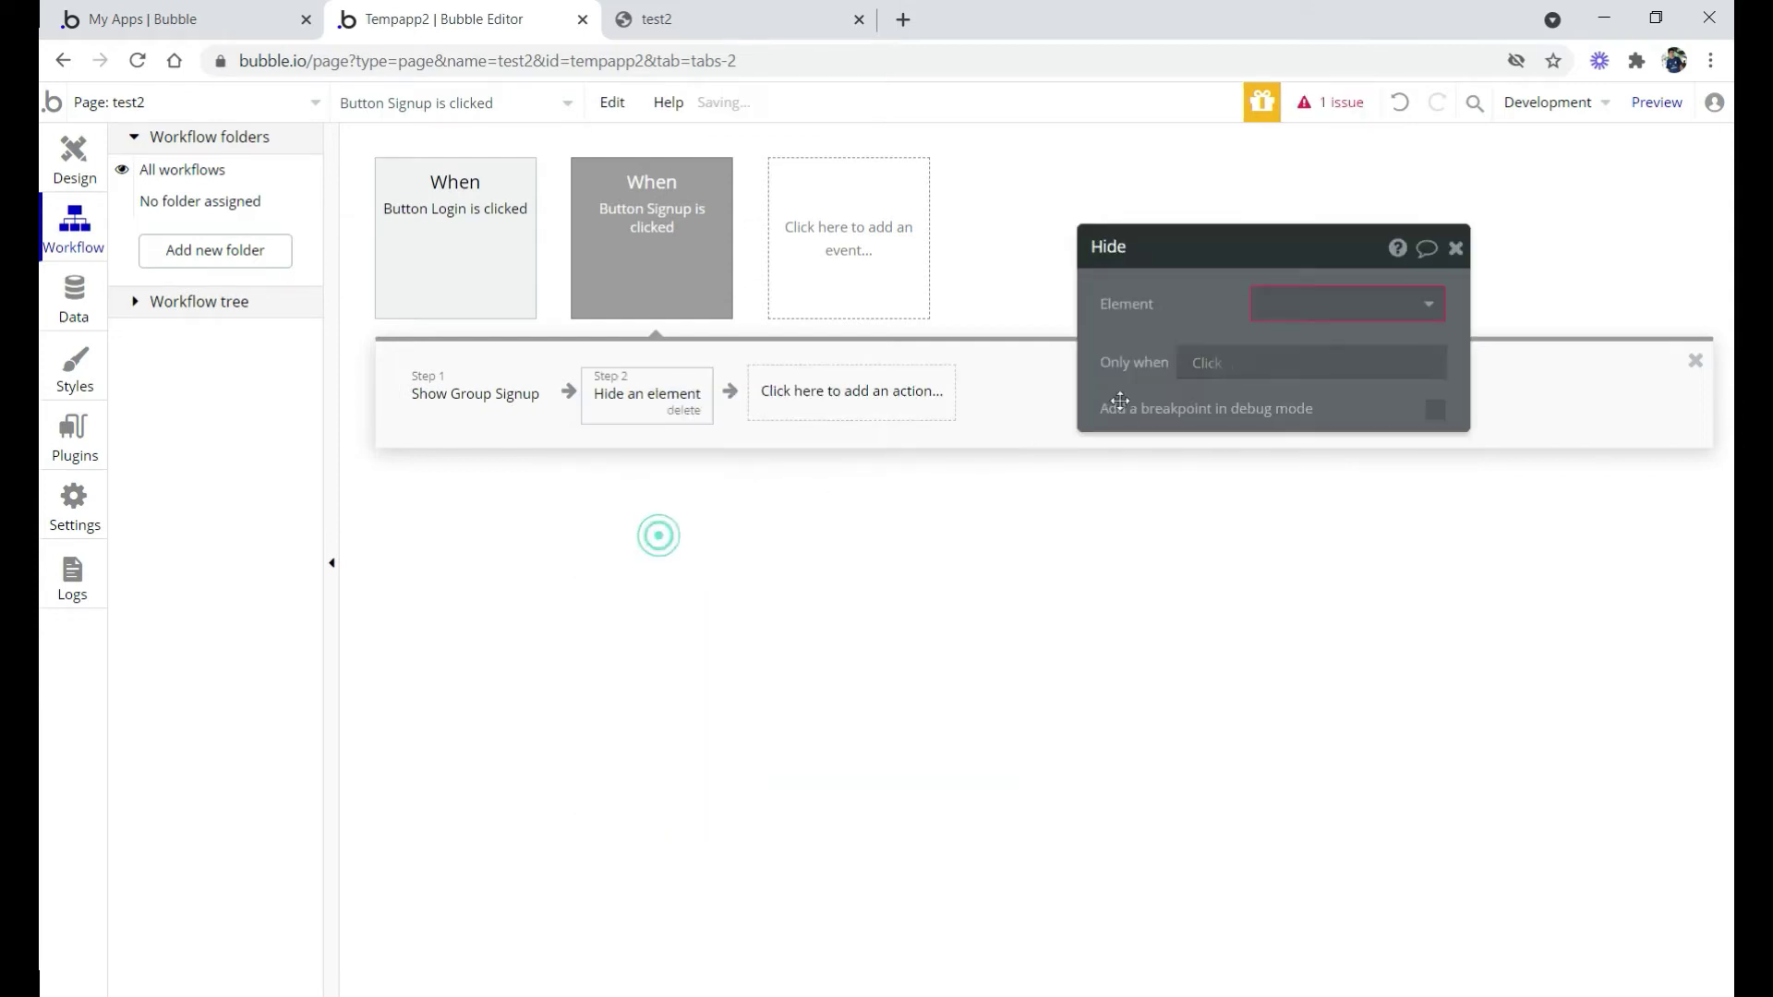
{"action": "left_click", "coordinate": [1269, 309]}
{"action": "type", "text": "log"}
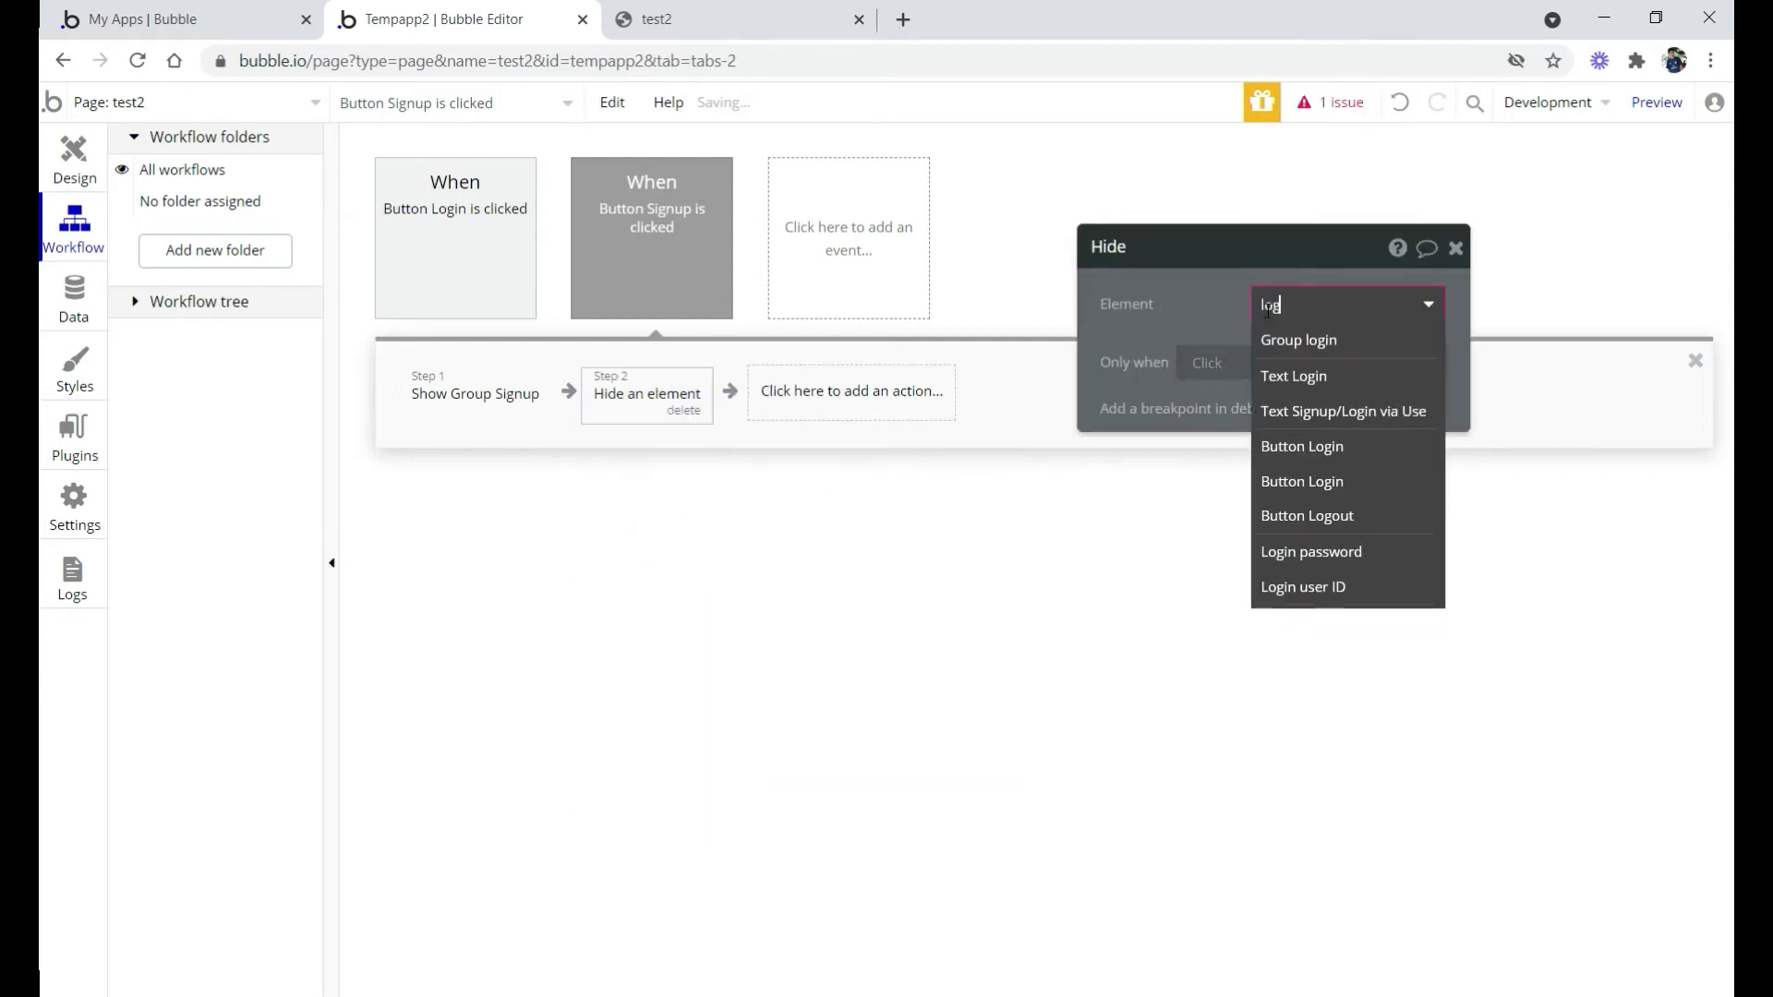
{"action": "left_click", "coordinate": [1274, 341]}
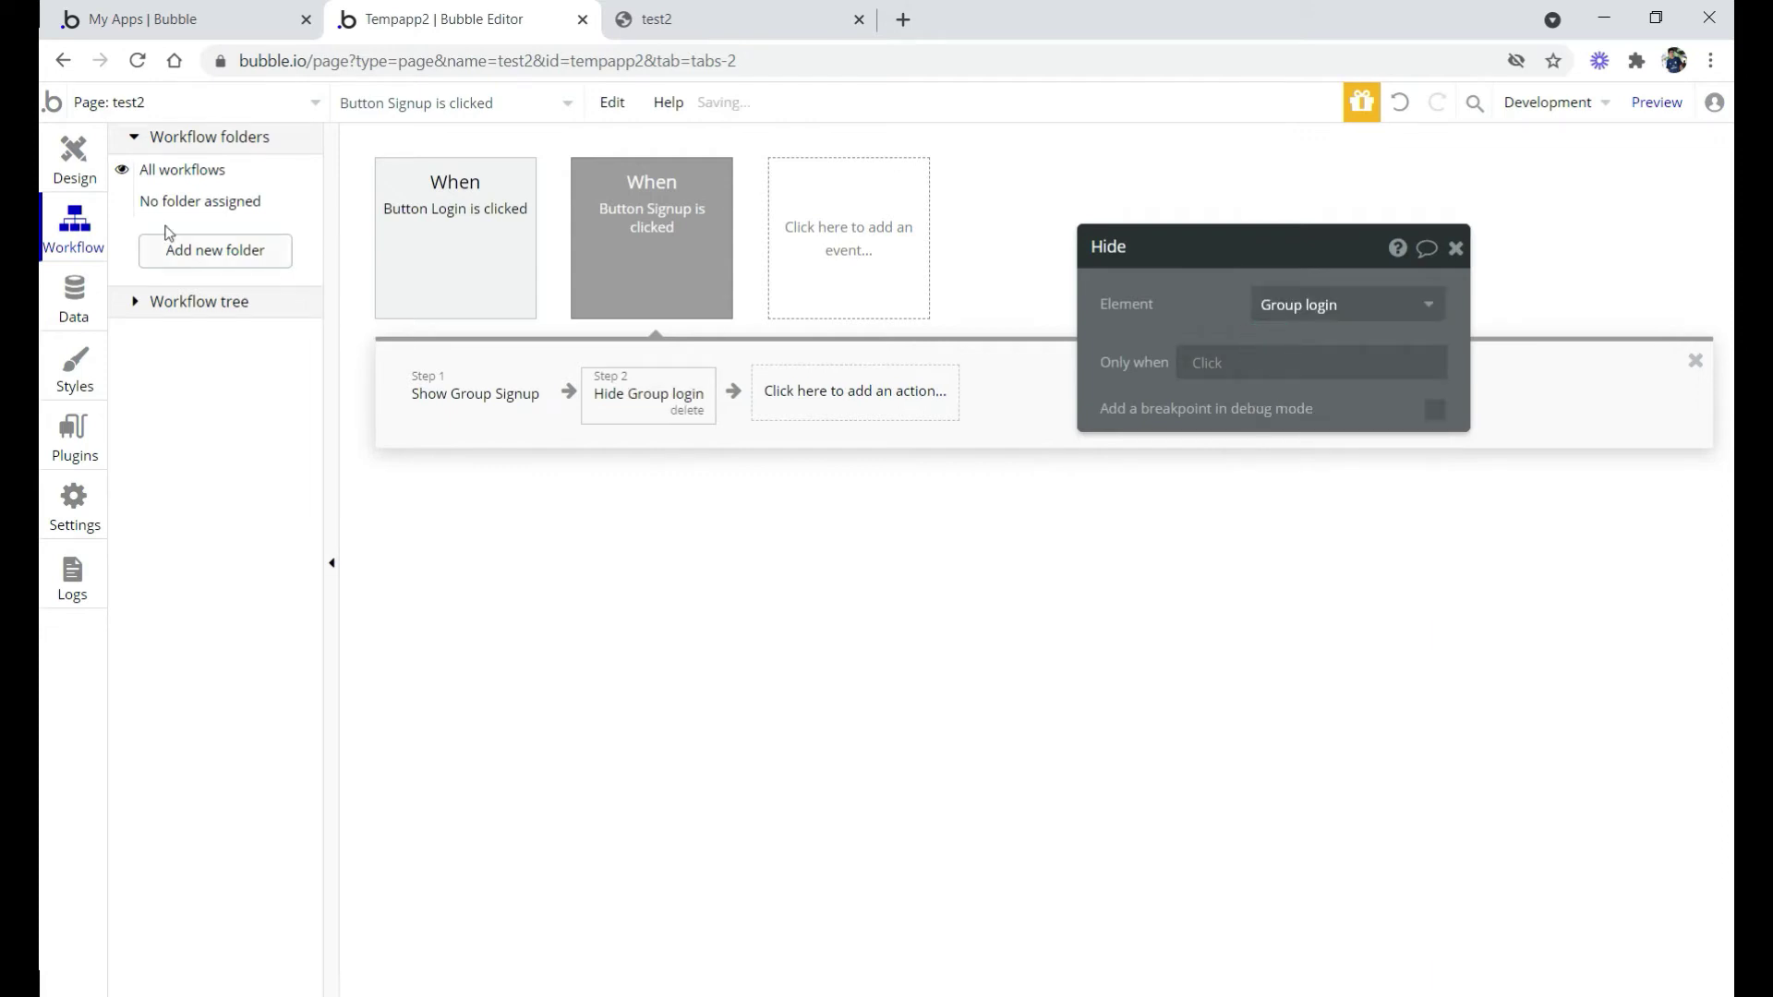
{"action": "left_click", "coordinate": [74, 159]}
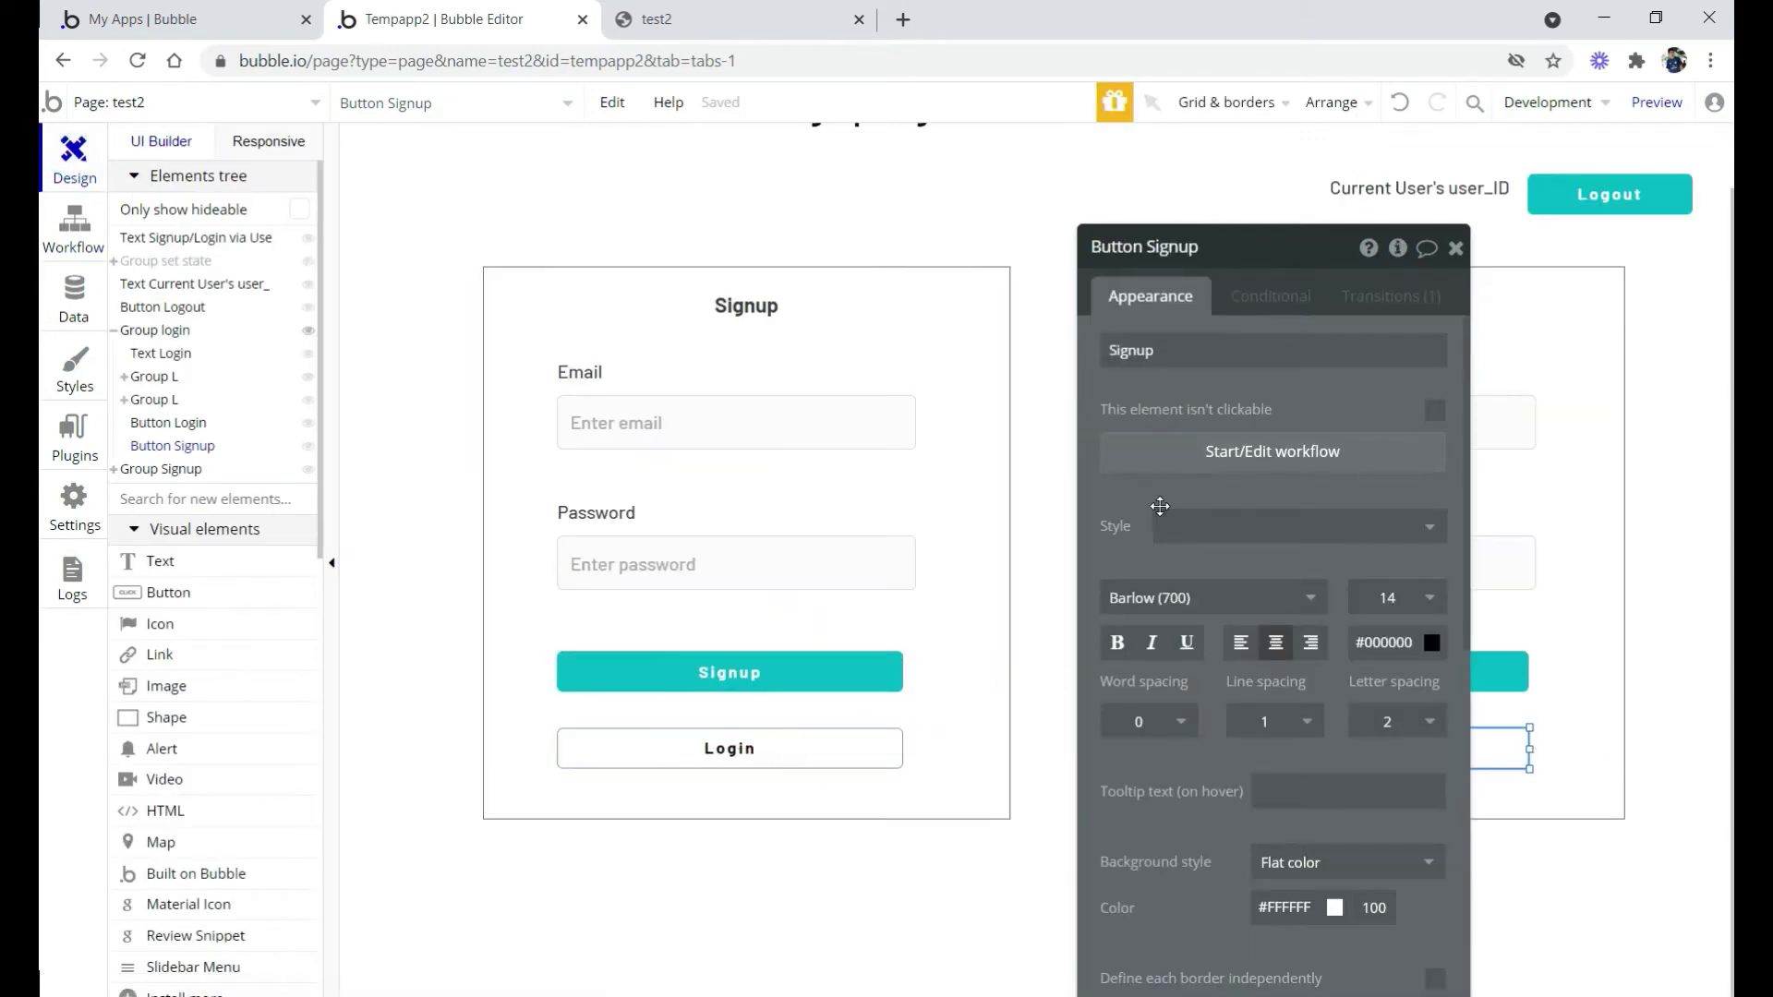
Give Group Signup a condition 'When Current User is logged in' changing 'This element is visible'
{"action": "left_click", "coordinate": [945, 367]}
{"action": "left_click", "coordinate": [1267, 298]}
{"action": "left_click", "coordinate": [1233, 347]}
{"action": "left_click", "coordinate": [1194, 360]}
{"action": "type", "text": "cur"}
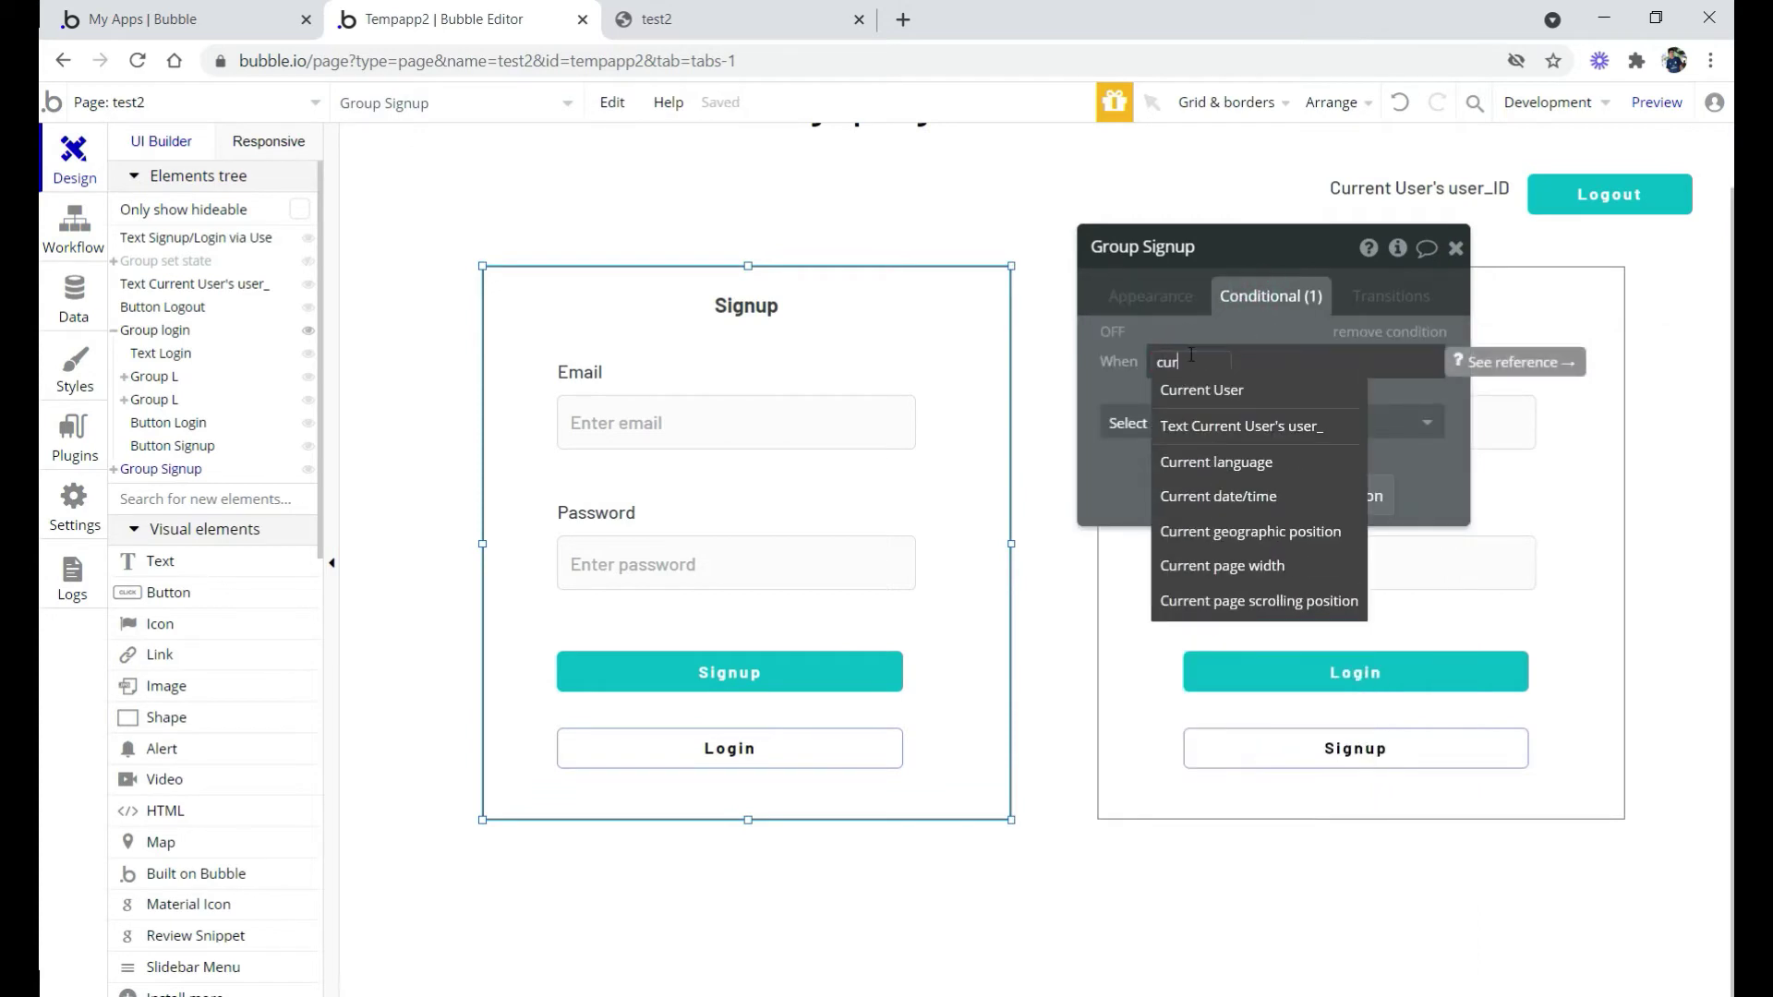
{"action": "left_click", "coordinate": [1198, 390]}
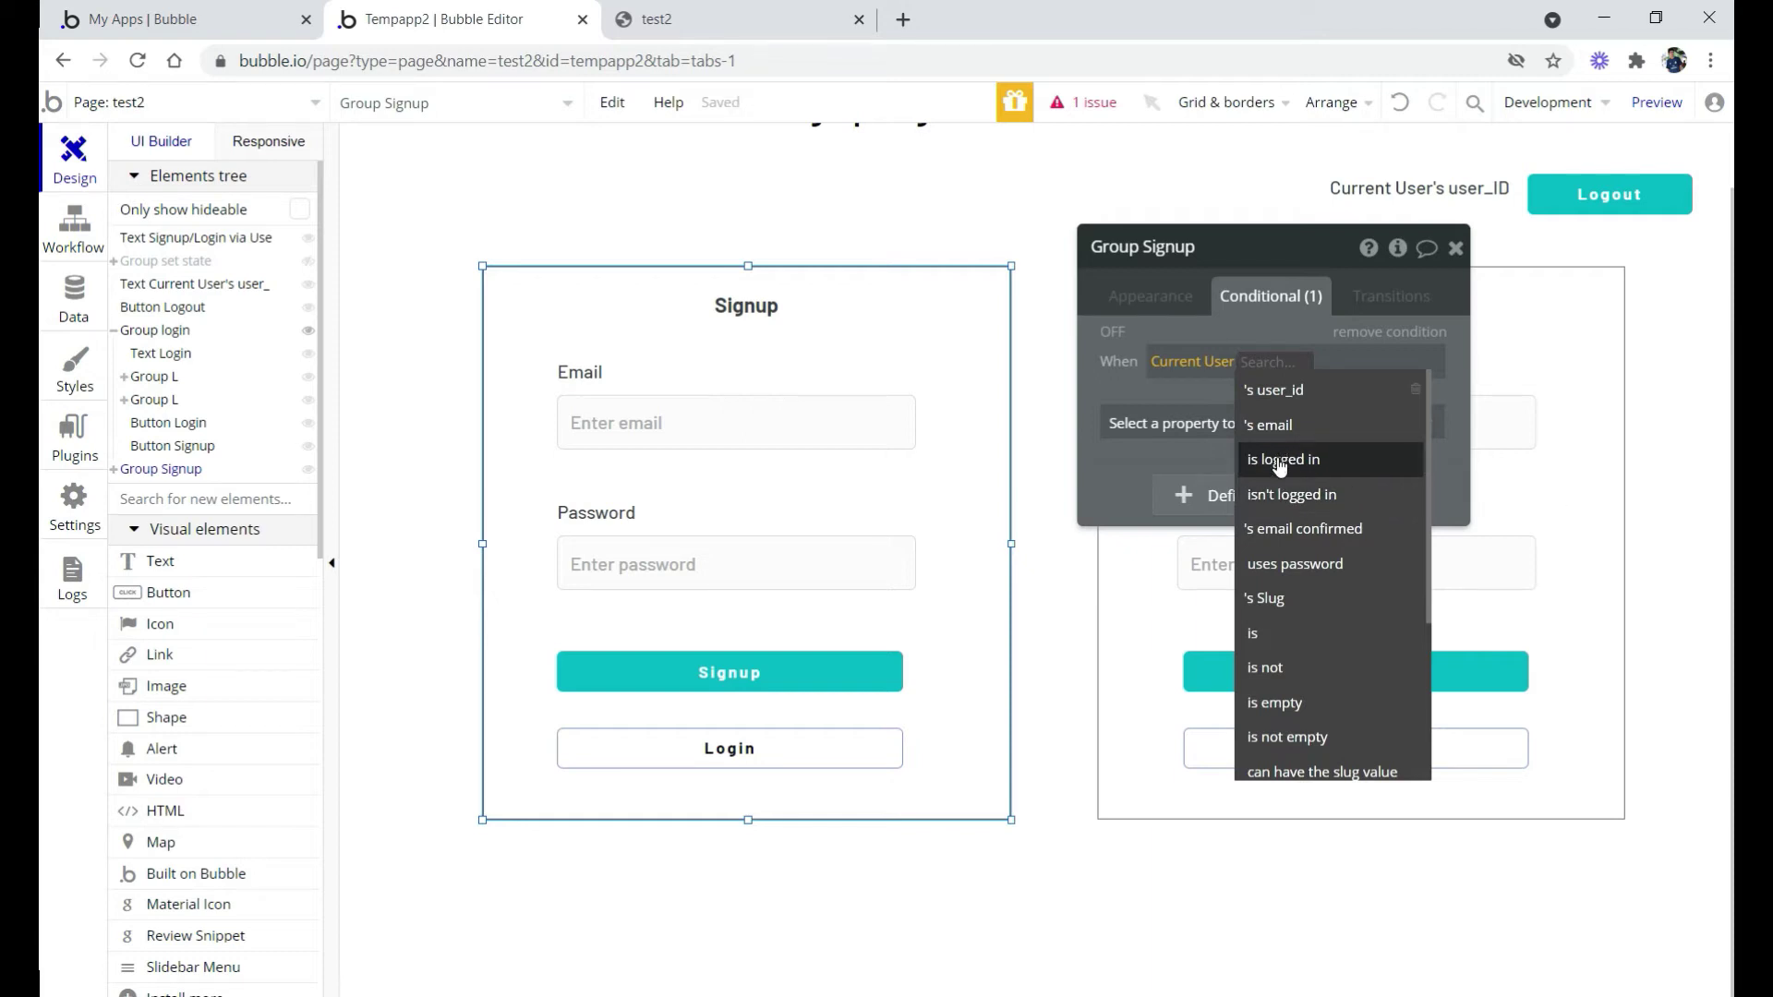
{"action": "left_click", "coordinate": [1285, 459]}
{"action": "left_click", "coordinate": [1313, 428]}
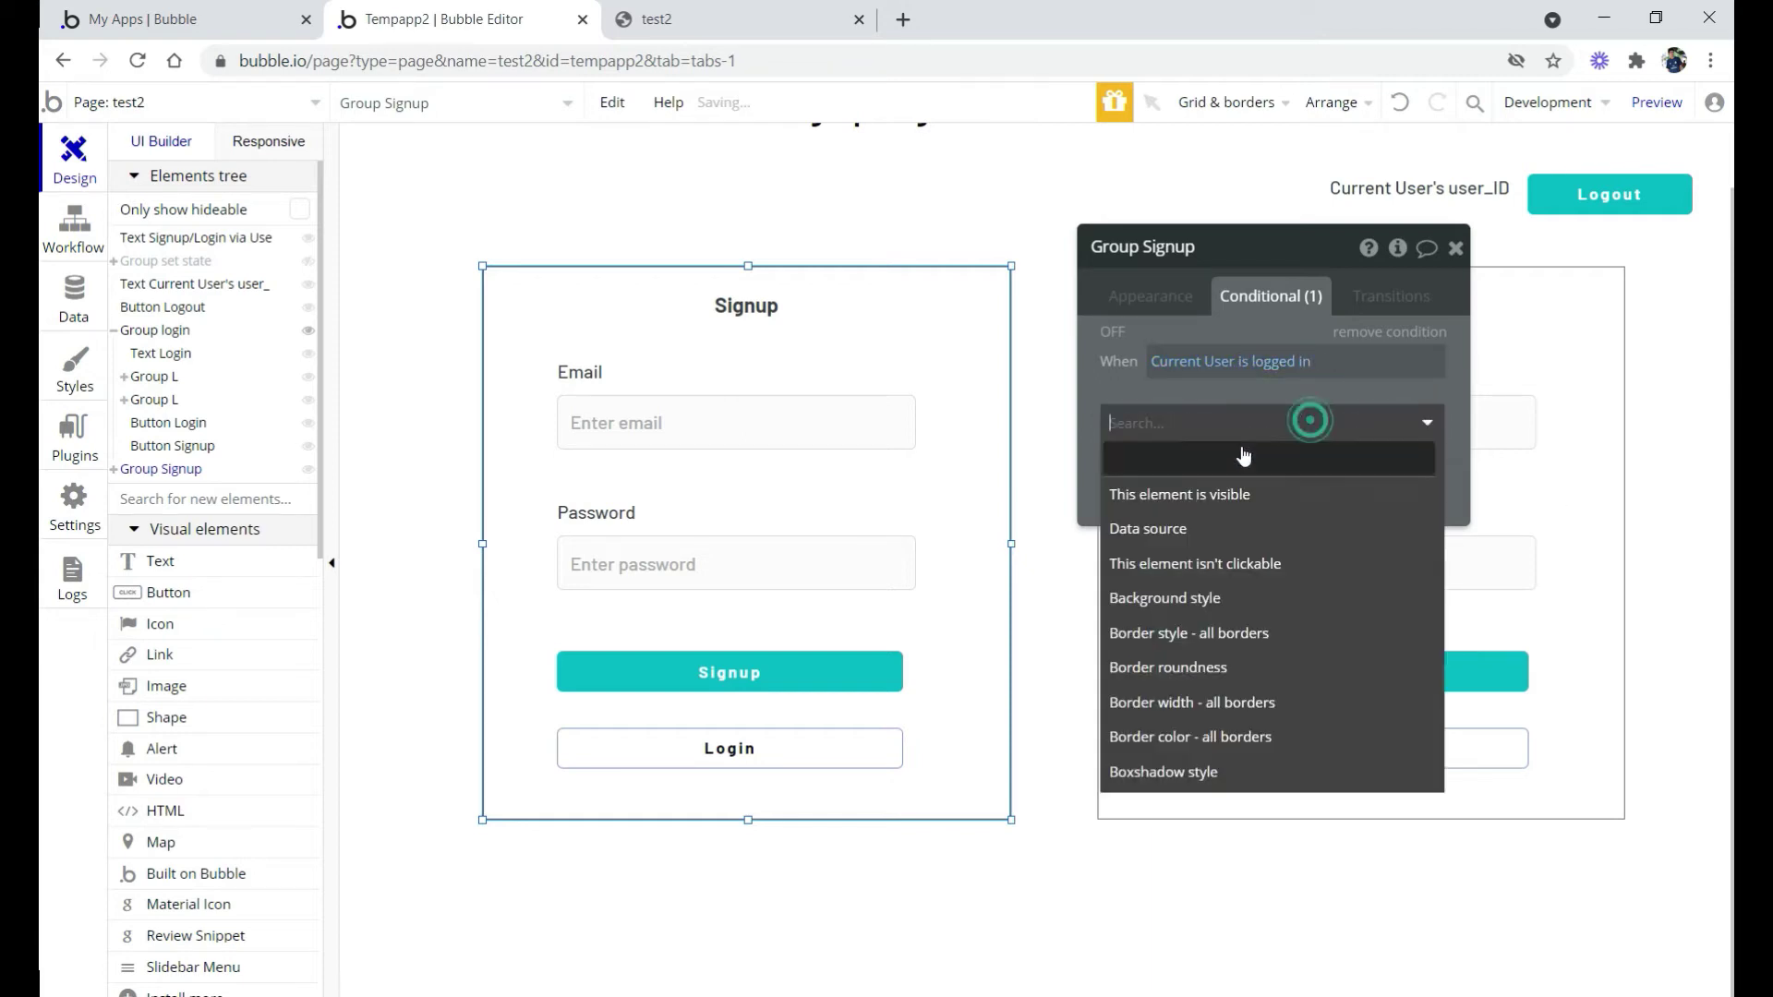
{"action": "left_click", "coordinate": [1203, 497]}
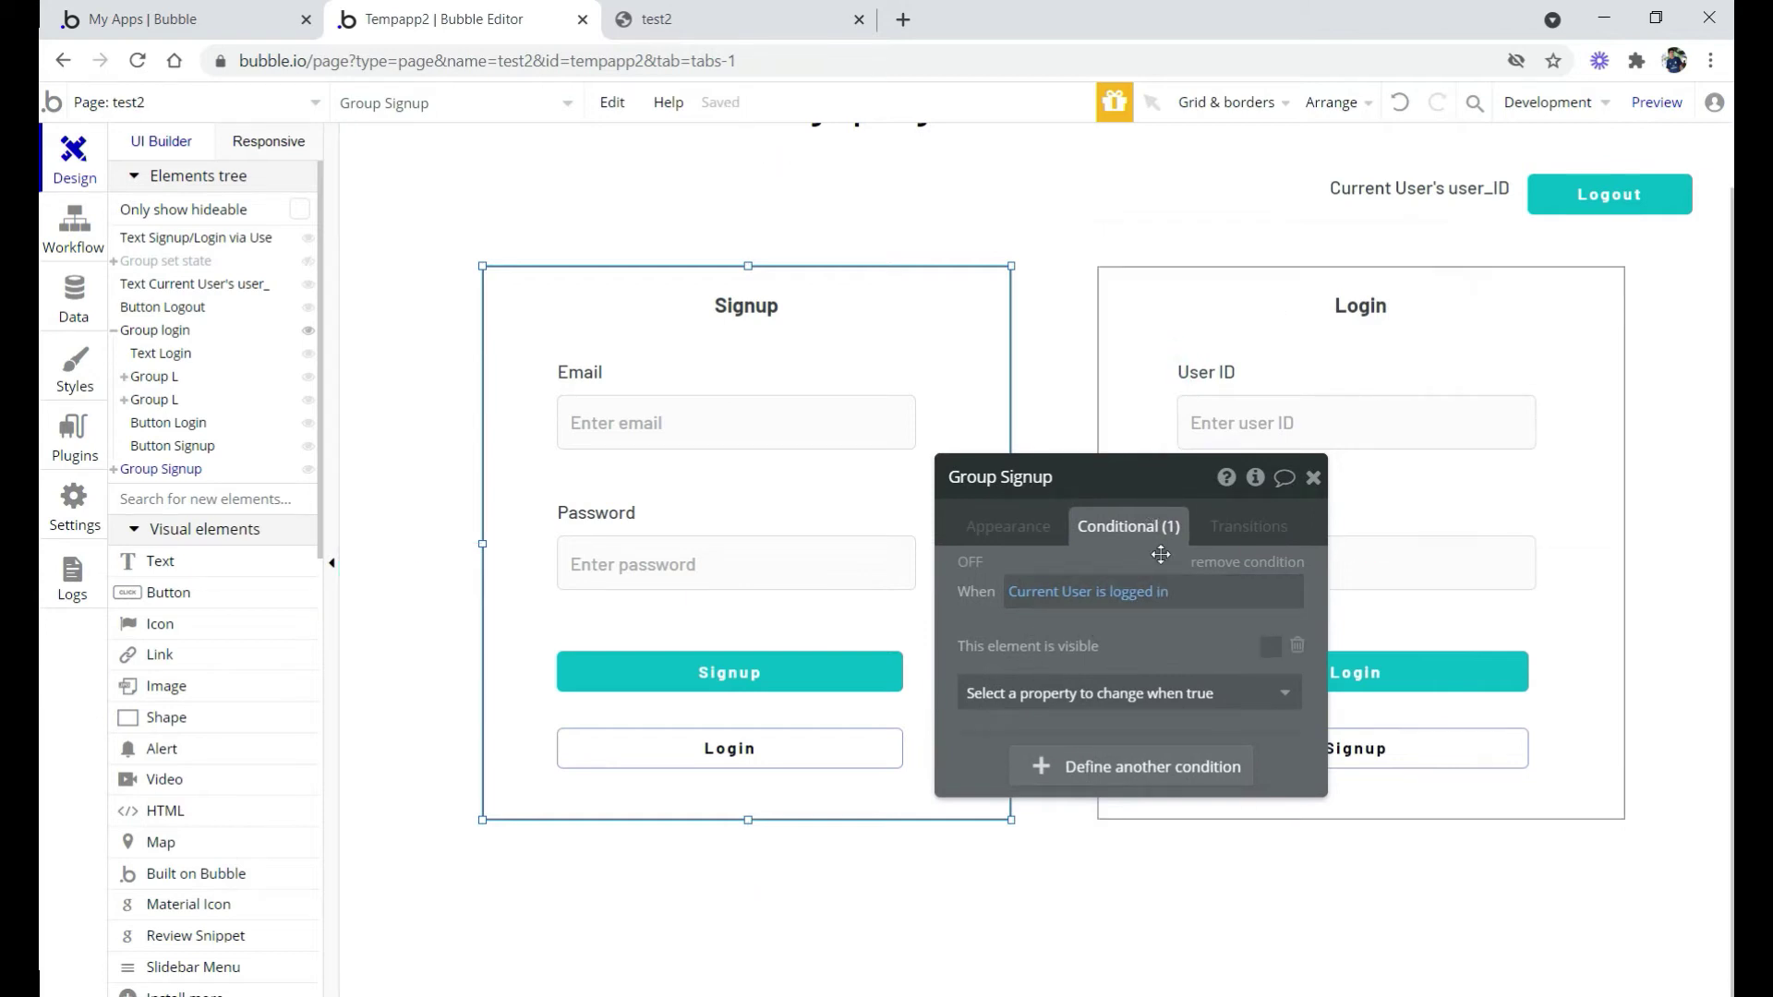
{"action": "left_click", "coordinate": [1186, 288]}
{"action": "left_click", "coordinate": [1097, 582]}
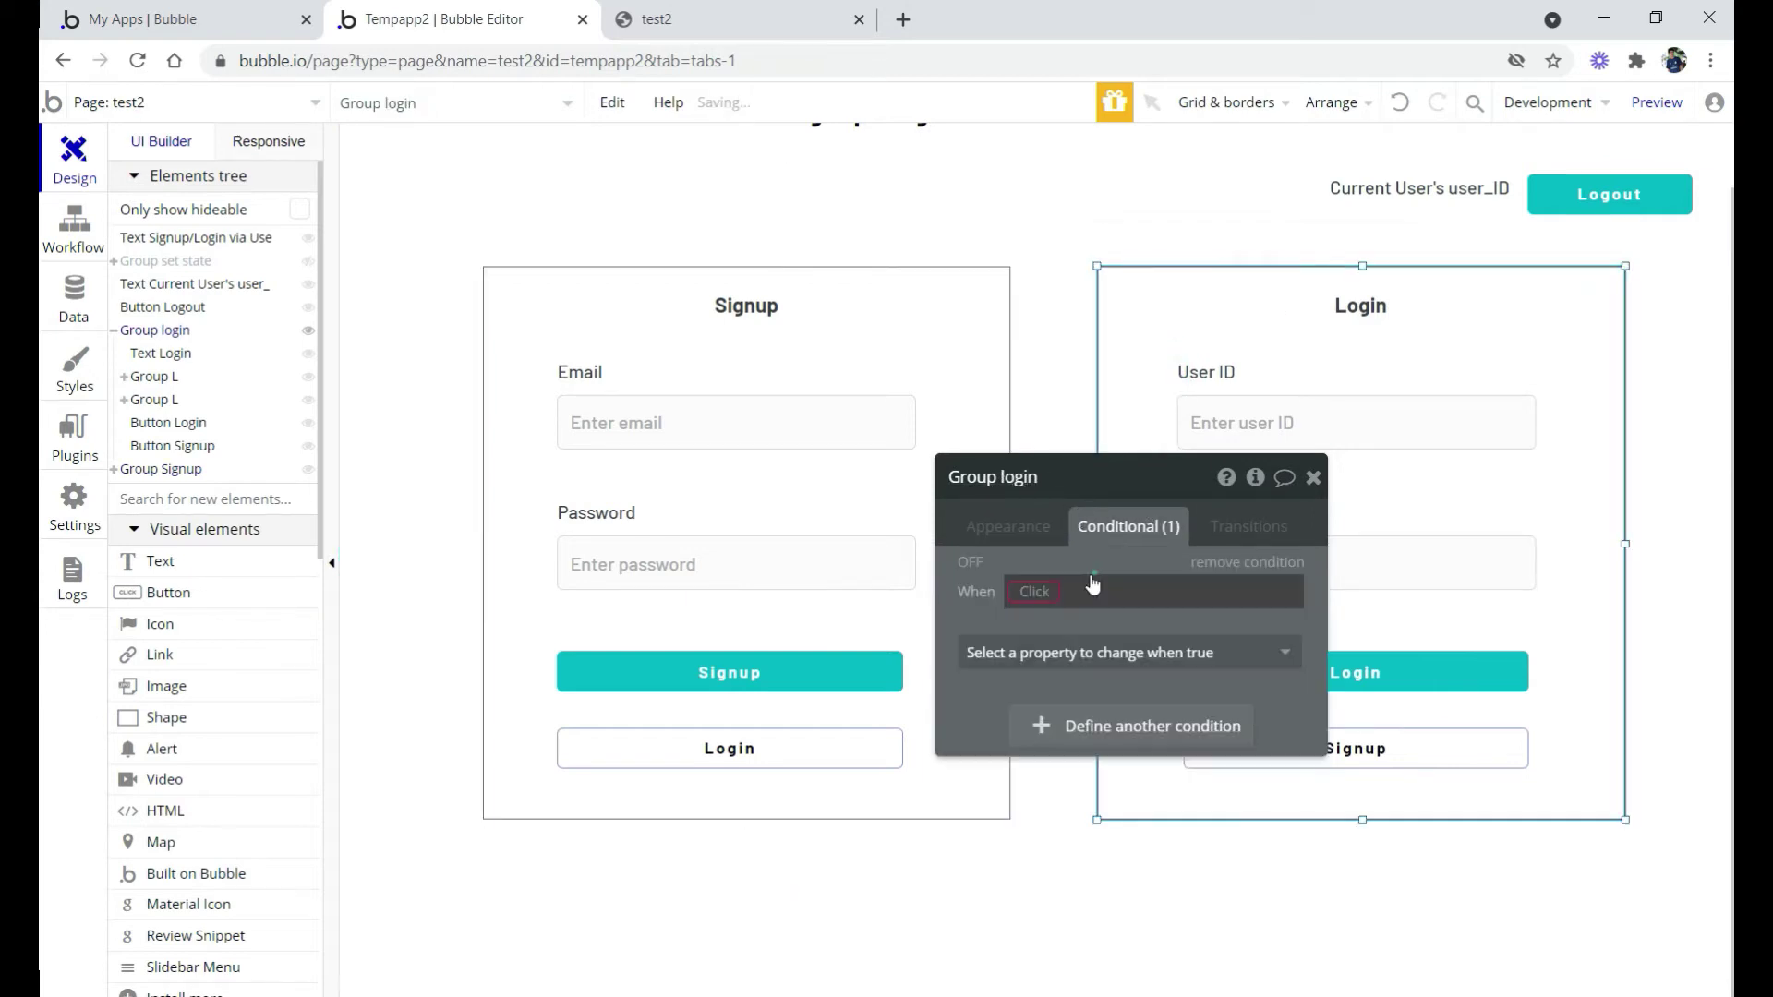
Set Group login's condition to 'When Current User is logged in' with 'This element is visible'
{"action": "left_click", "coordinate": [1034, 594]}
{"action": "type", "text": "curr"}
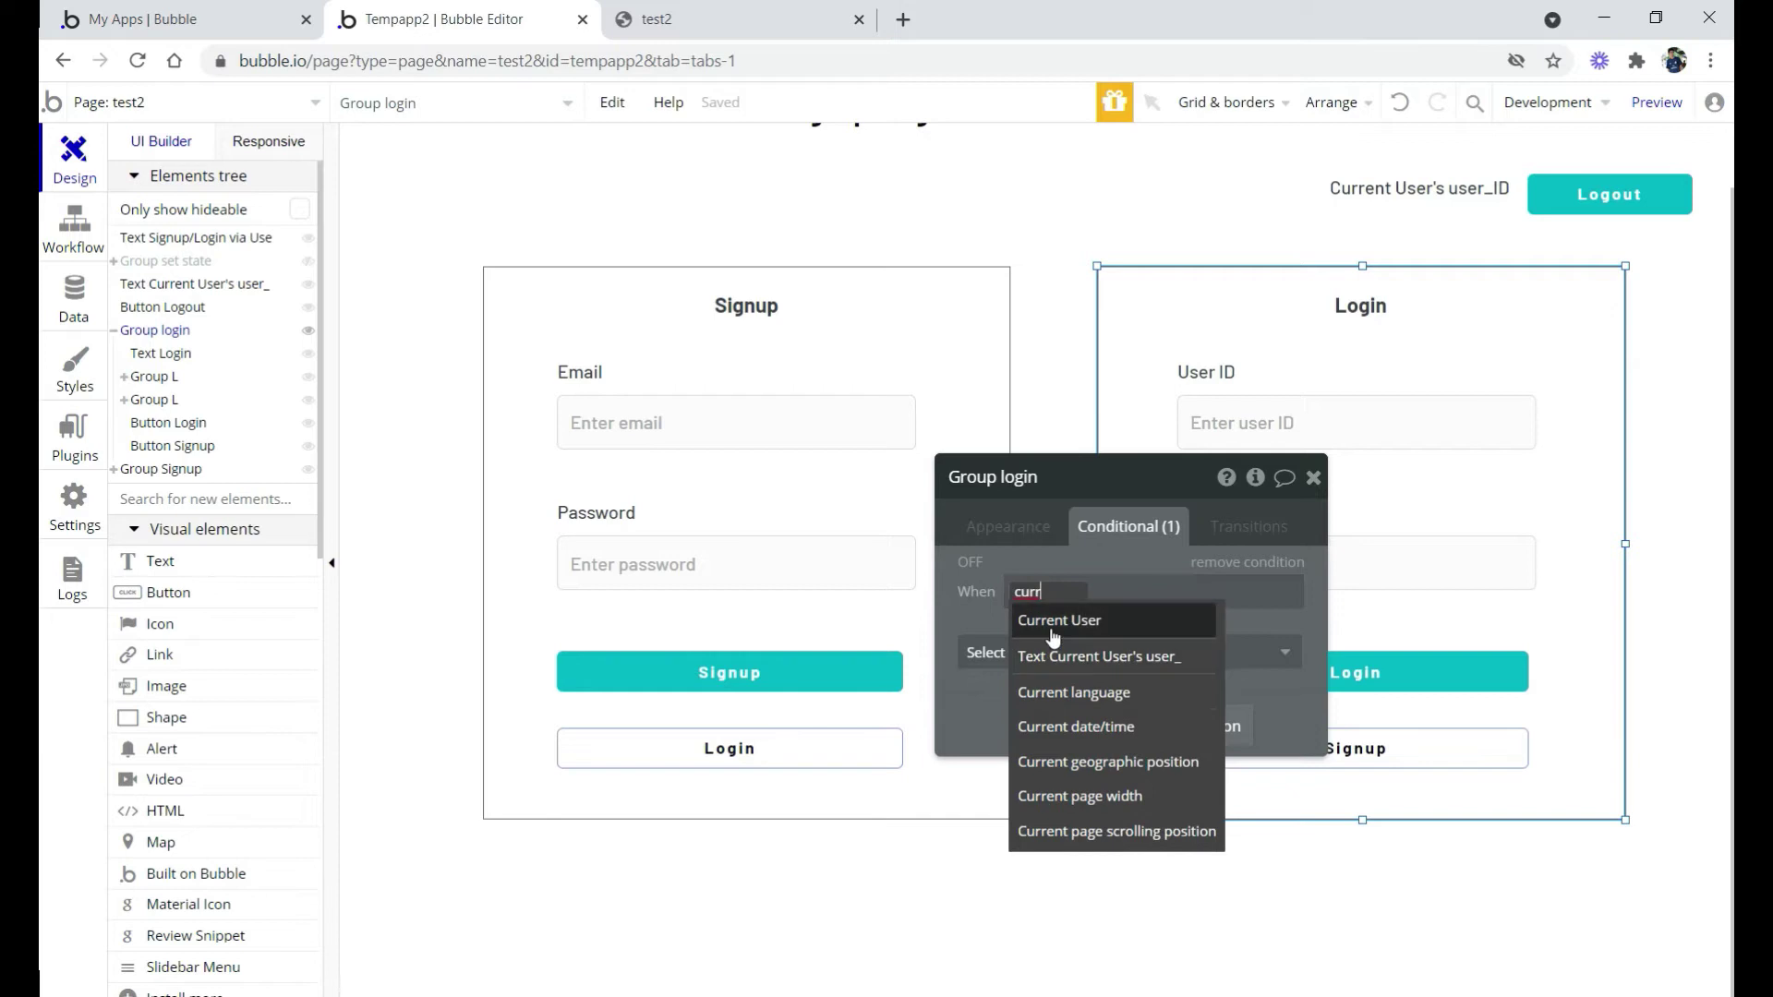
{"action": "left_click", "coordinate": [1044, 622]}
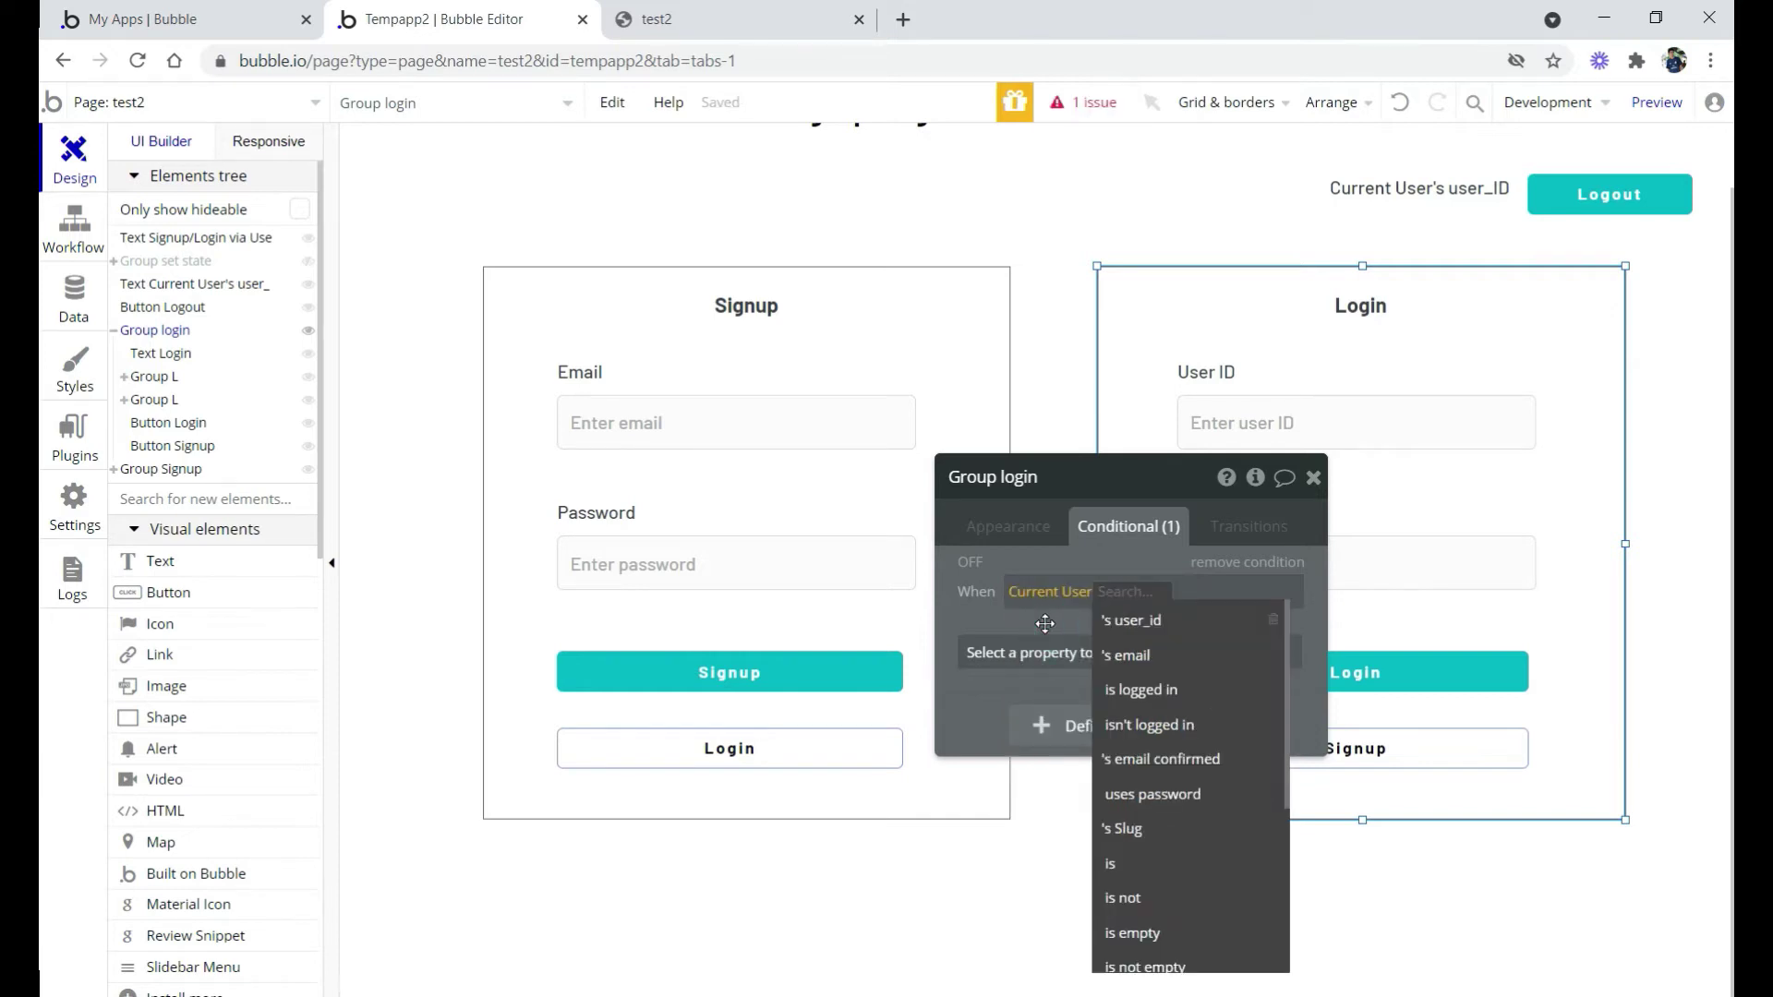
{"action": "type", "text": "logged in"}
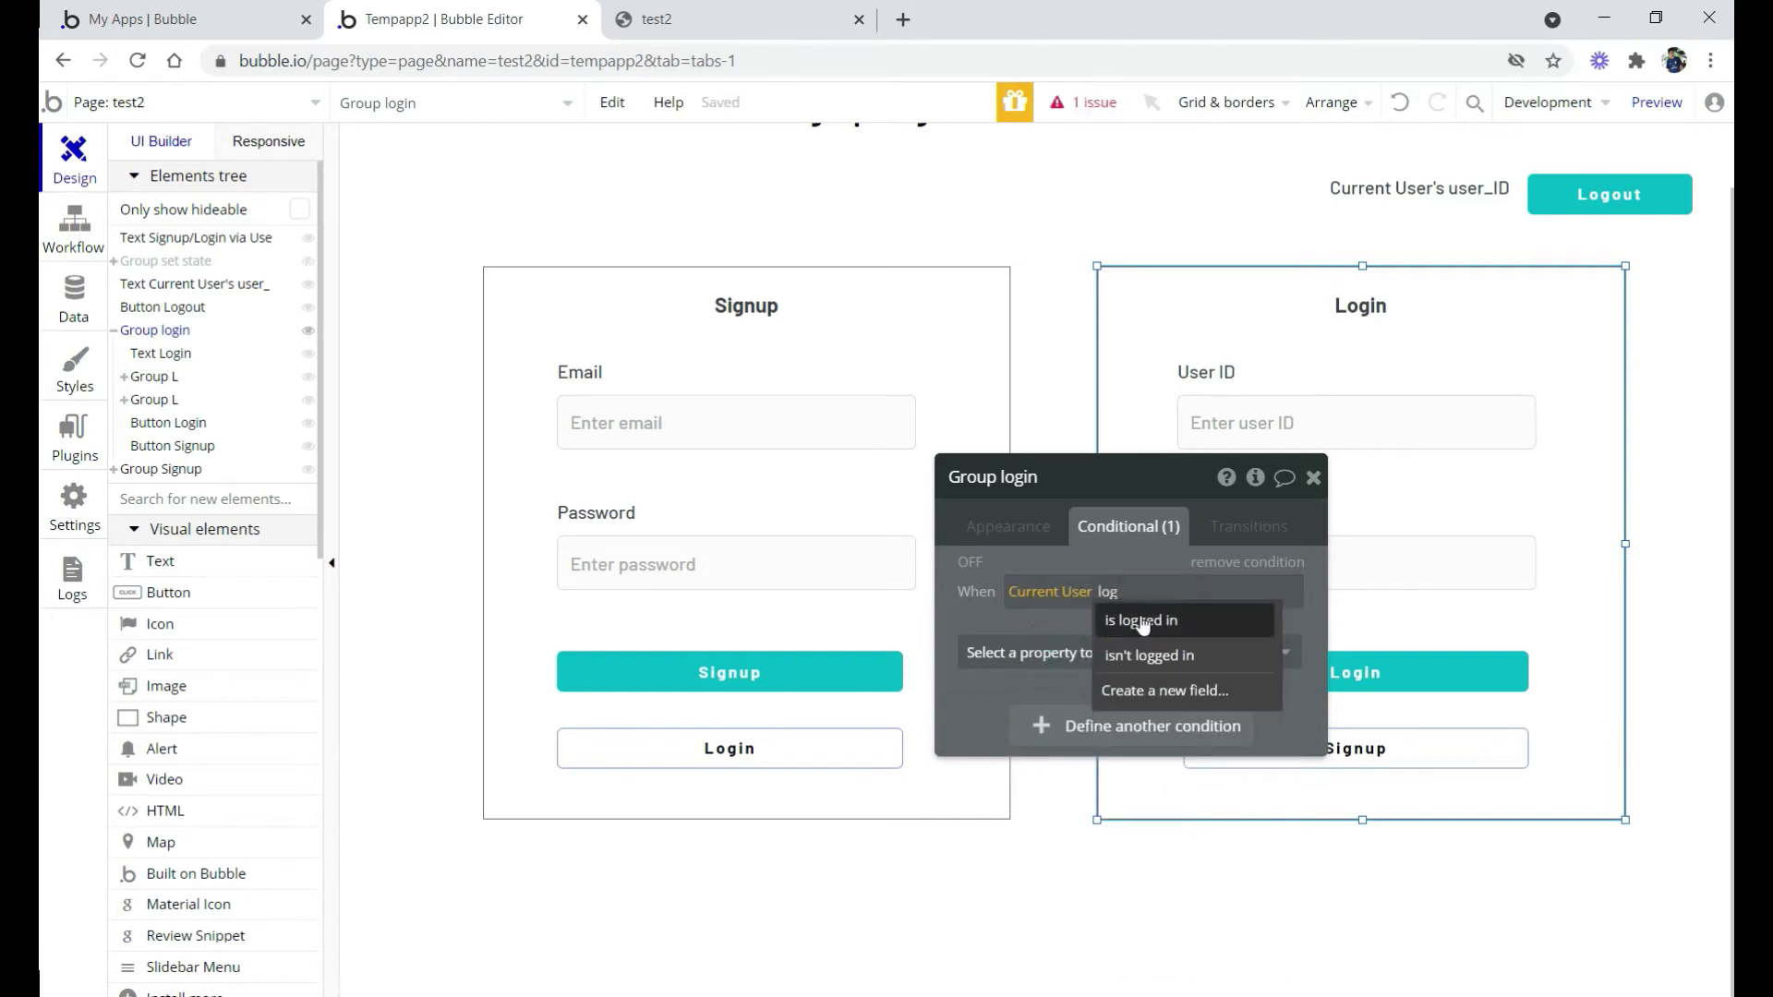
{"action": "left_click", "coordinate": [1138, 621]}
{"action": "left_click", "coordinate": [1097, 651]}
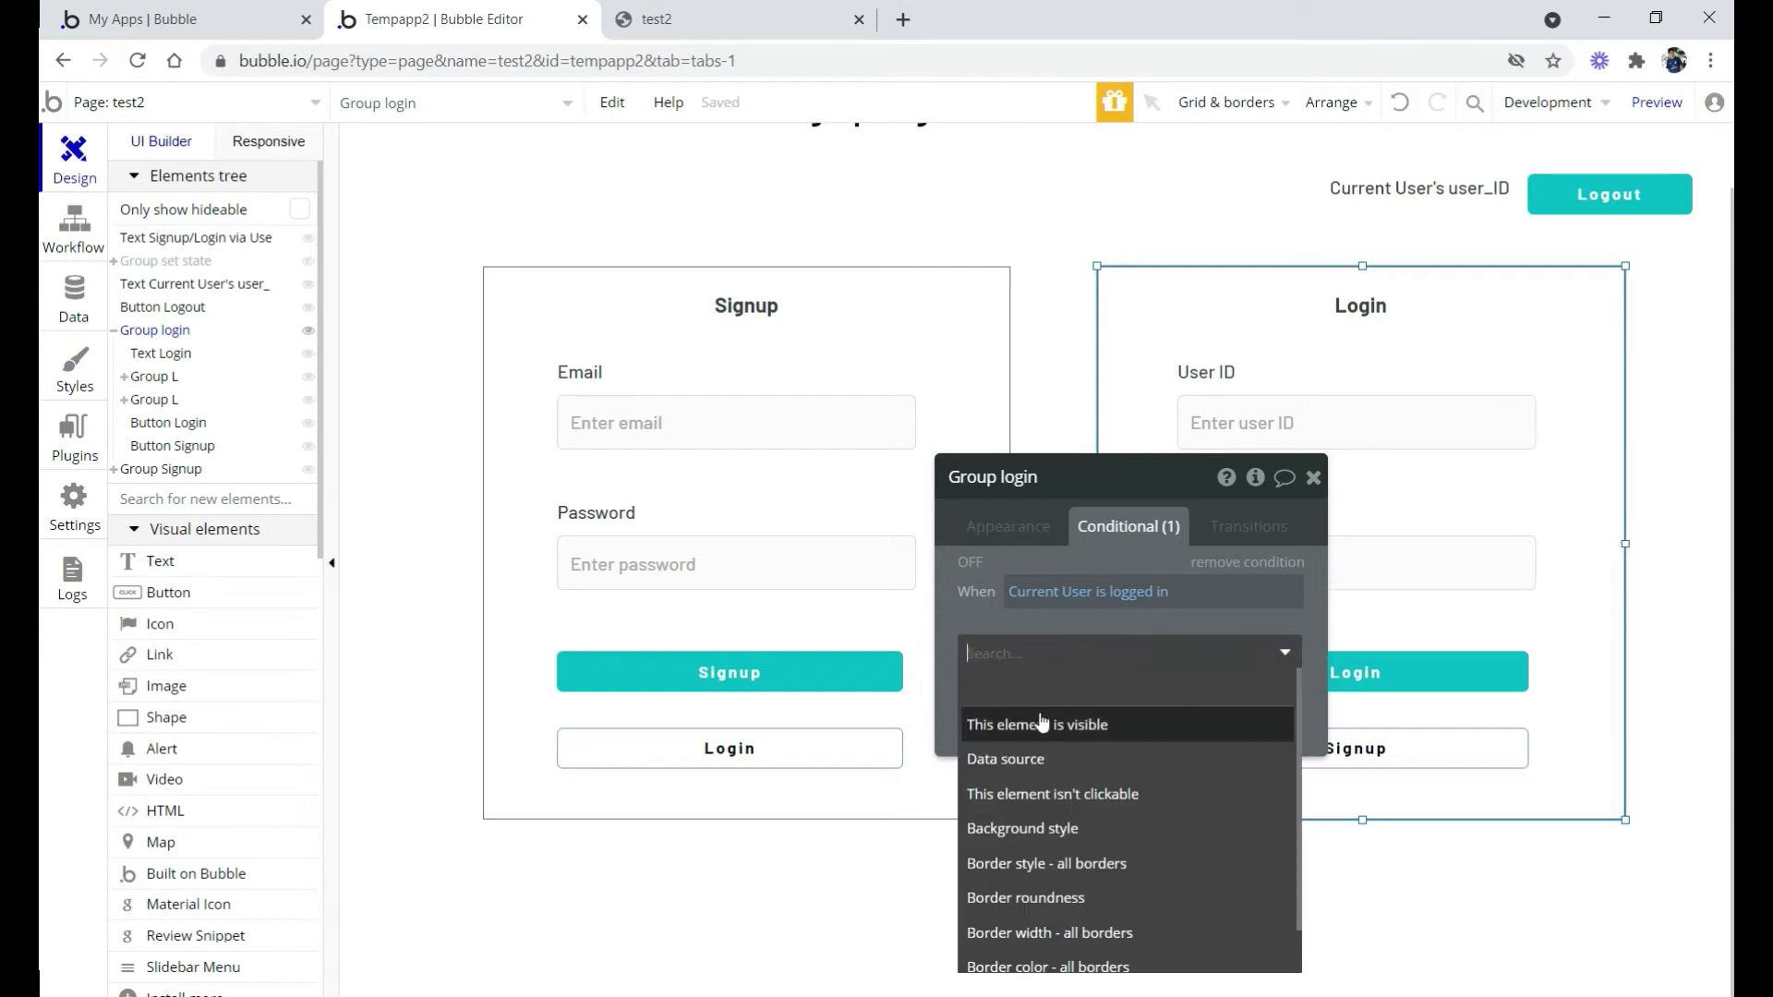
{"action": "left_click", "coordinate": [1039, 722]}
{"action": "left_click_drag", "start_coordinate": [1048, 642], "coordinate": [1143, 605]}
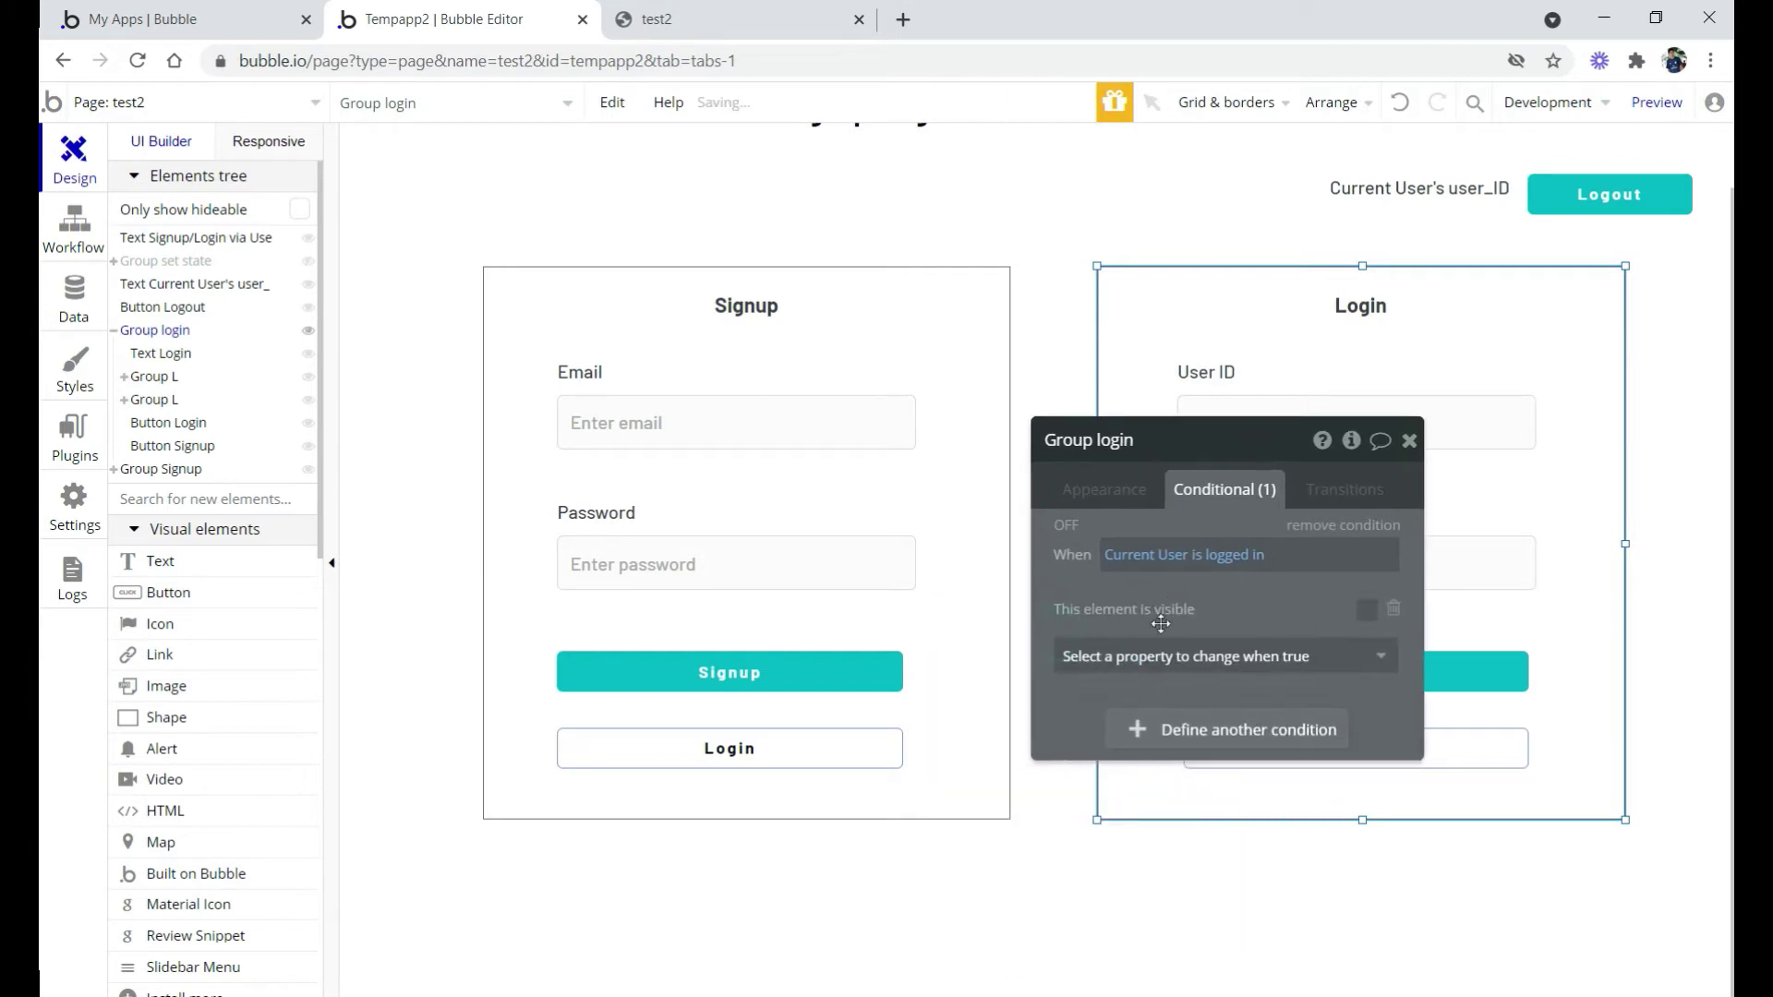
{"action": "left_click", "coordinate": [942, 605]}
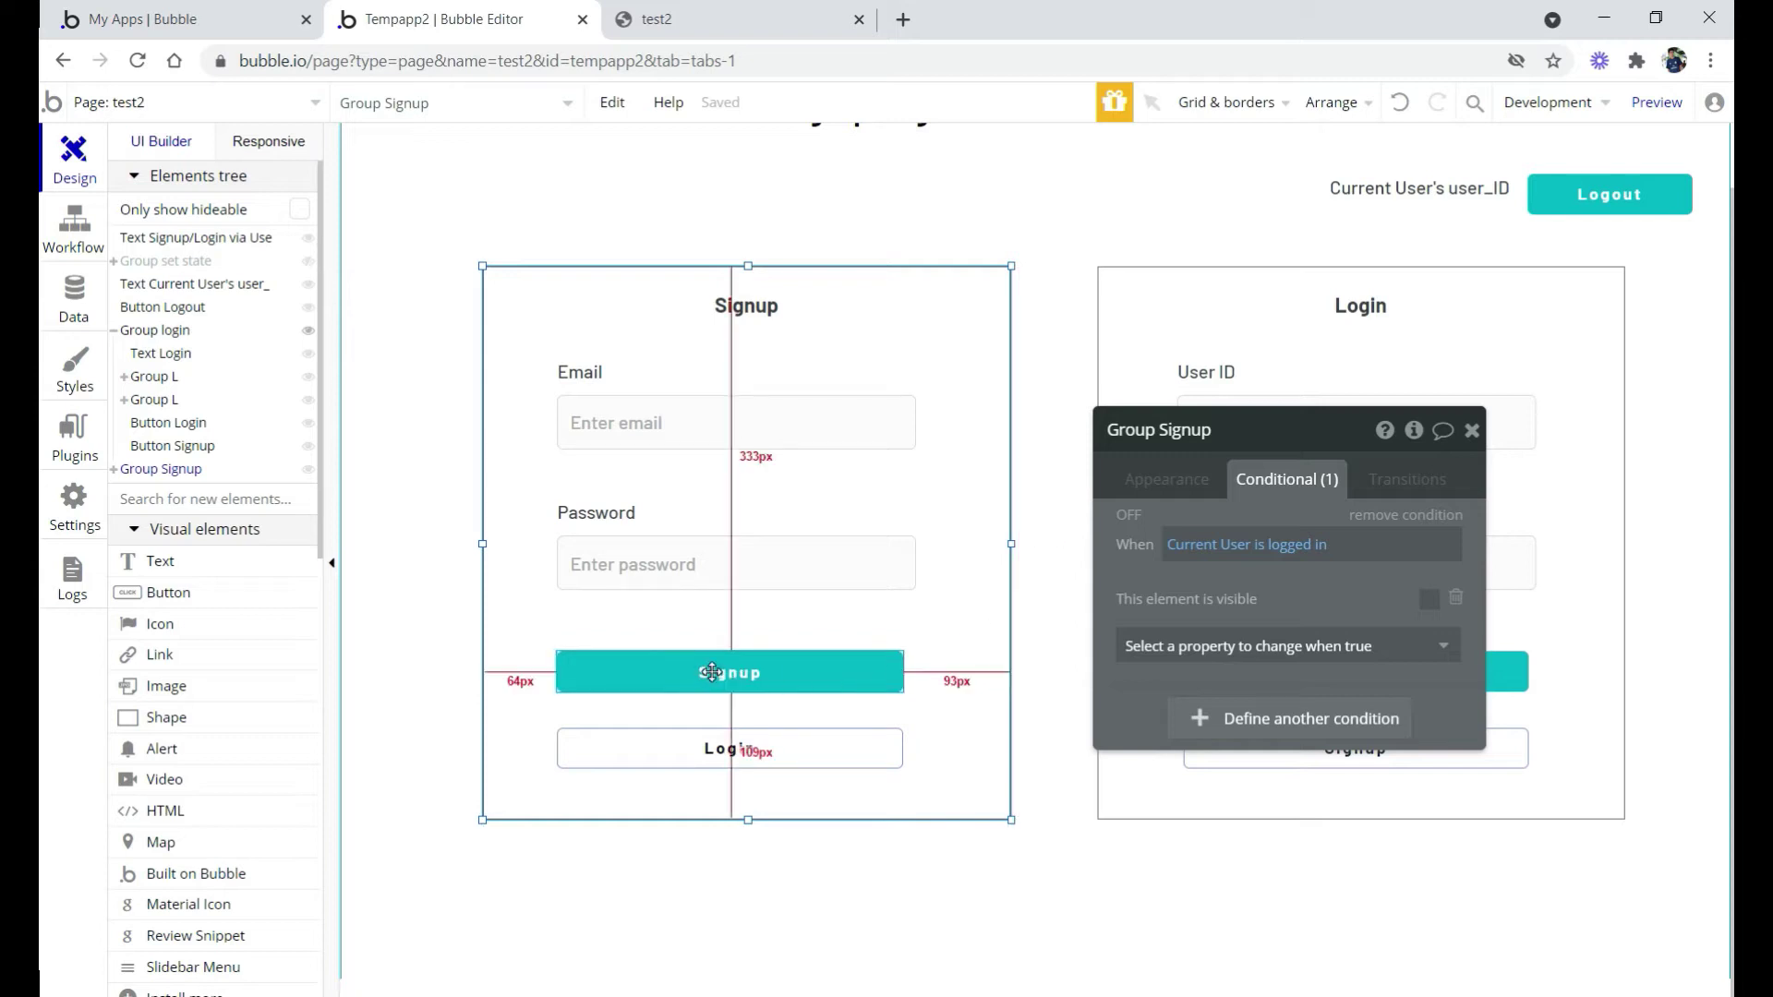
{"action": "scroll", "coordinate": [868, 563], "scroll_direction": "up", "scroll_amount": 1}
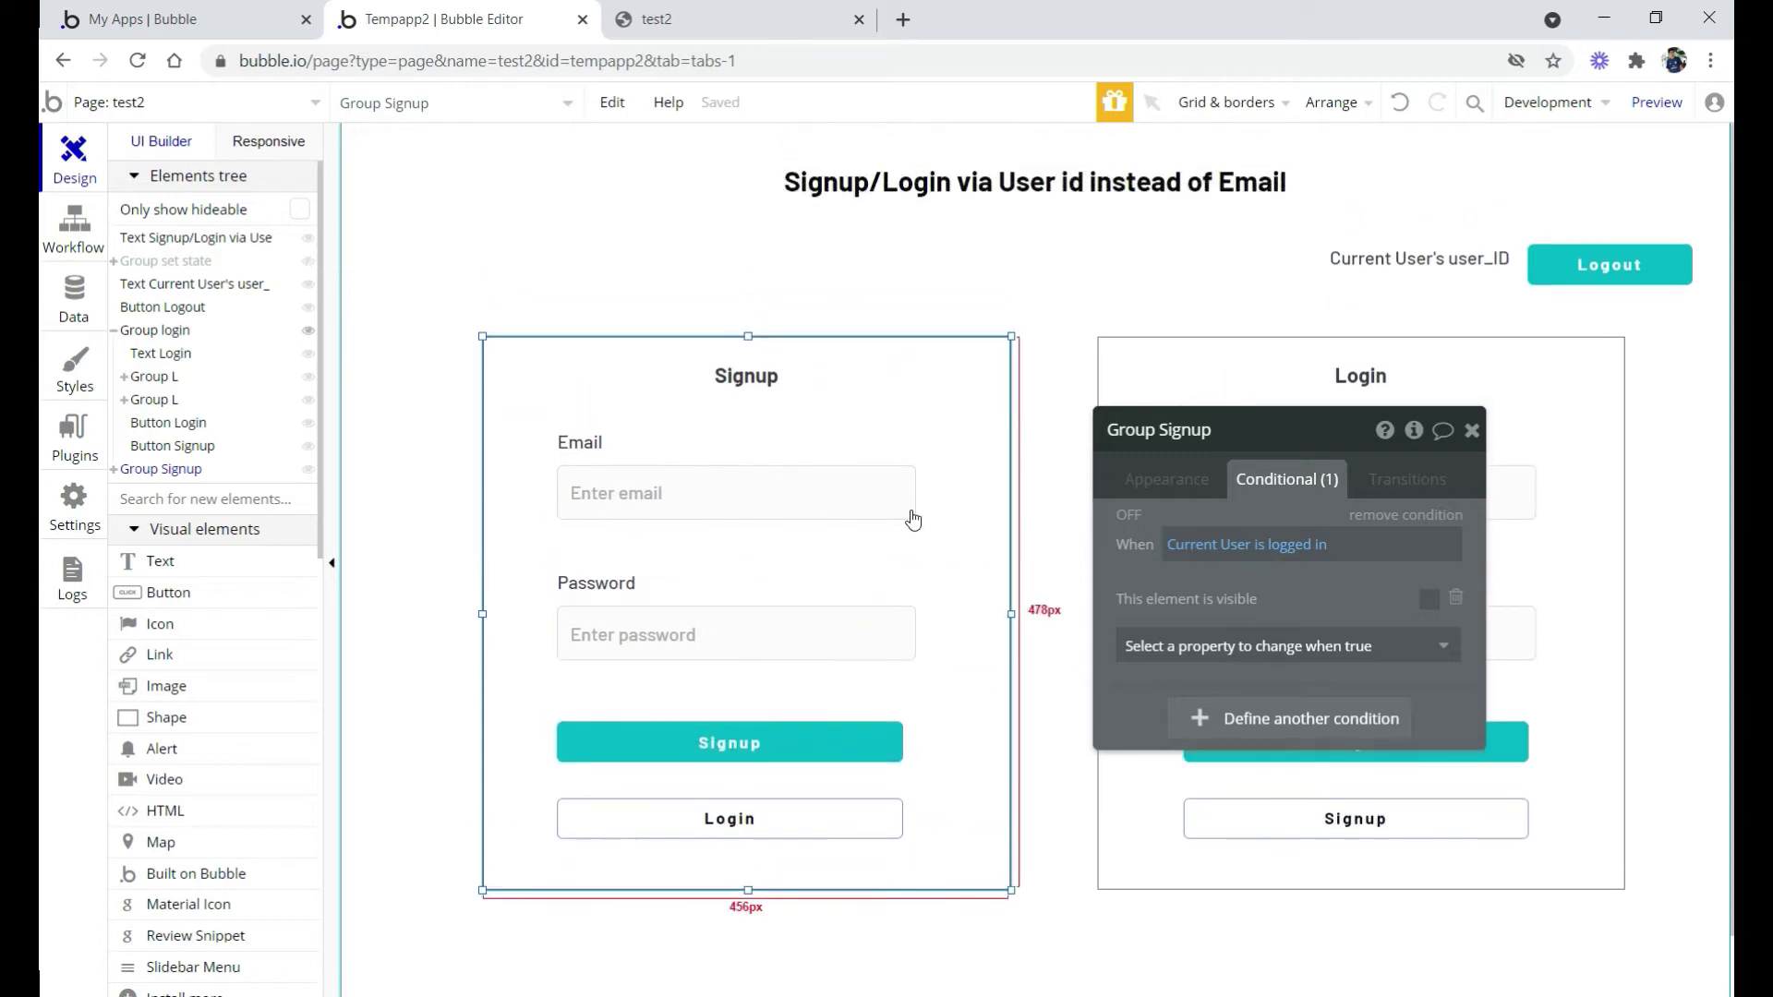
Add 'Sign the user up' to the Signup button's workflow with Email set to Signup email's value
{"action": "left_click", "coordinate": [750, 739]}
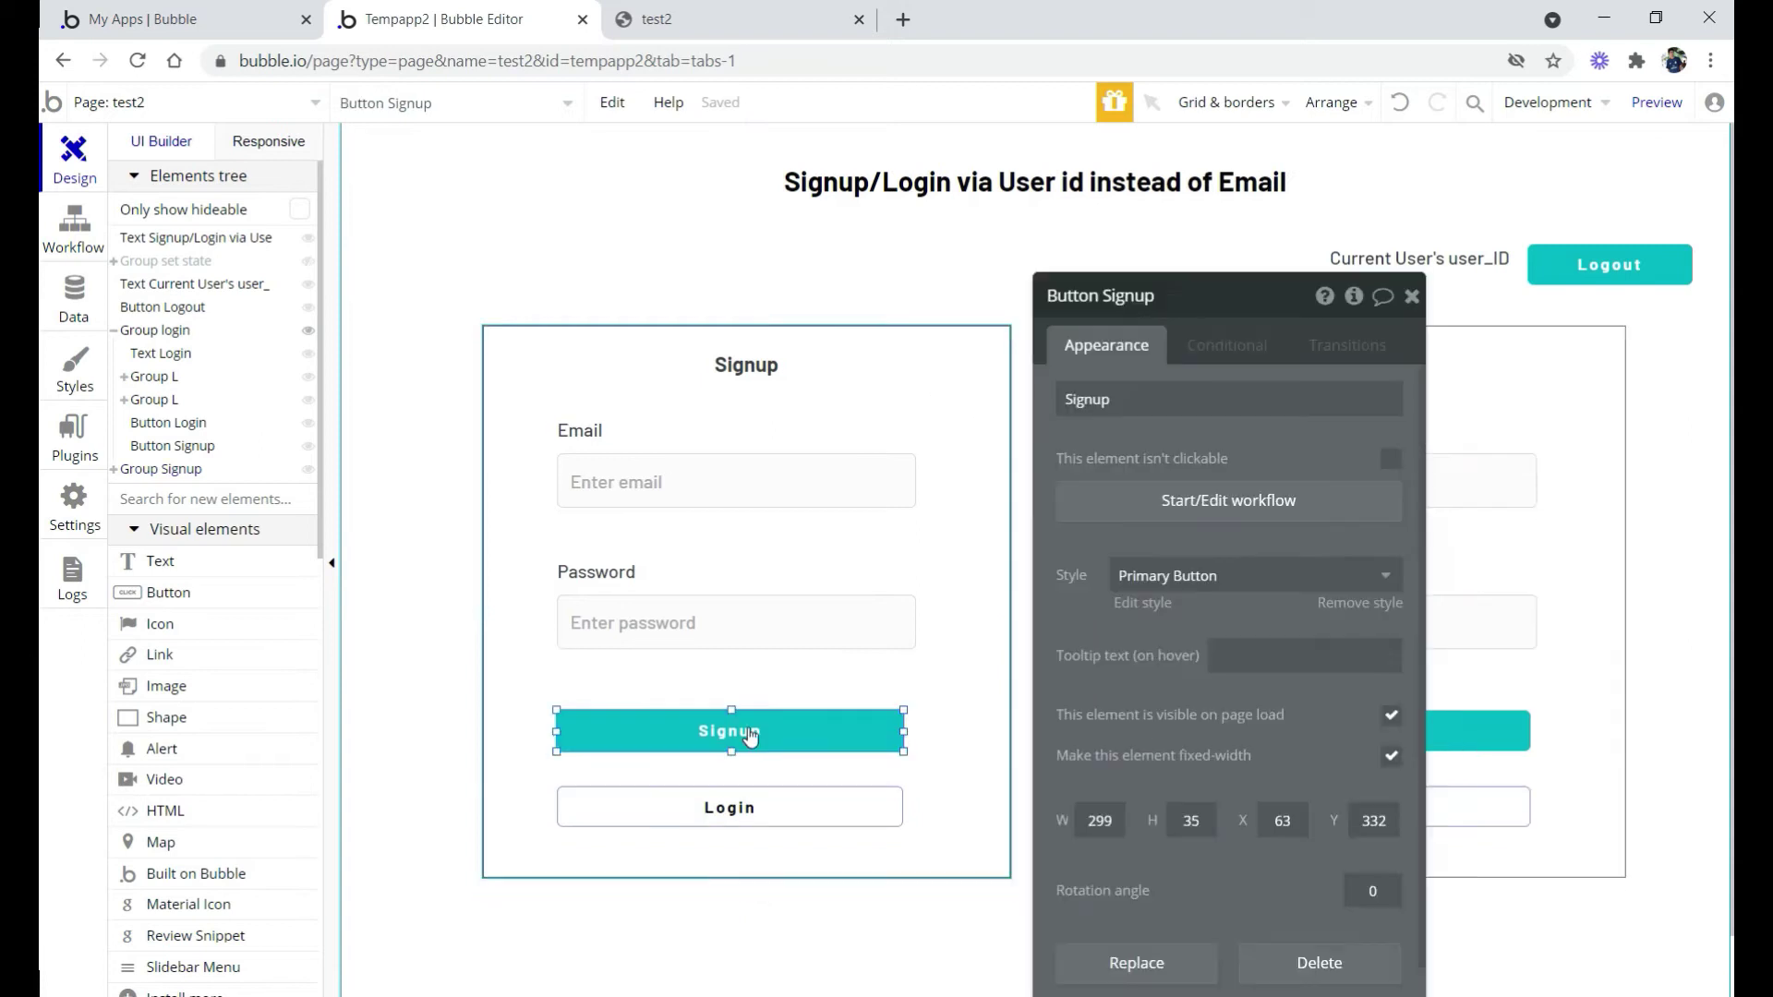
{"action": "left_click", "coordinate": [1209, 507]}
{"action": "left_click", "coordinate": [490, 399]}
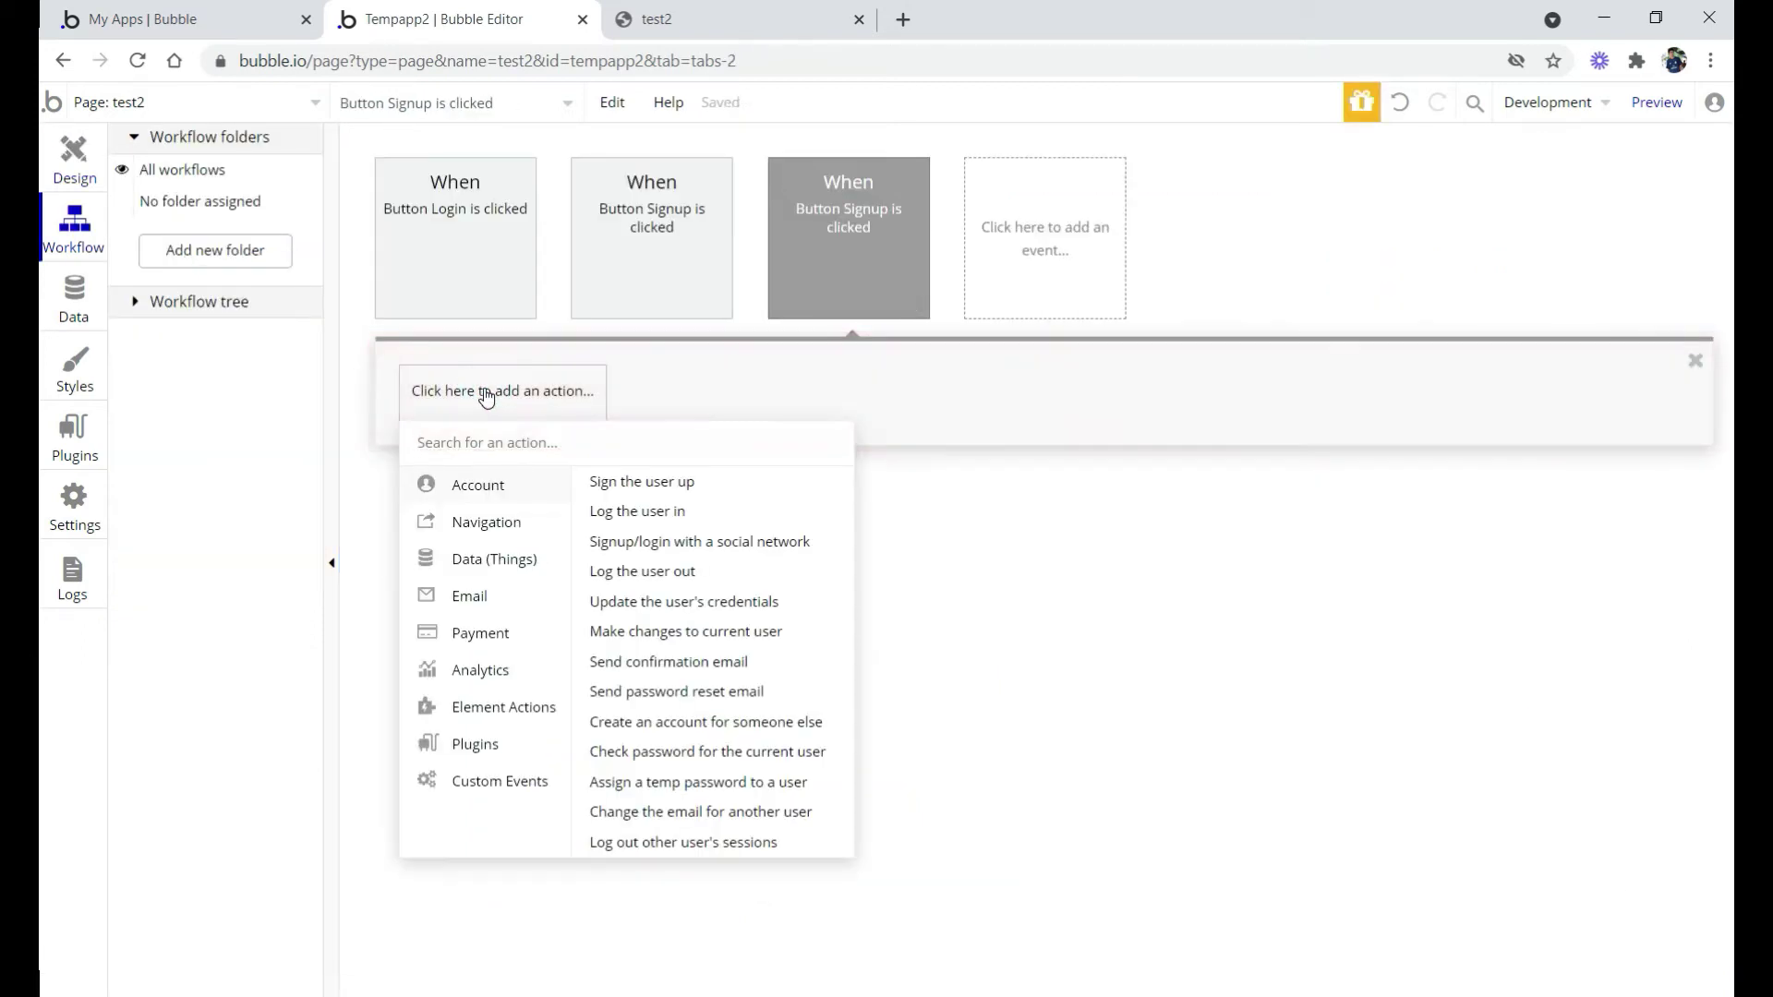
{"action": "type", "text": "sig"}
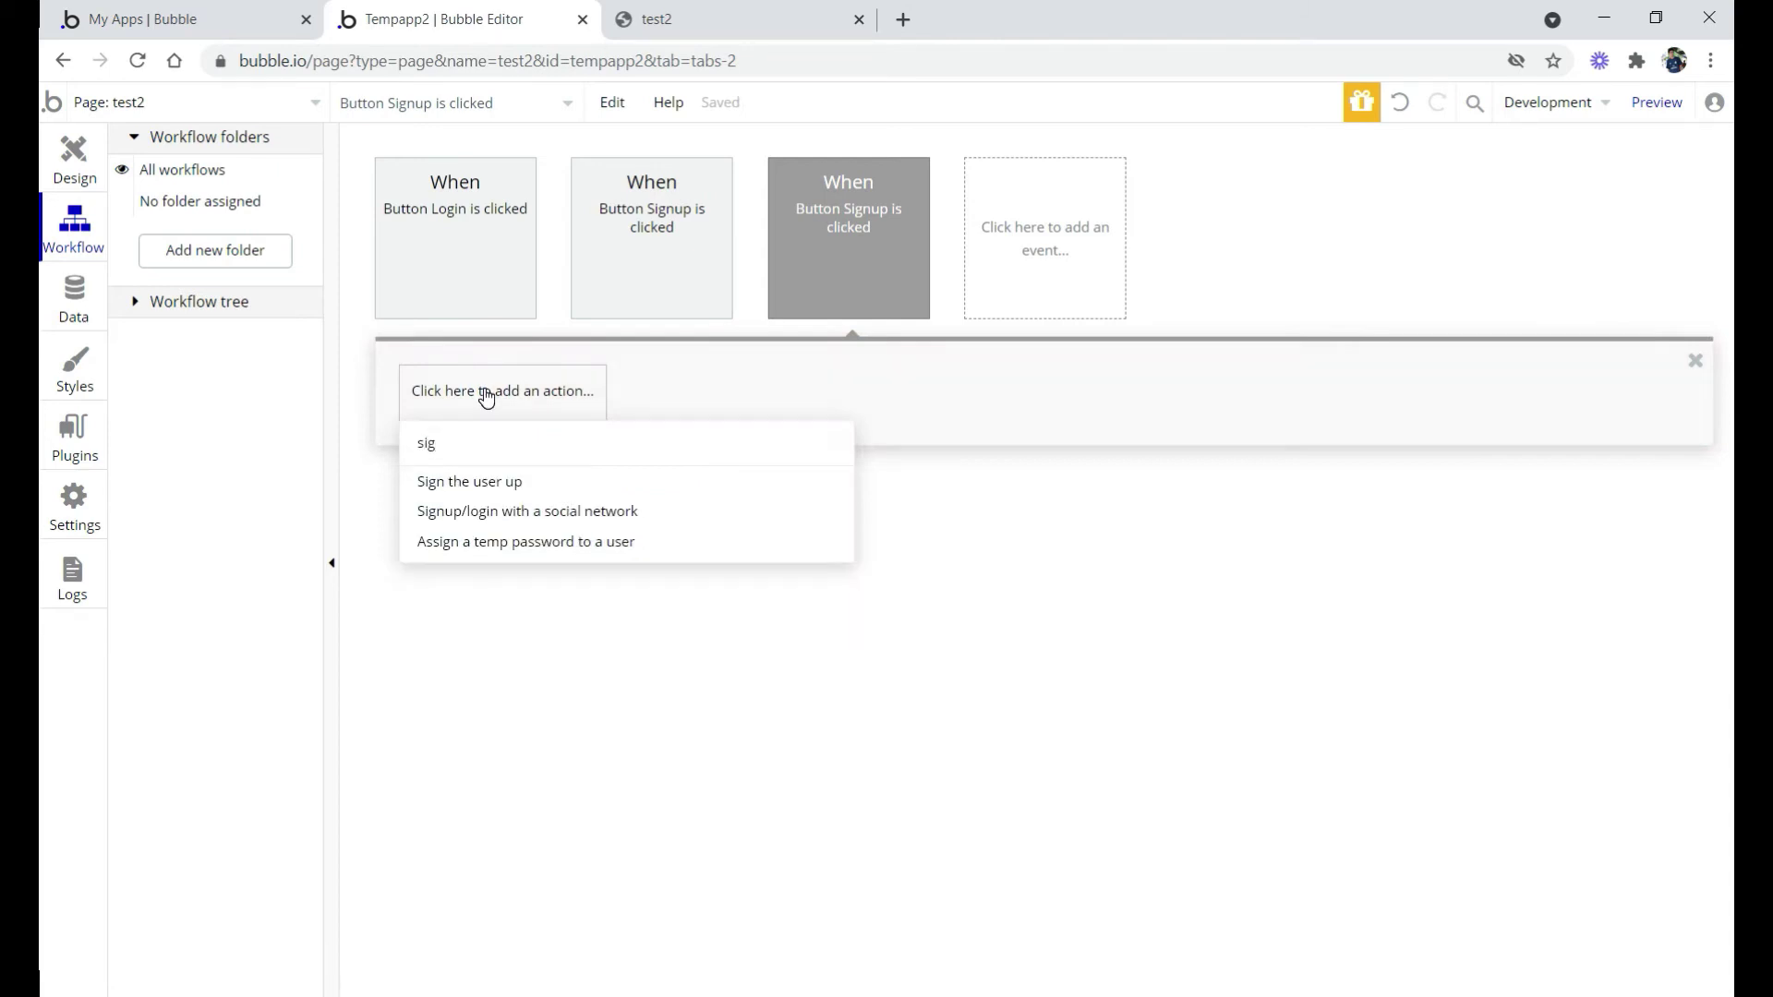
{"action": "left_click", "coordinate": [489, 483]}
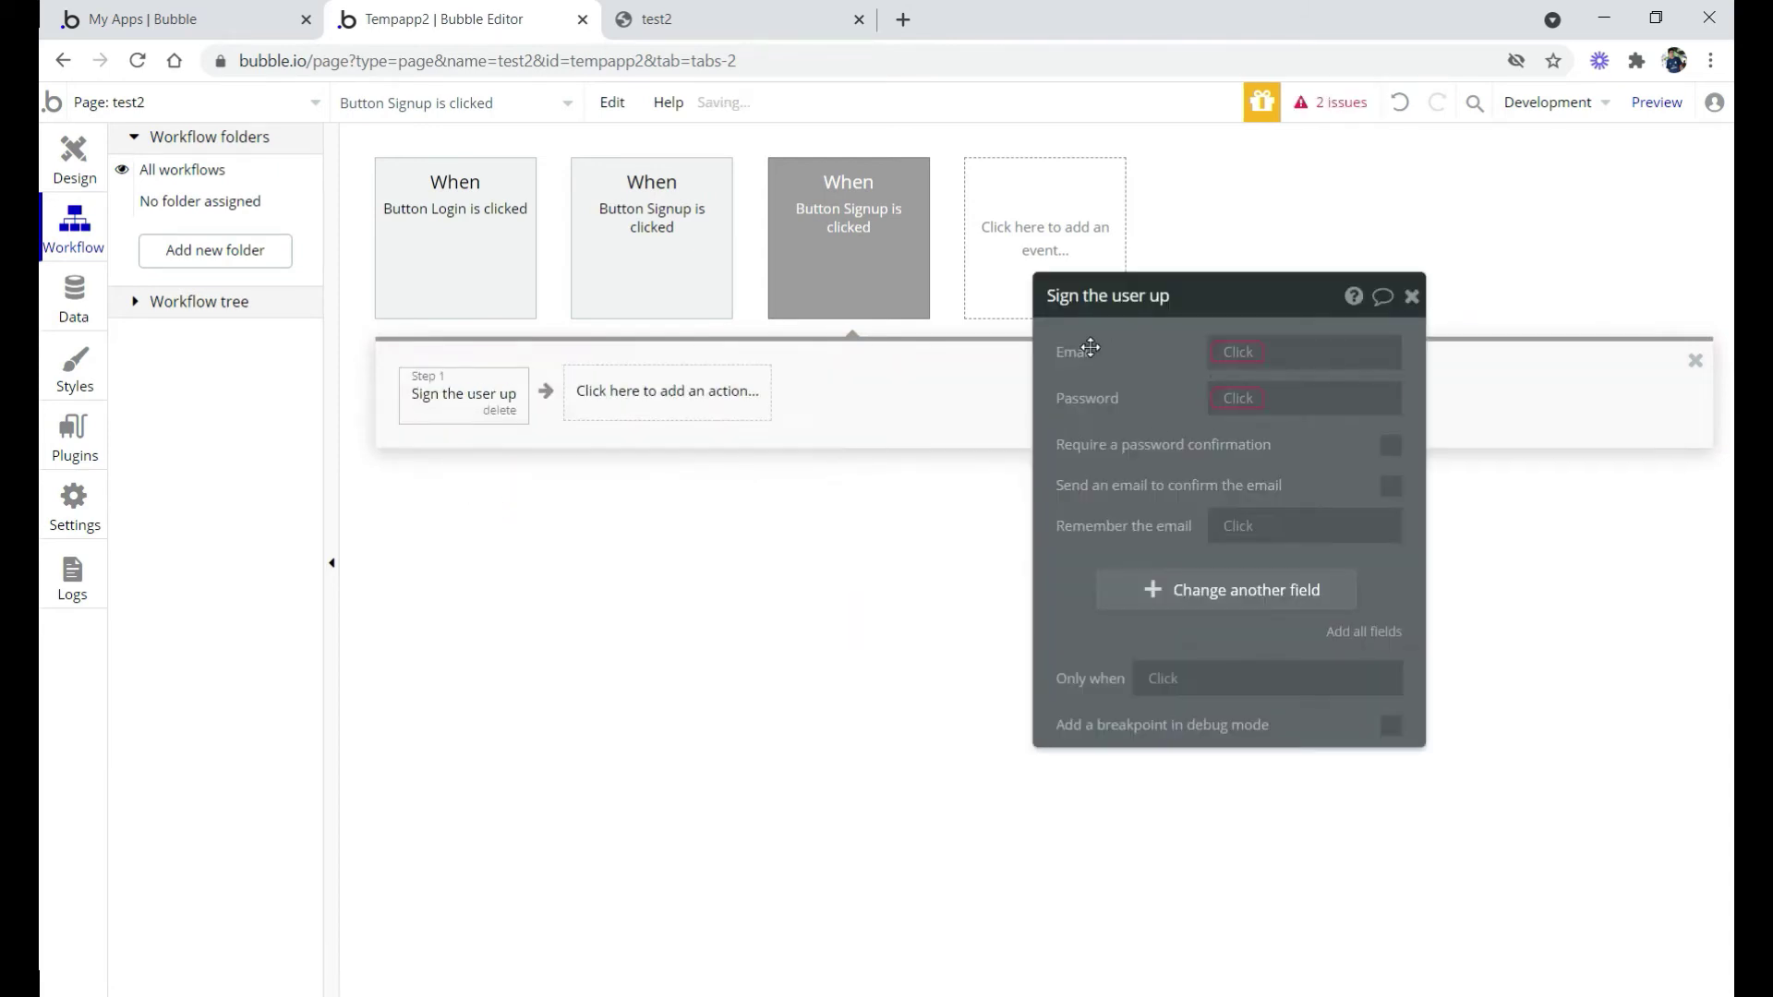
{"action": "left_click", "coordinate": [1229, 352]}
{"action": "type", "text": "sig"}
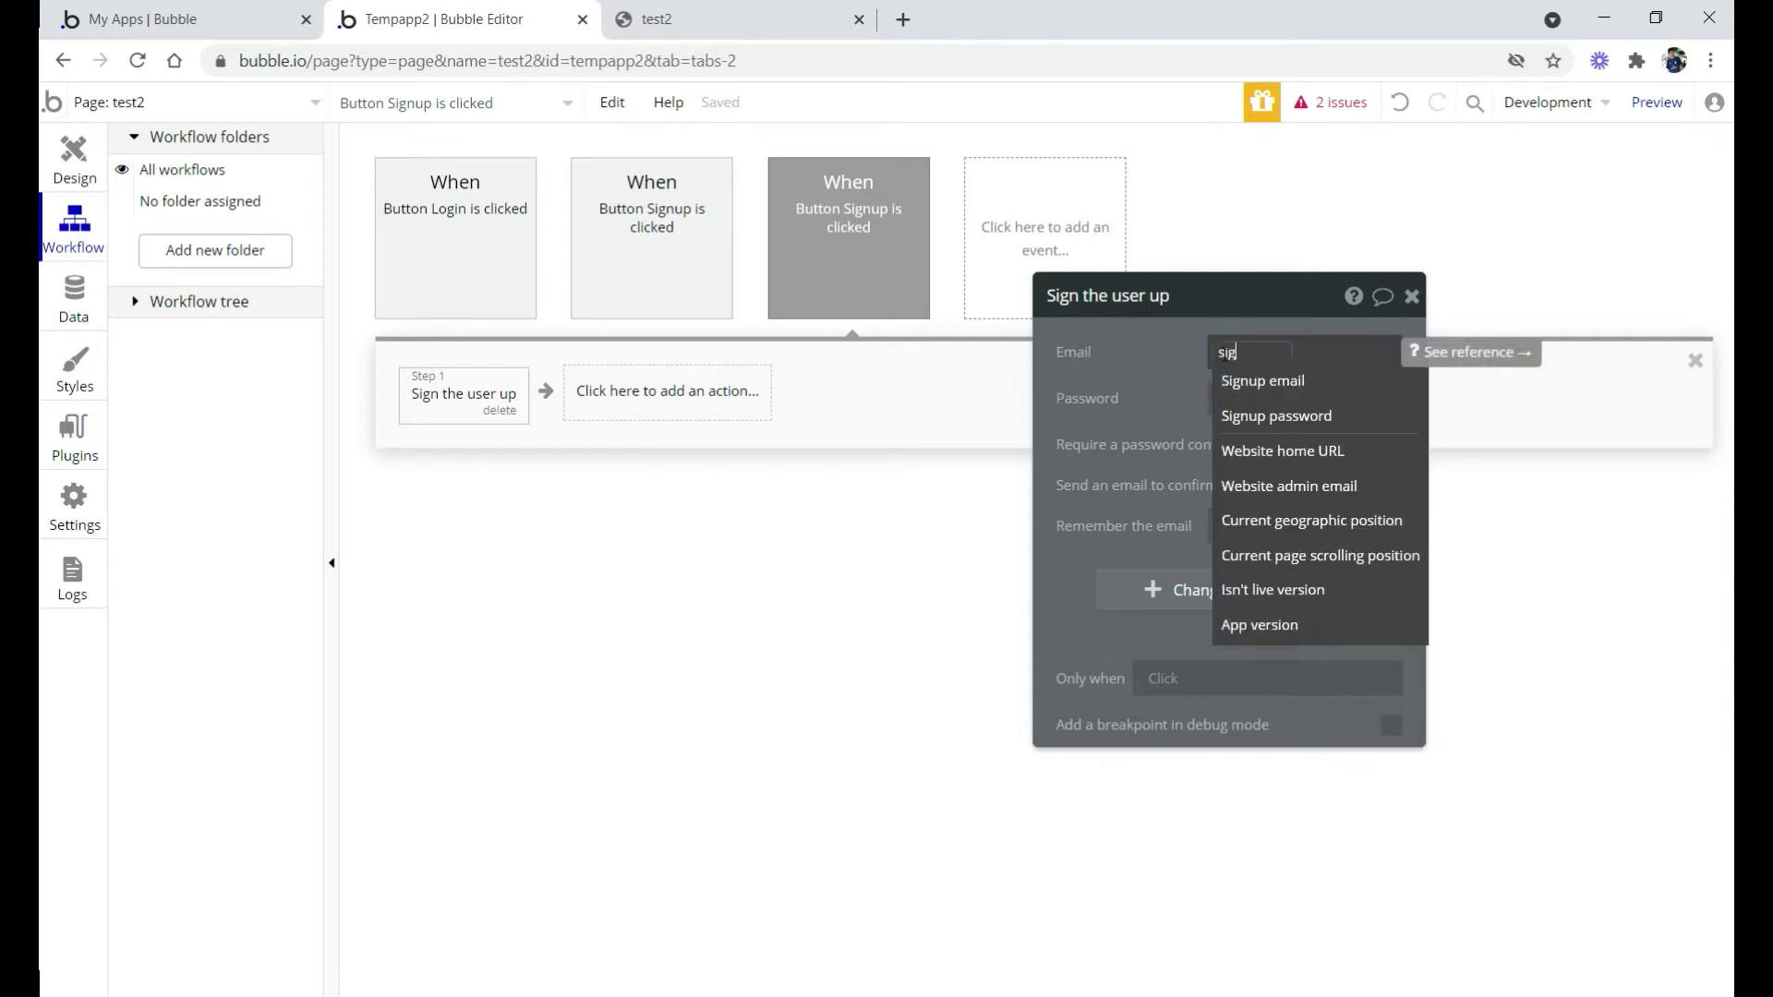
{"action": "left_click", "coordinate": [1264, 388]}
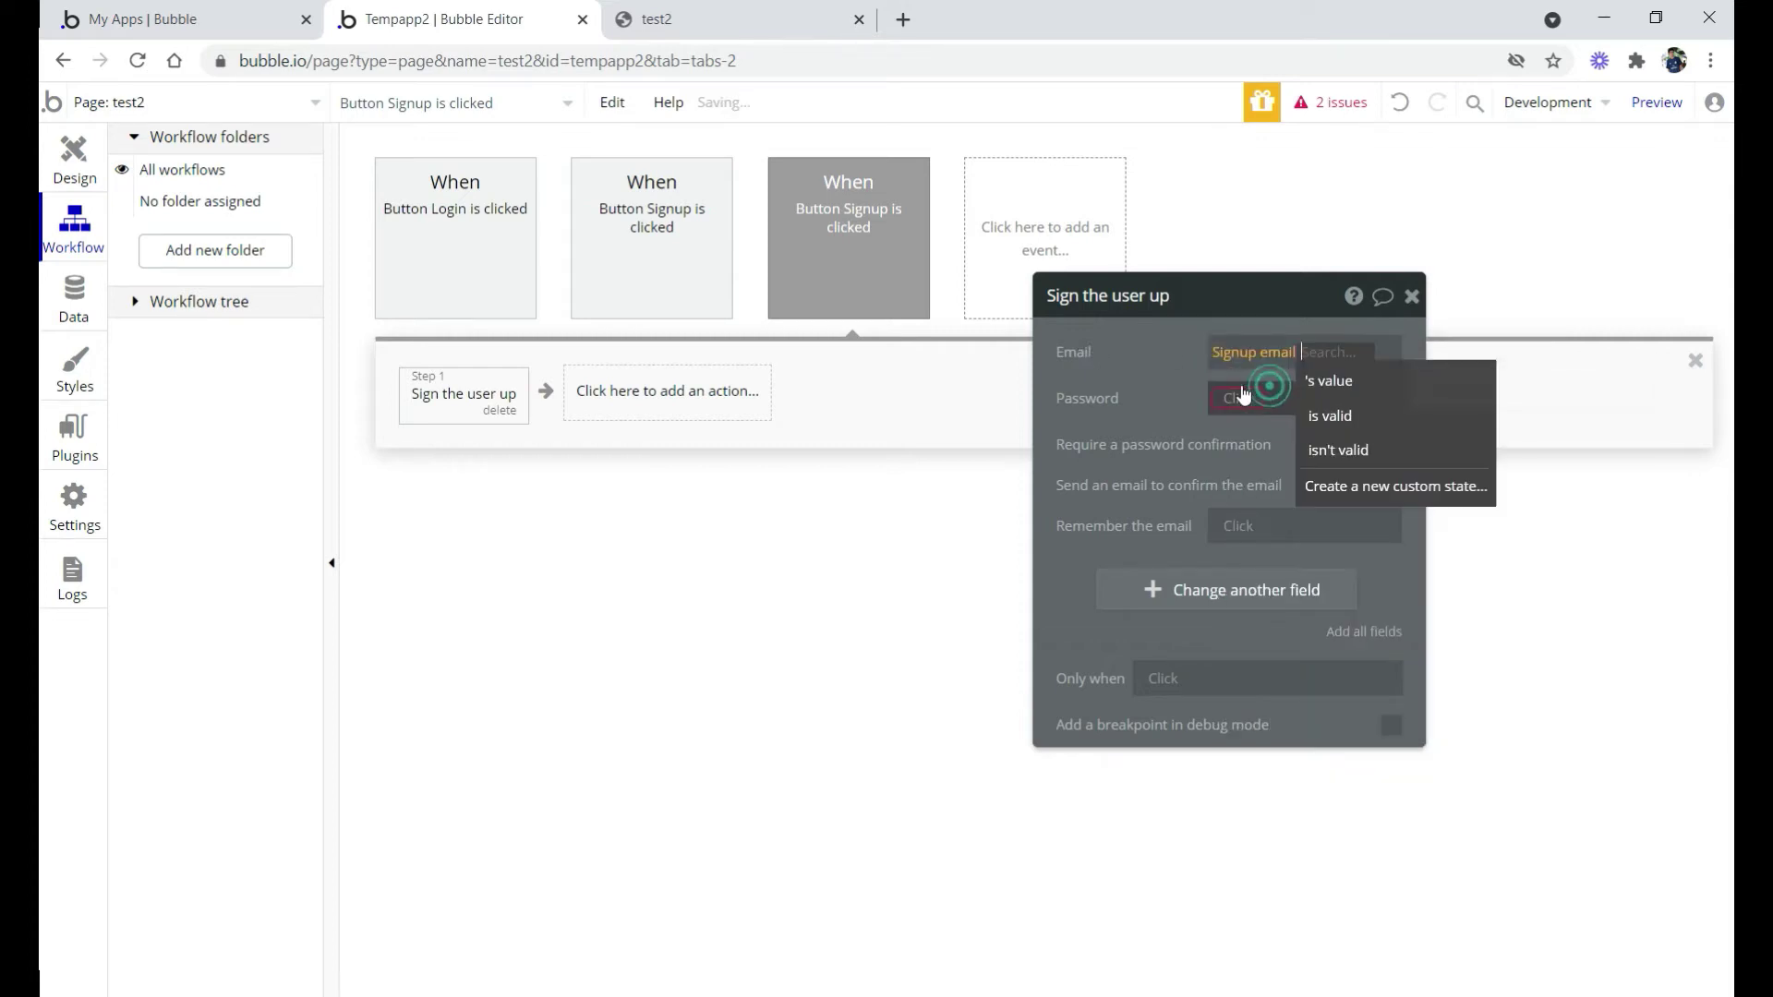
{"action": "left_click", "coordinate": [1340, 381]}
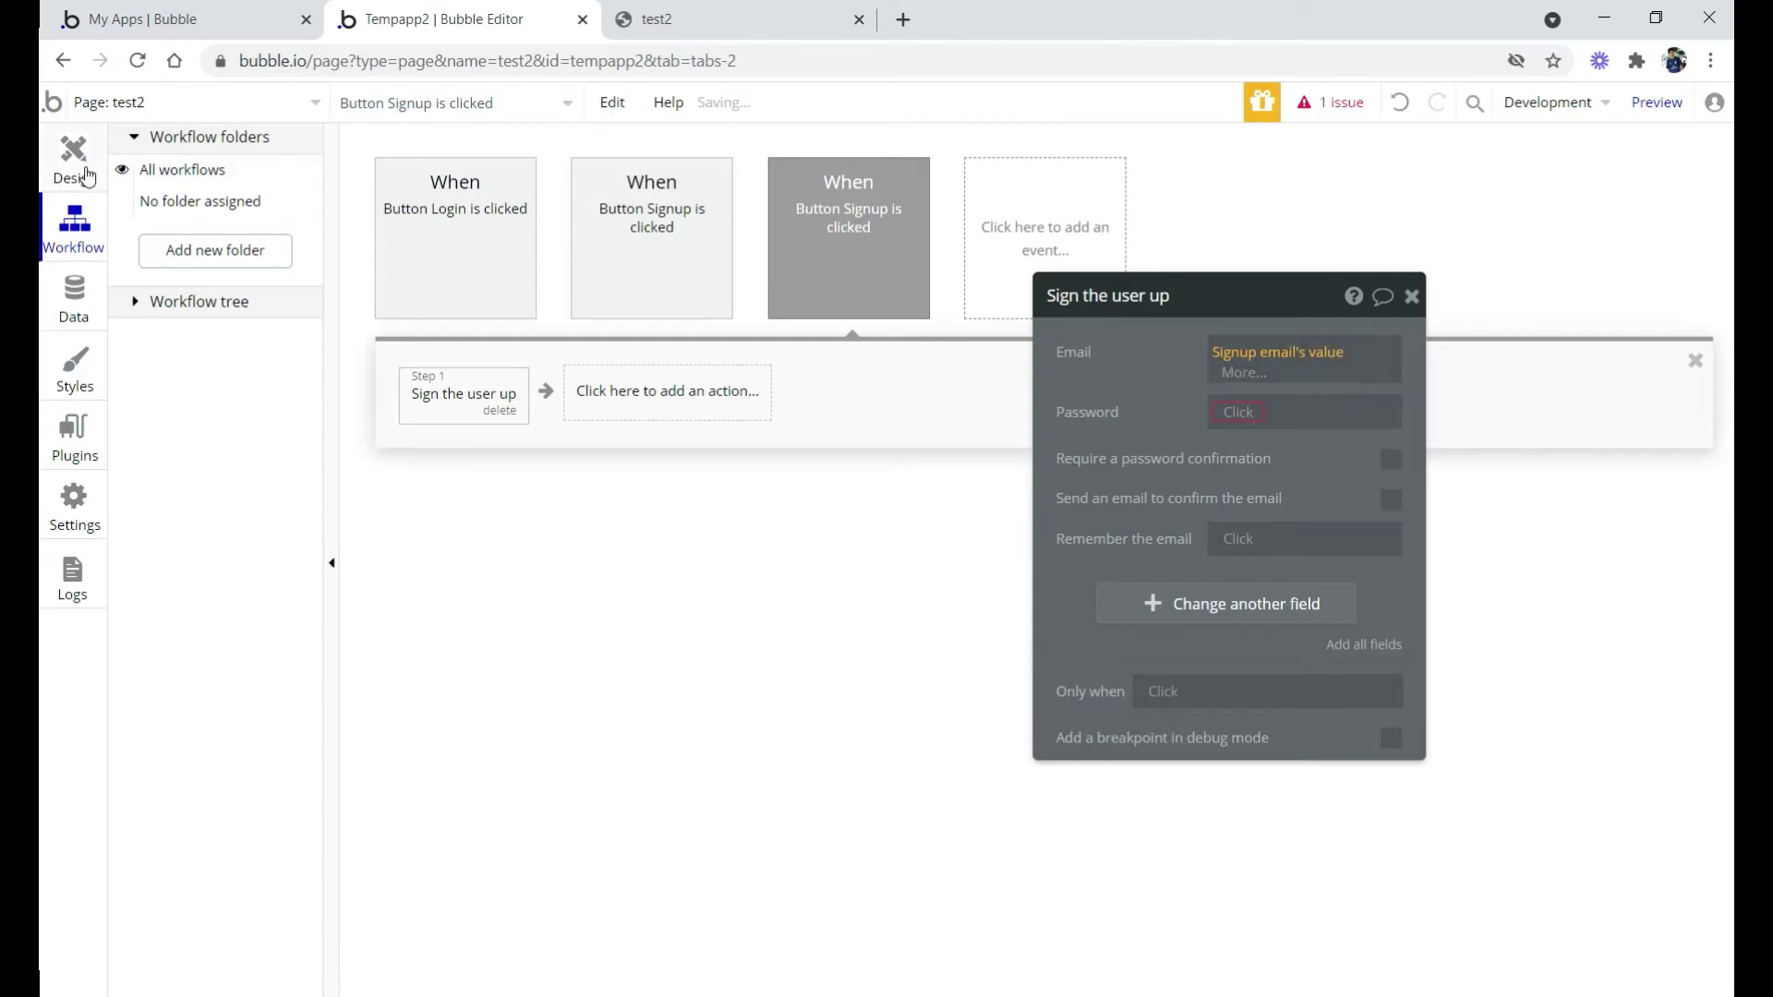
Check the names of the signup email and password inputs in Design
{"action": "left_click", "coordinate": [85, 175]}
{"action": "left_click", "coordinate": [712, 482]}
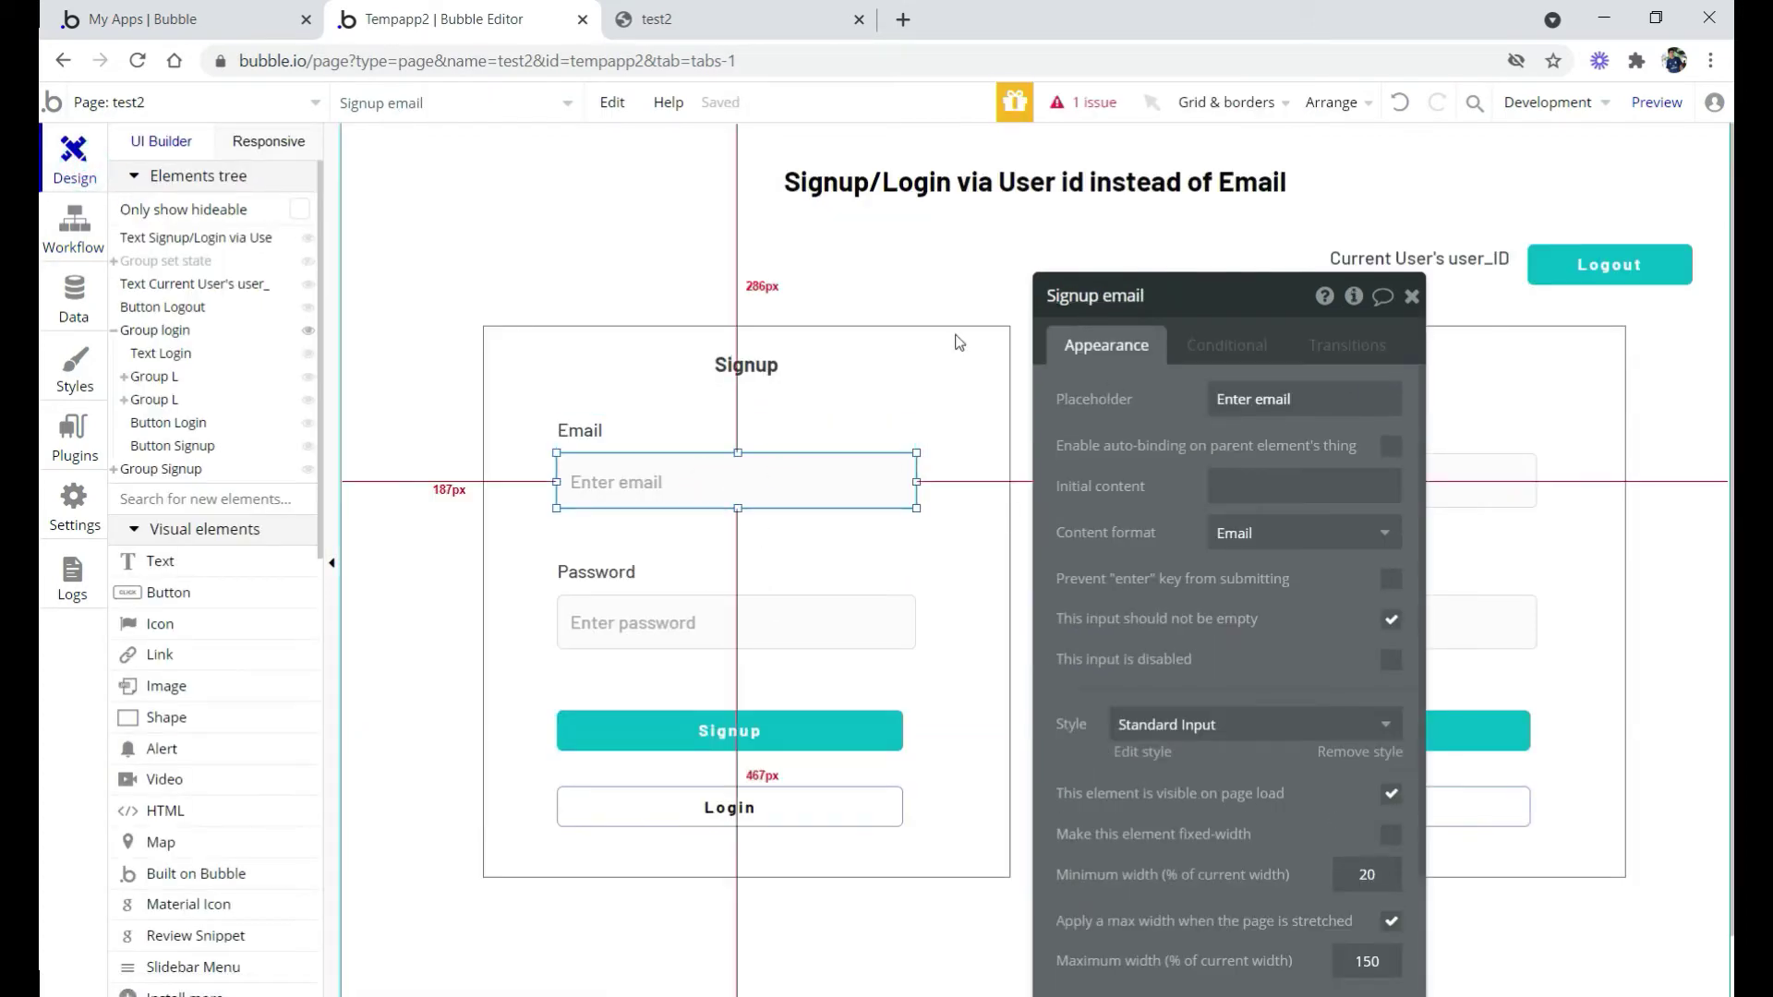
{"action": "left_click", "coordinate": [667, 623]}
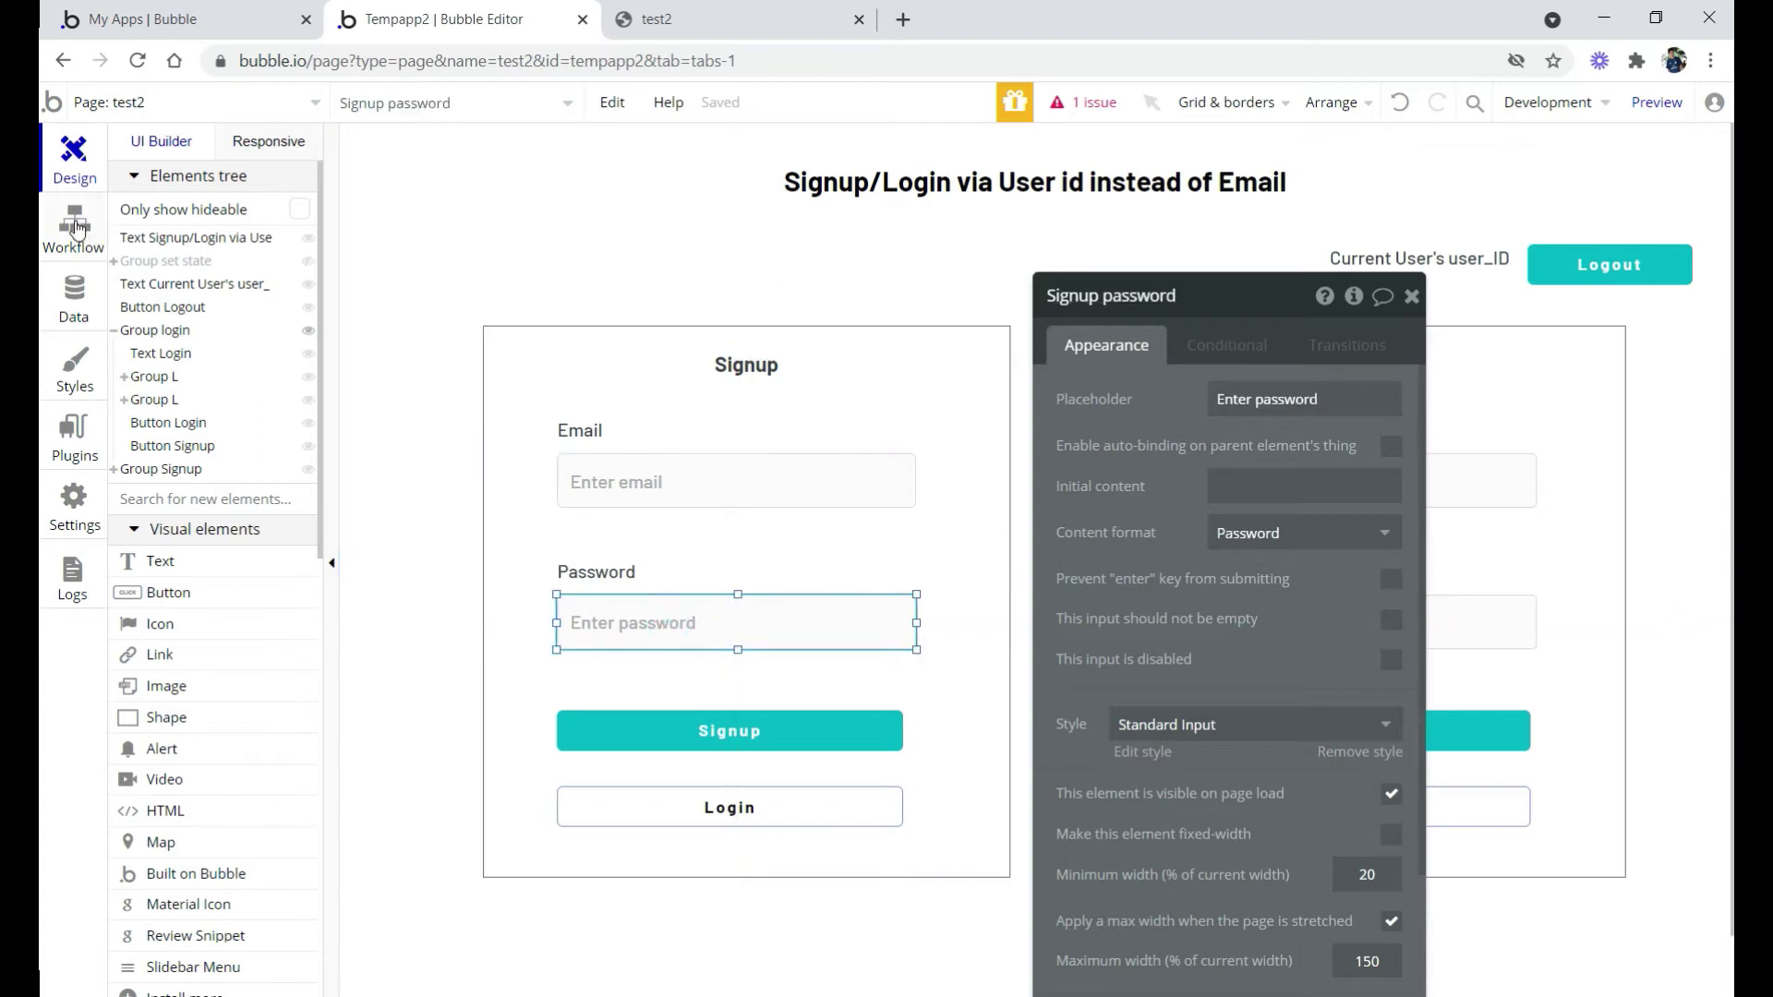
{"action": "left_click", "coordinate": [77, 229]}
Set the sign-up Password to Signup password's value
{"action": "left_click", "coordinate": [1238, 400]}
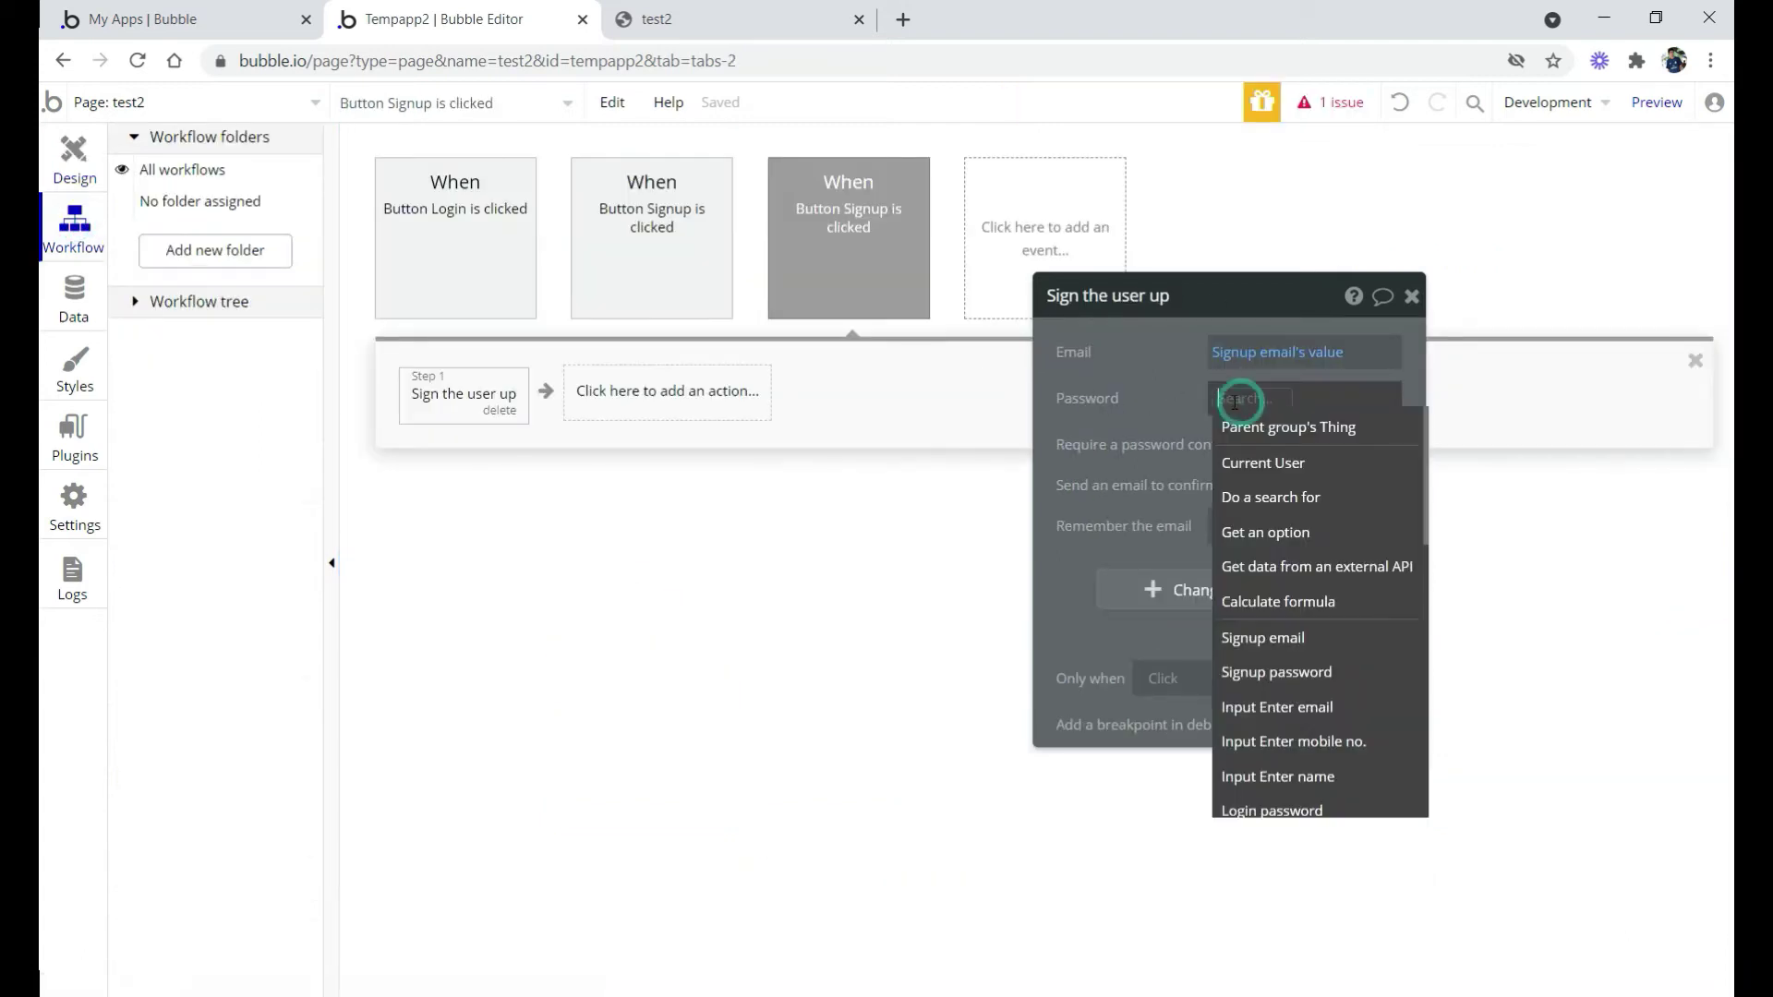
{"action": "type", "text": "sig"}
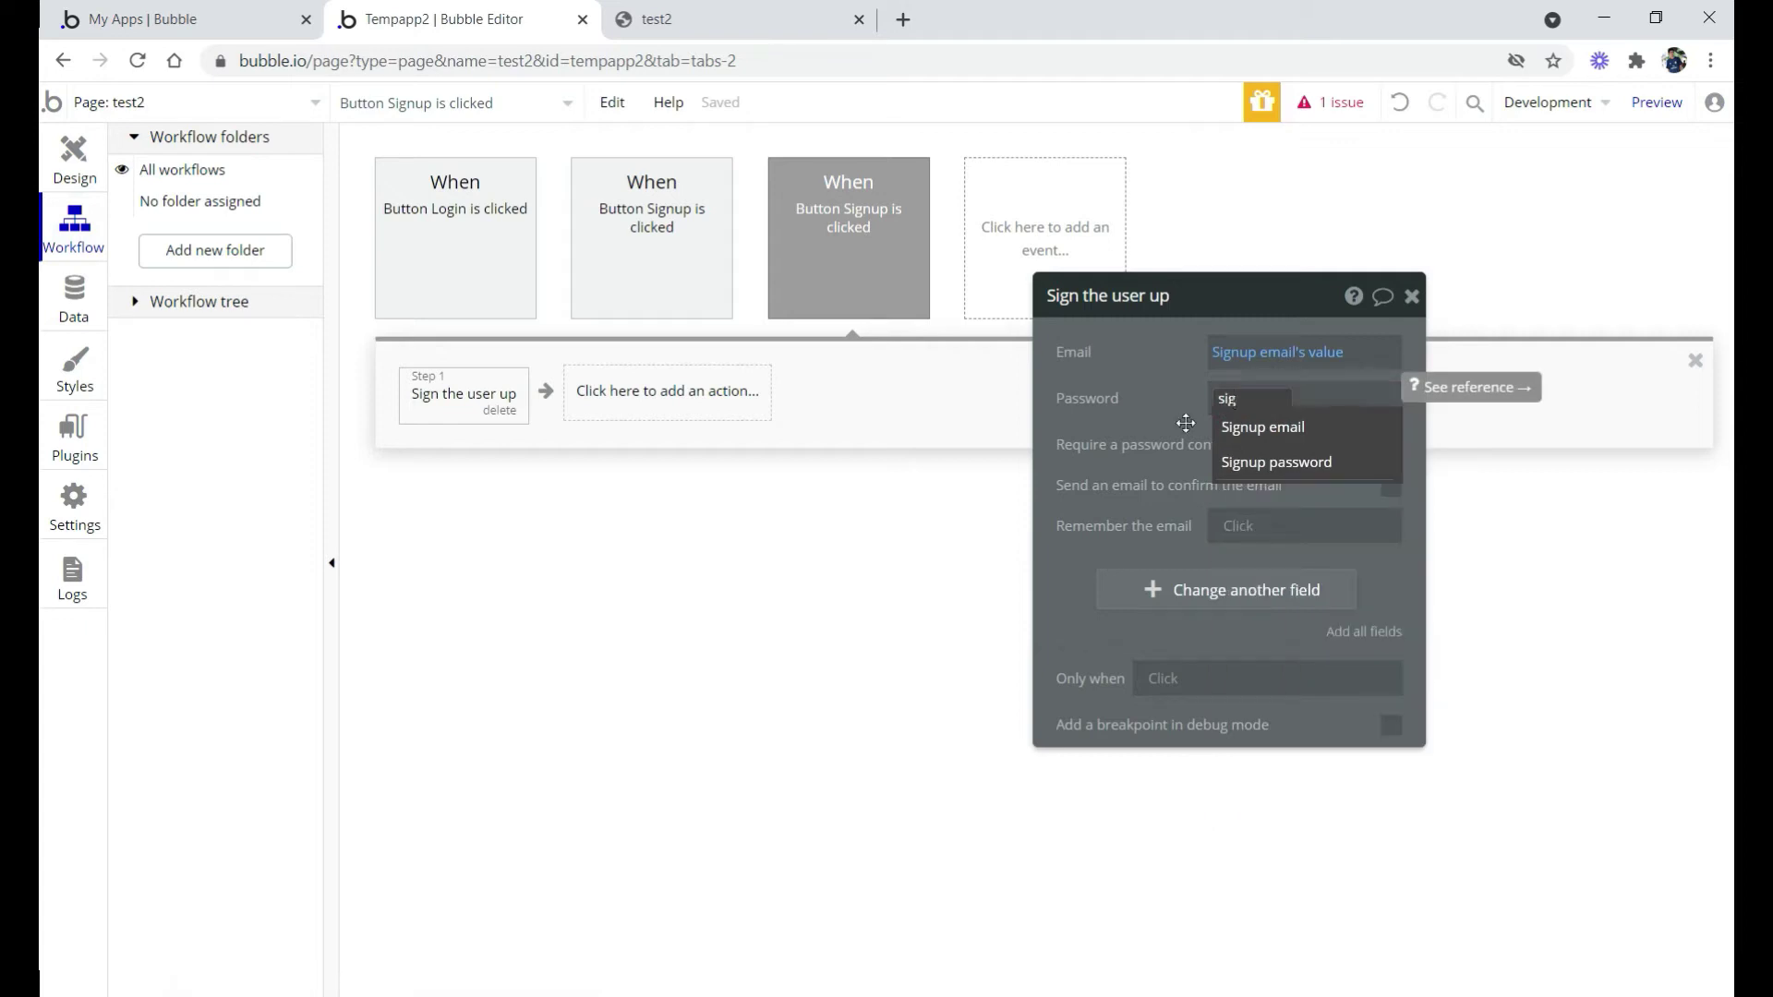
{"action": "left_click", "coordinate": [1256, 461]}
{"action": "left_click", "coordinate": [1253, 449]}
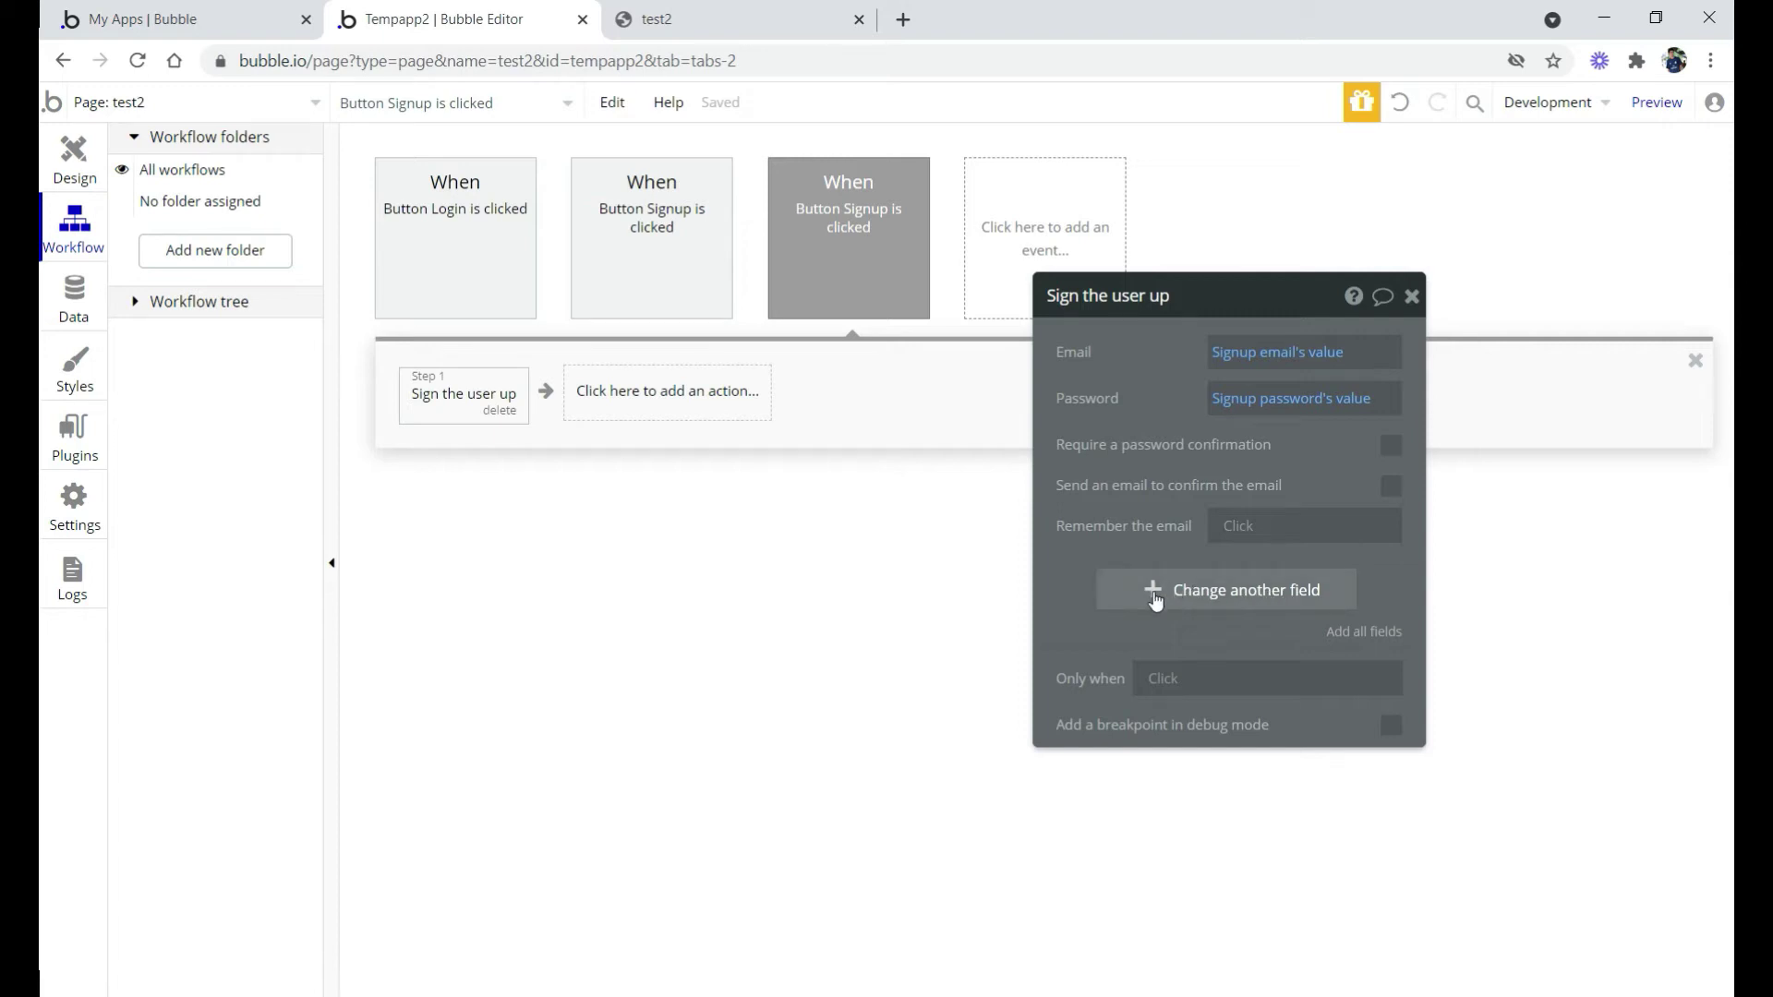
Add the user_id field to the 'Sign the user up' action and begin choosing its value
{"action": "left_click", "coordinate": [1156, 598]}
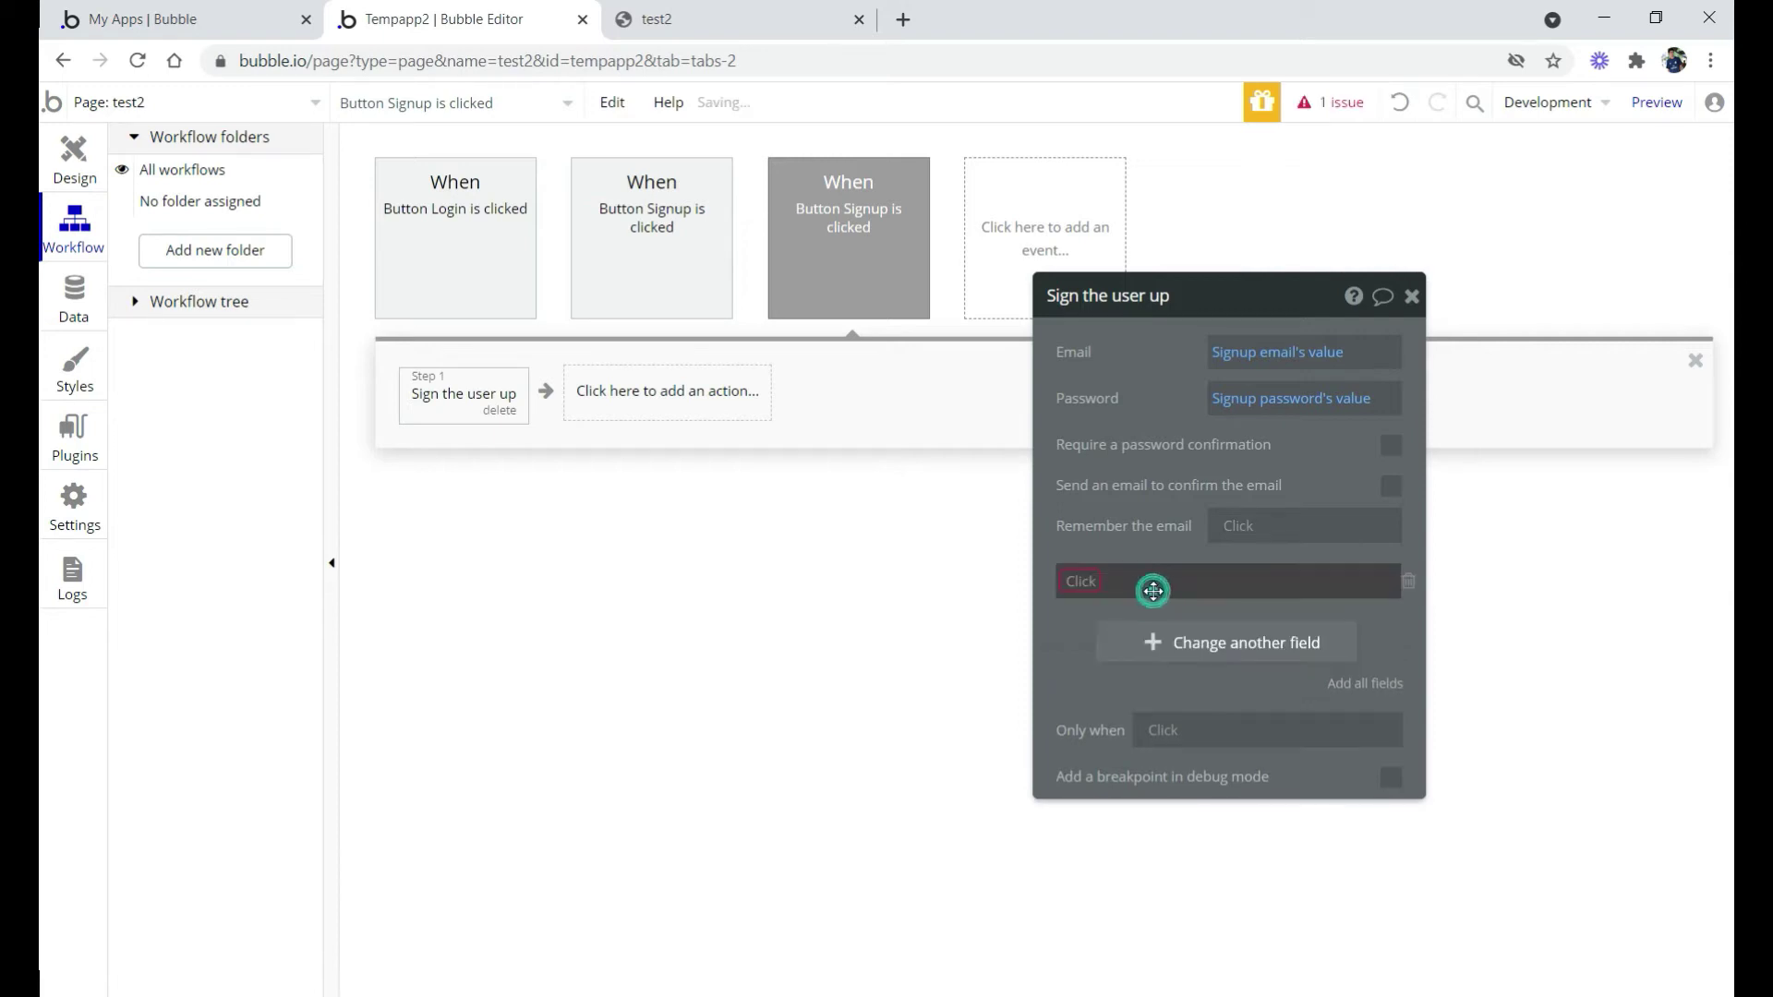
{"action": "left_click", "coordinate": [1086, 589]}
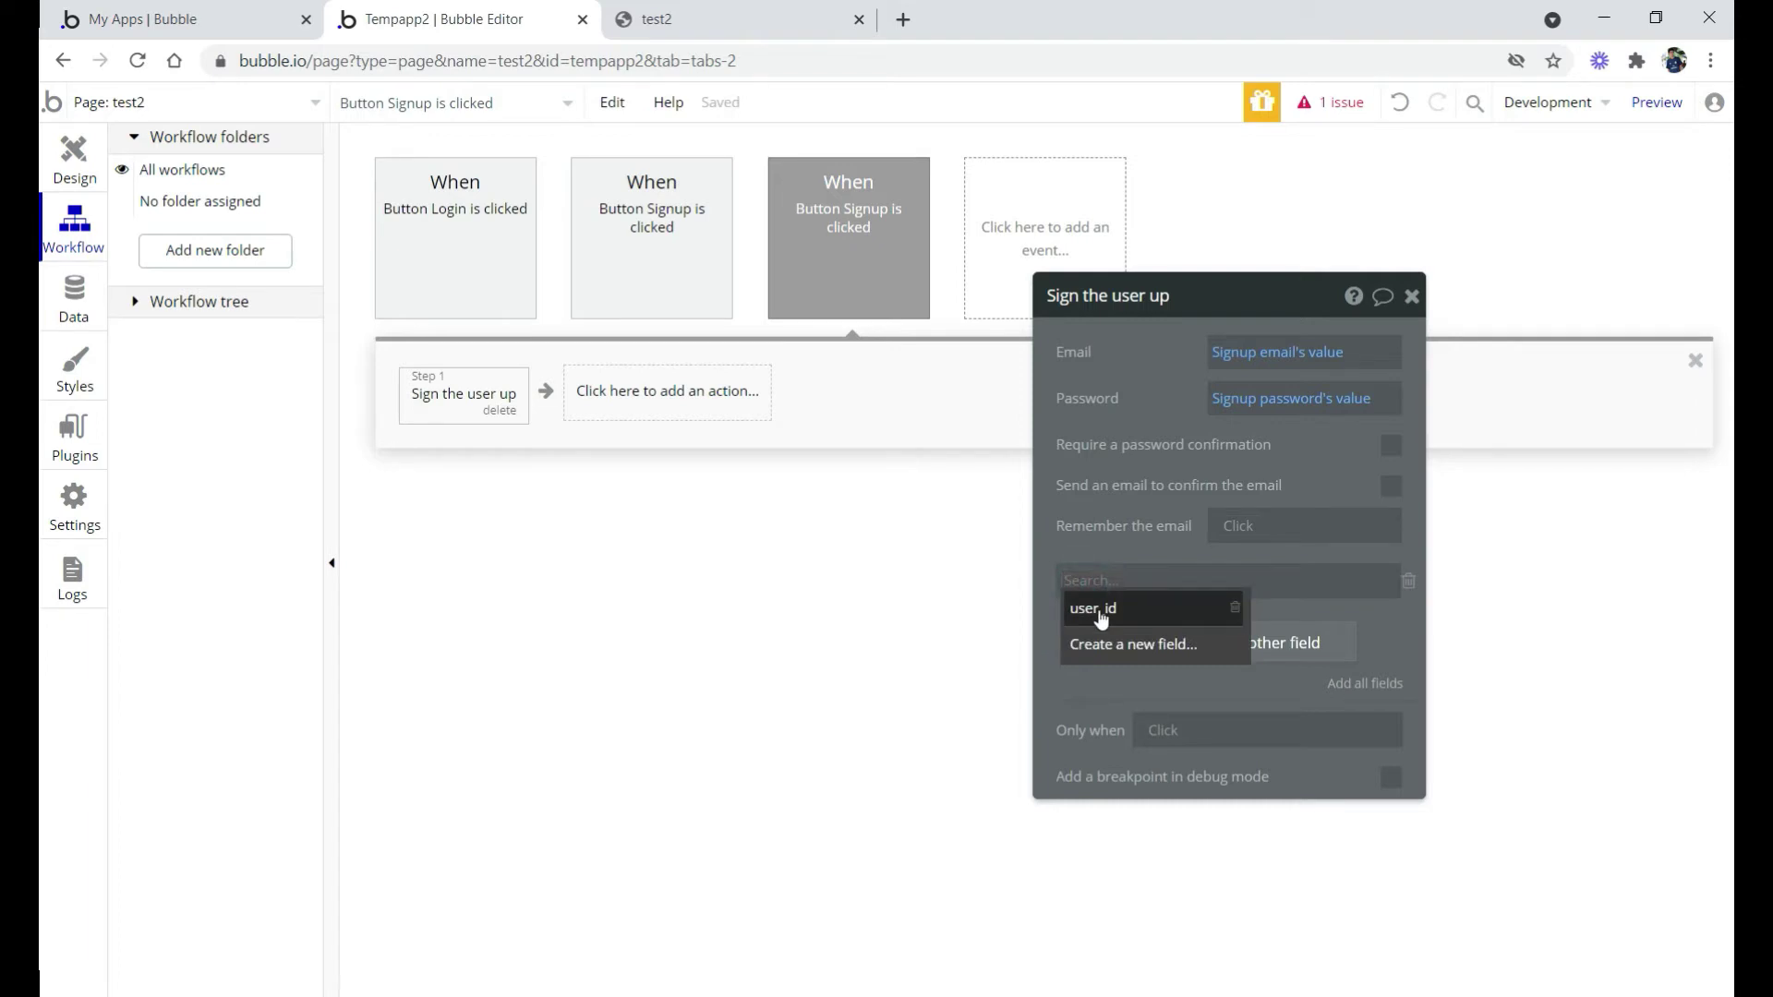
{"action": "left_click", "coordinate": [1101, 609]}
{"action": "left_click", "coordinate": [87, 321]}
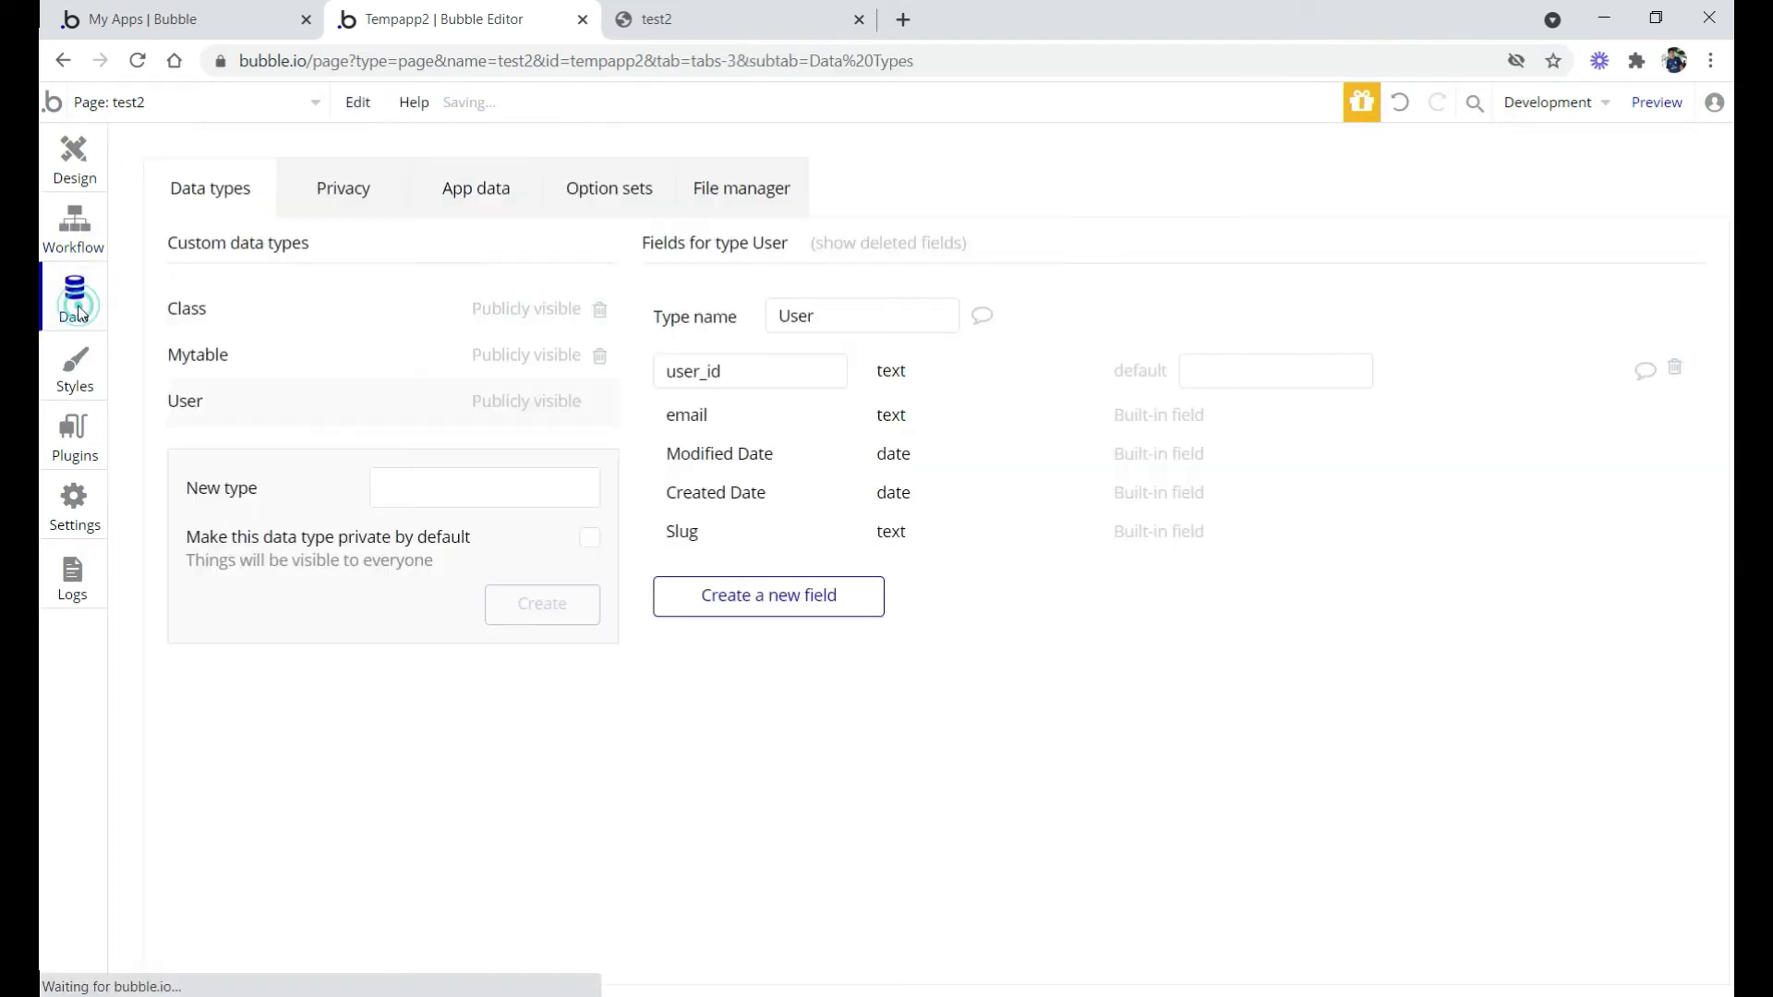
{"action": "left_click", "coordinate": [270, 413]}
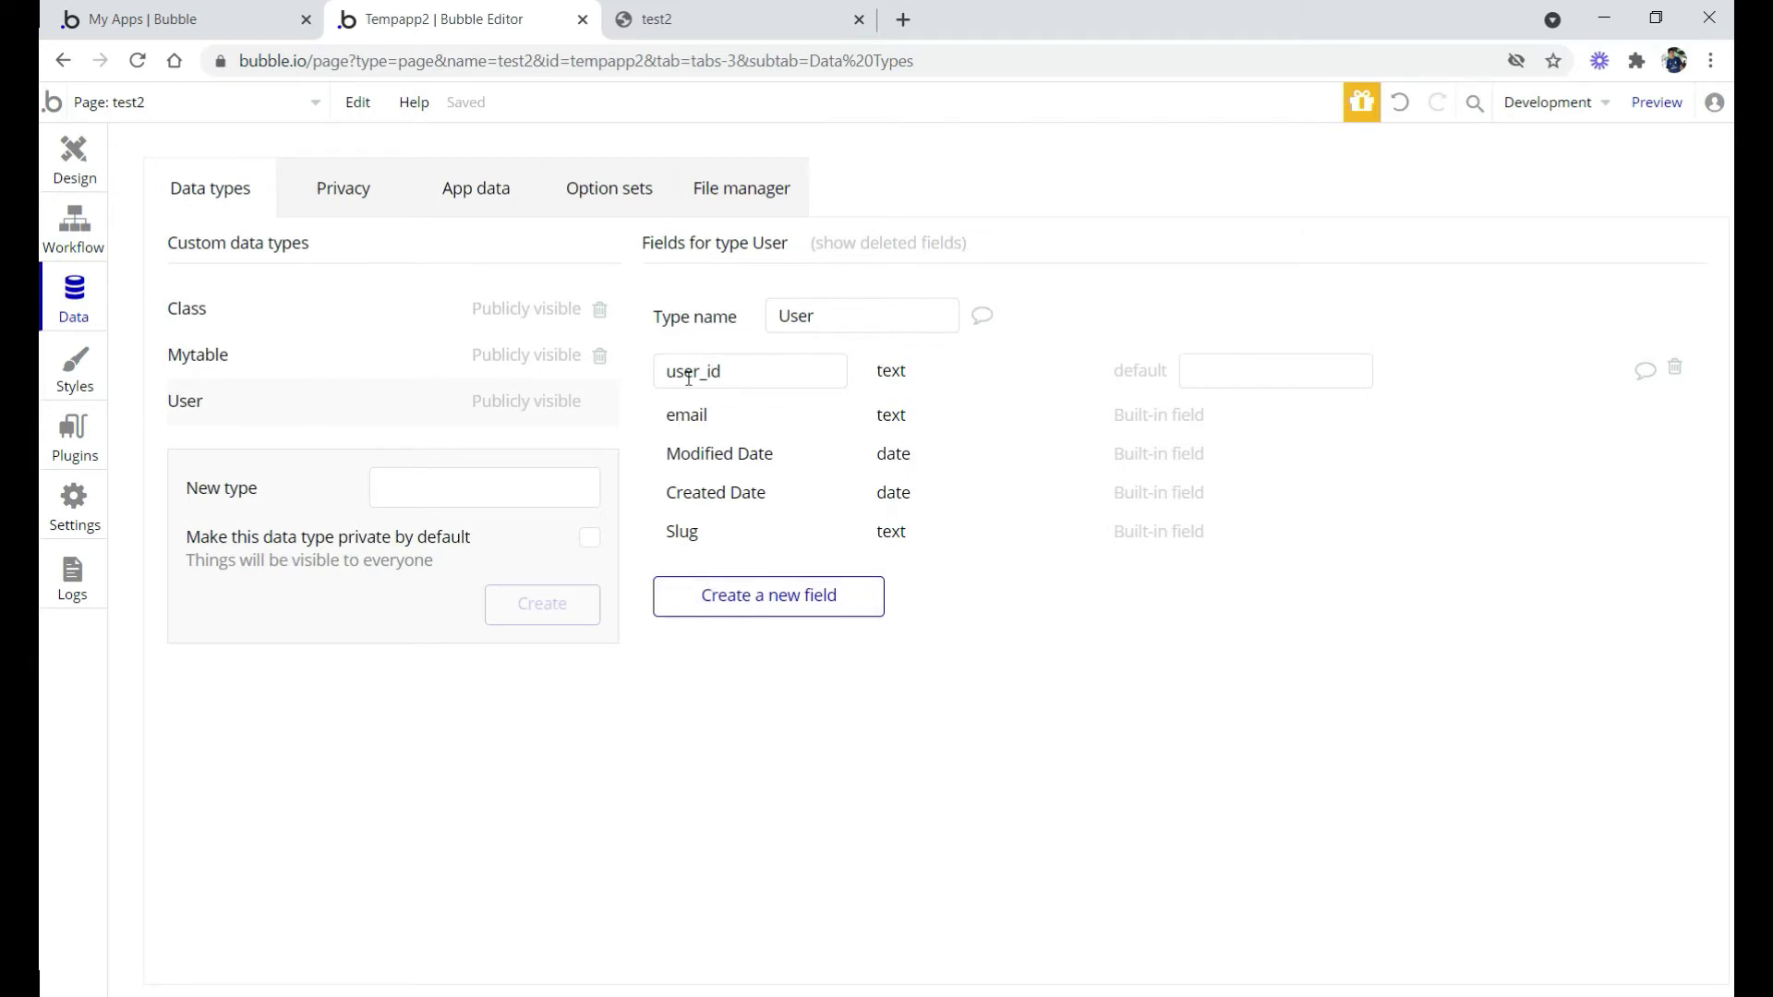
{"action": "left_click", "coordinate": [65, 175]}
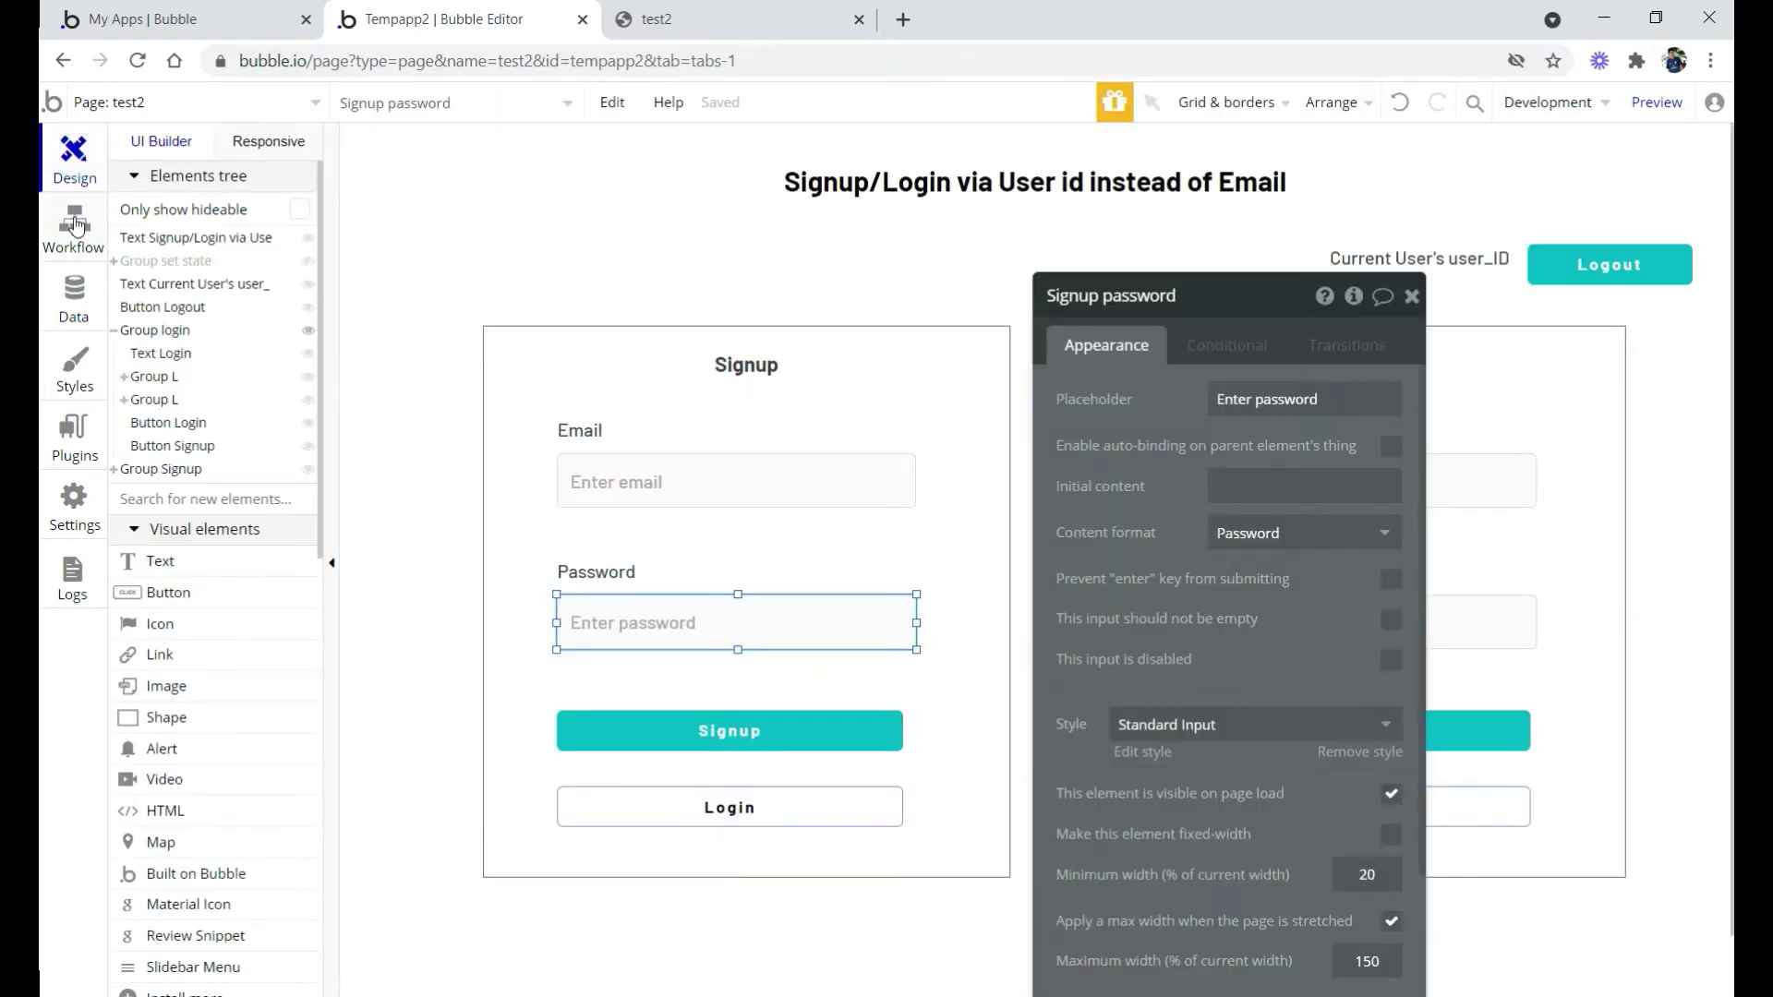
{"action": "left_click", "coordinate": [77, 225]}
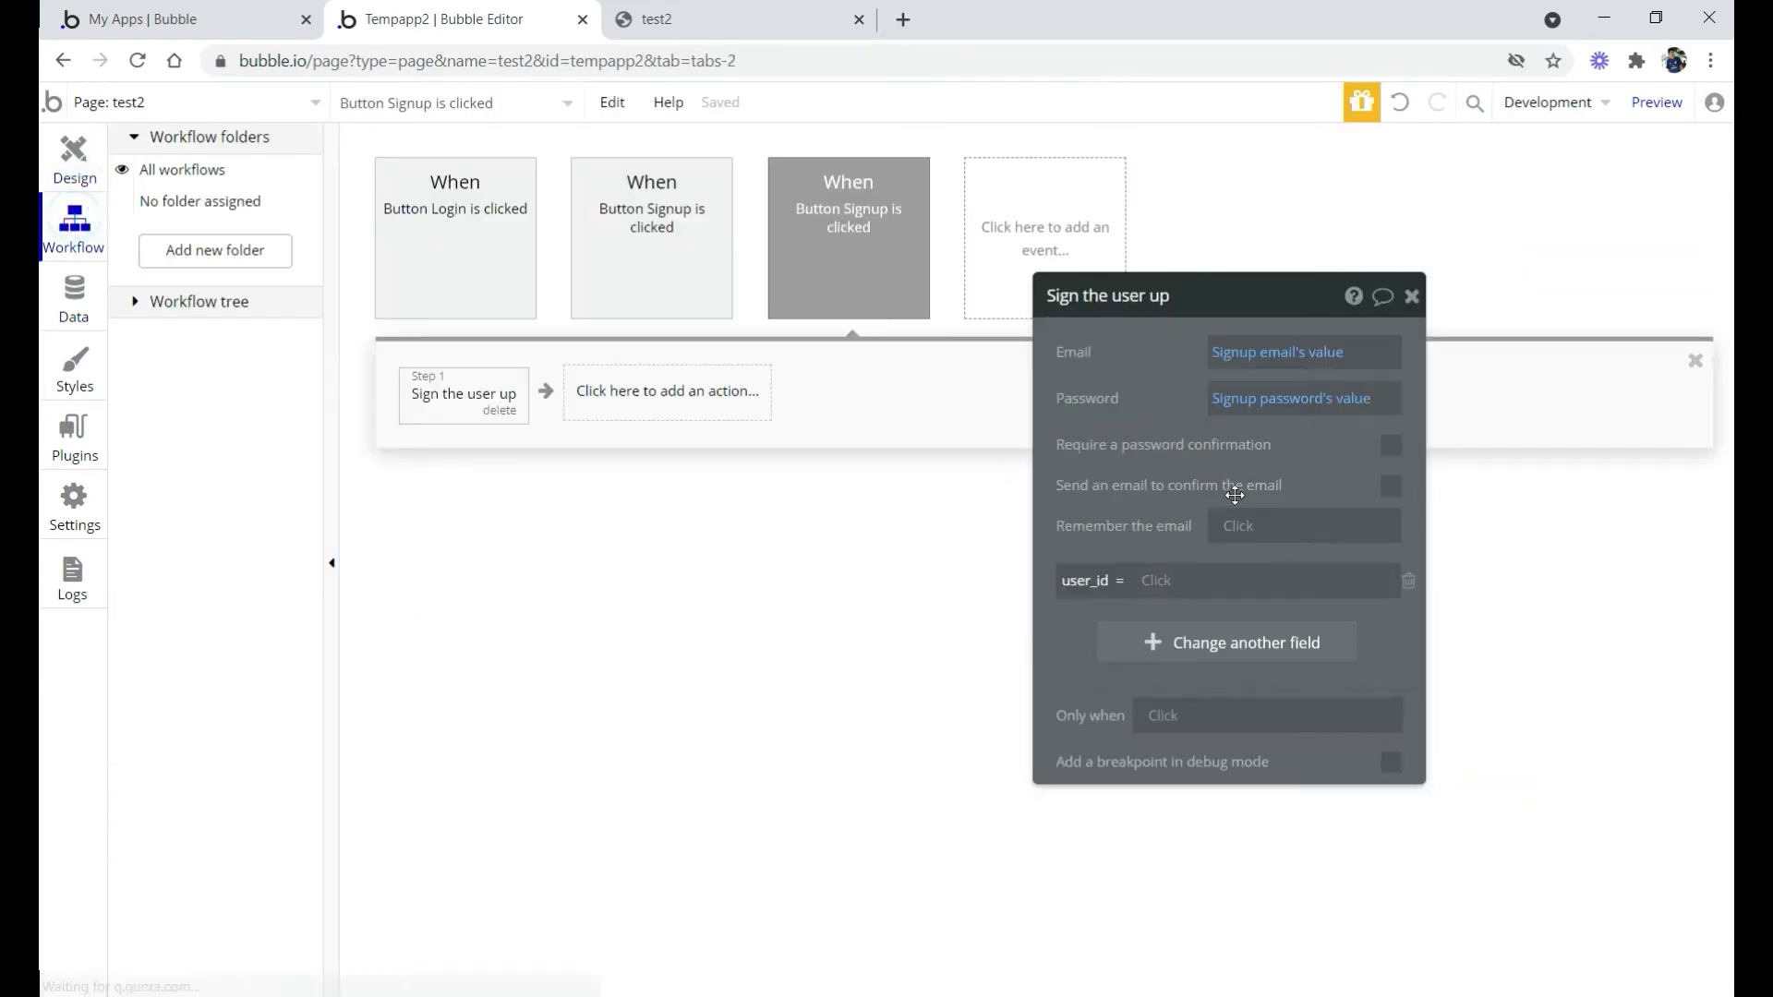
{"action": "left_click", "coordinate": [1156, 583]}
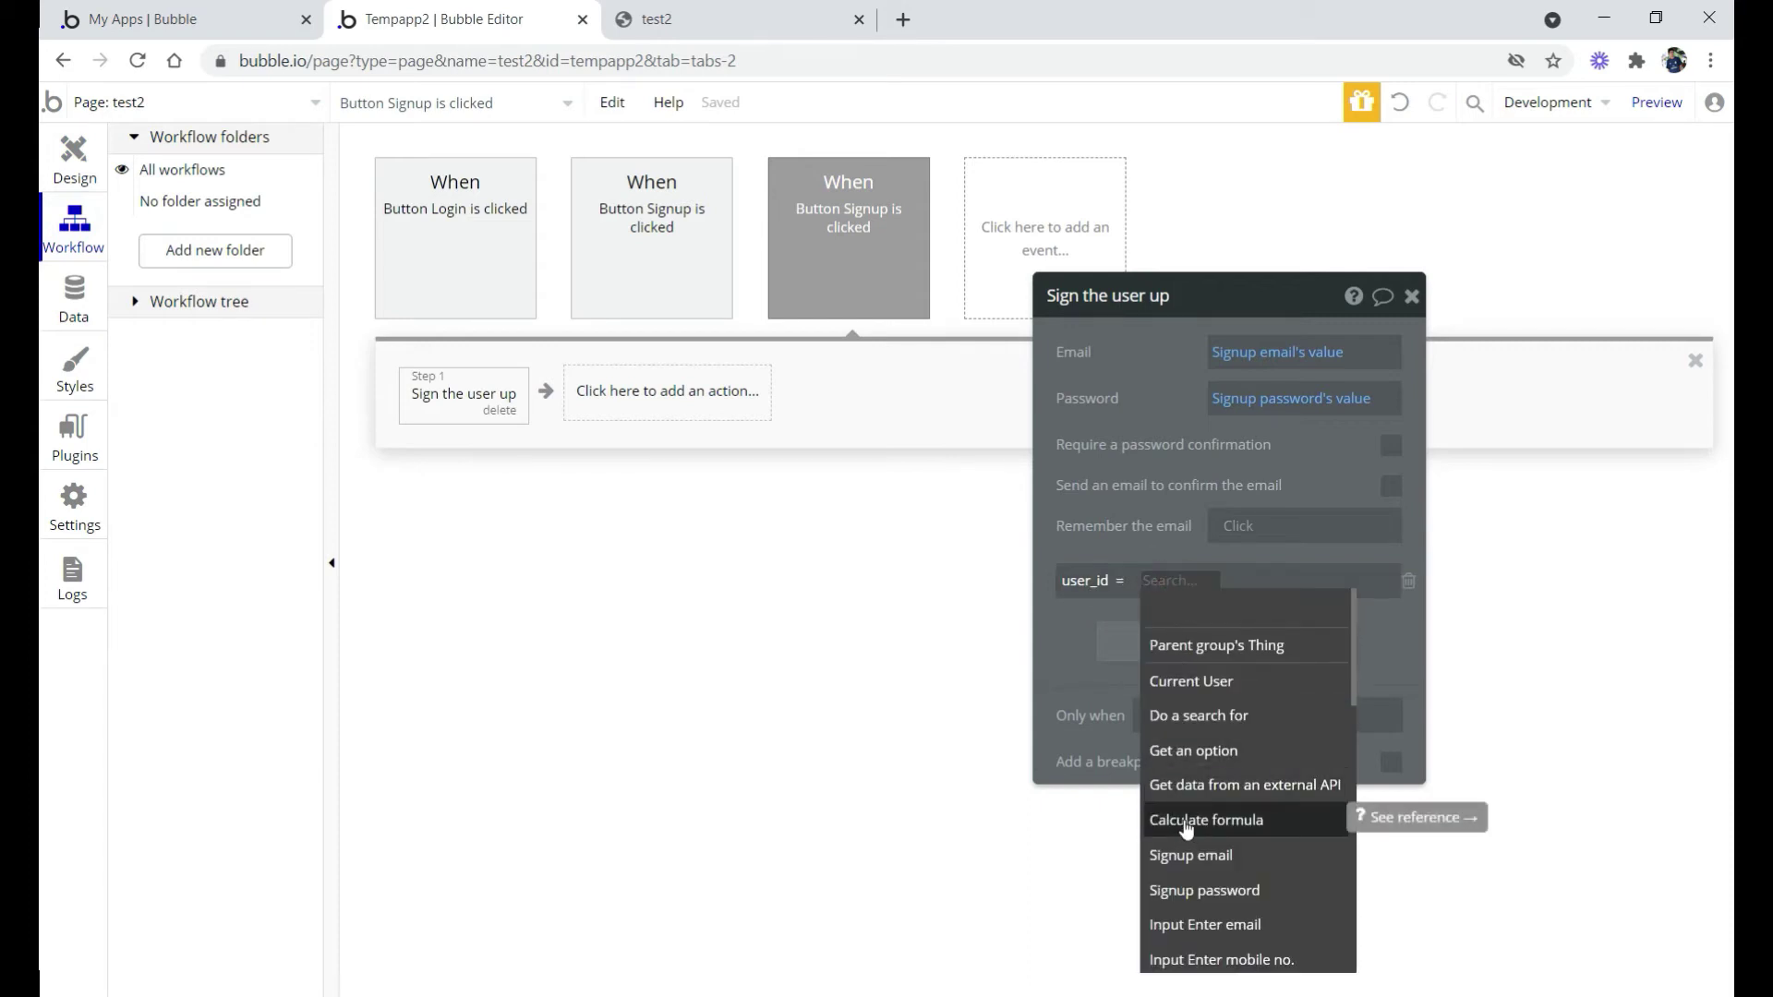
Set user_id to Calculate formula > Generate random string, length 4, with numbers enabled
{"action": "left_click", "coordinate": [1223, 831]}
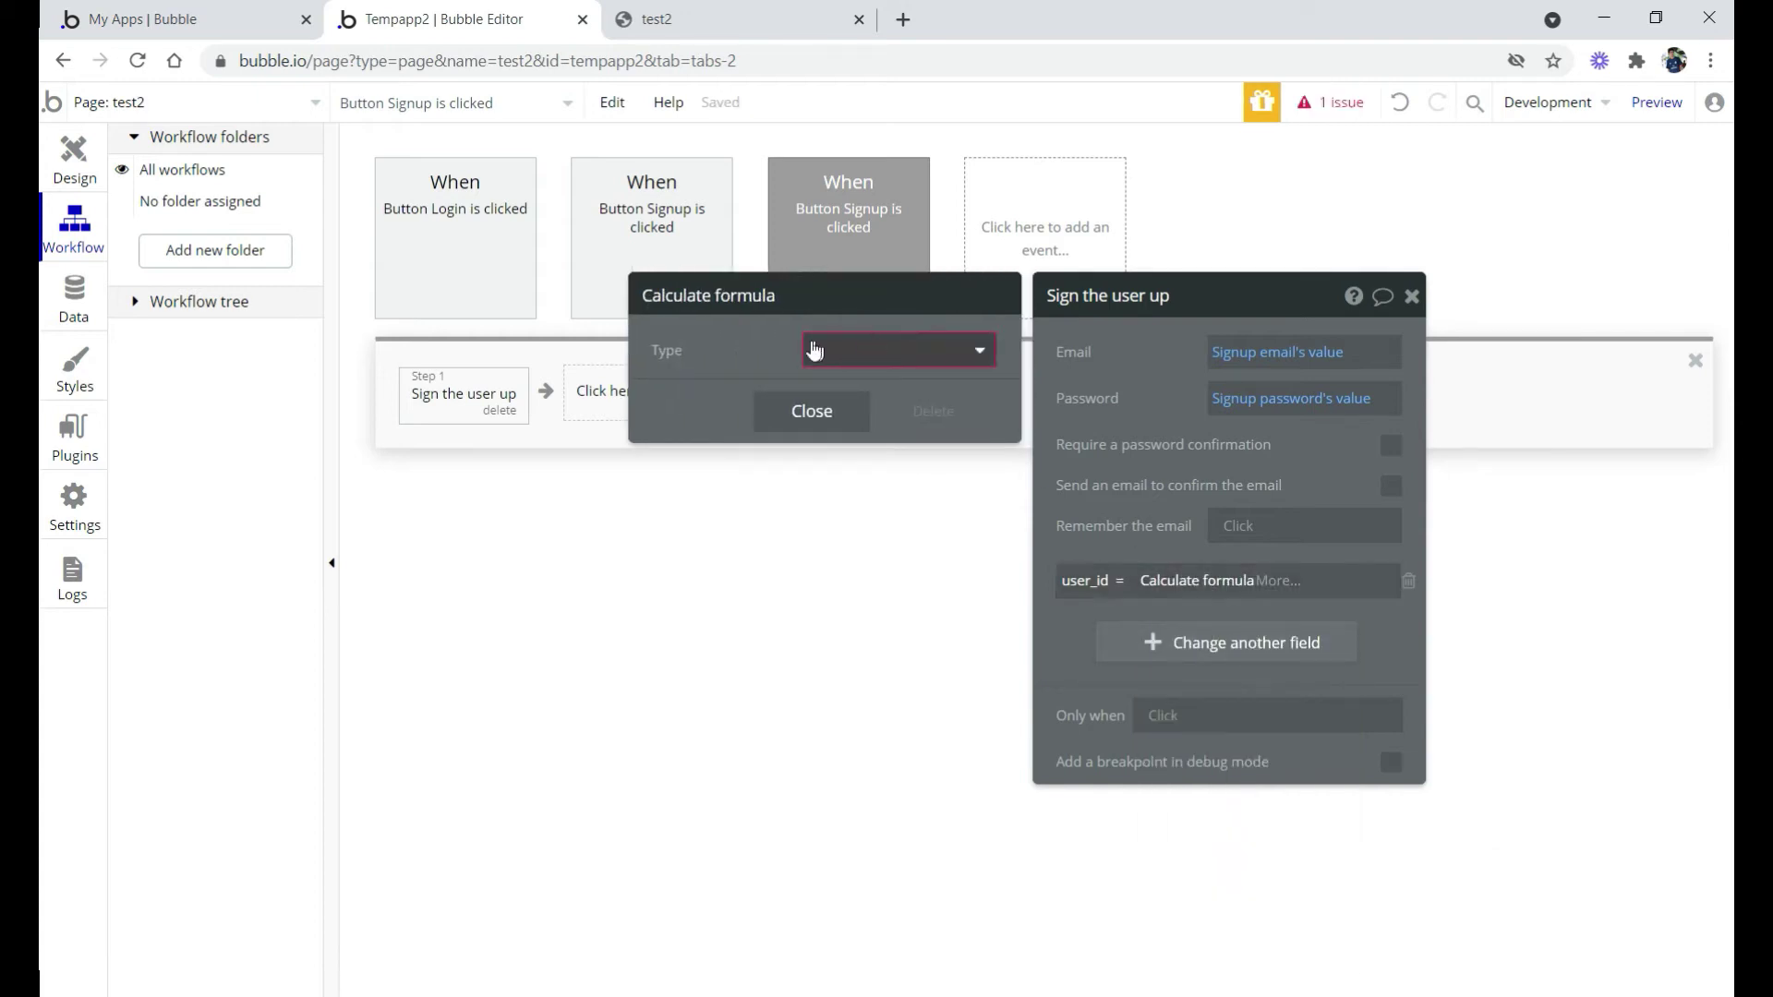
{"action": "left_click", "coordinate": [817, 350]}
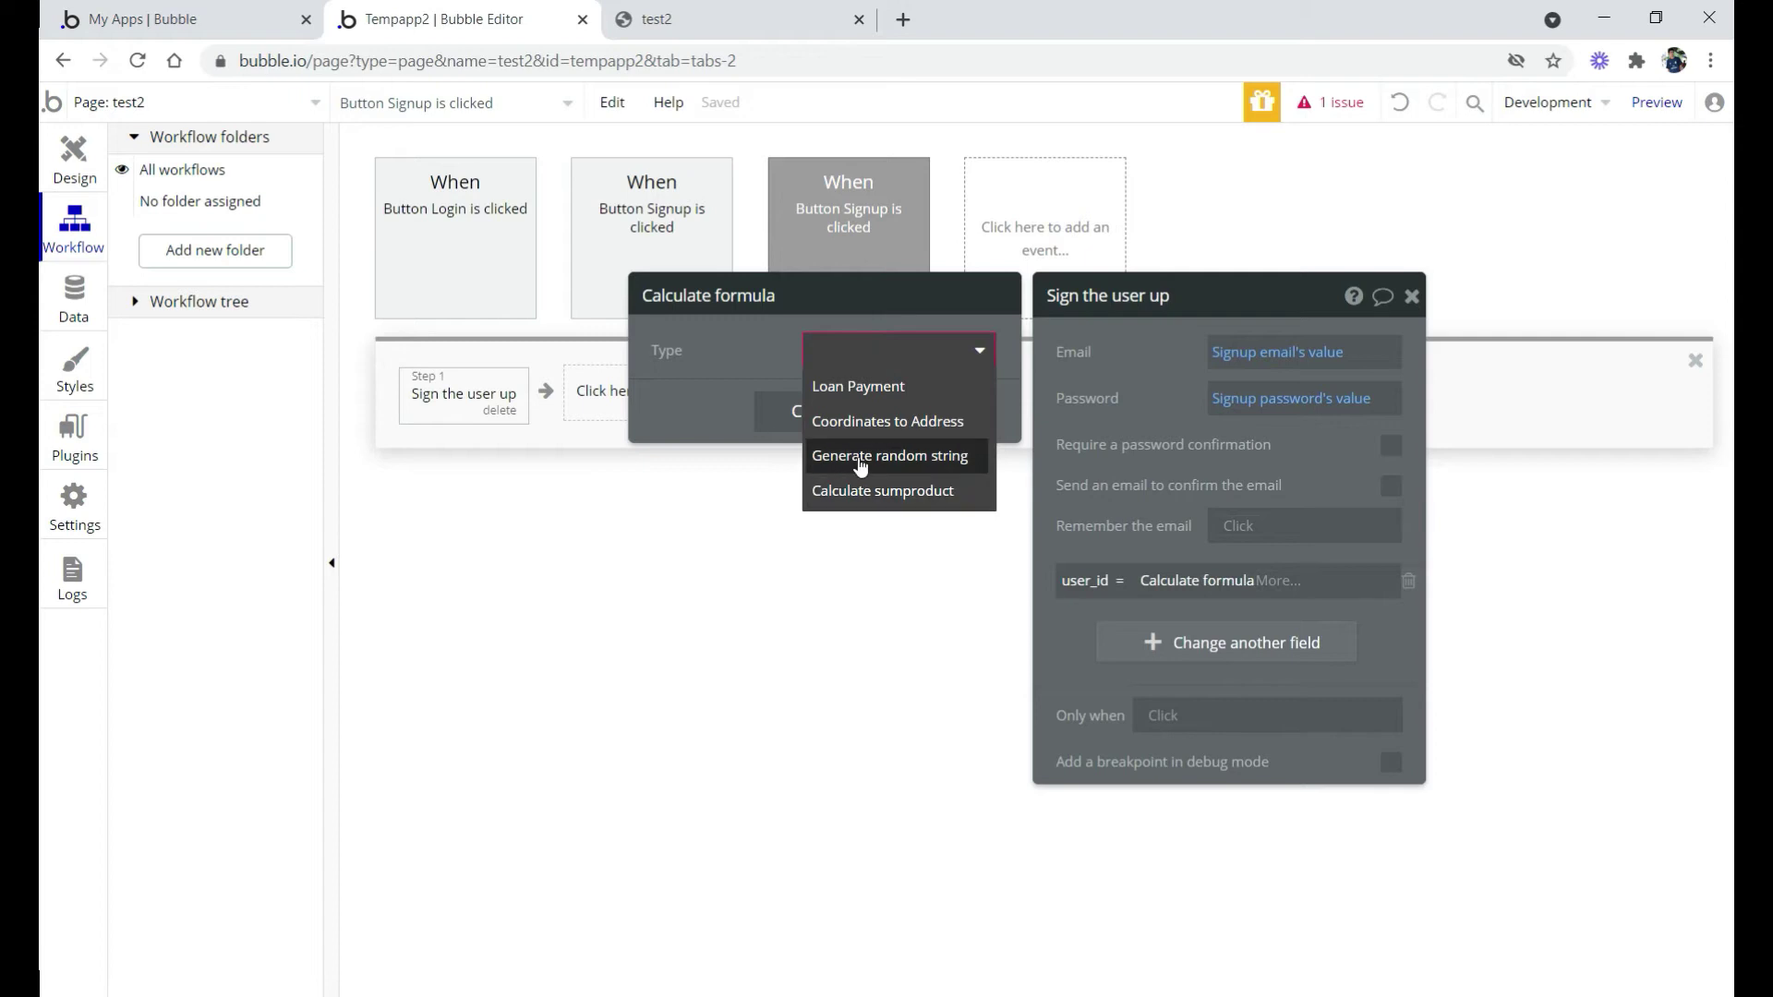
{"action": "left_click", "coordinate": [906, 466]}
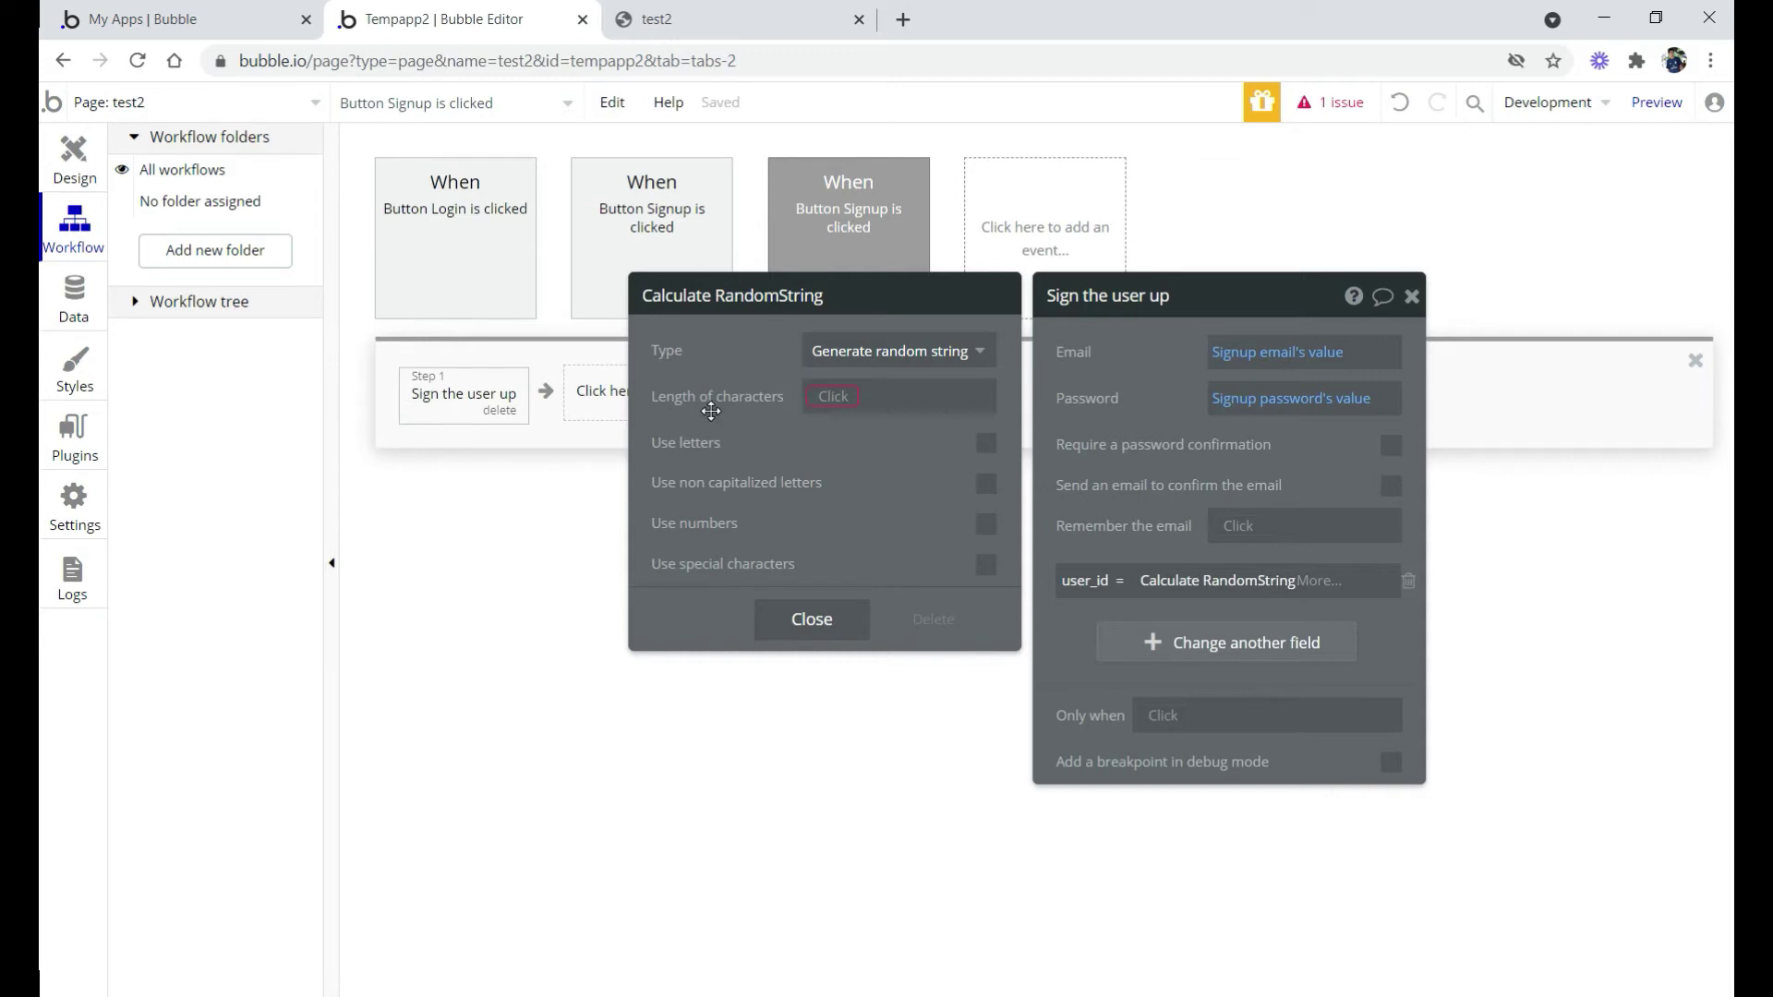
{"action": "left_click", "coordinate": [829, 397]}
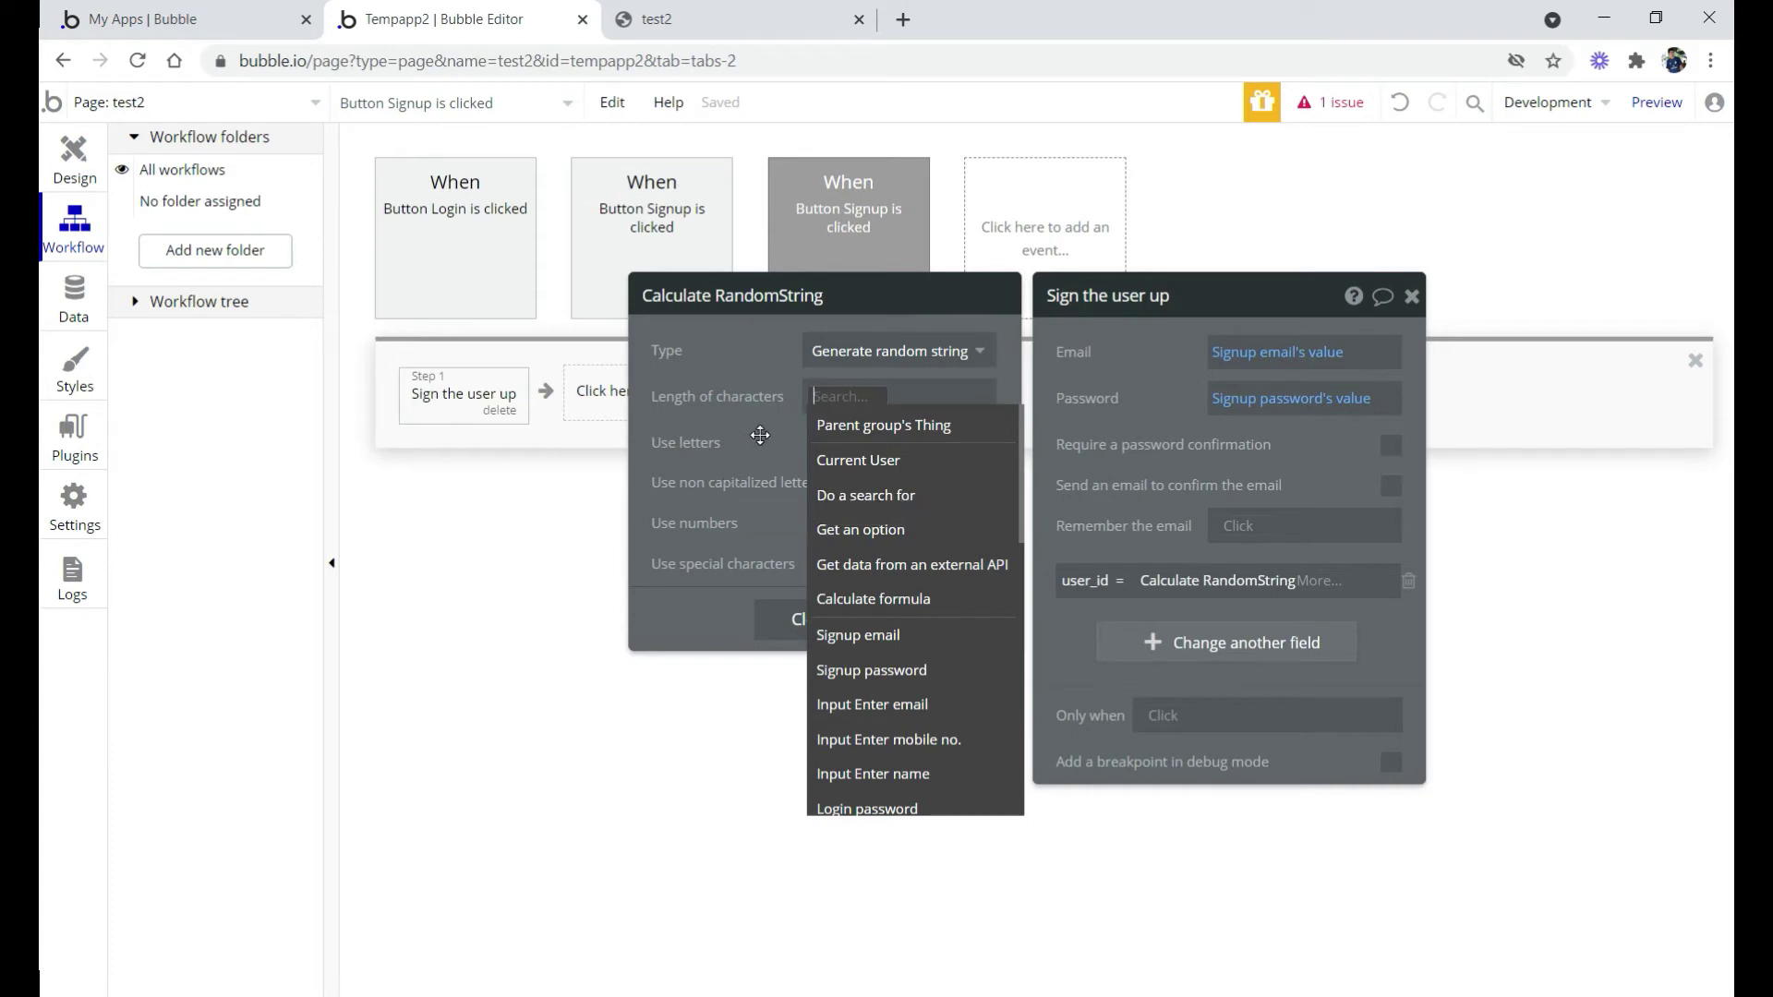
{"action": "type", "text": "4"}
{"action": "left_click", "coordinate": [759, 435]}
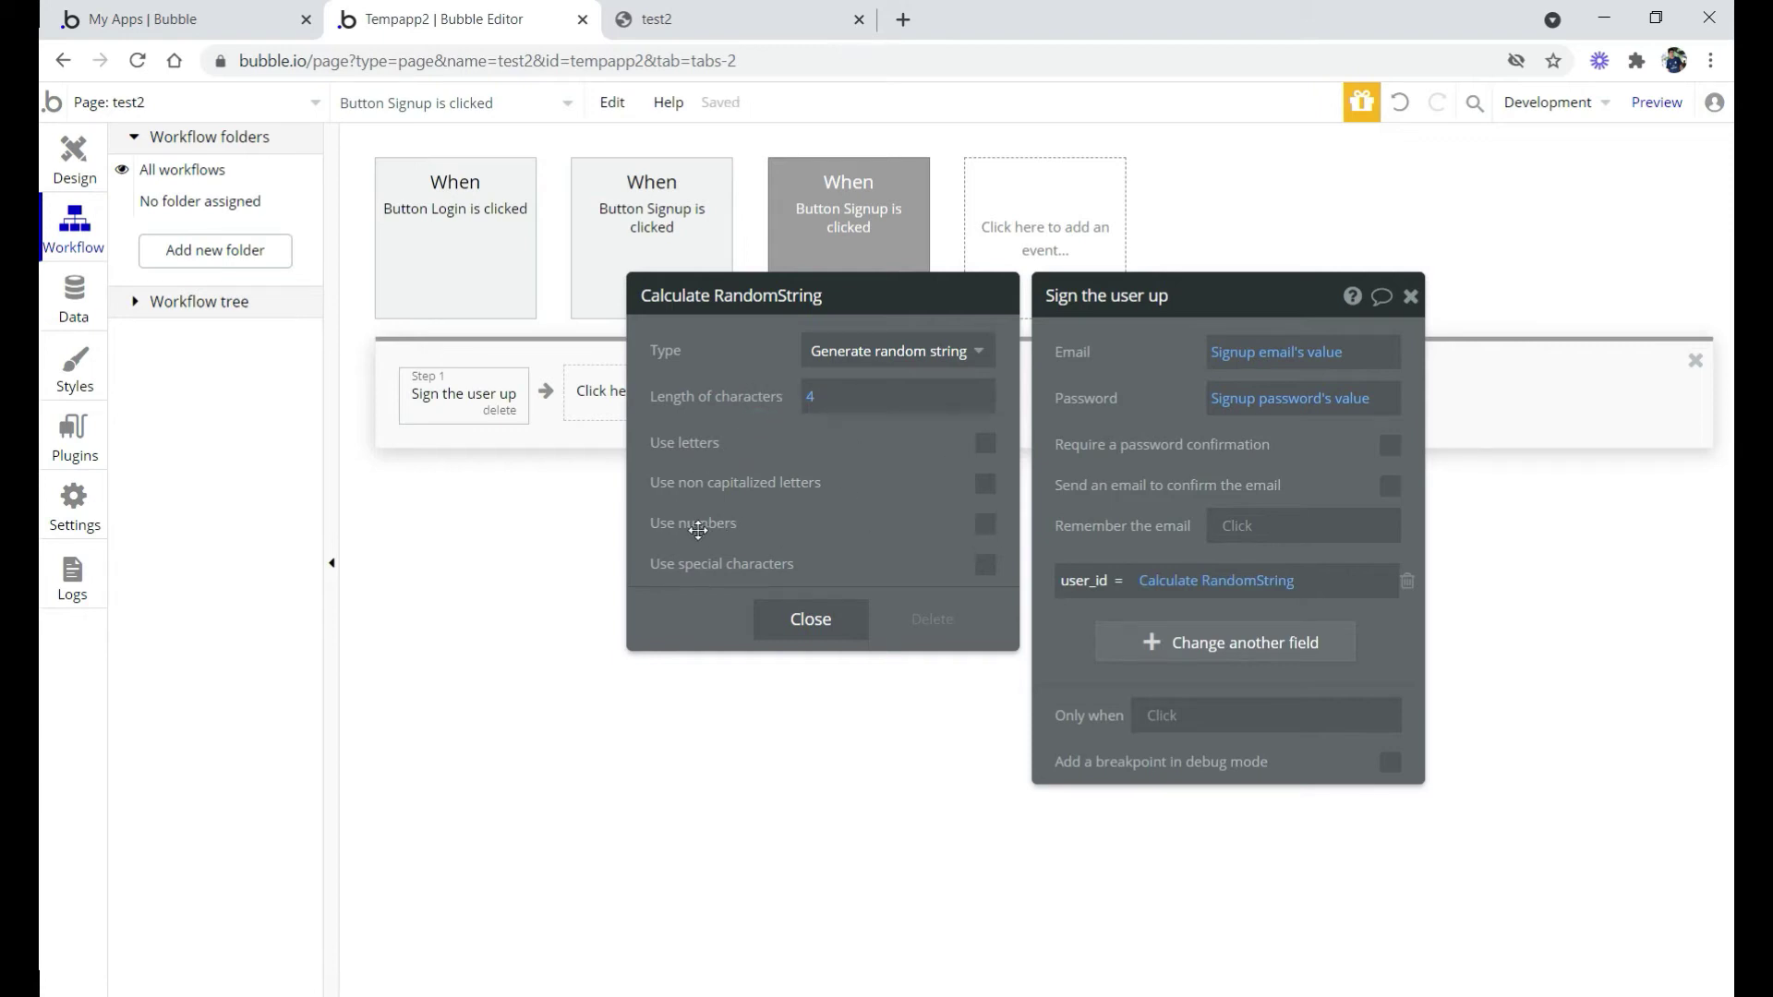
{"action": "left_click", "coordinate": [985, 525]}
{"action": "left_click", "coordinate": [74, 153]}
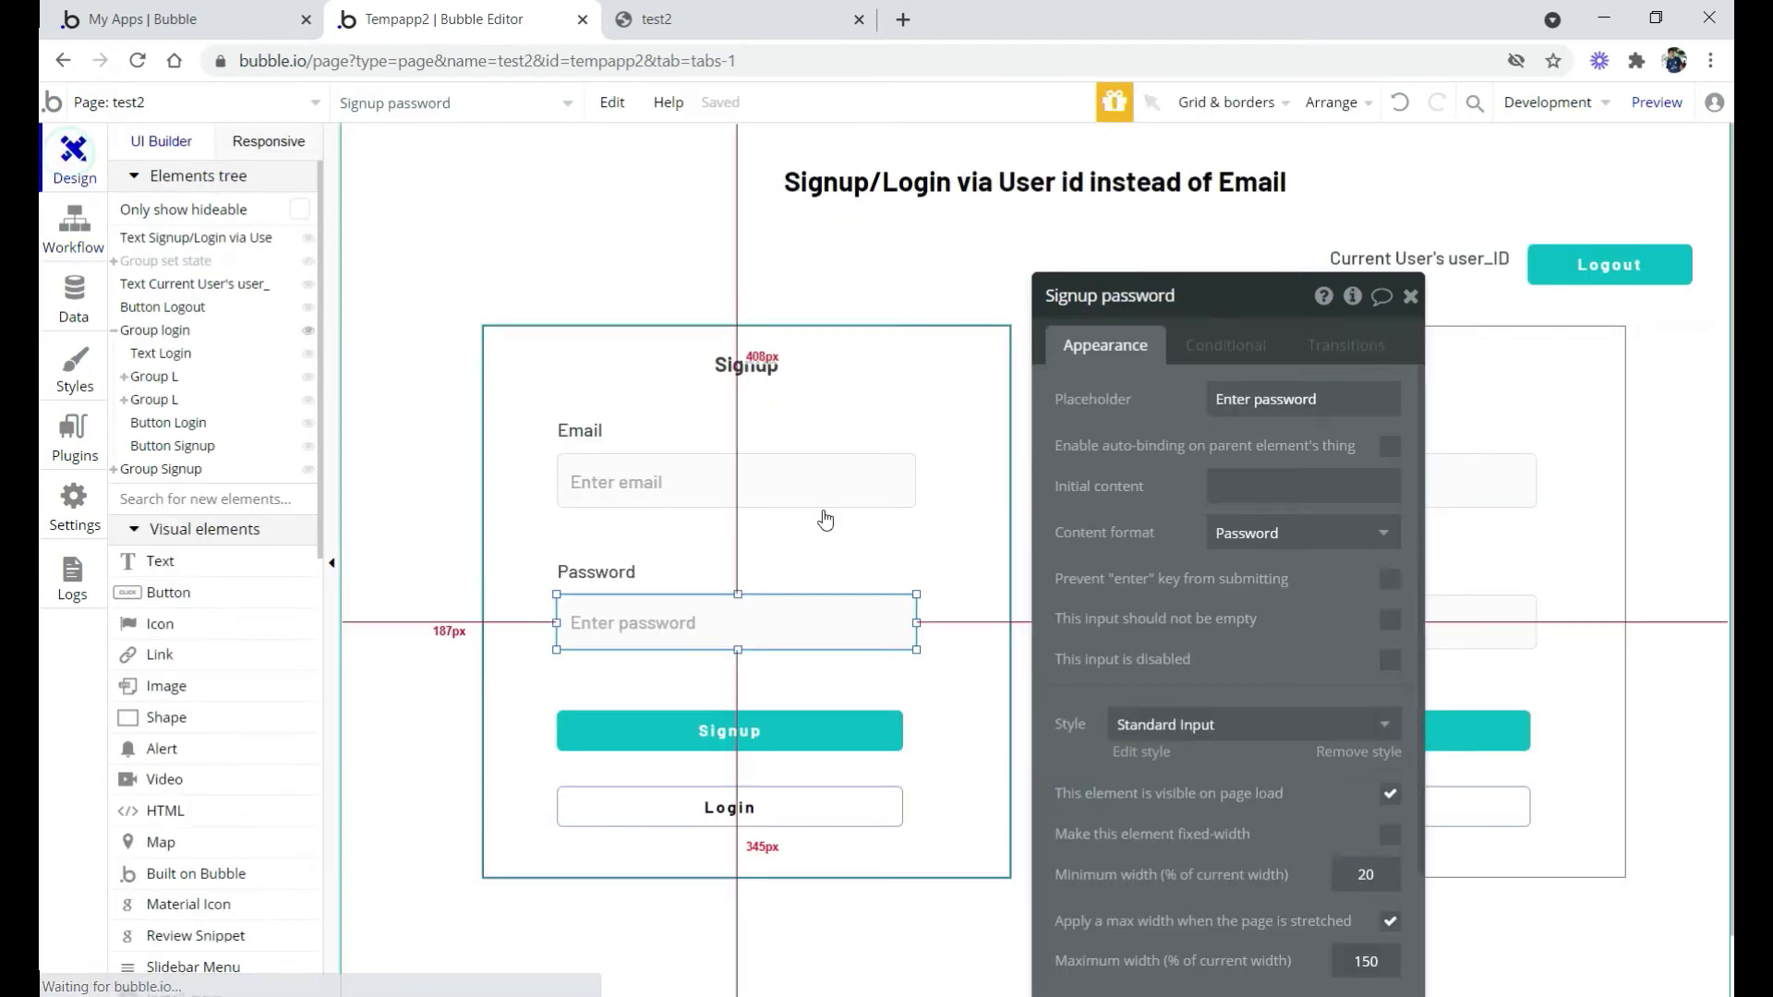
Review the Login form's User ID and Password inputs, then select its Login button
{"action": "left_click_drag", "start_coordinate": [1166, 504], "coordinate": [815, 499]}
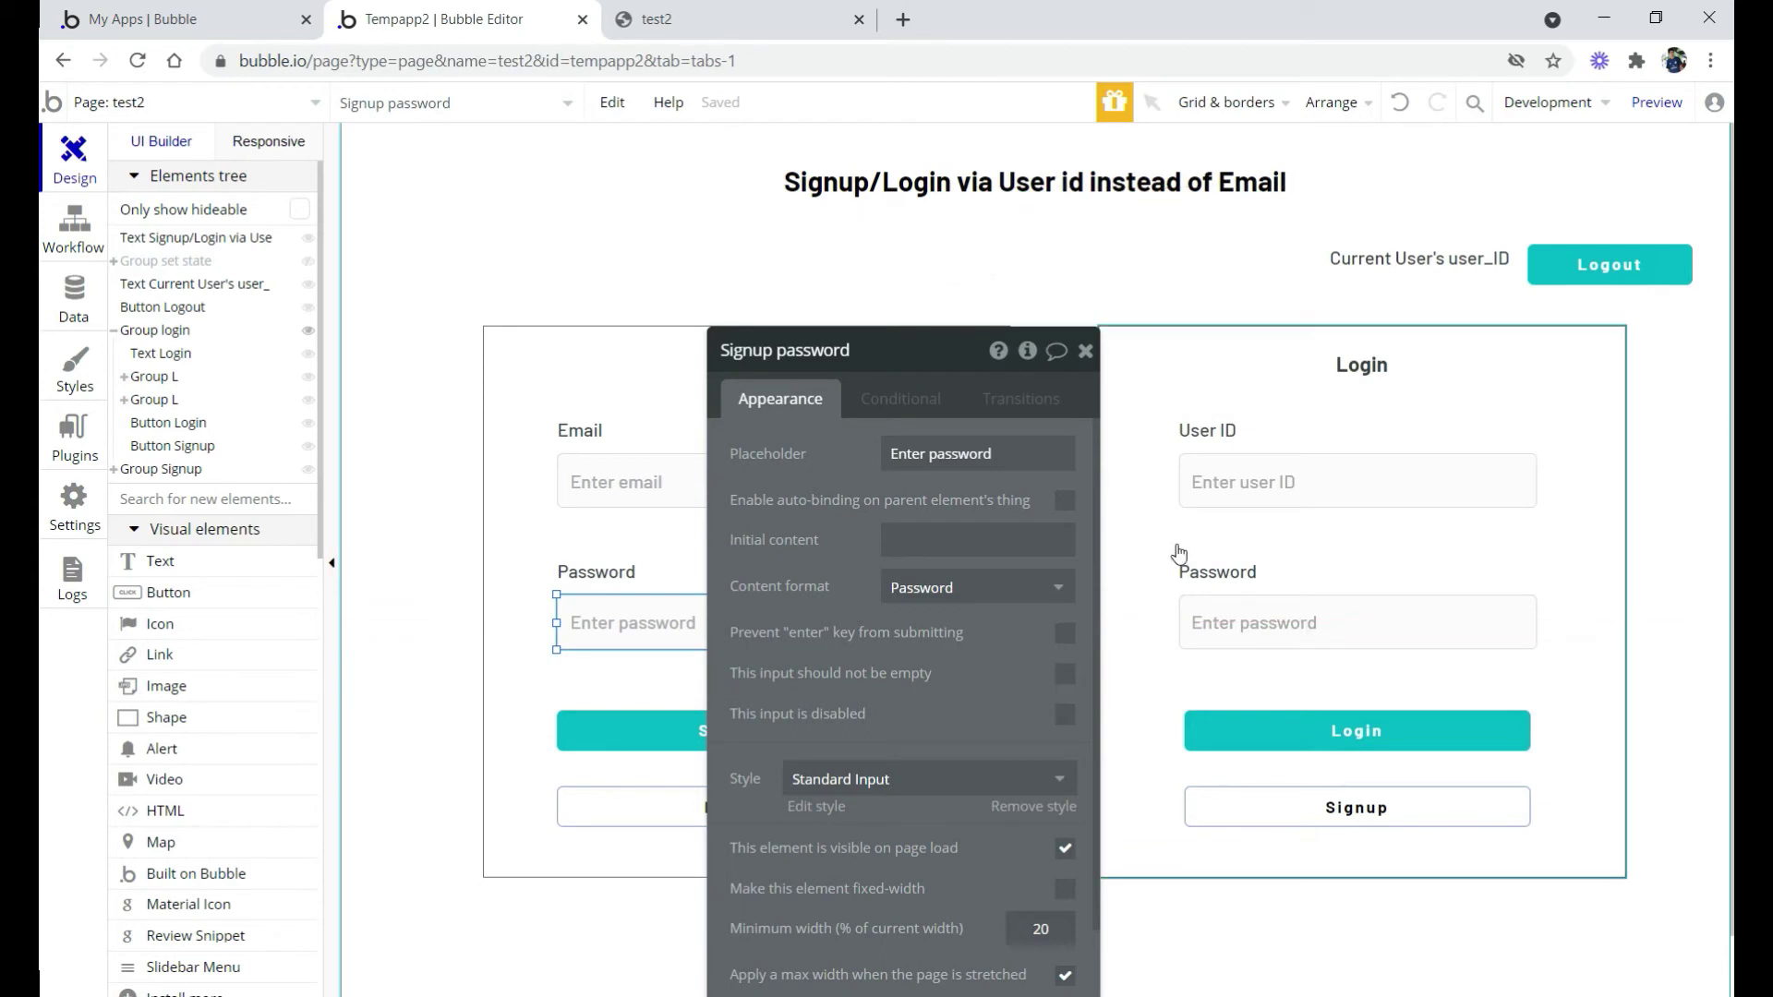
{"action": "left_click", "coordinate": [1269, 482]}
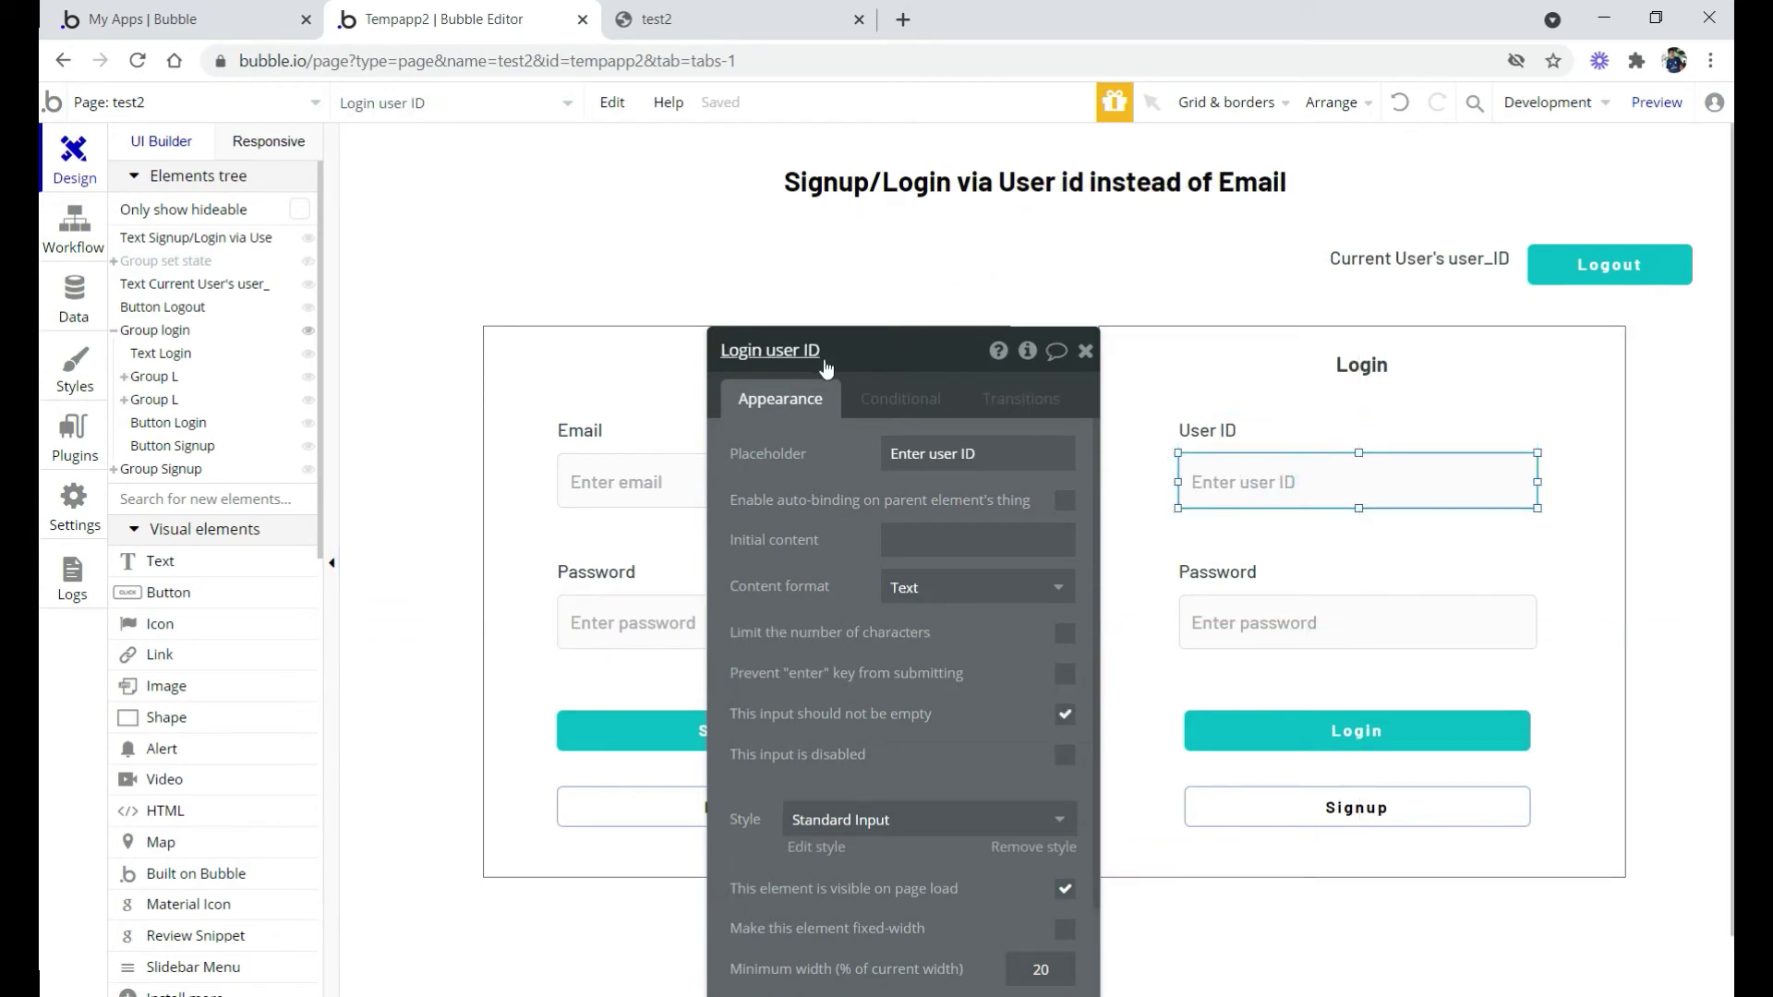
{"action": "left_click", "coordinate": [1256, 623]}
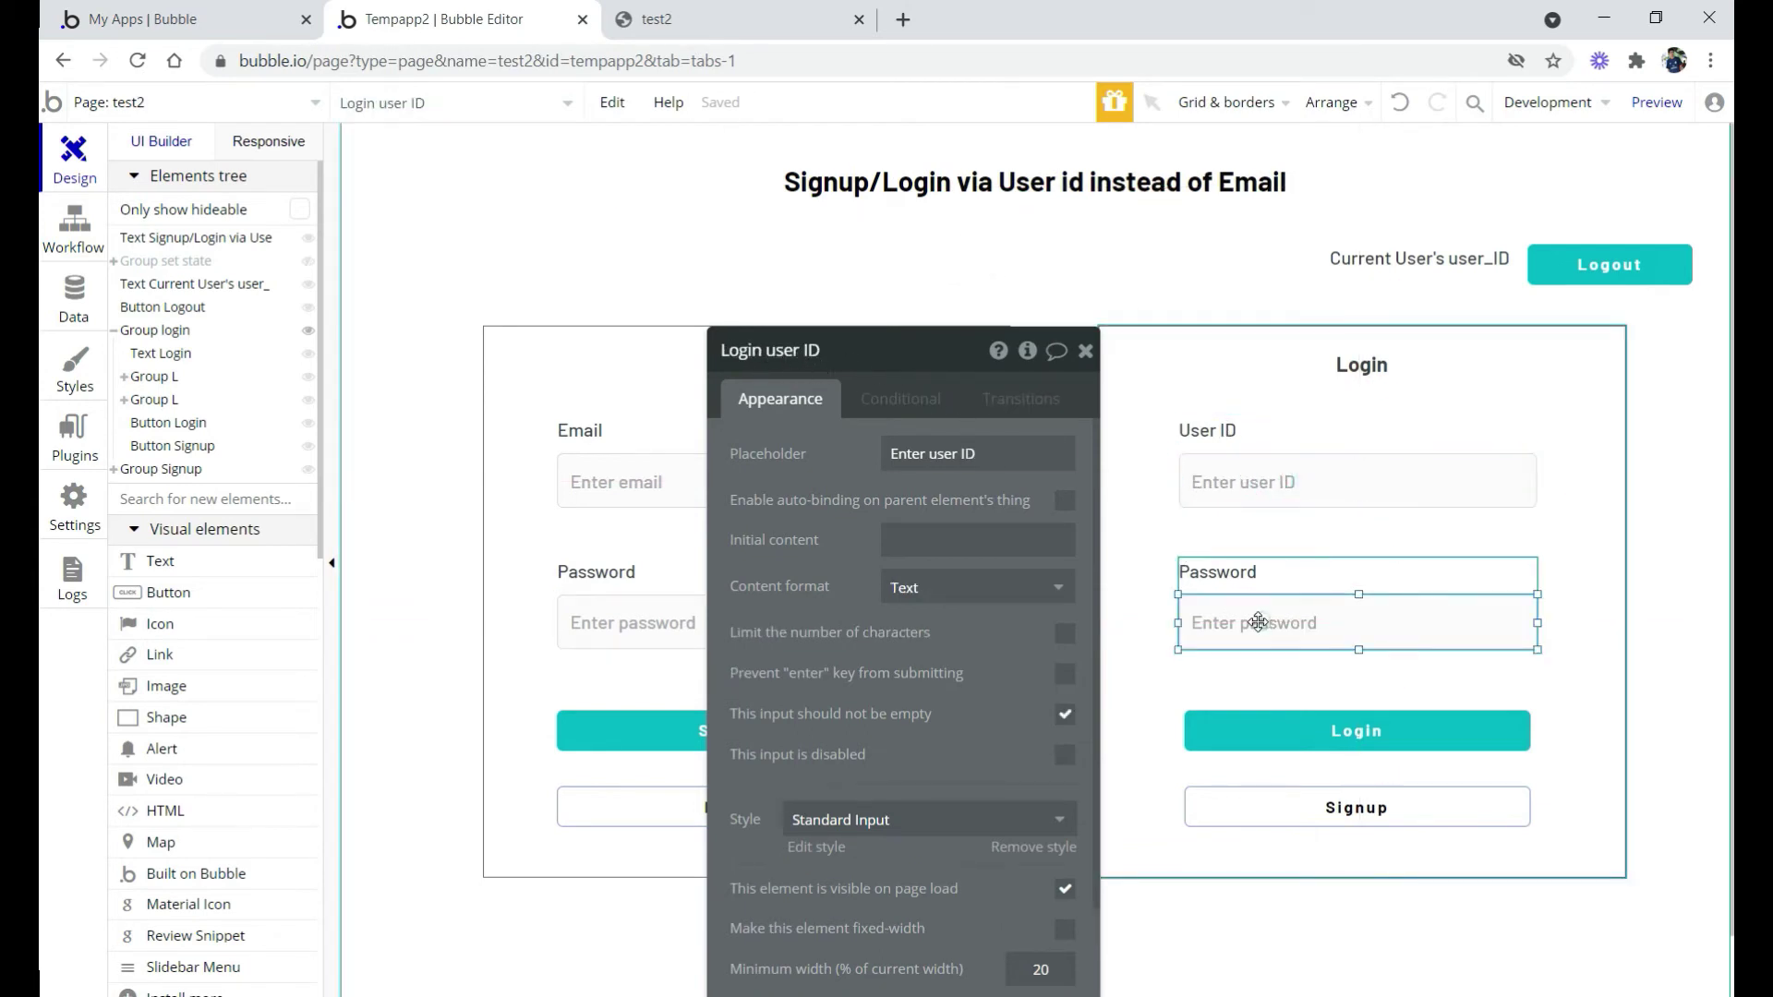
{"action": "left_click", "coordinate": [1348, 744]}
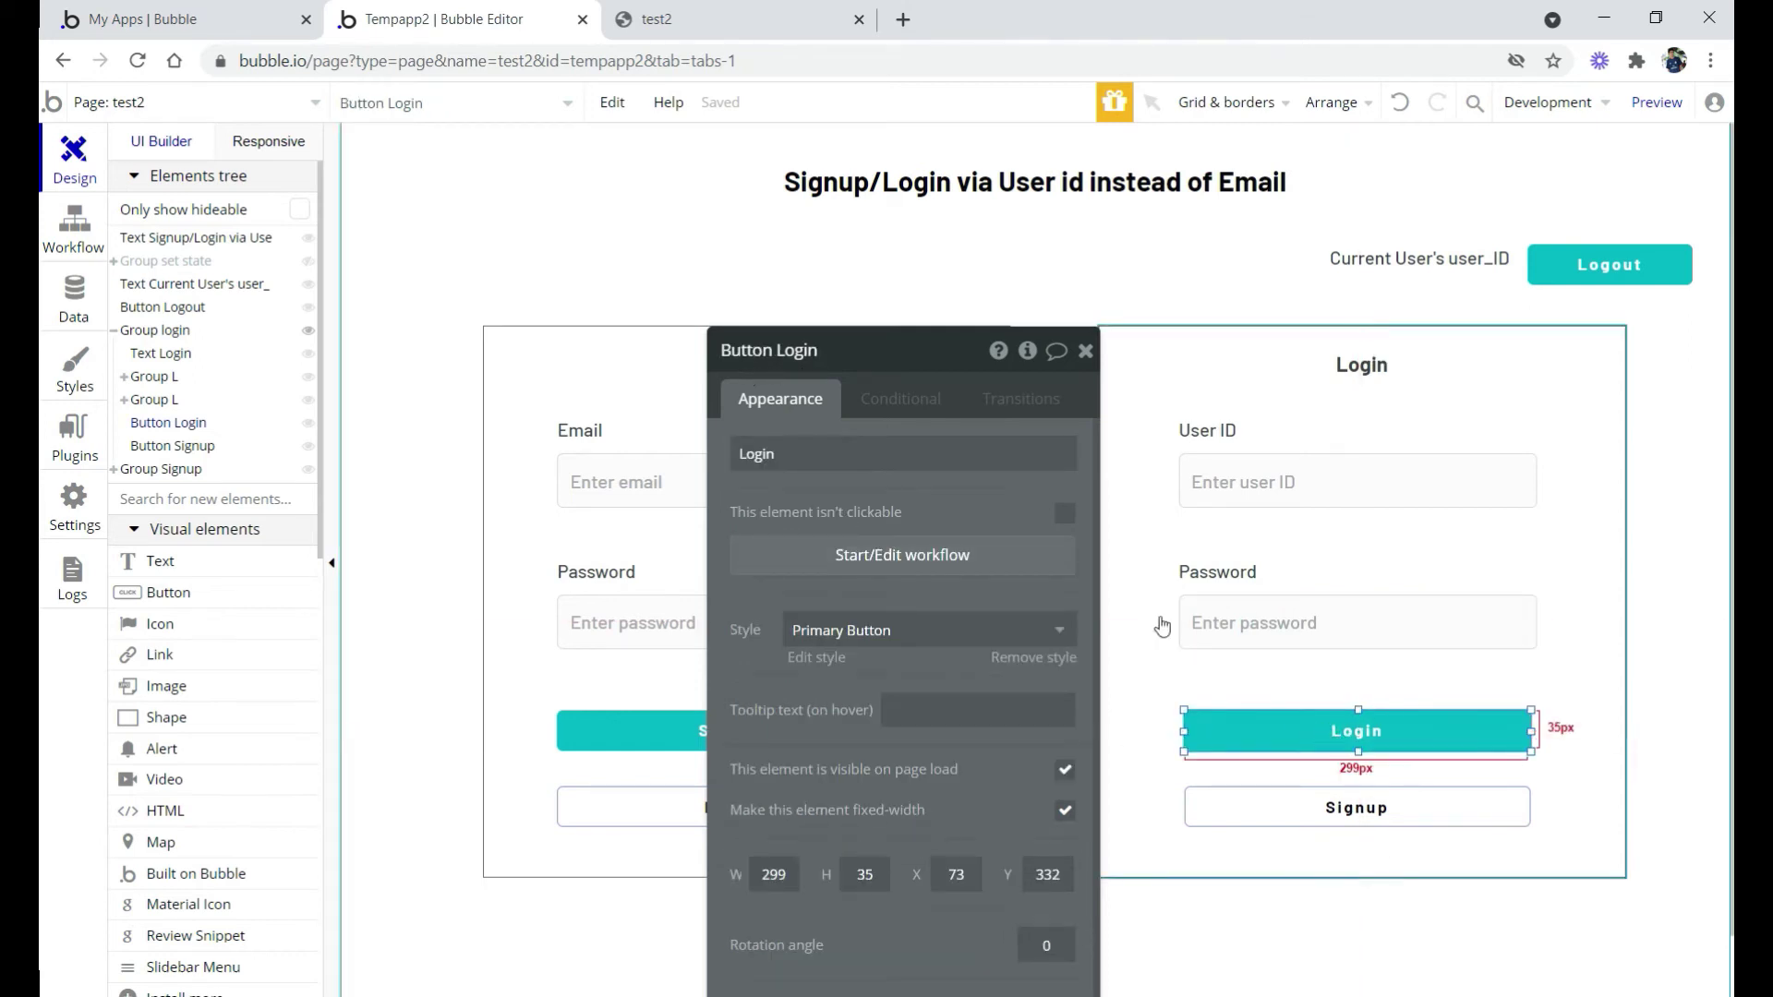
Add a 'Log the user in' action as step 1 of the Login button's workflow
{"action": "left_click", "coordinate": [878, 557]}
{"action": "left_click", "coordinate": [472, 396]}
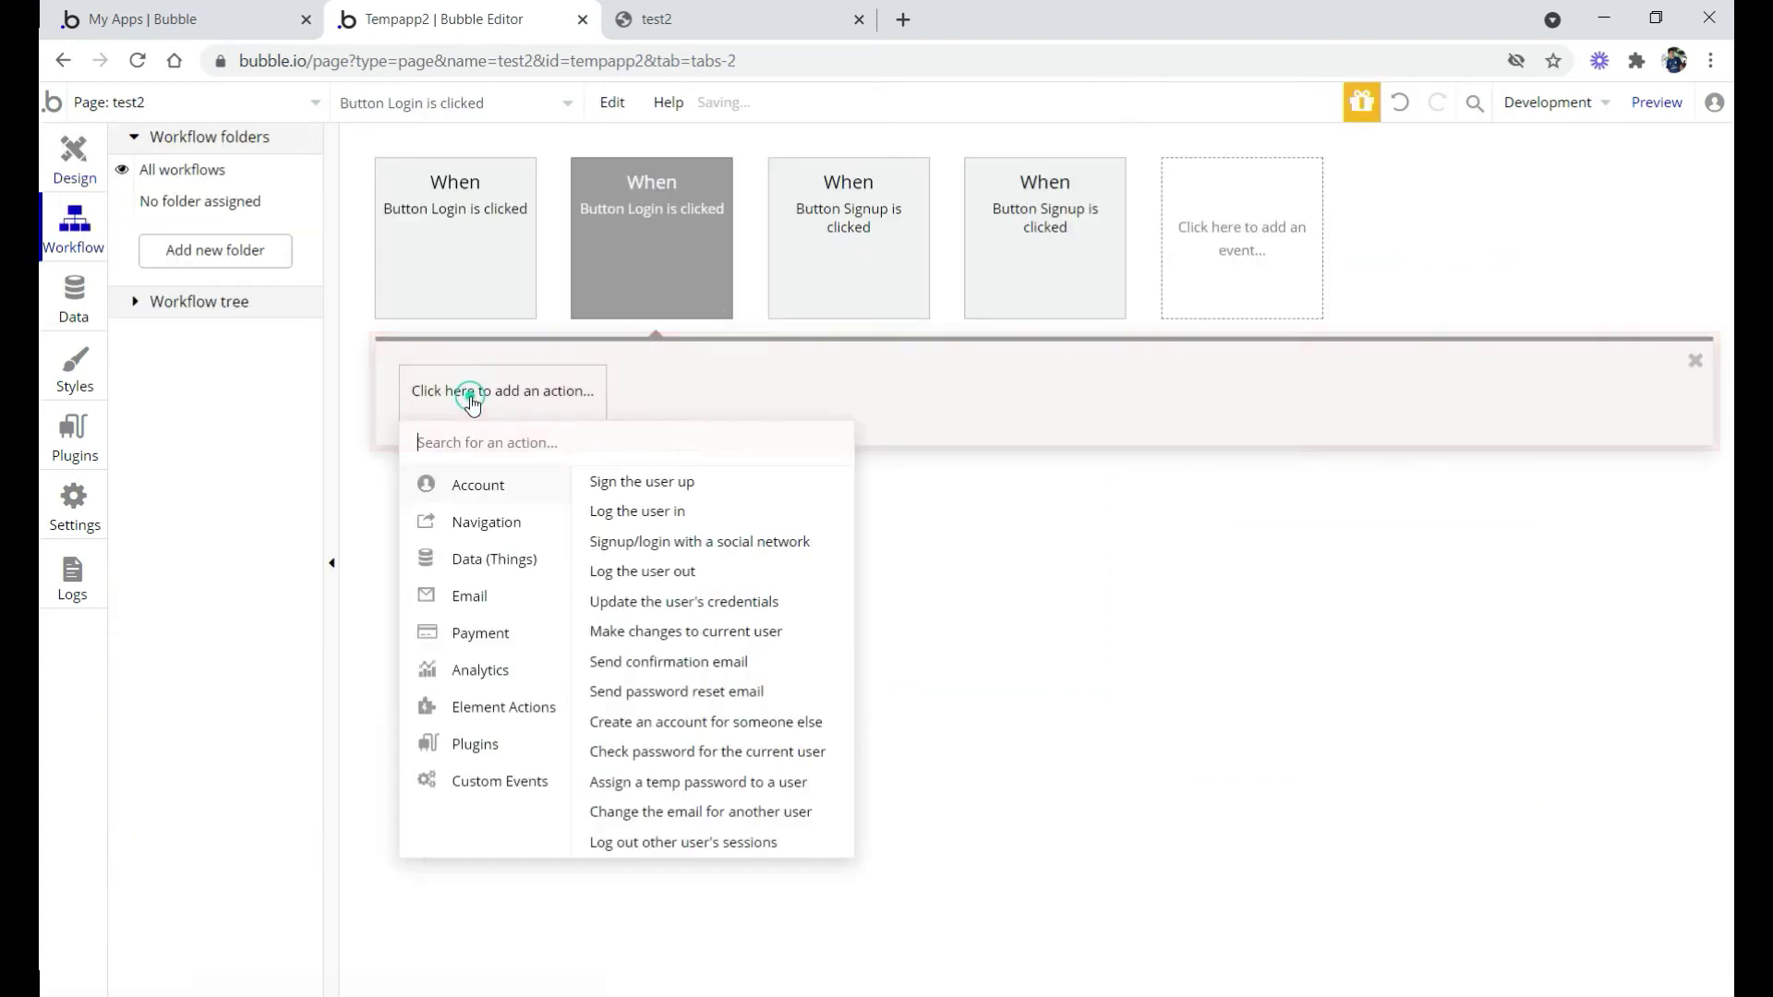
{"action": "type", "text": "log"}
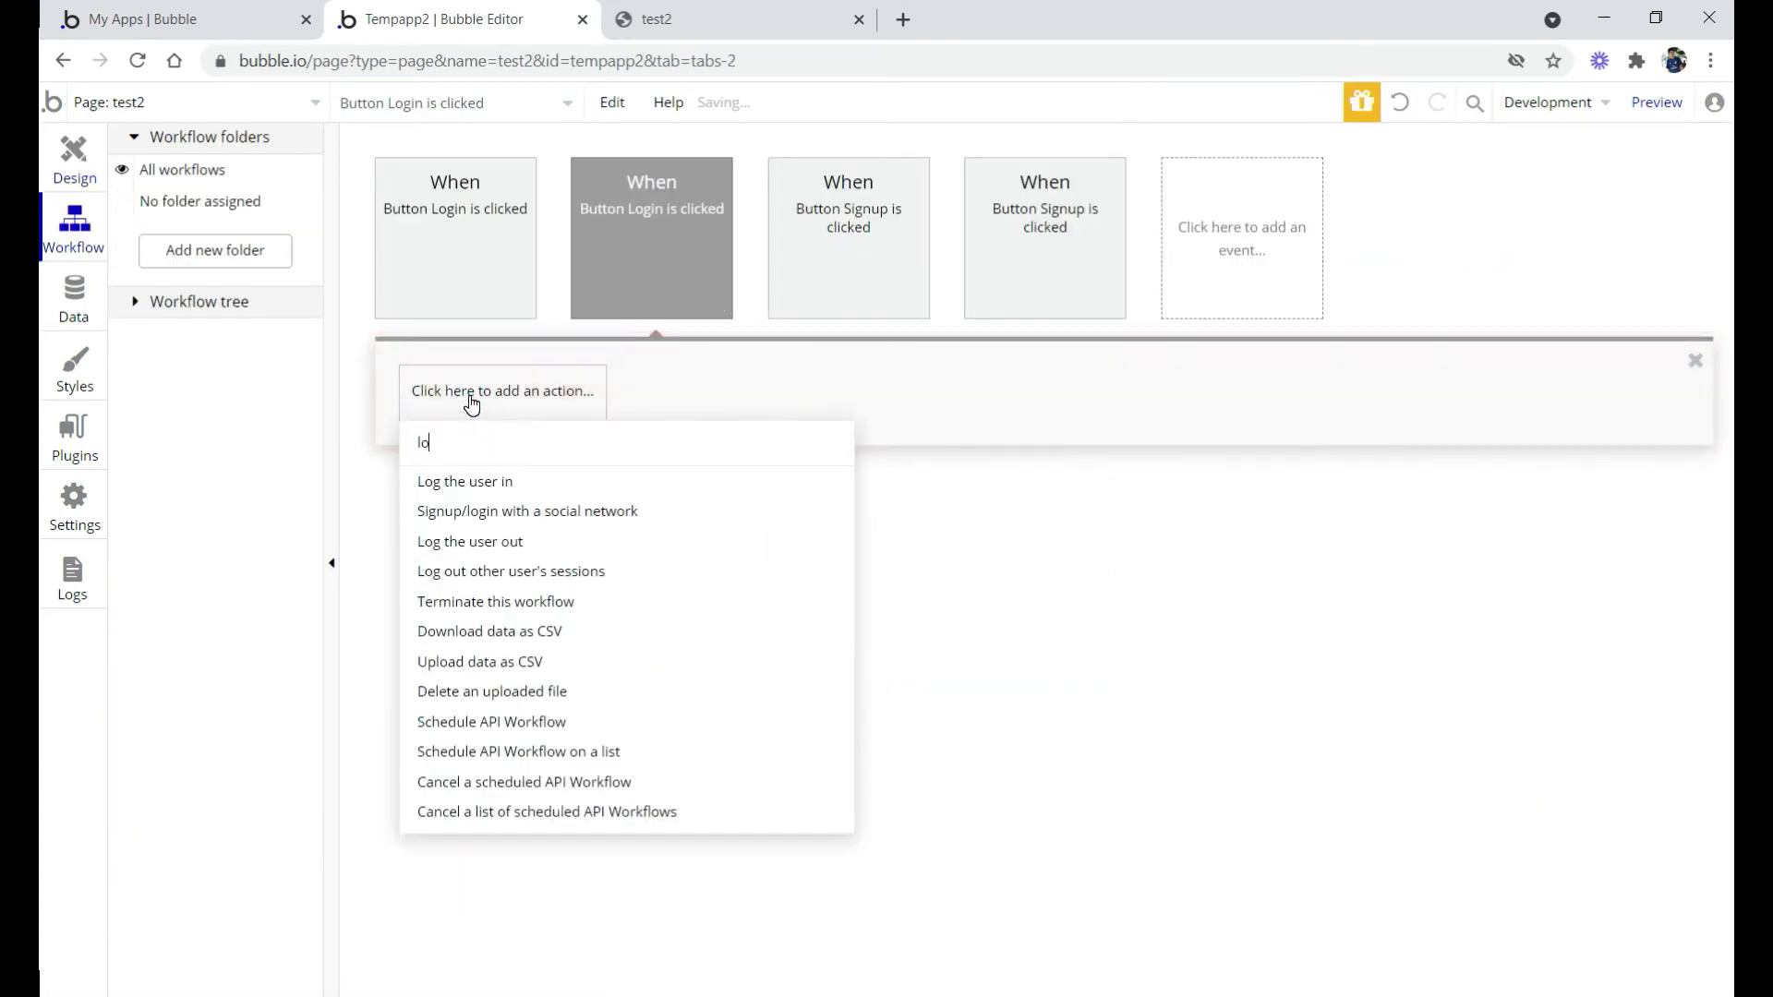
{"action": "left_click", "coordinate": [469, 483]}
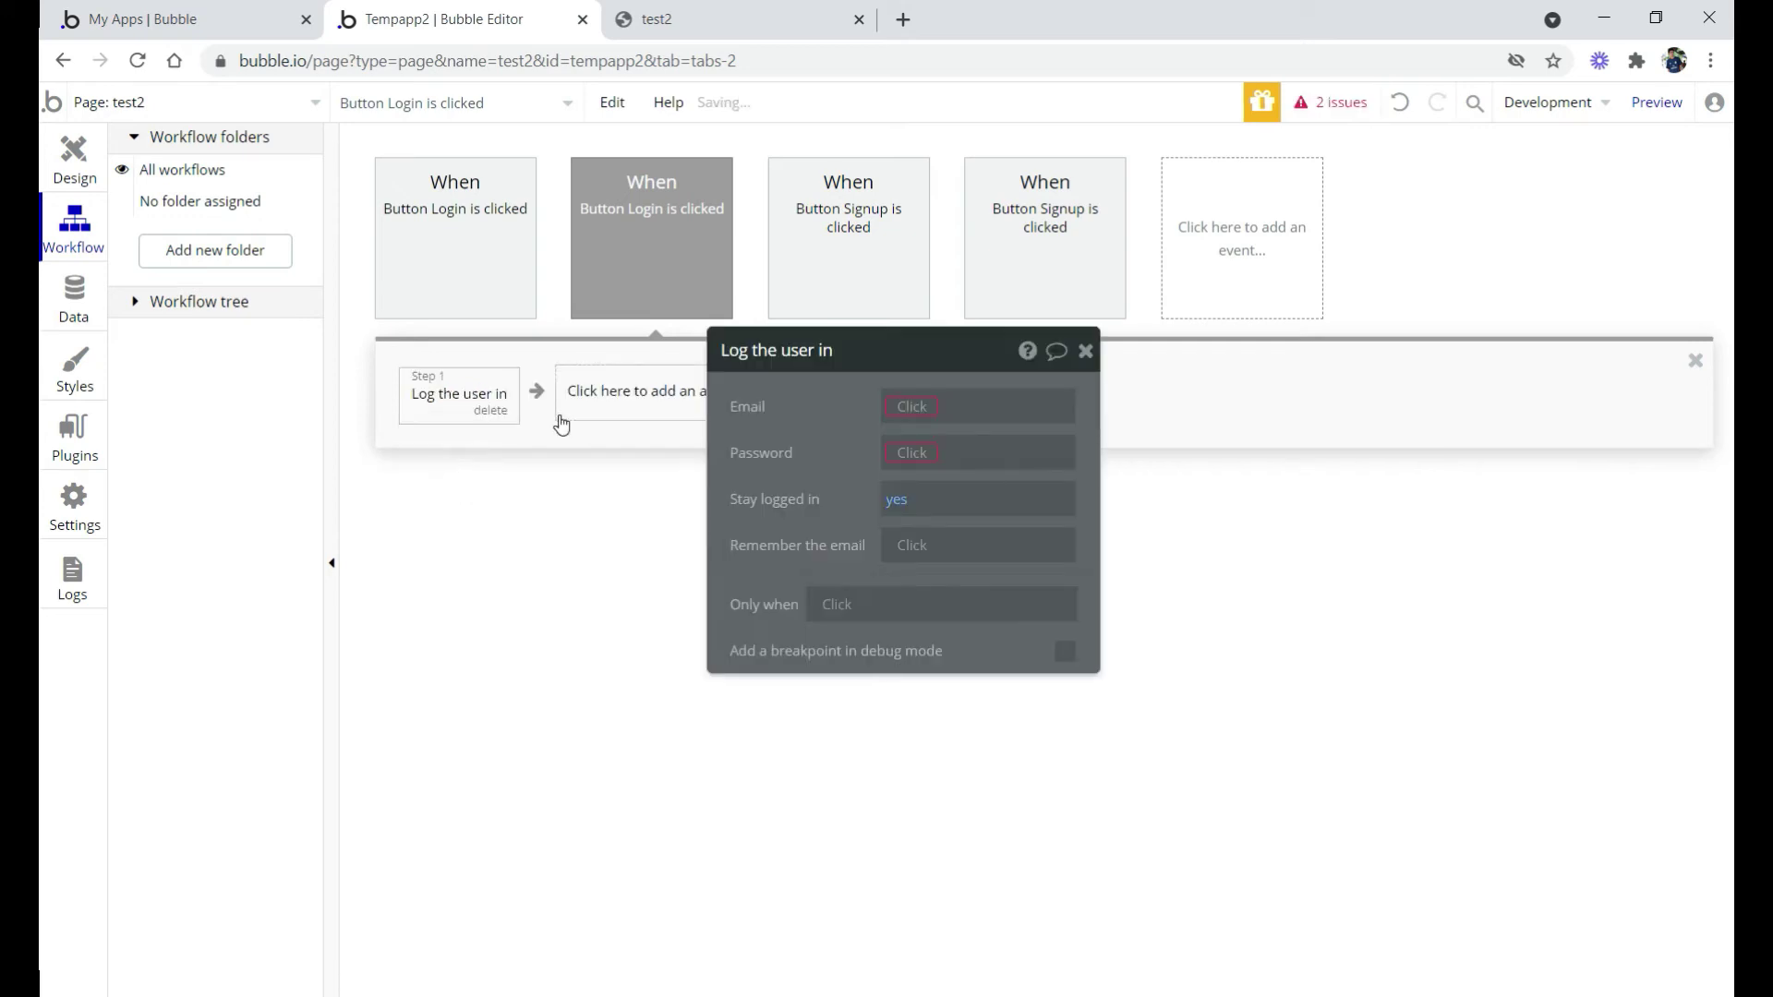
Set the login Email to a search for Users with a 'user_id =' constraint
{"action": "left_click", "coordinate": [909, 412]}
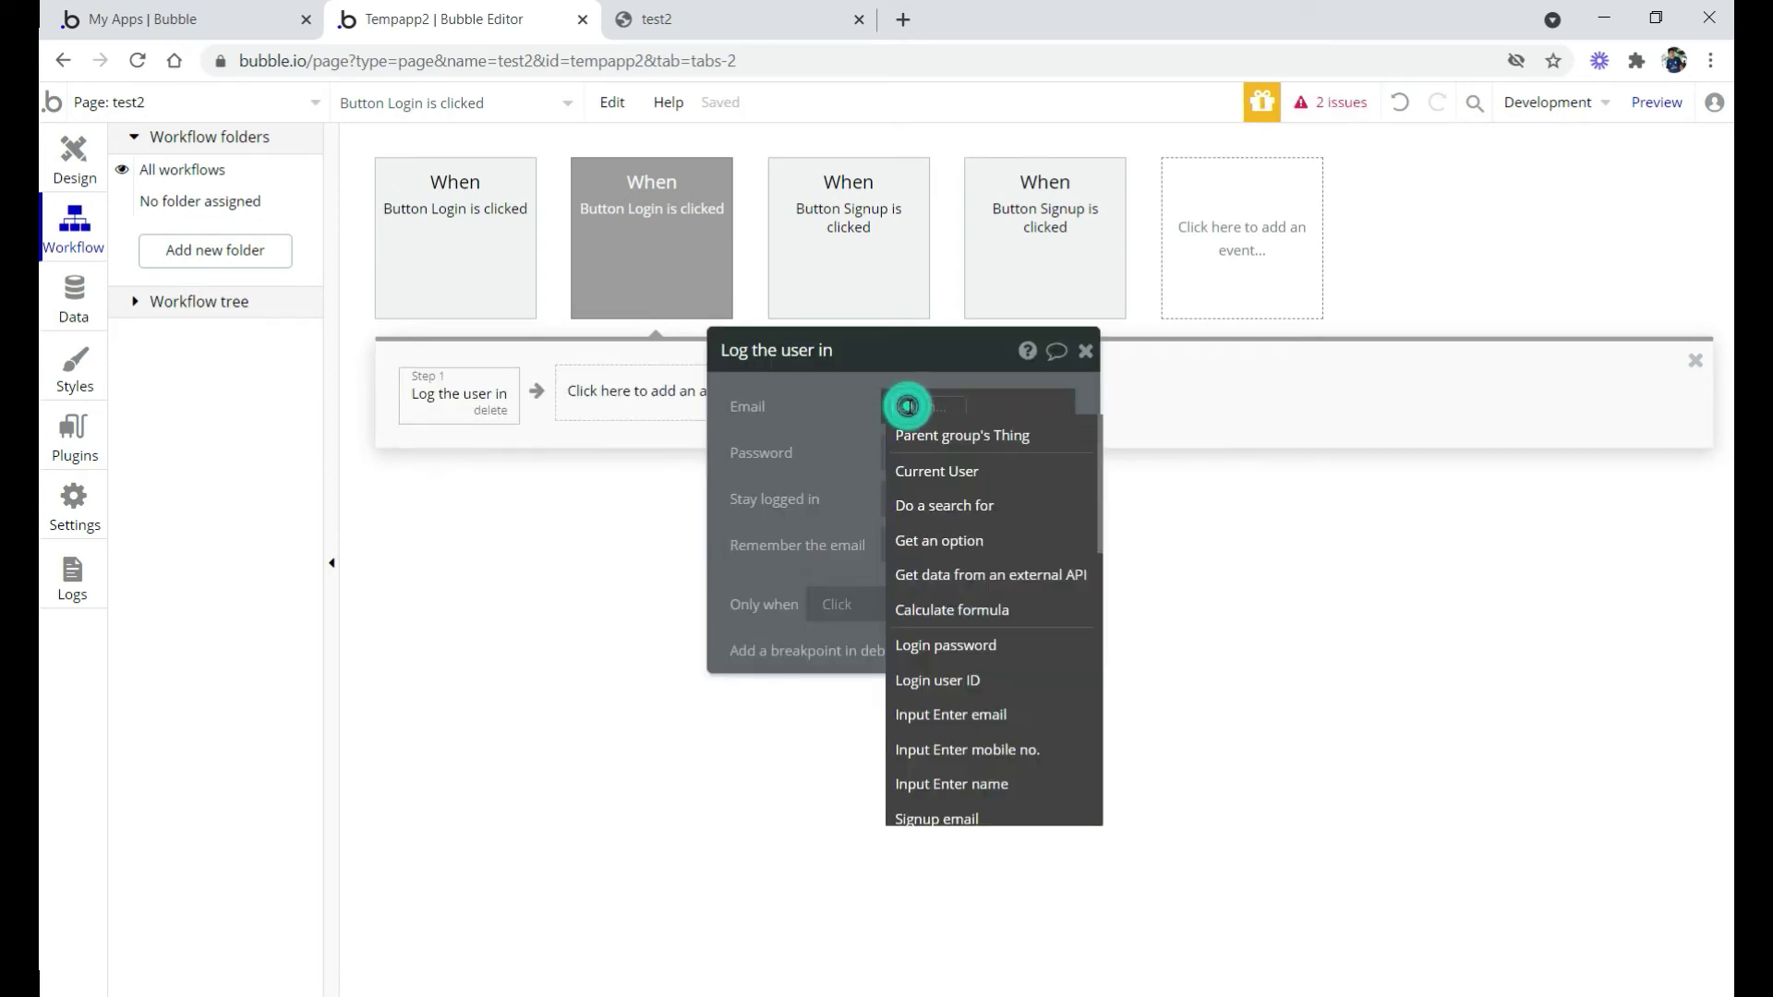
{"action": "left_click", "coordinate": [941, 514]}
{"action": "left_click", "coordinate": [535, 403]}
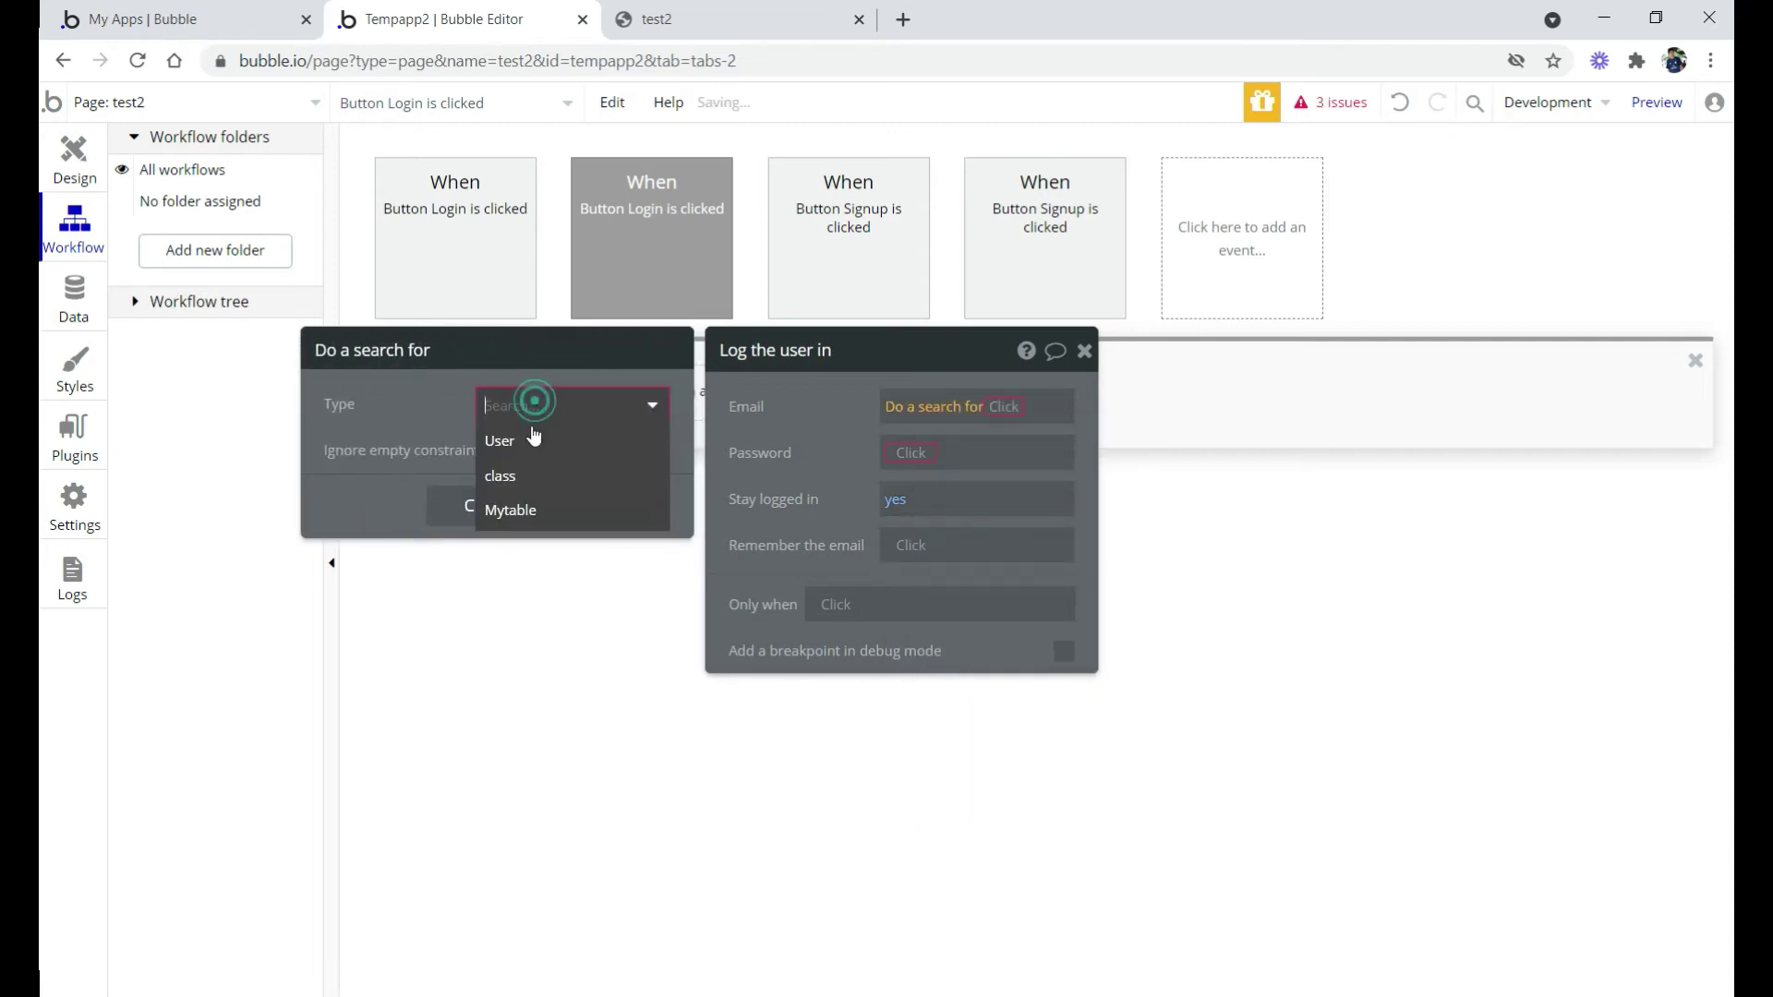
{"action": "left_click", "coordinate": [518, 441]}
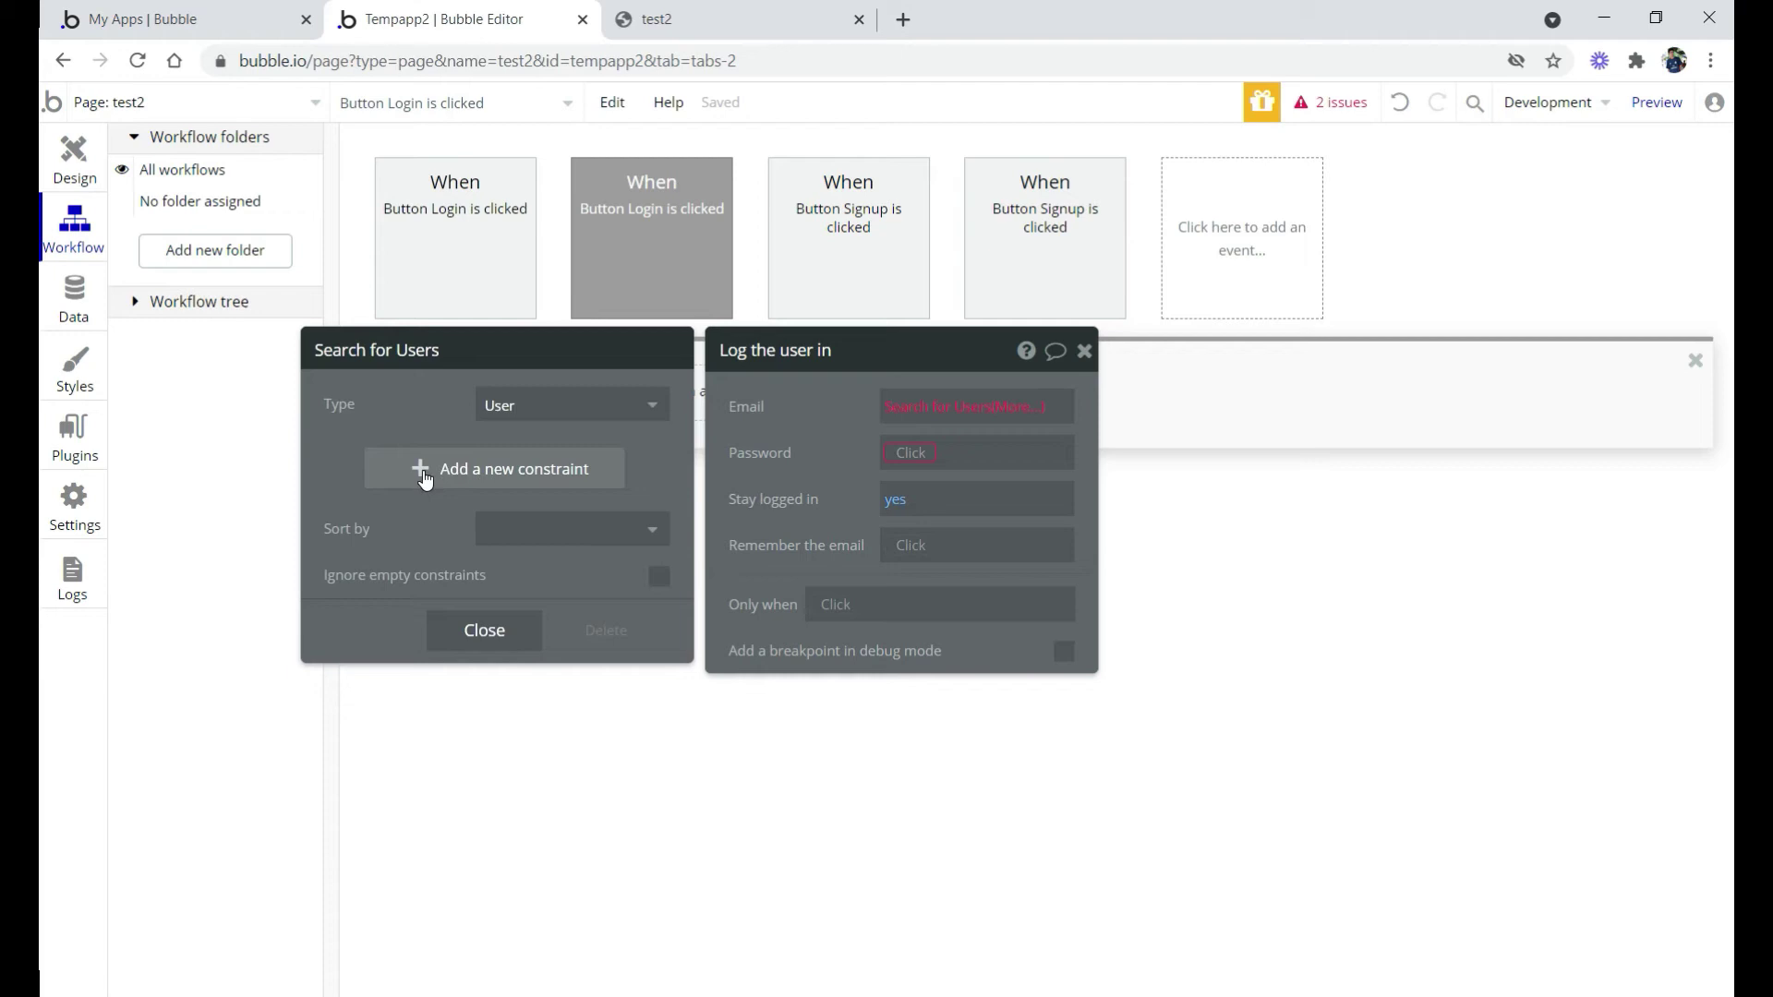
{"action": "left_click", "coordinate": [469, 475]}
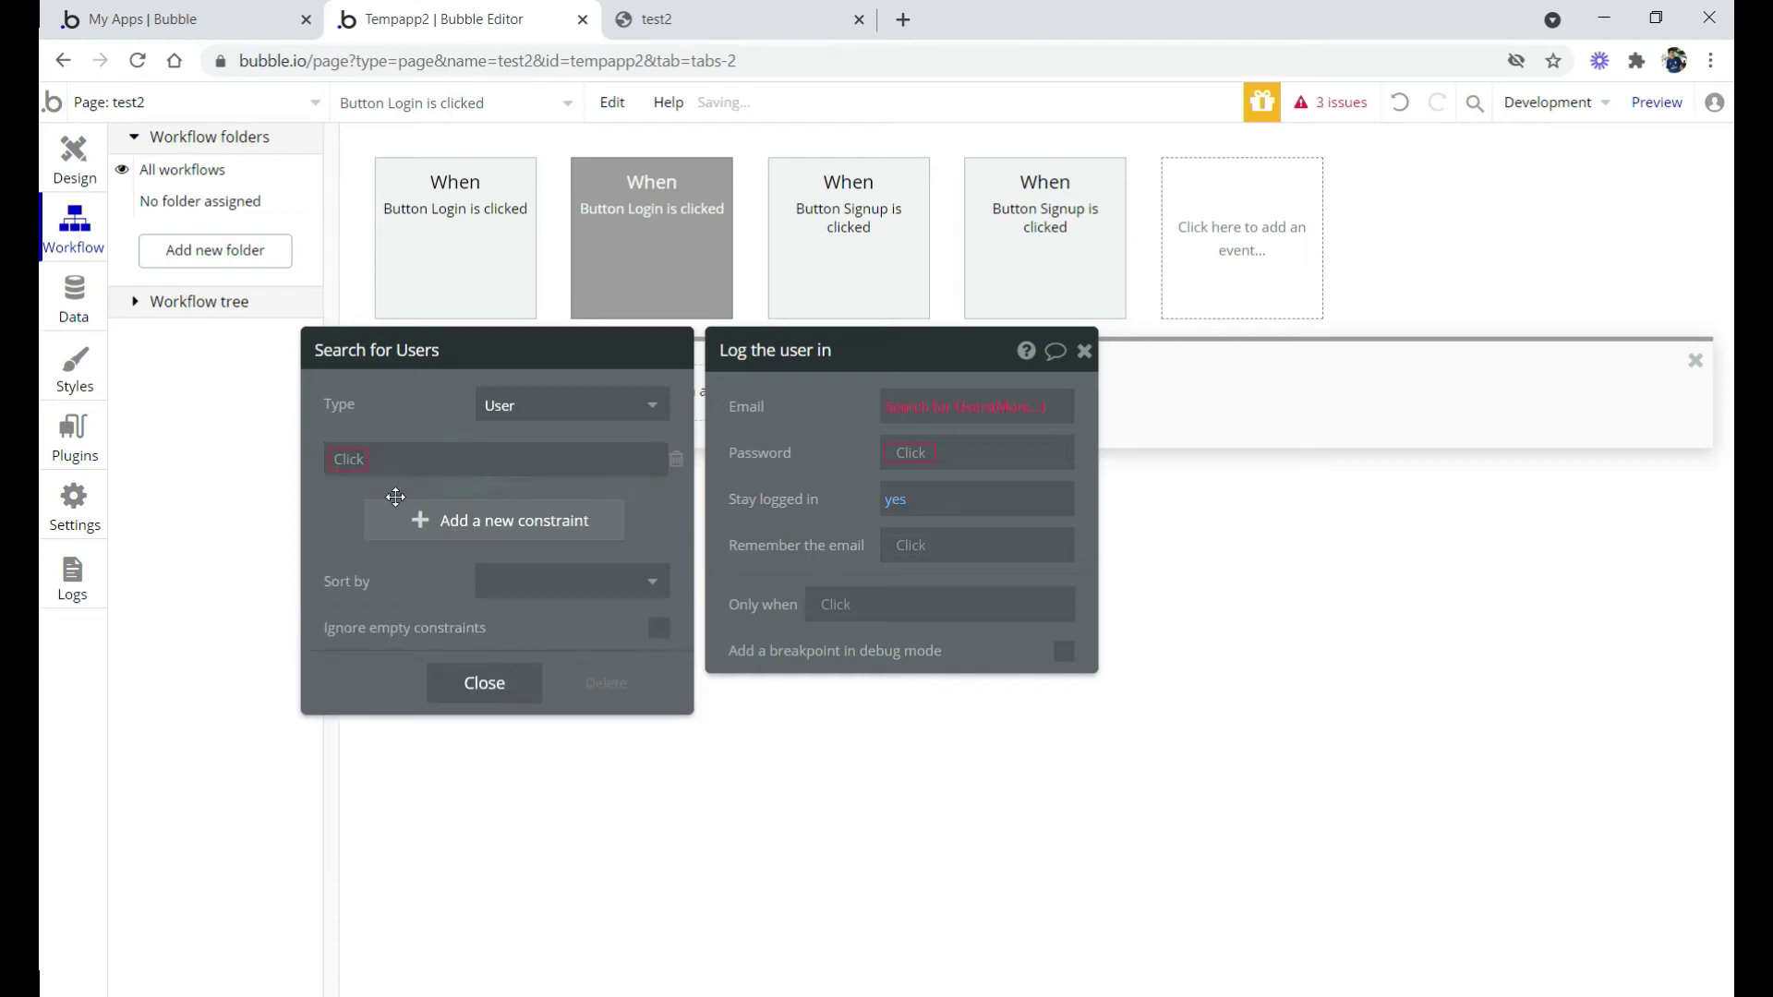
{"action": "left_click", "coordinate": [349, 465]}
{"action": "left_click", "coordinate": [368, 524]}
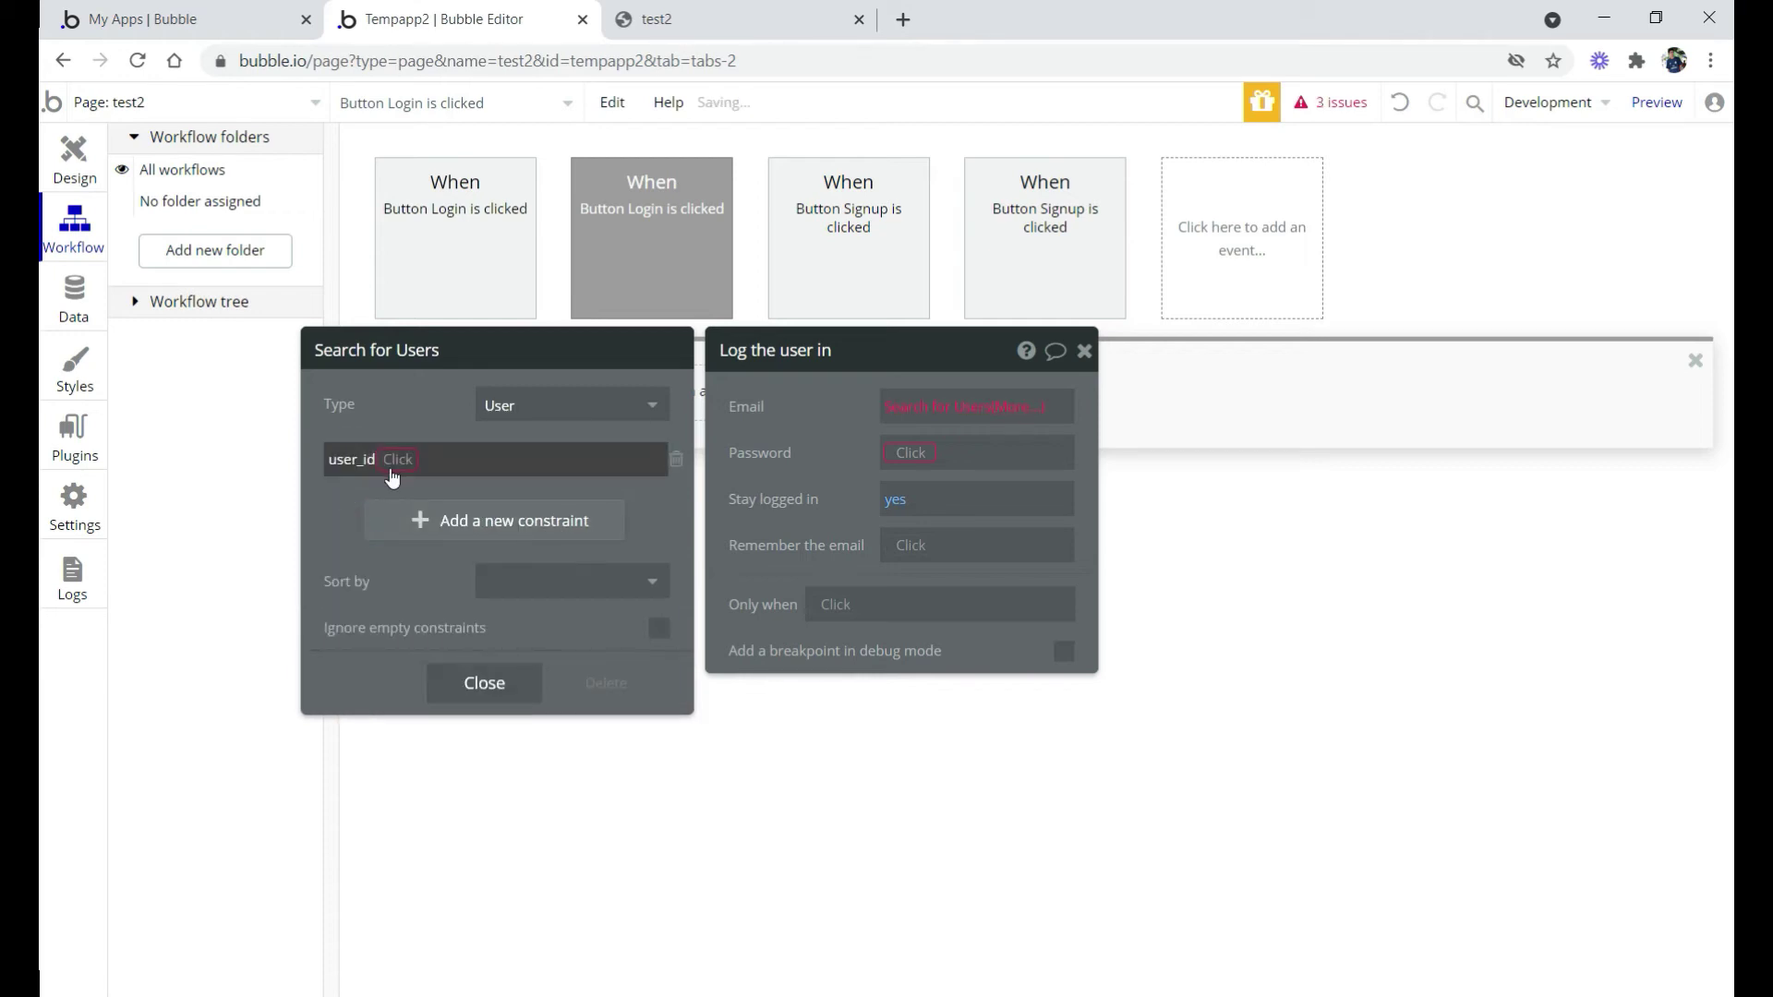
{"action": "left_click", "coordinate": [395, 461]}
{"action": "left_click", "coordinate": [395, 486]}
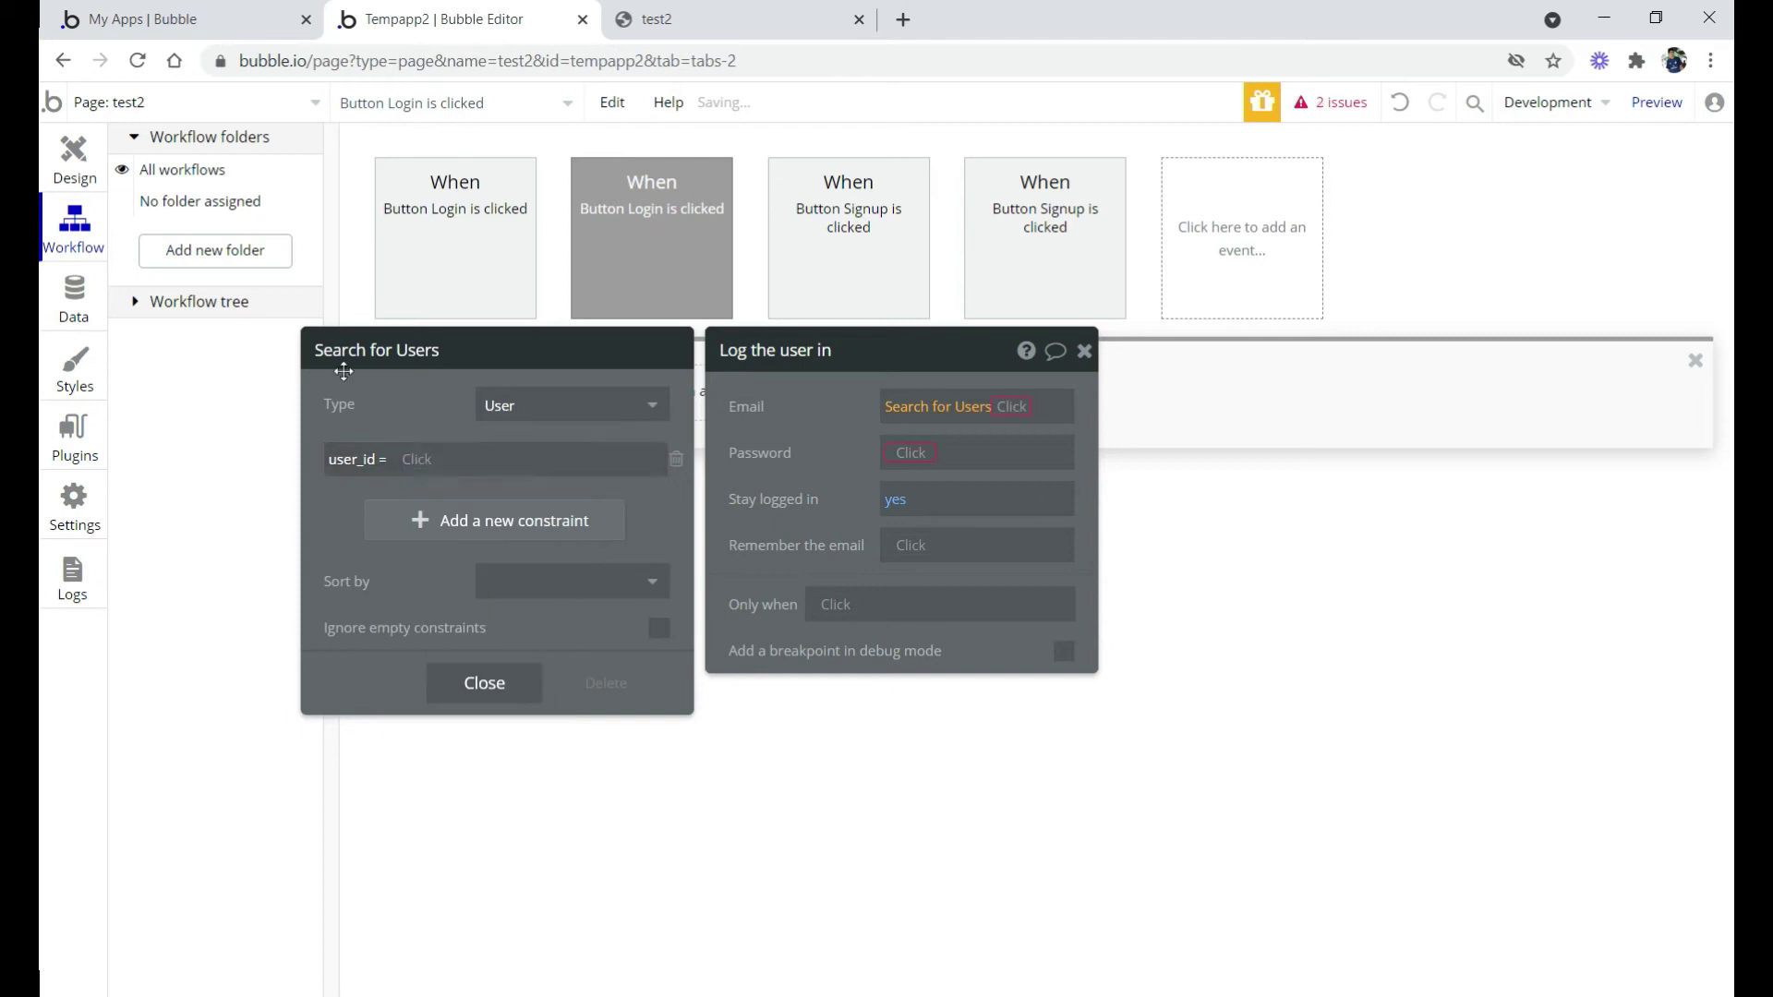
{"action": "left_click", "coordinate": [92, 169]}
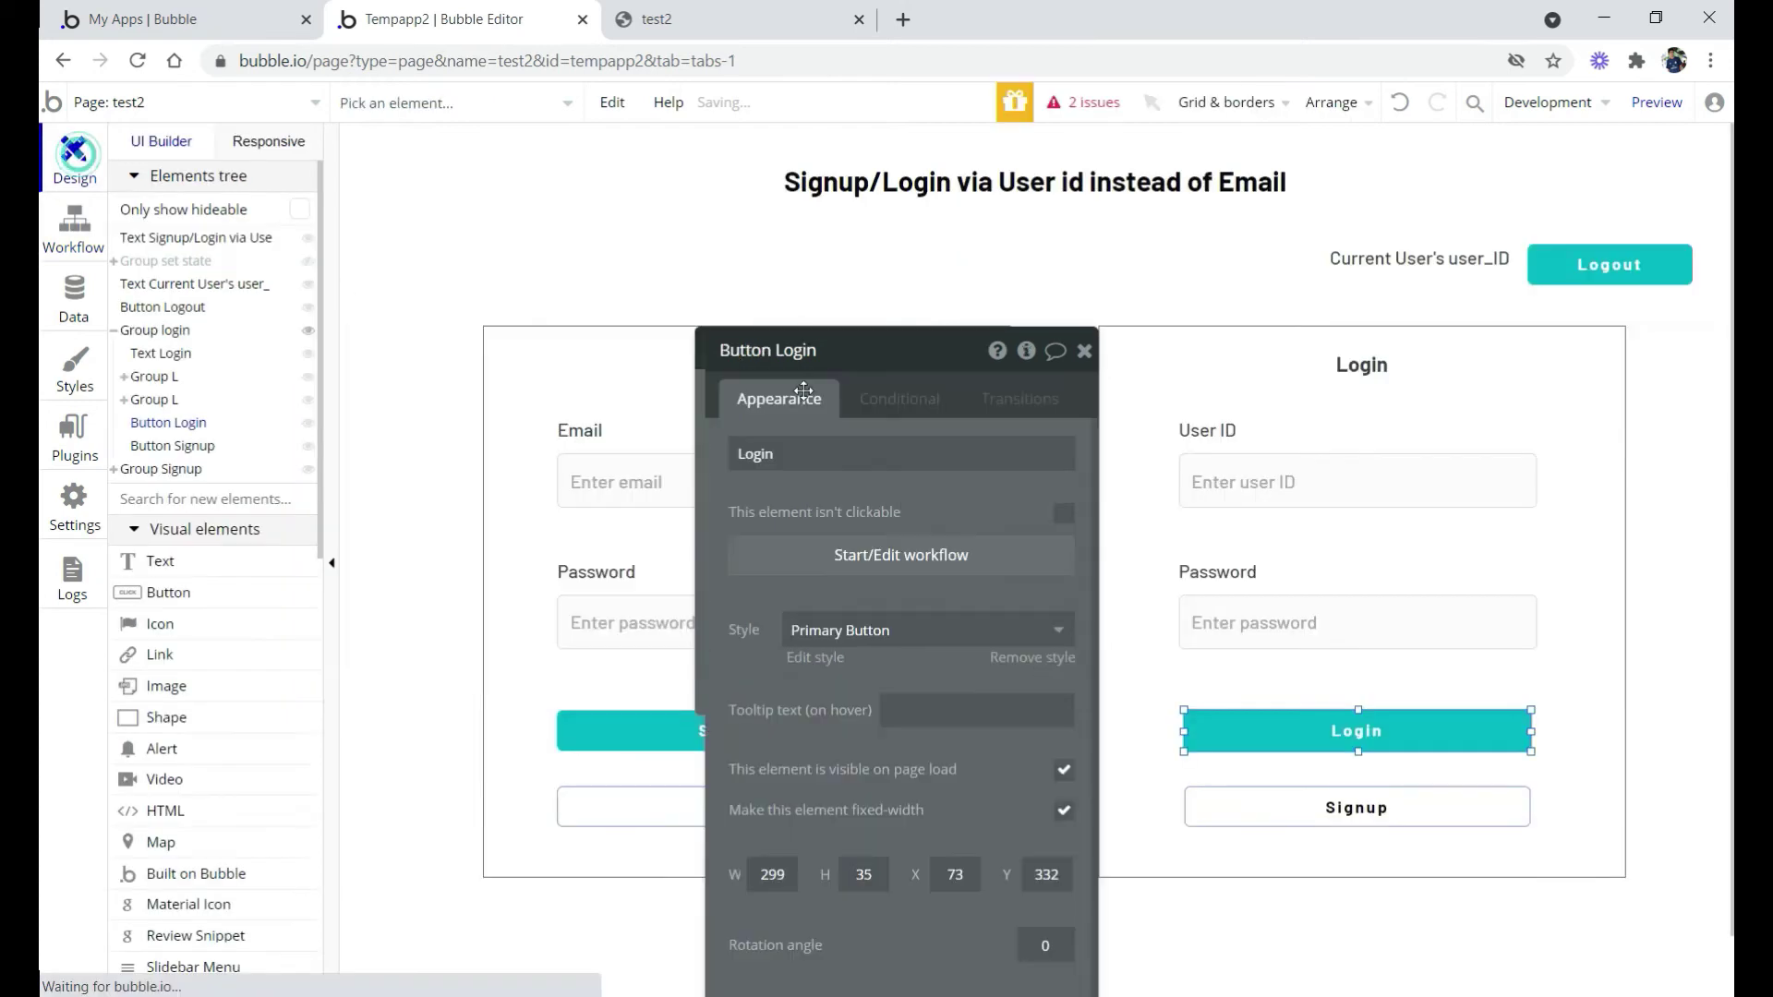
Make the Users search match user_id to the Login user ID input's value
{"action": "left_click", "coordinate": [1263, 490]}
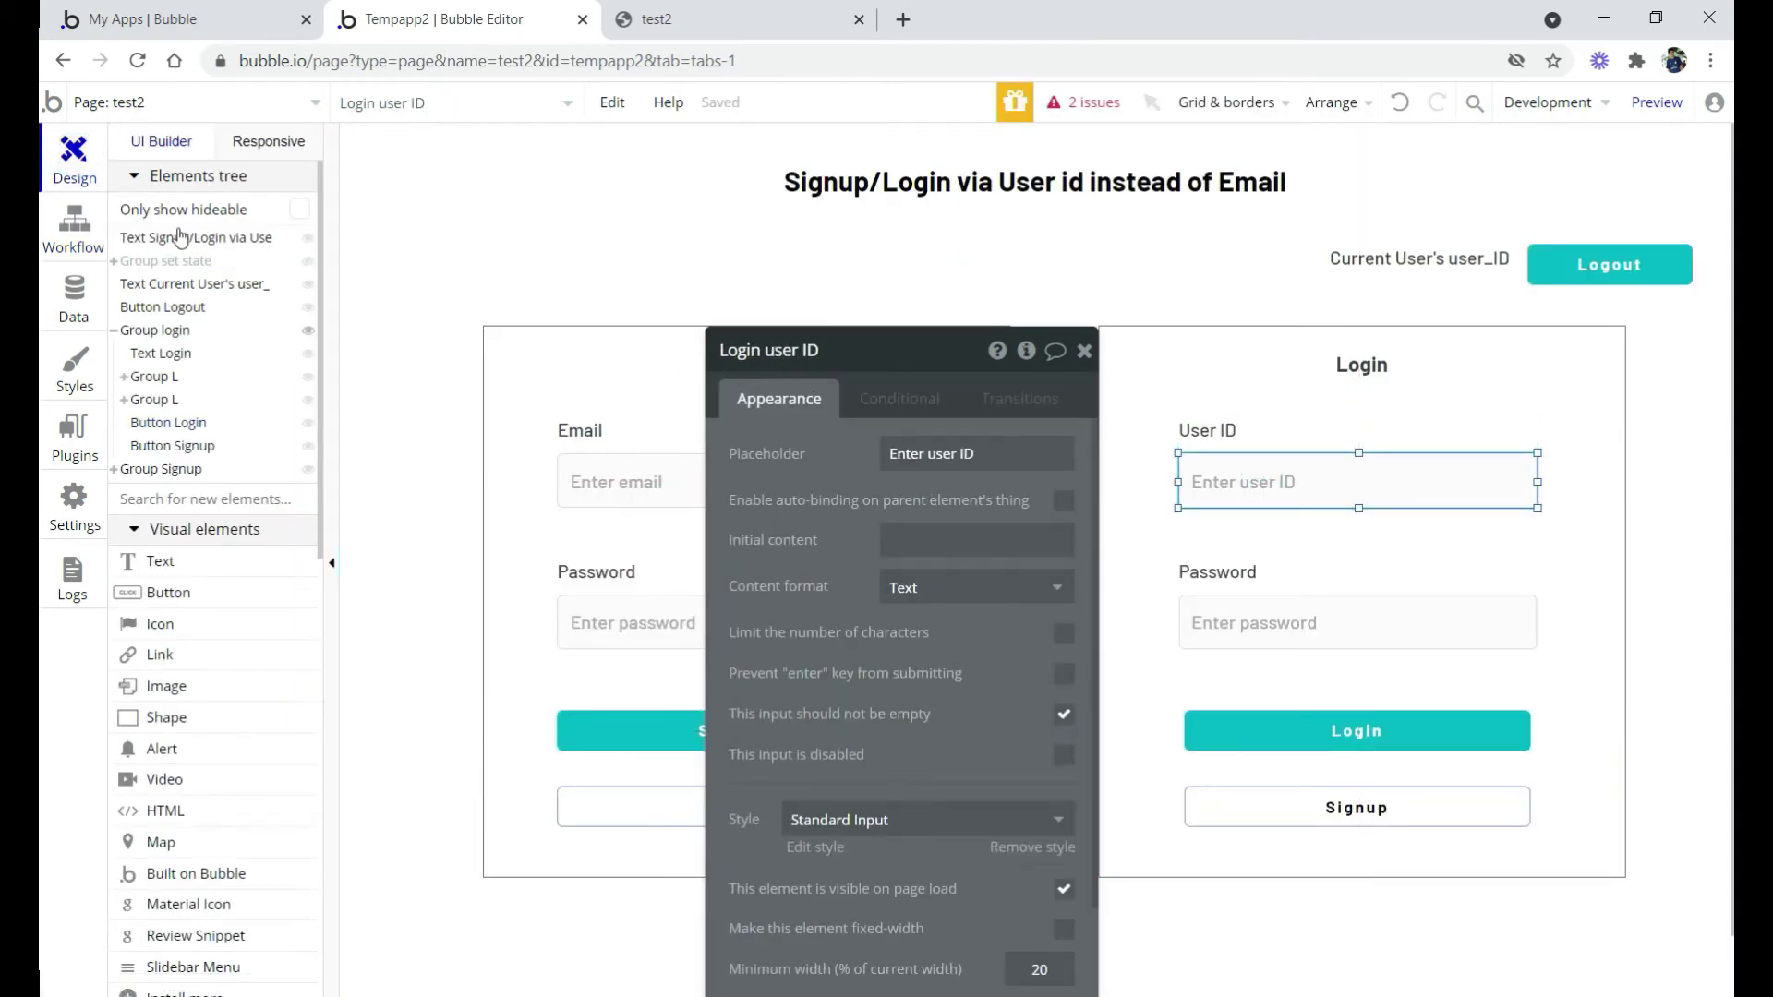
{"action": "left_click", "coordinate": [81, 227]}
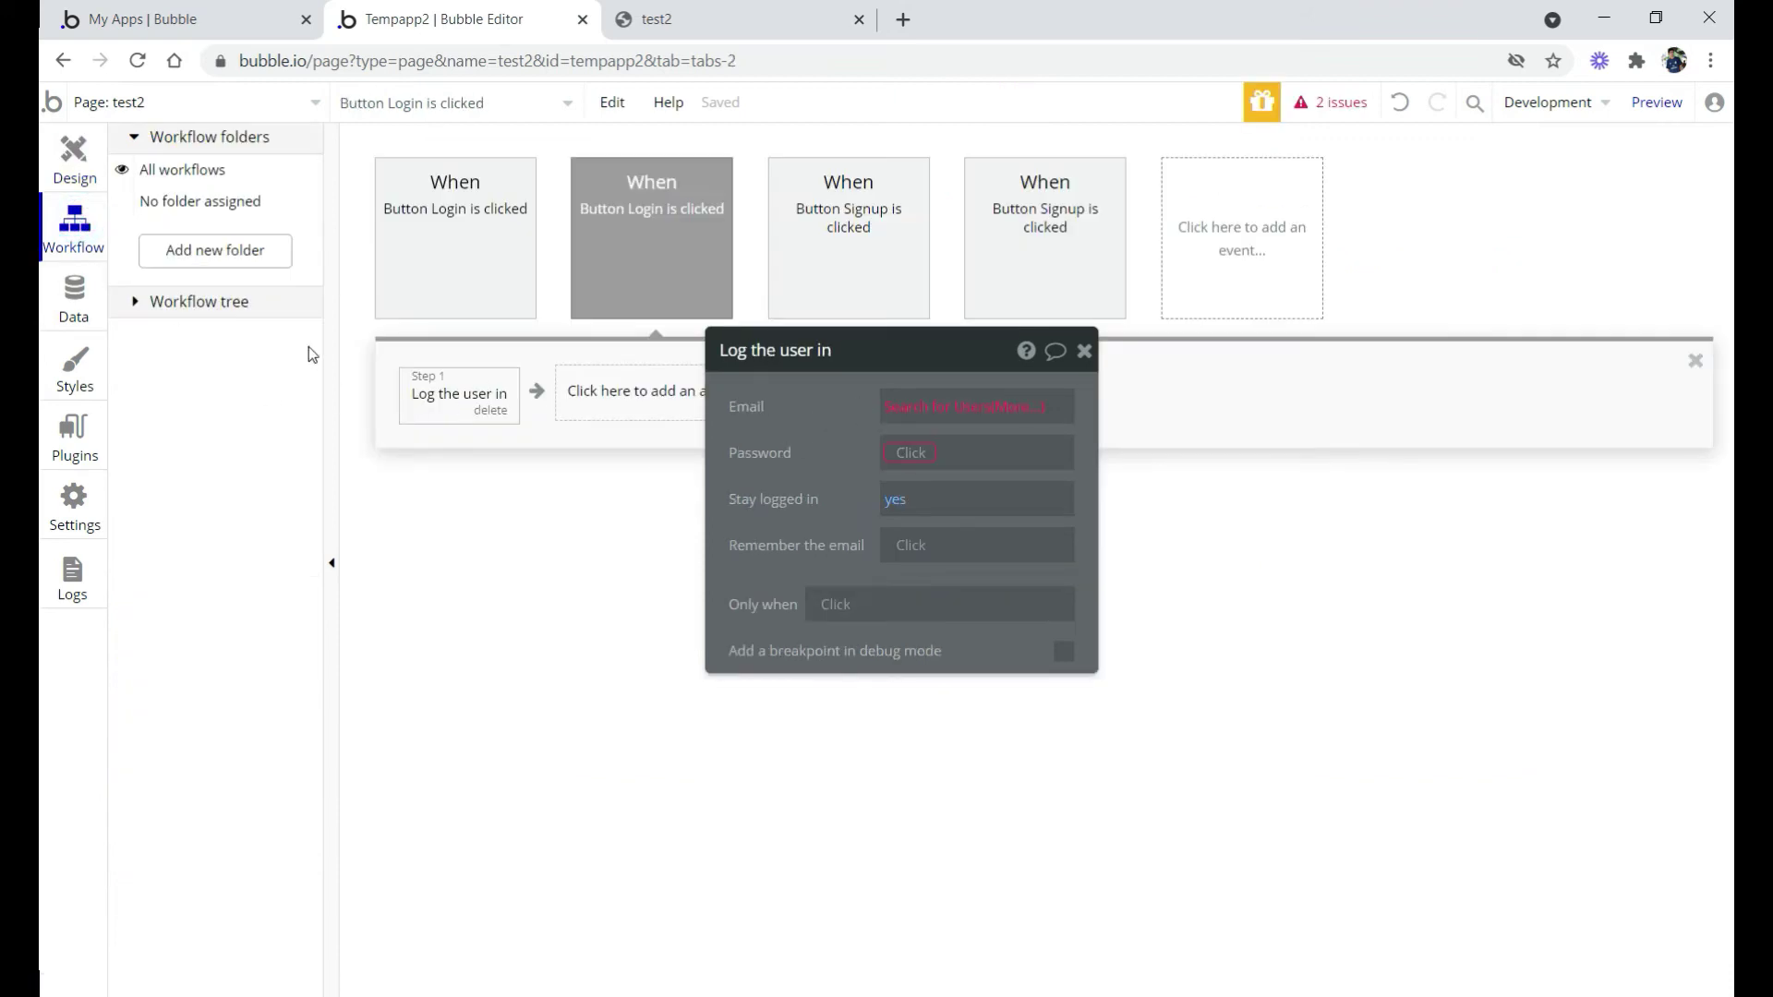
{"action": "left_click", "coordinate": [915, 408]}
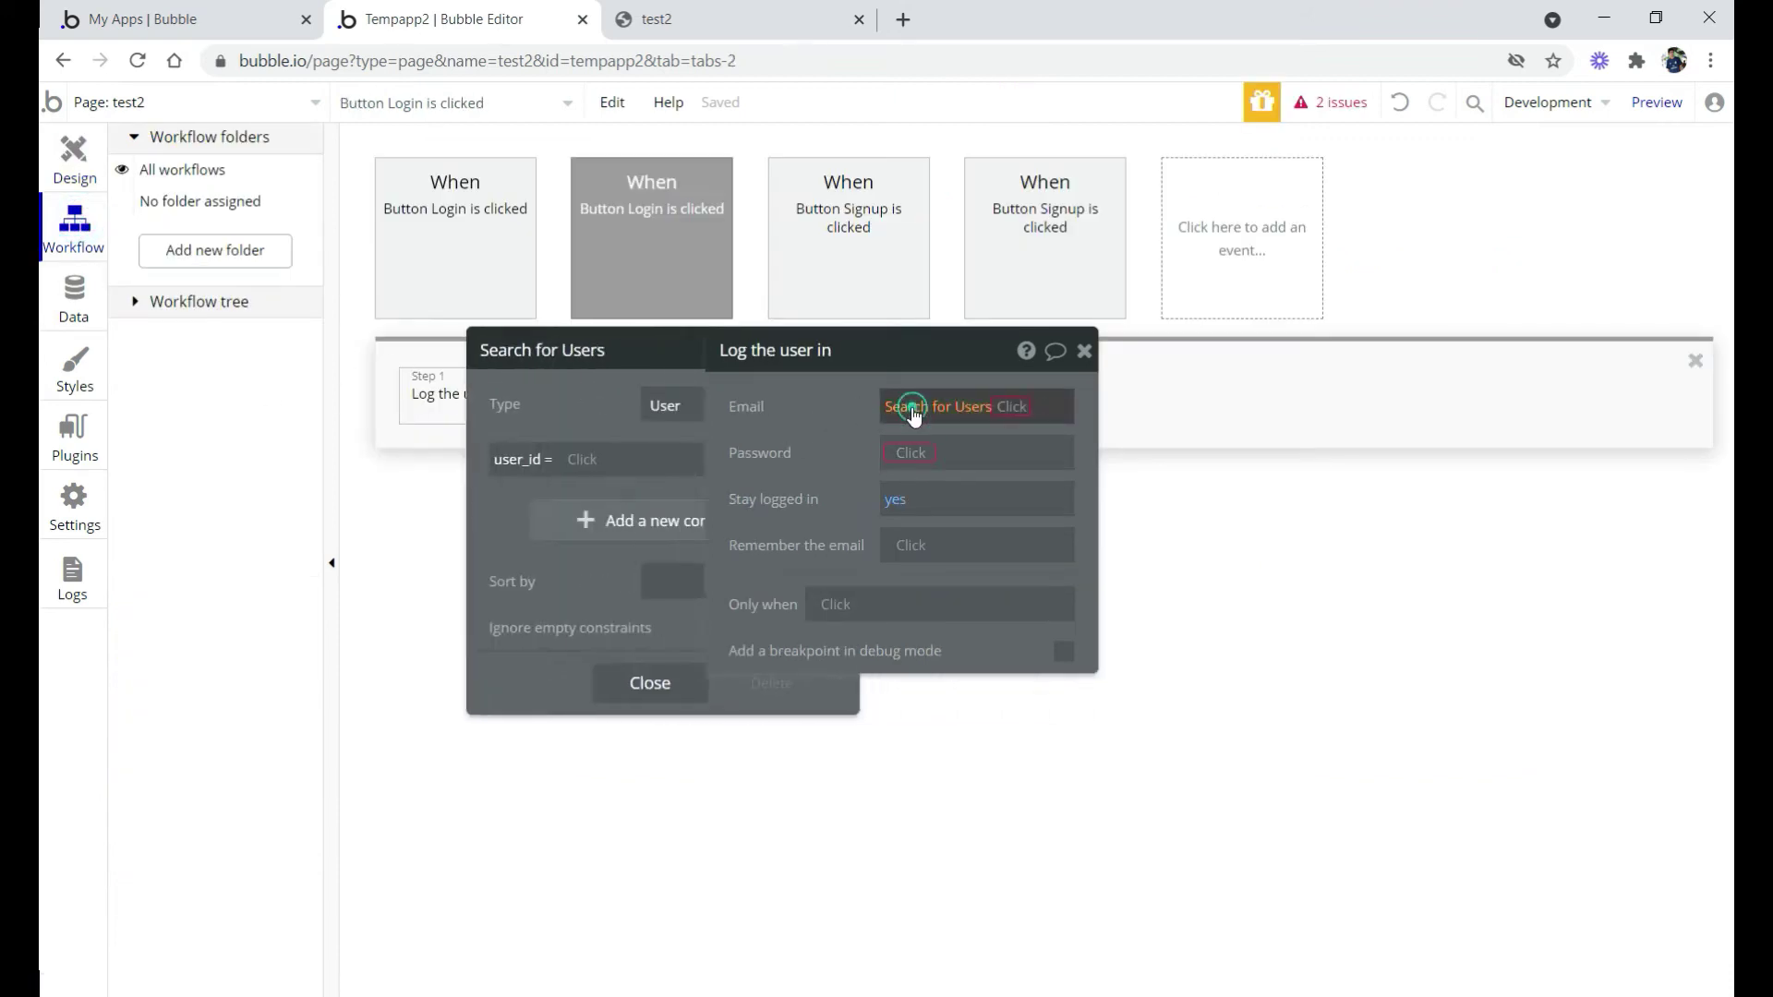
{"action": "left_click", "coordinate": [417, 461]}
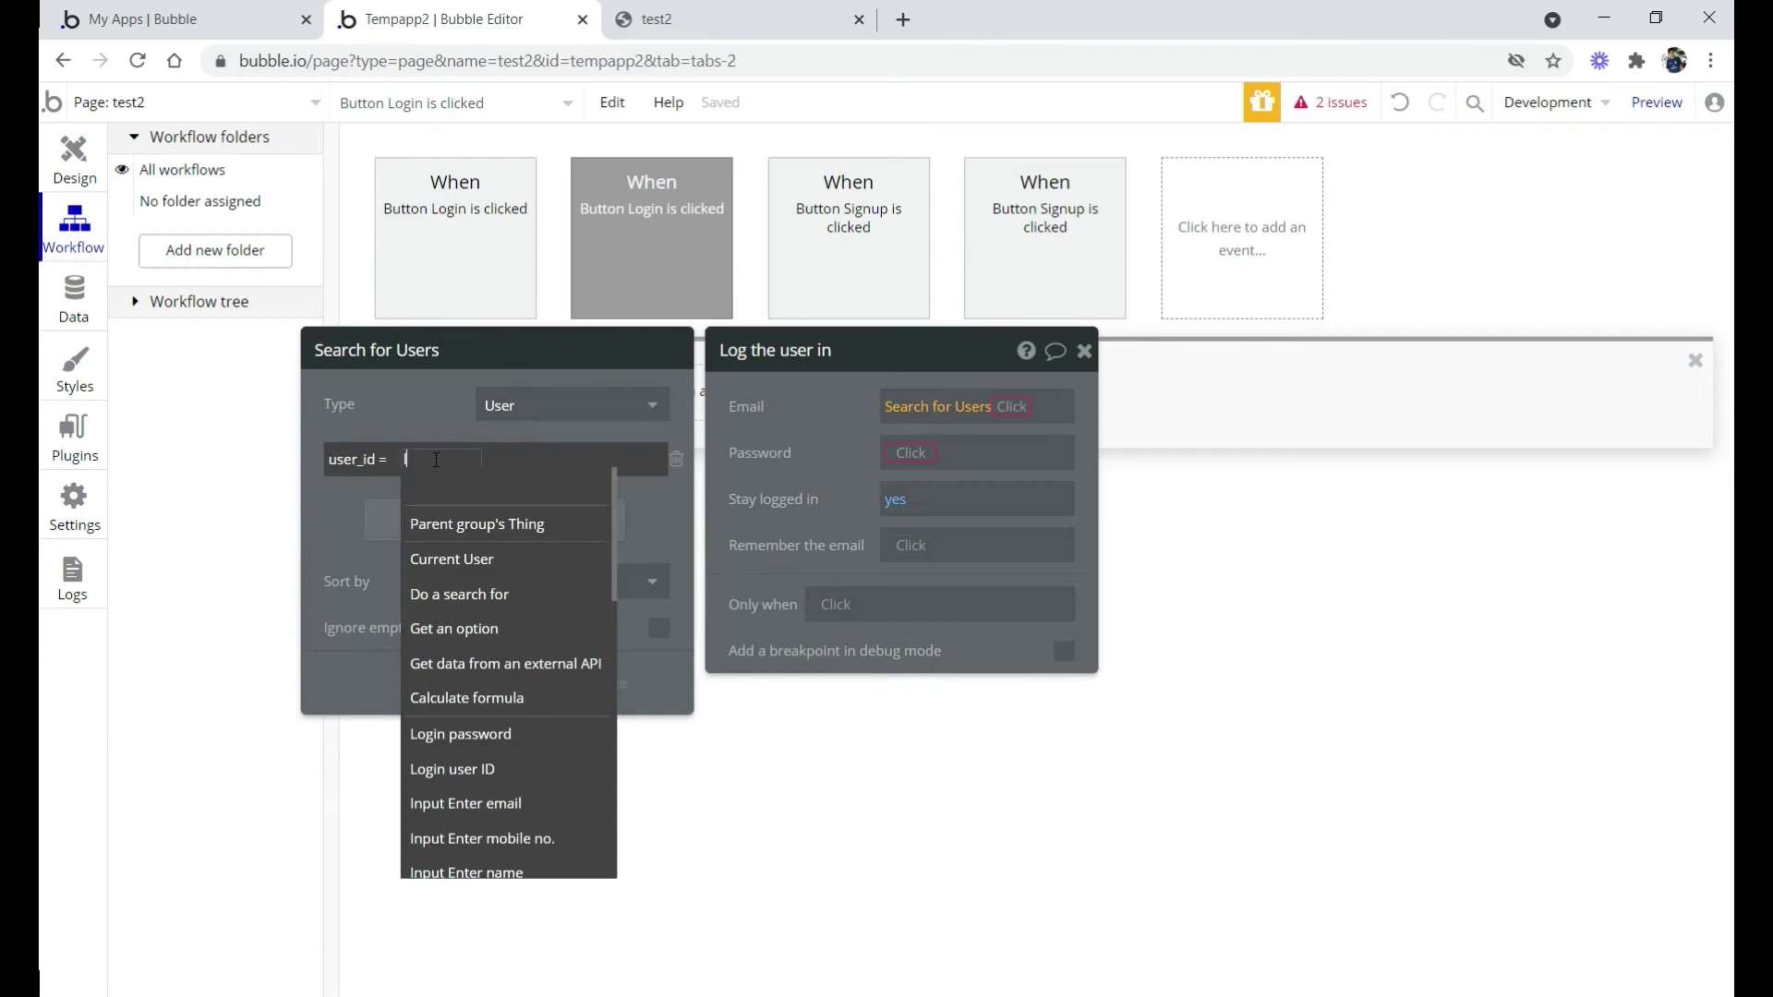
{"action": "type", "text": "log"}
{"action": "left_click", "coordinate": [439, 558]}
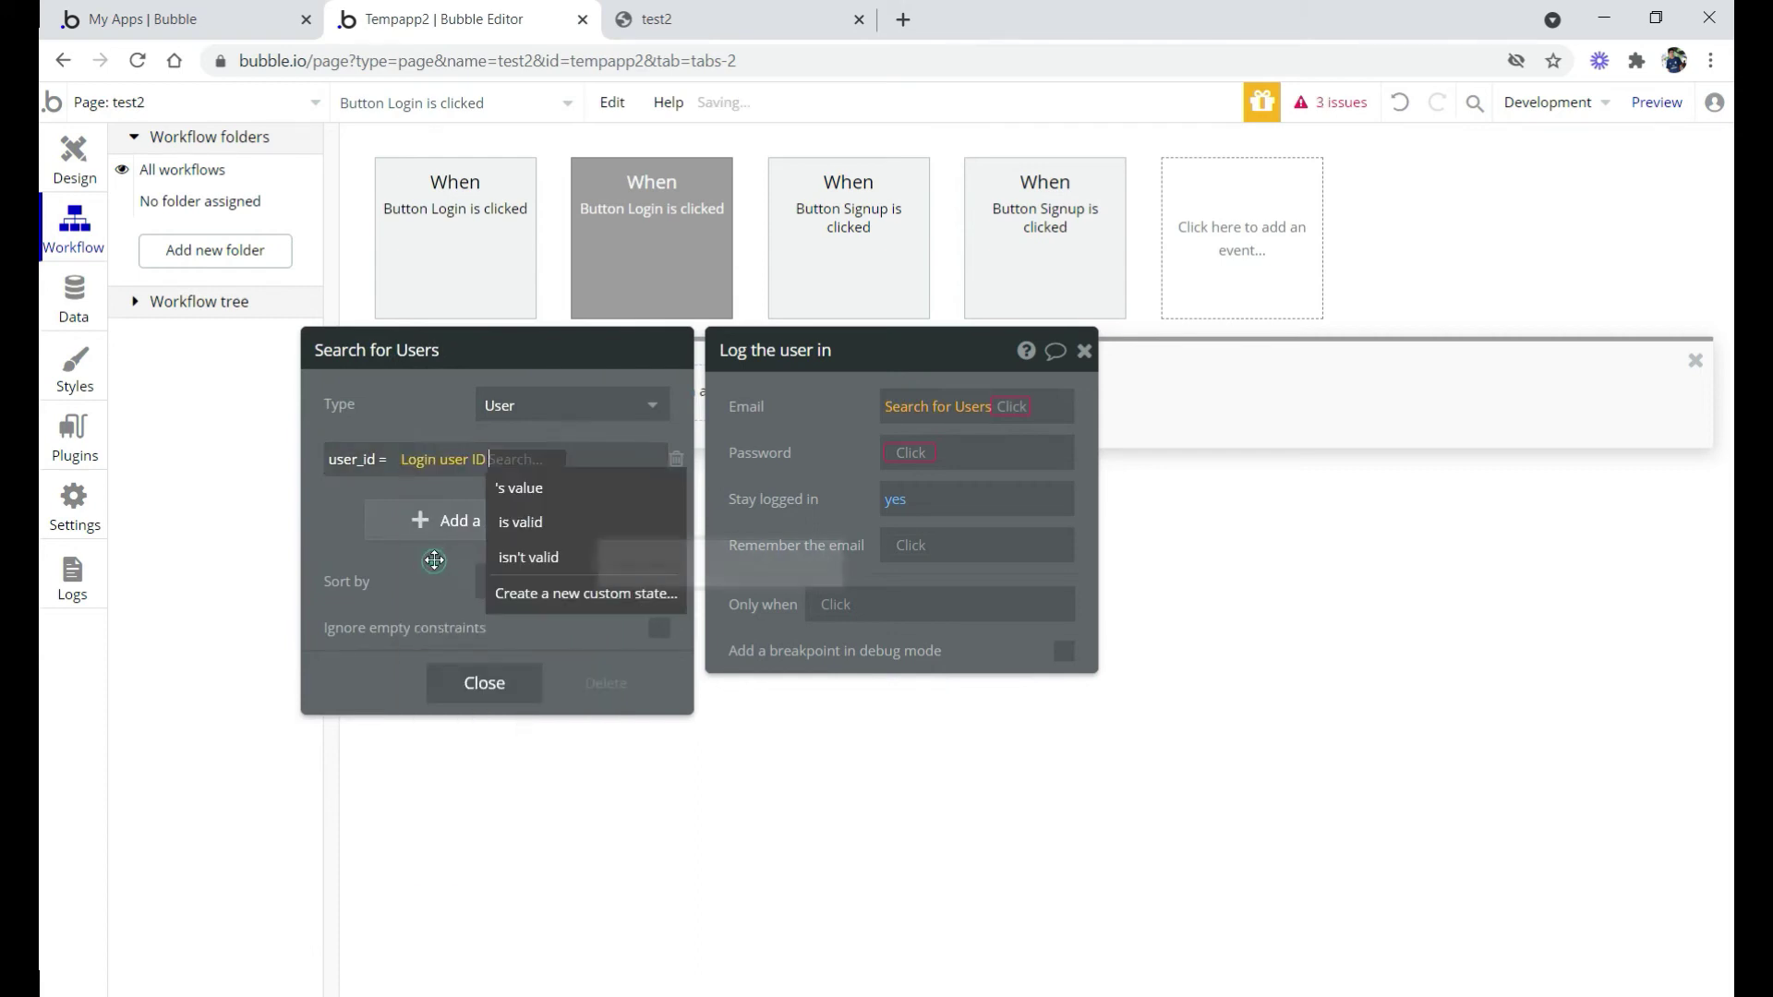
{"action": "left_click", "coordinate": [528, 491]}
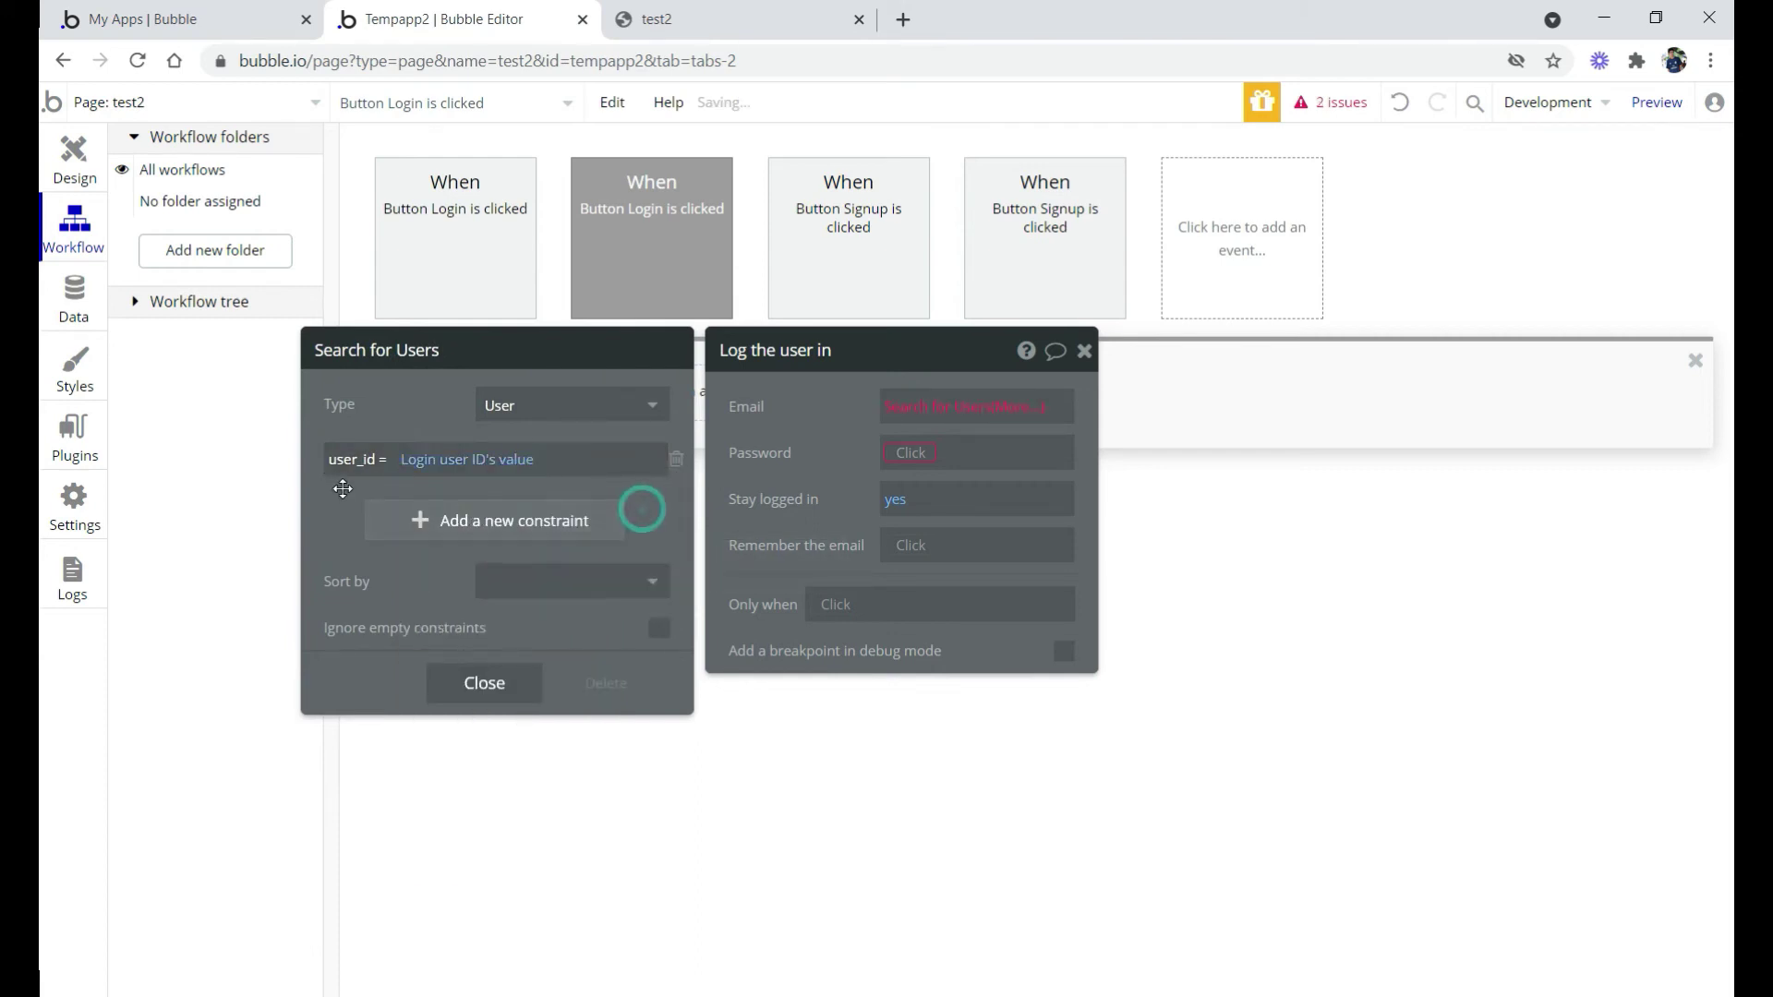
{"action": "left_click", "coordinate": [855, 423]}
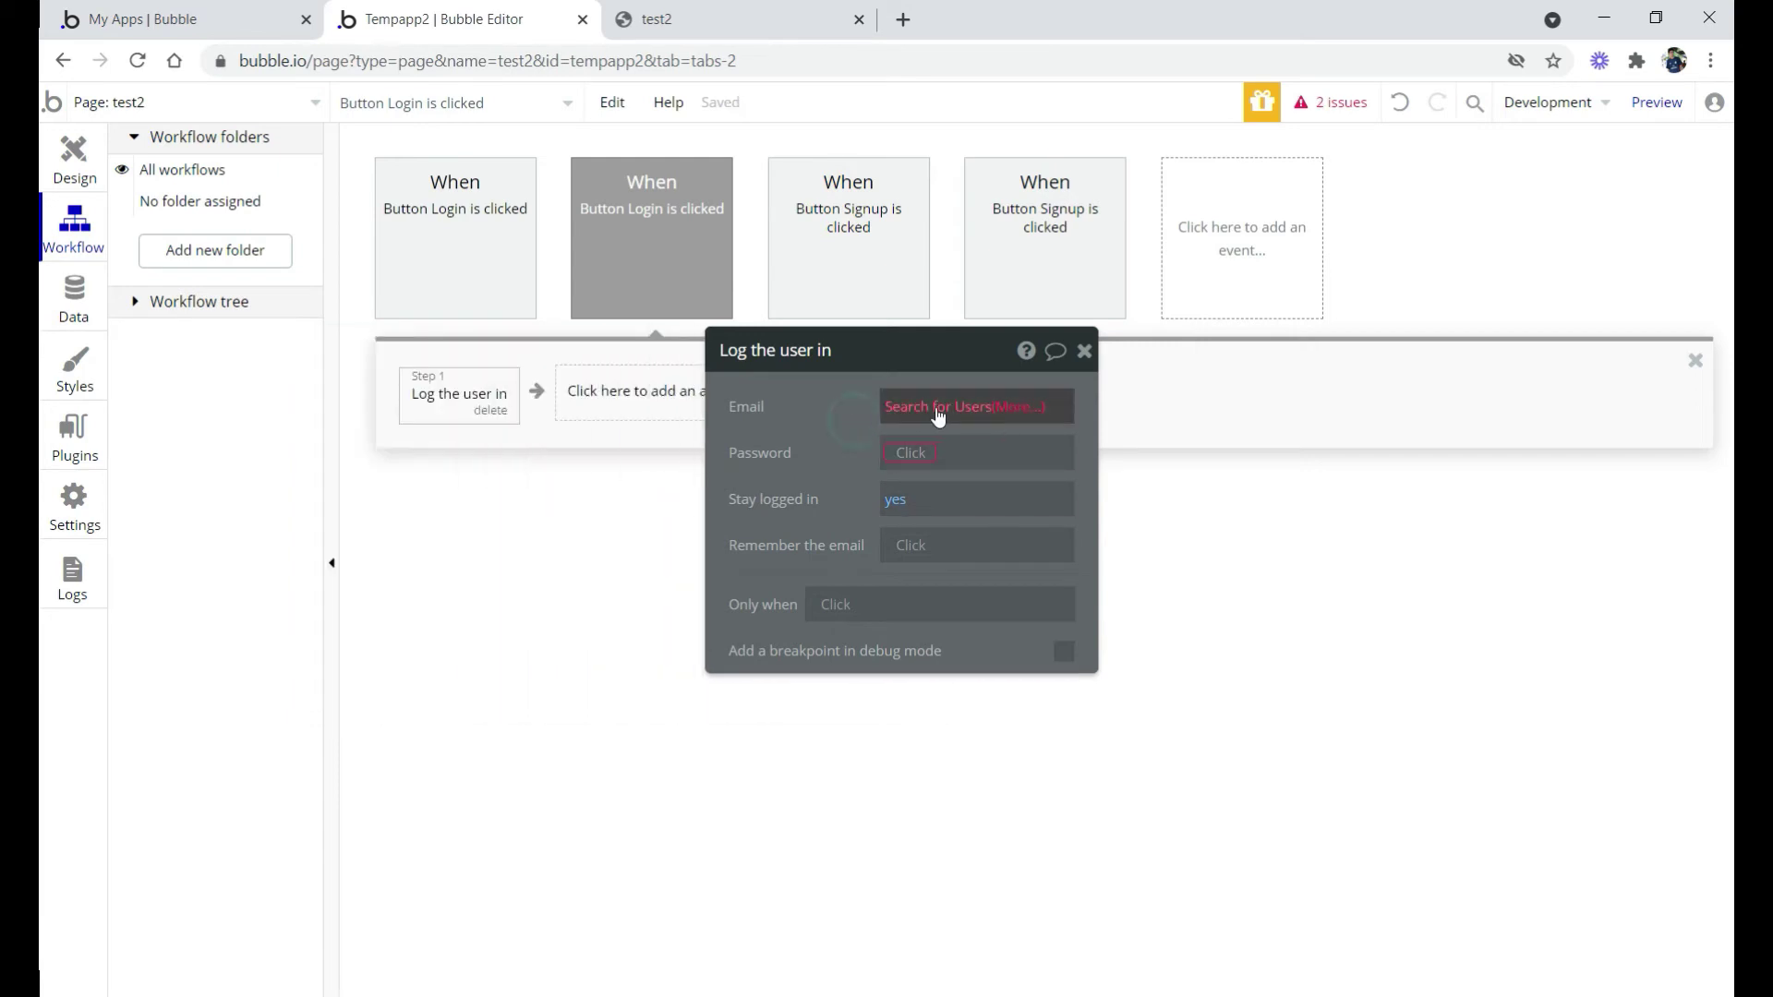
Extend the Email expression to the search's email:first item
{"action": "left_click", "coordinate": [1017, 408]}
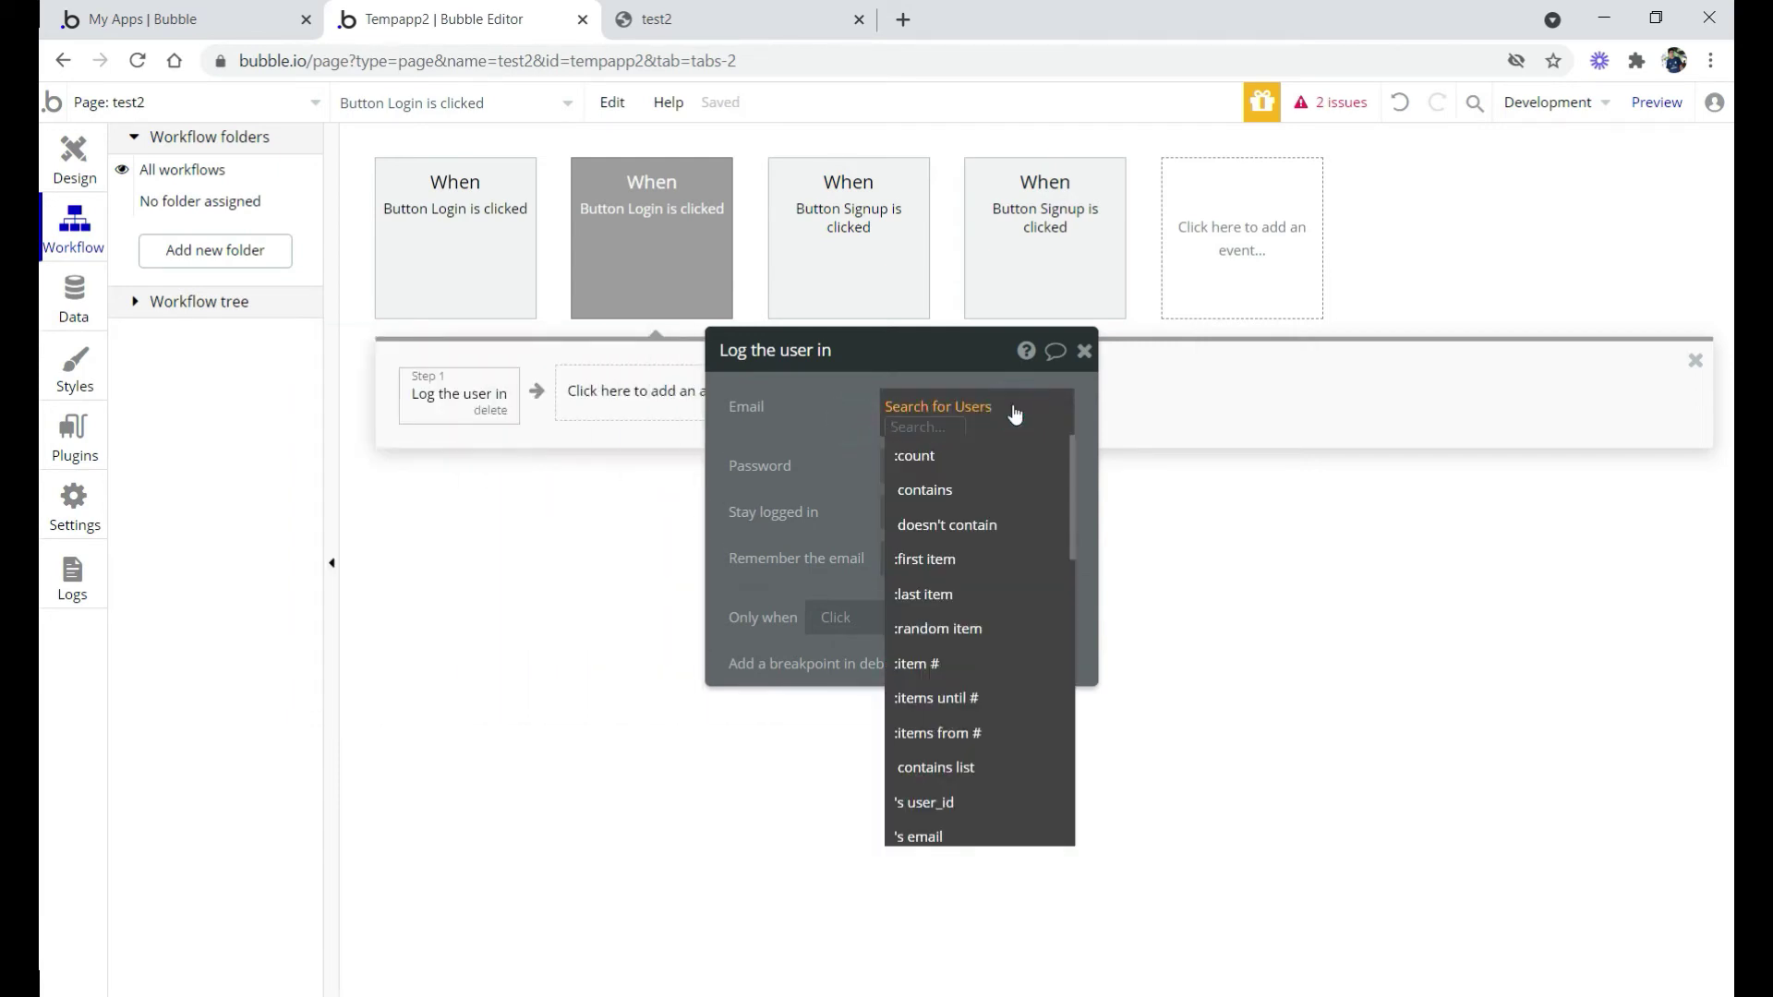
{"action": "type", "text": "em"}
{"action": "left_click", "coordinate": [919, 668]}
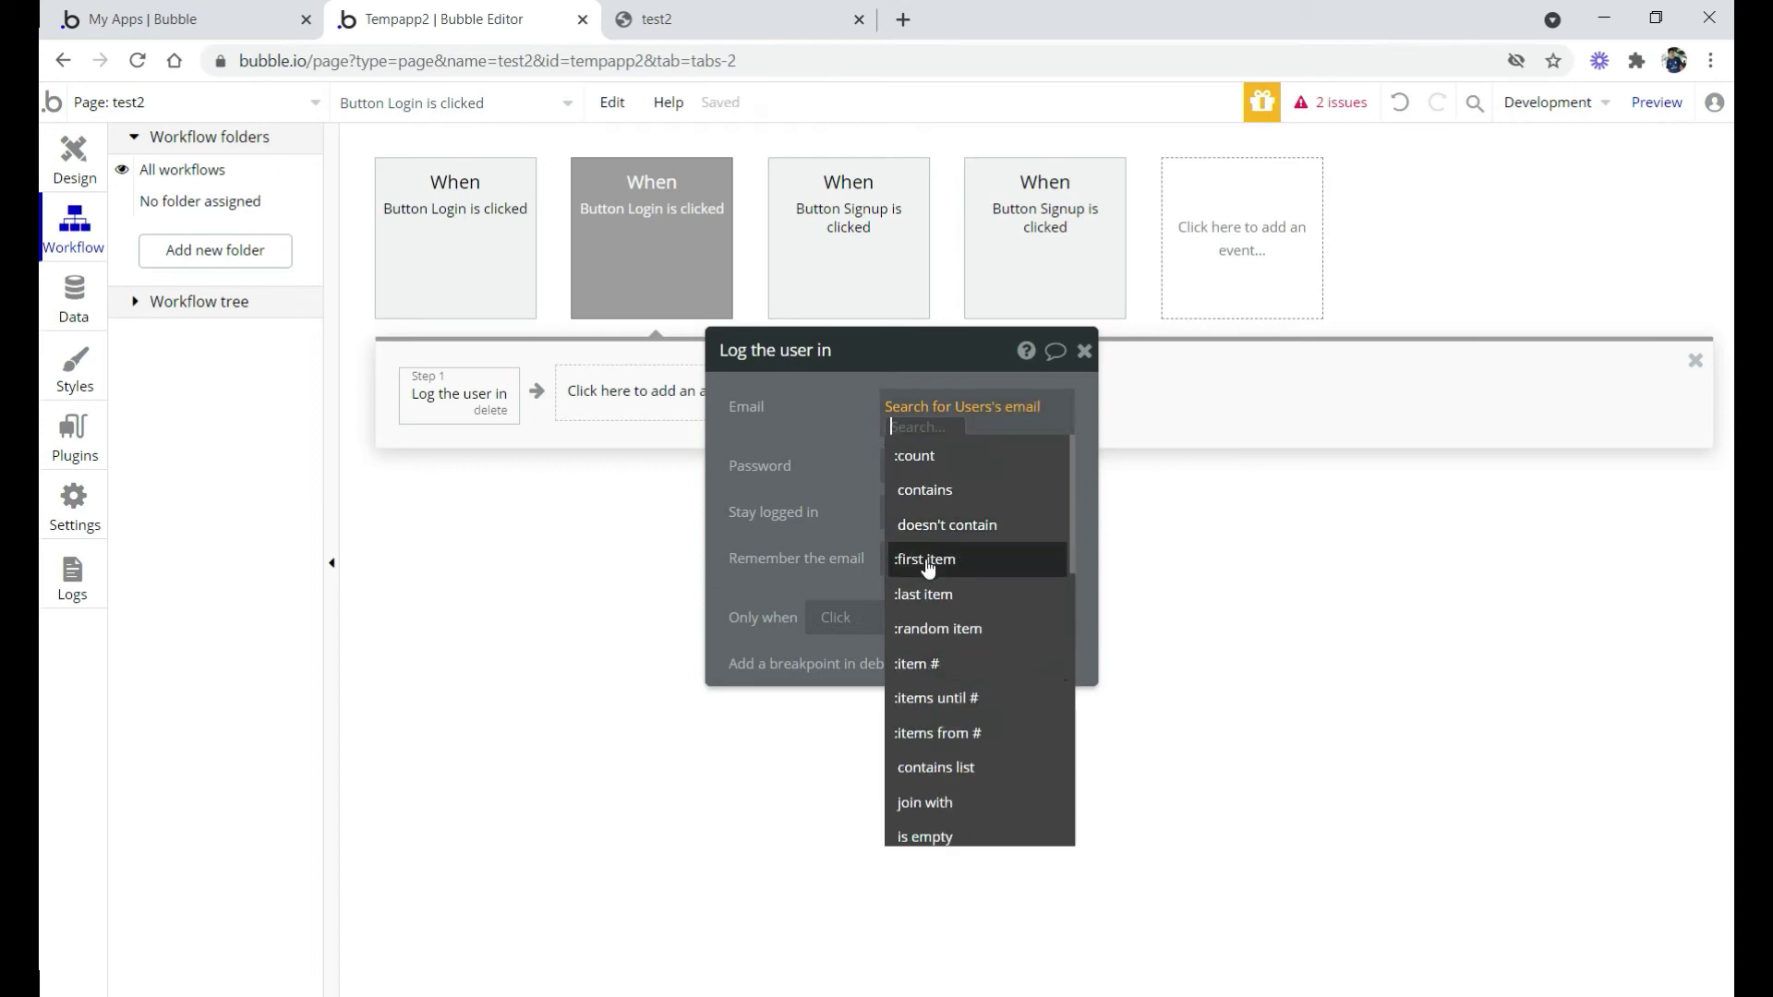
{"action": "left_click", "coordinate": [926, 560]}
Set the login Password to the Login password input's value
{"action": "left_click", "coordinate": [834, 446]}
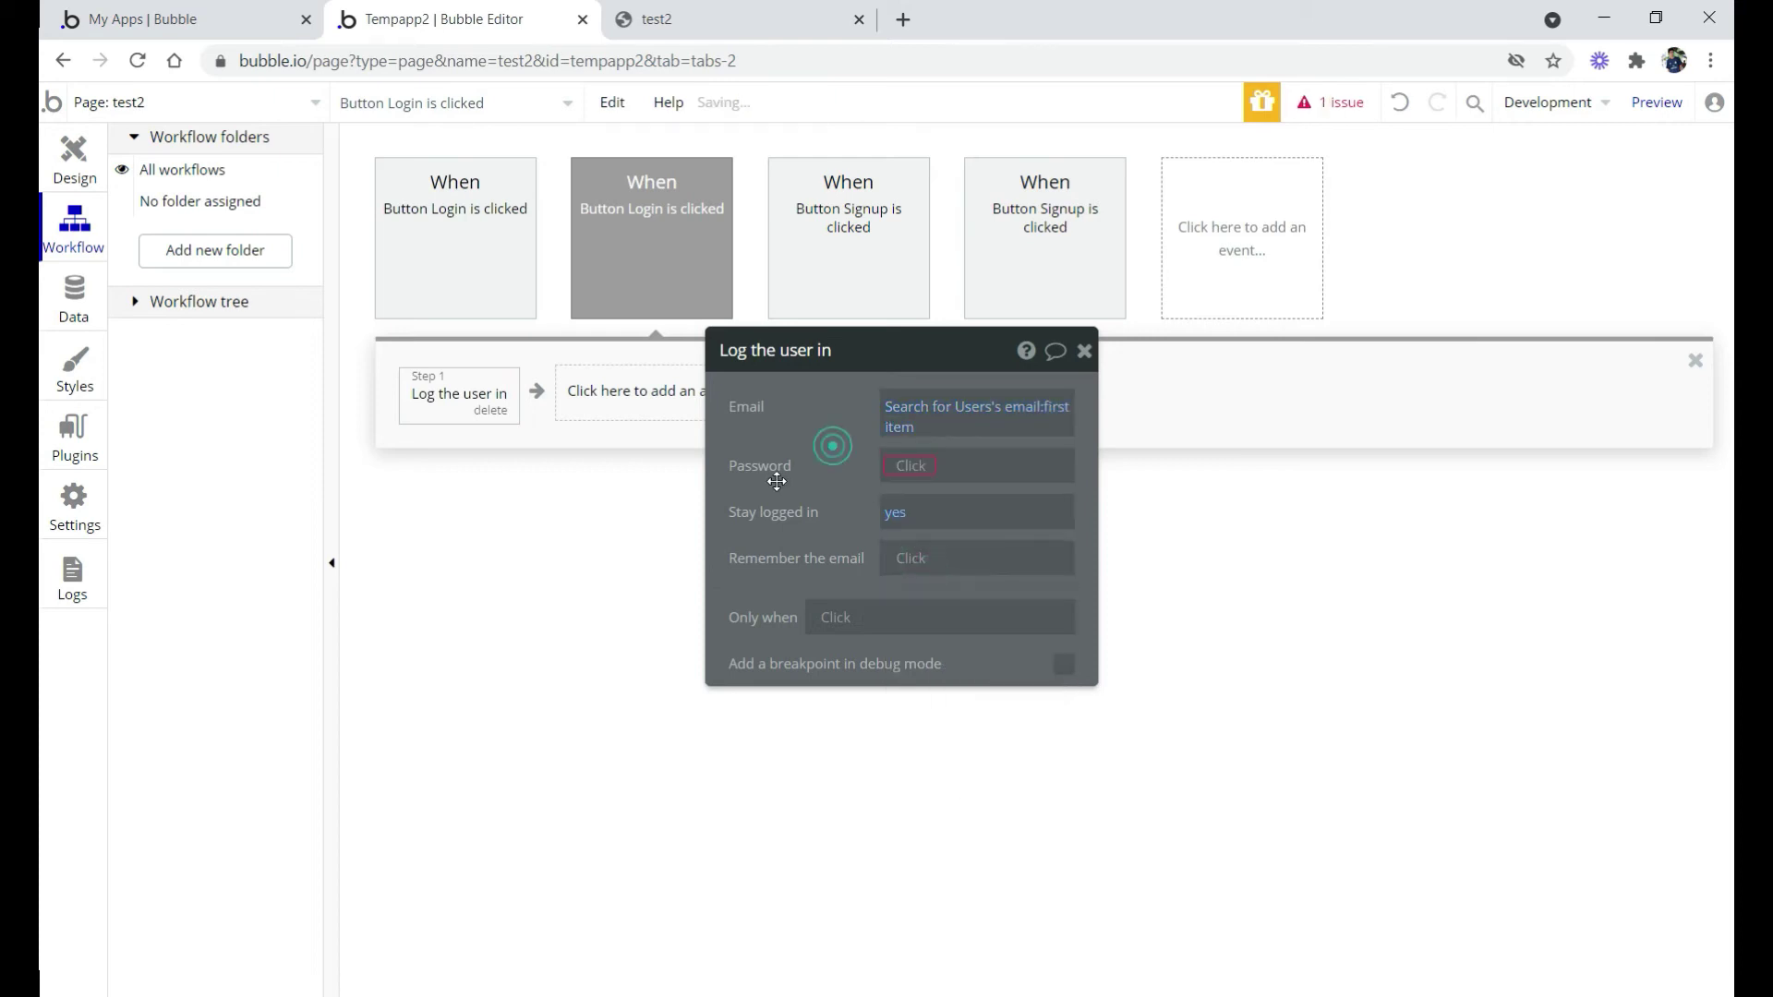
{"action": "left_click", "coordinate": [908, 465]}
{"action": "type", "text": "log"}
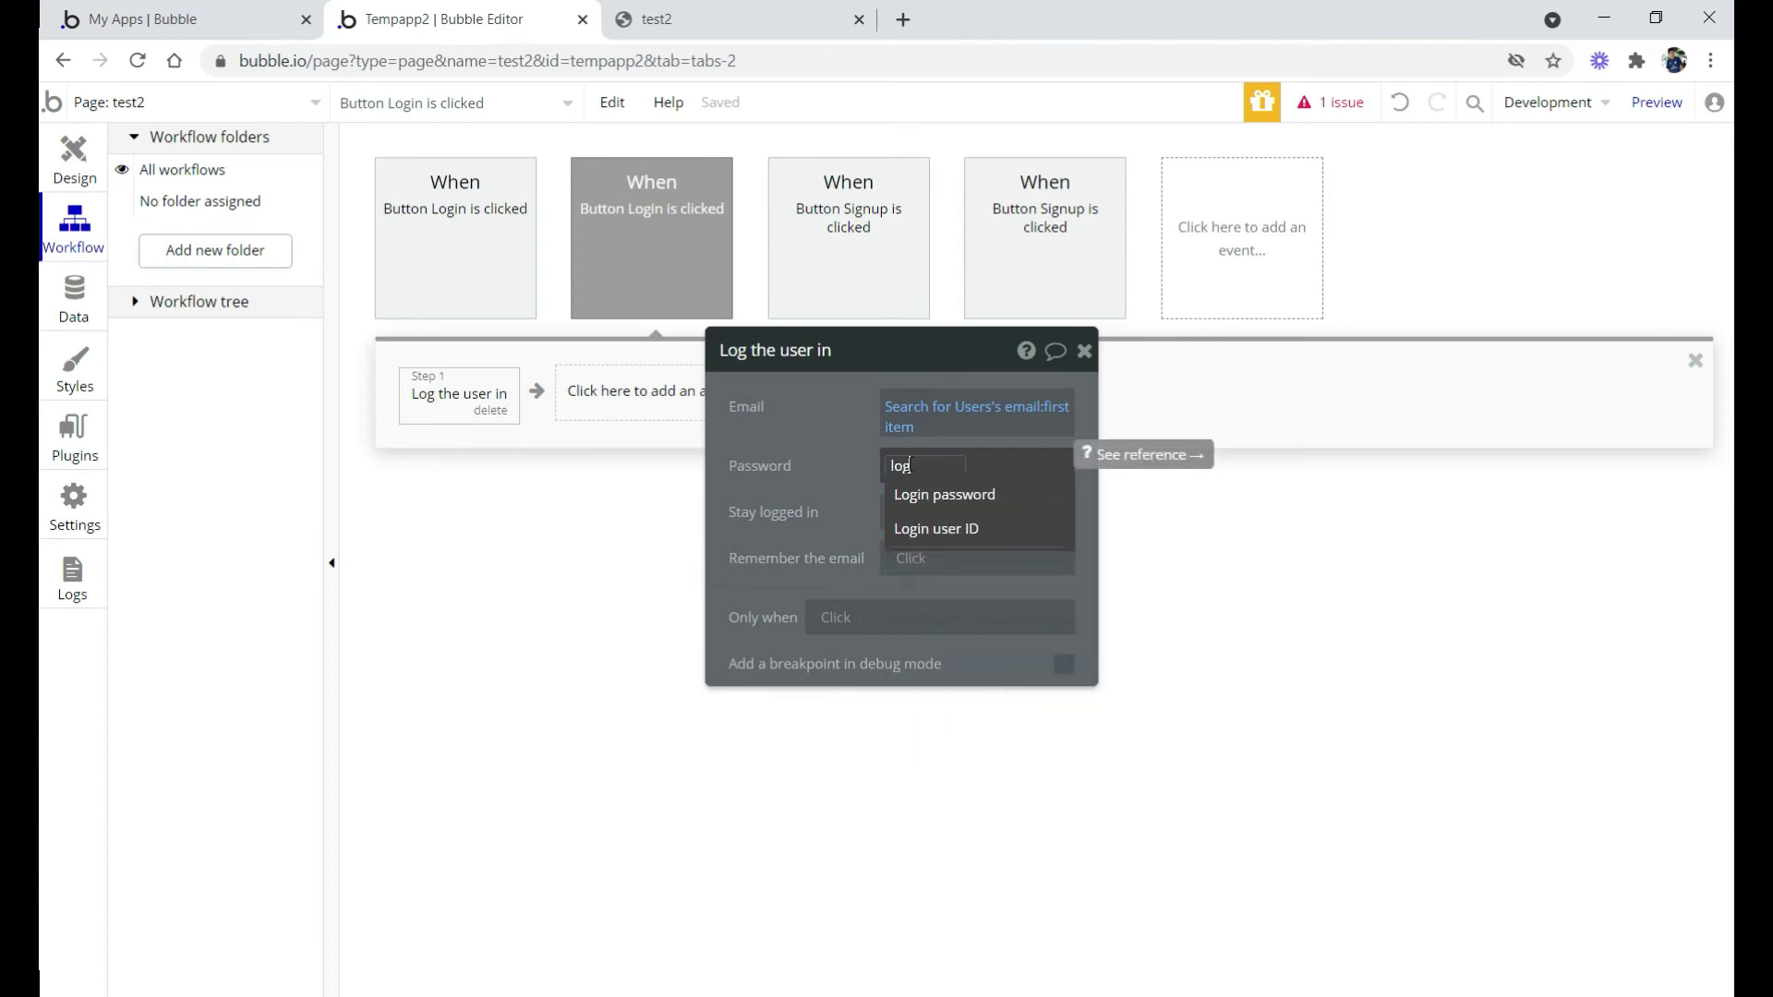
{"action": "left_click", "coordinate": [928, 495]}
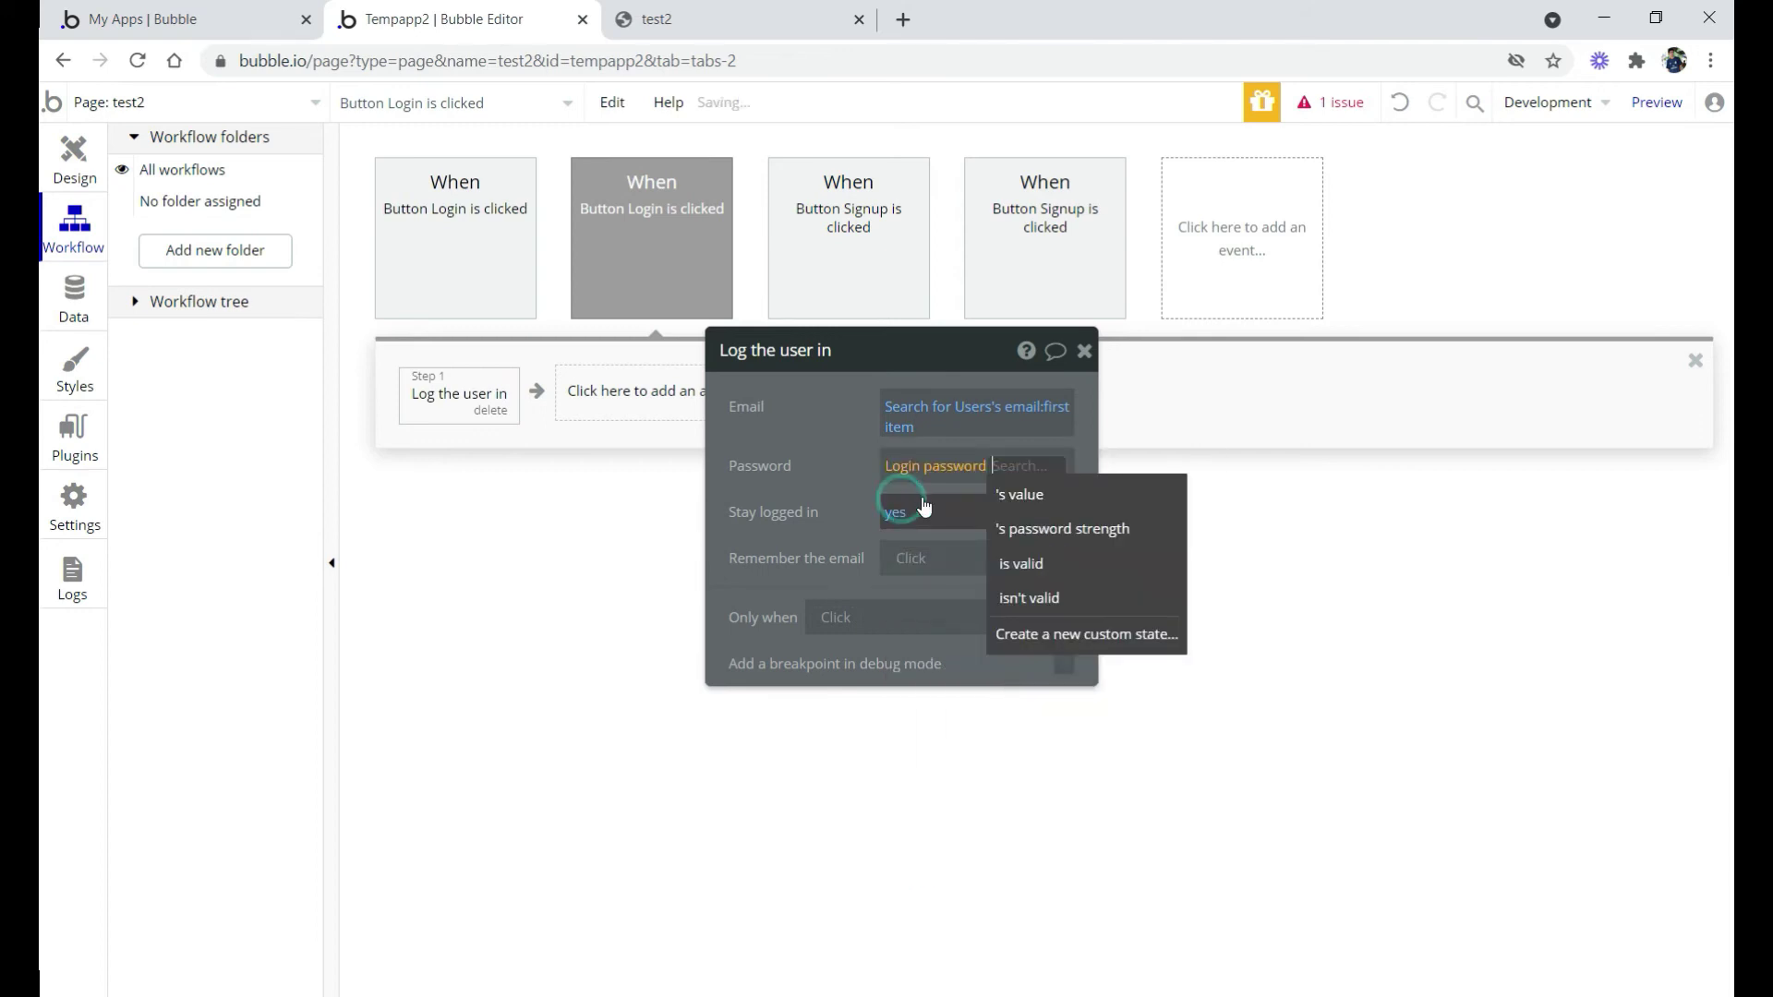
{"action": "left_click", "coordinate": [1025, 493]}
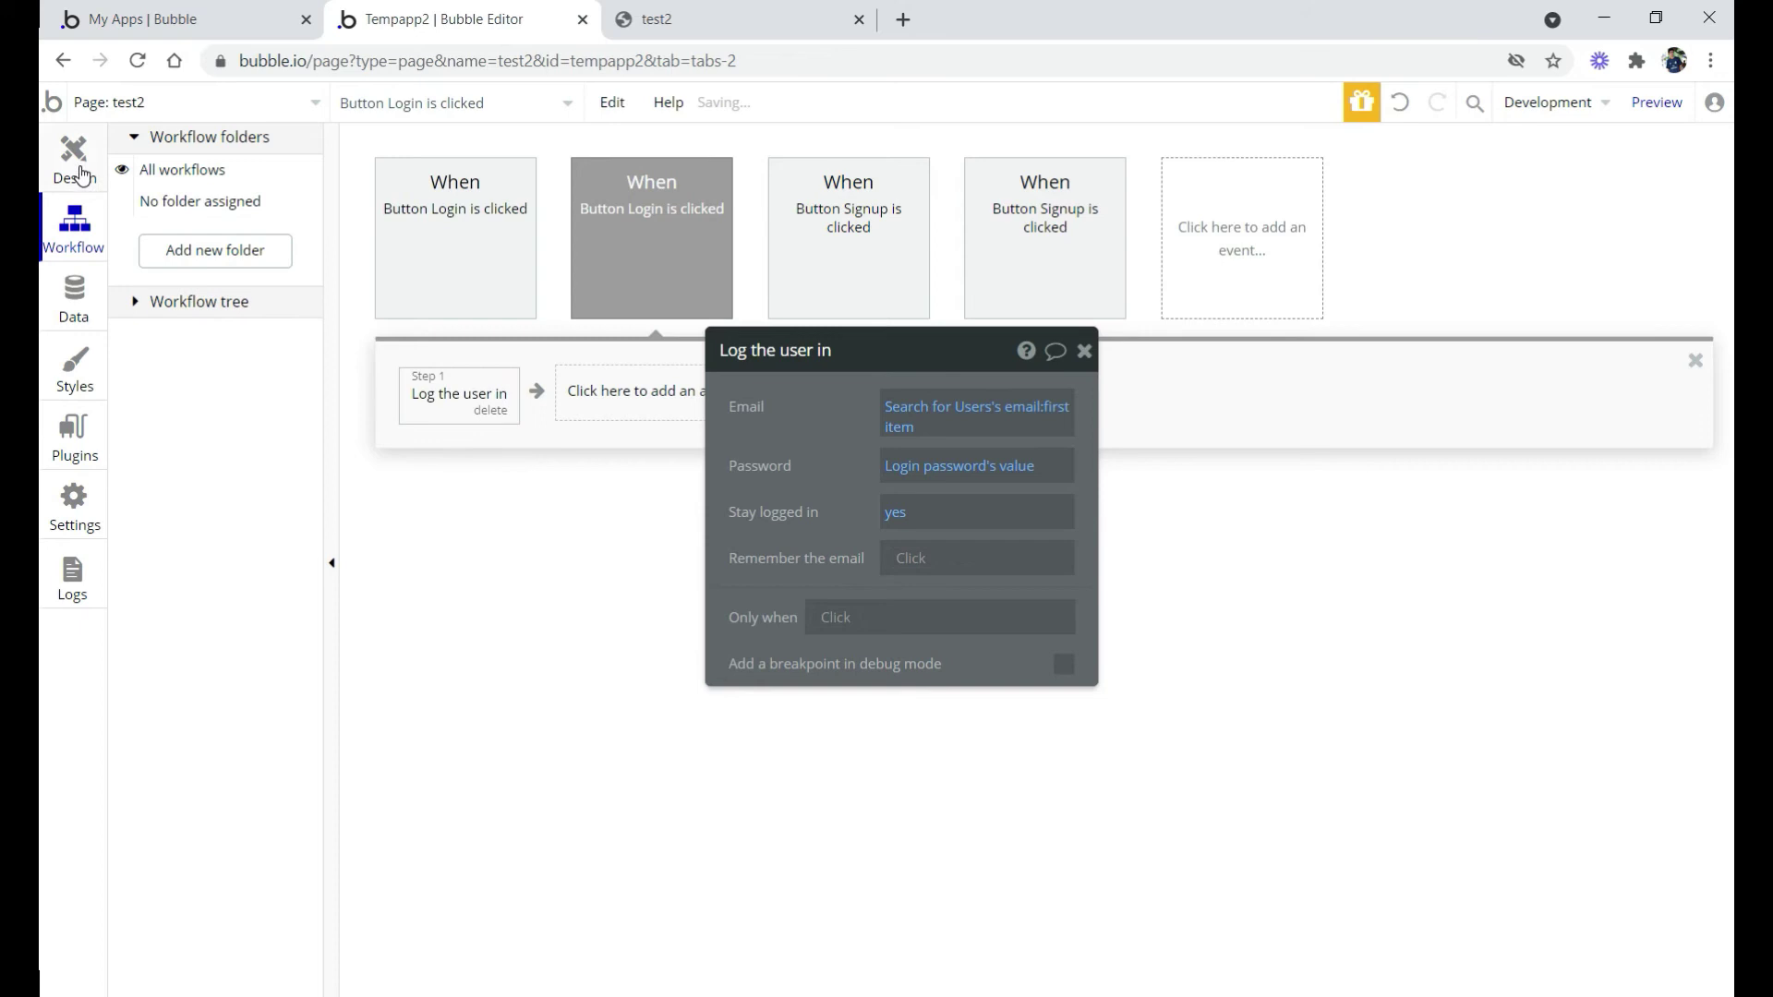
{"action": "left_click", "coordinate": [81, 175]}
Uncheck 'visible on page load' for the Logout button
{"action": "double_click", "coordinate": [1338, 466]}
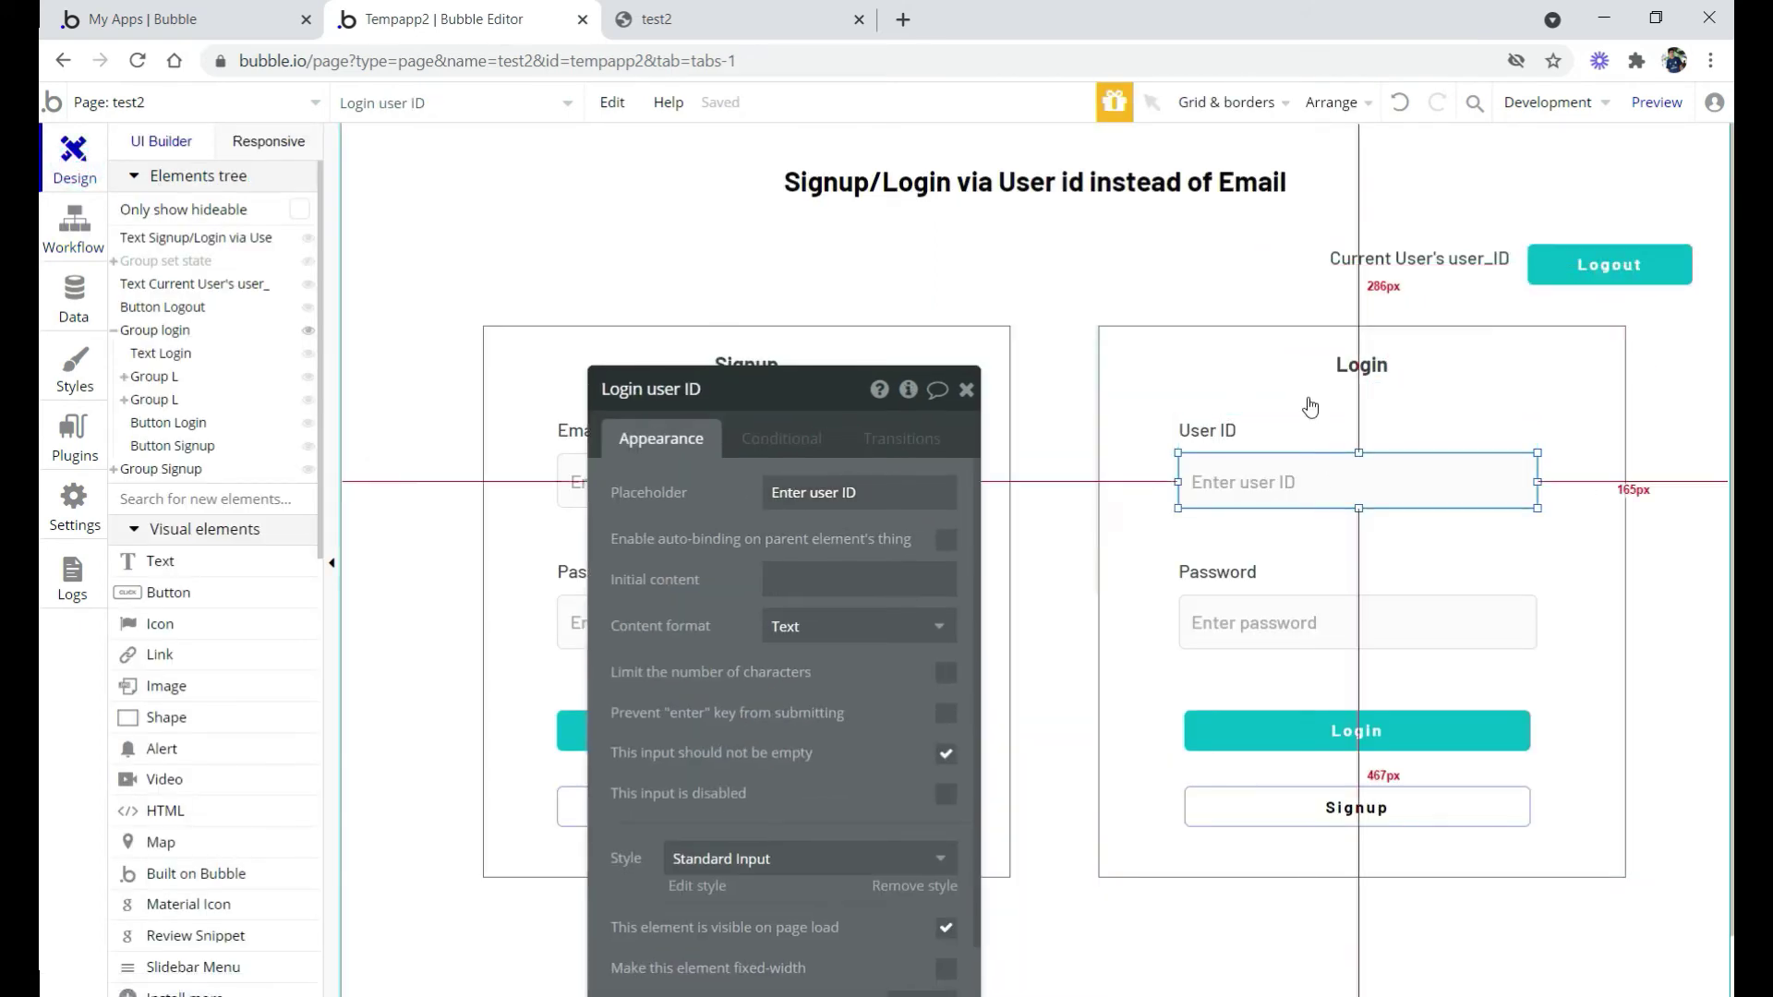
{"action": "left_click_drag", "start_coordinate": [733, 475], "coordinate": [960, 320]}
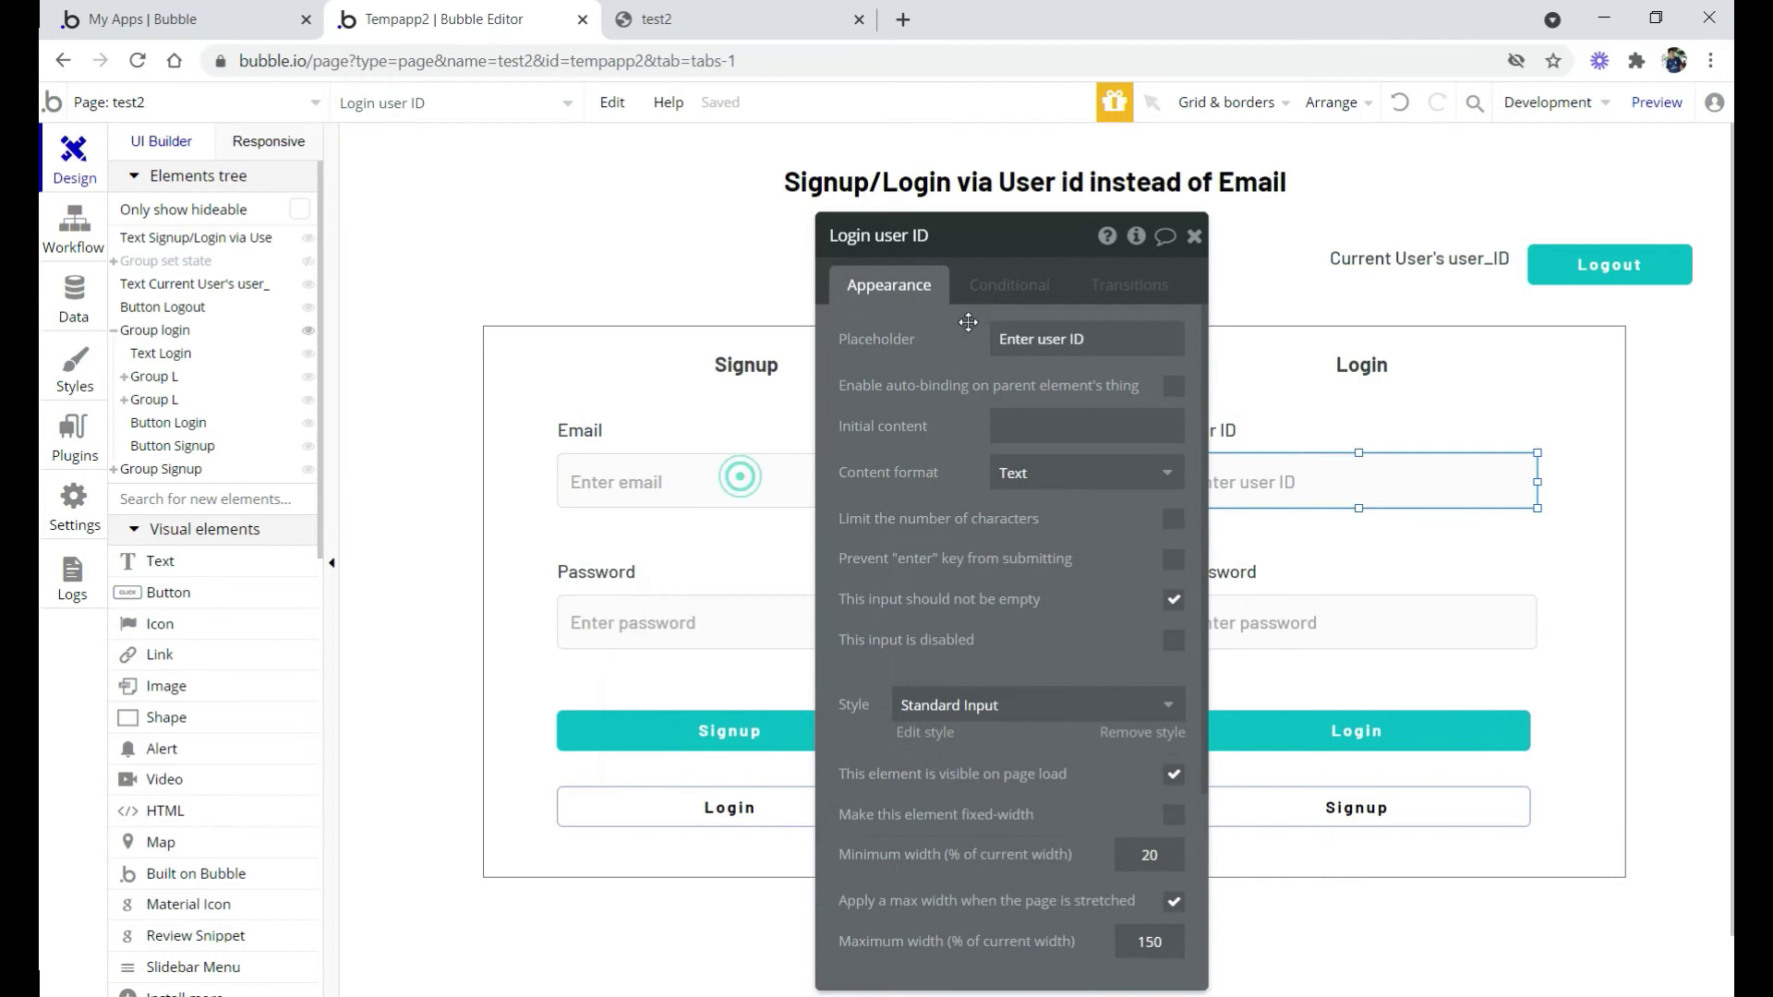
{"action": "left_click", "coordinate": [1574, 266]}
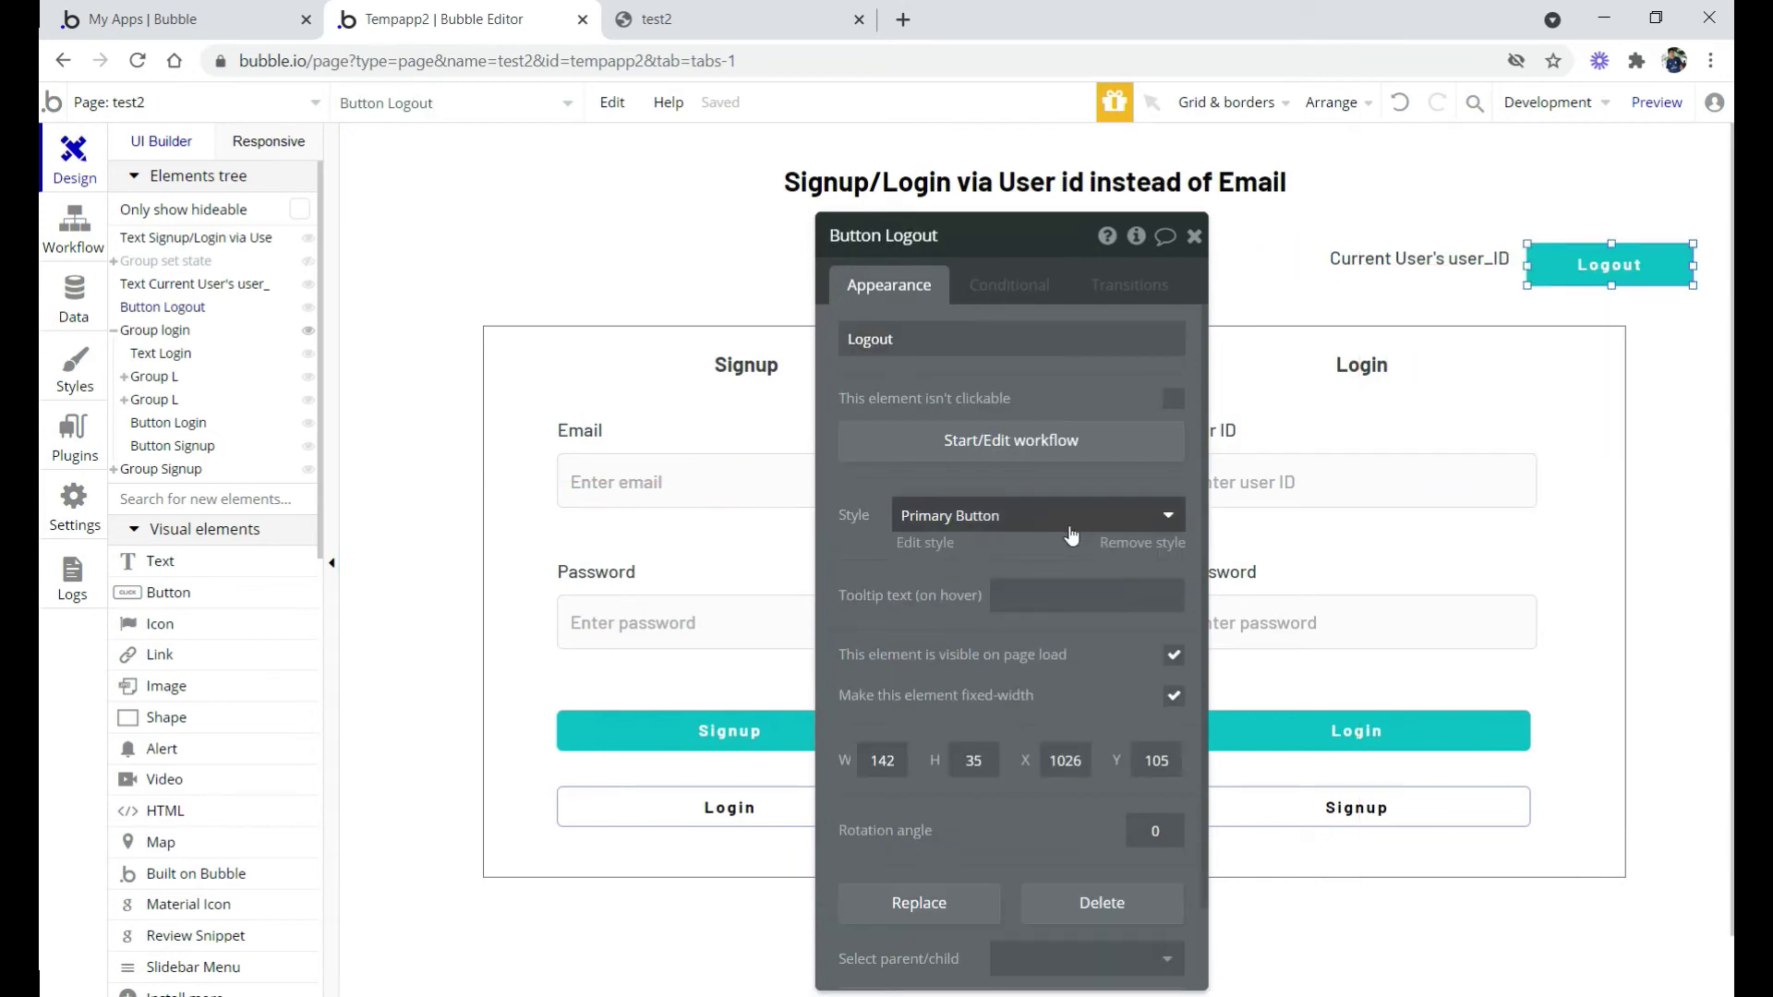
{"action": "left_click", "coordinate": [1173, 654]}
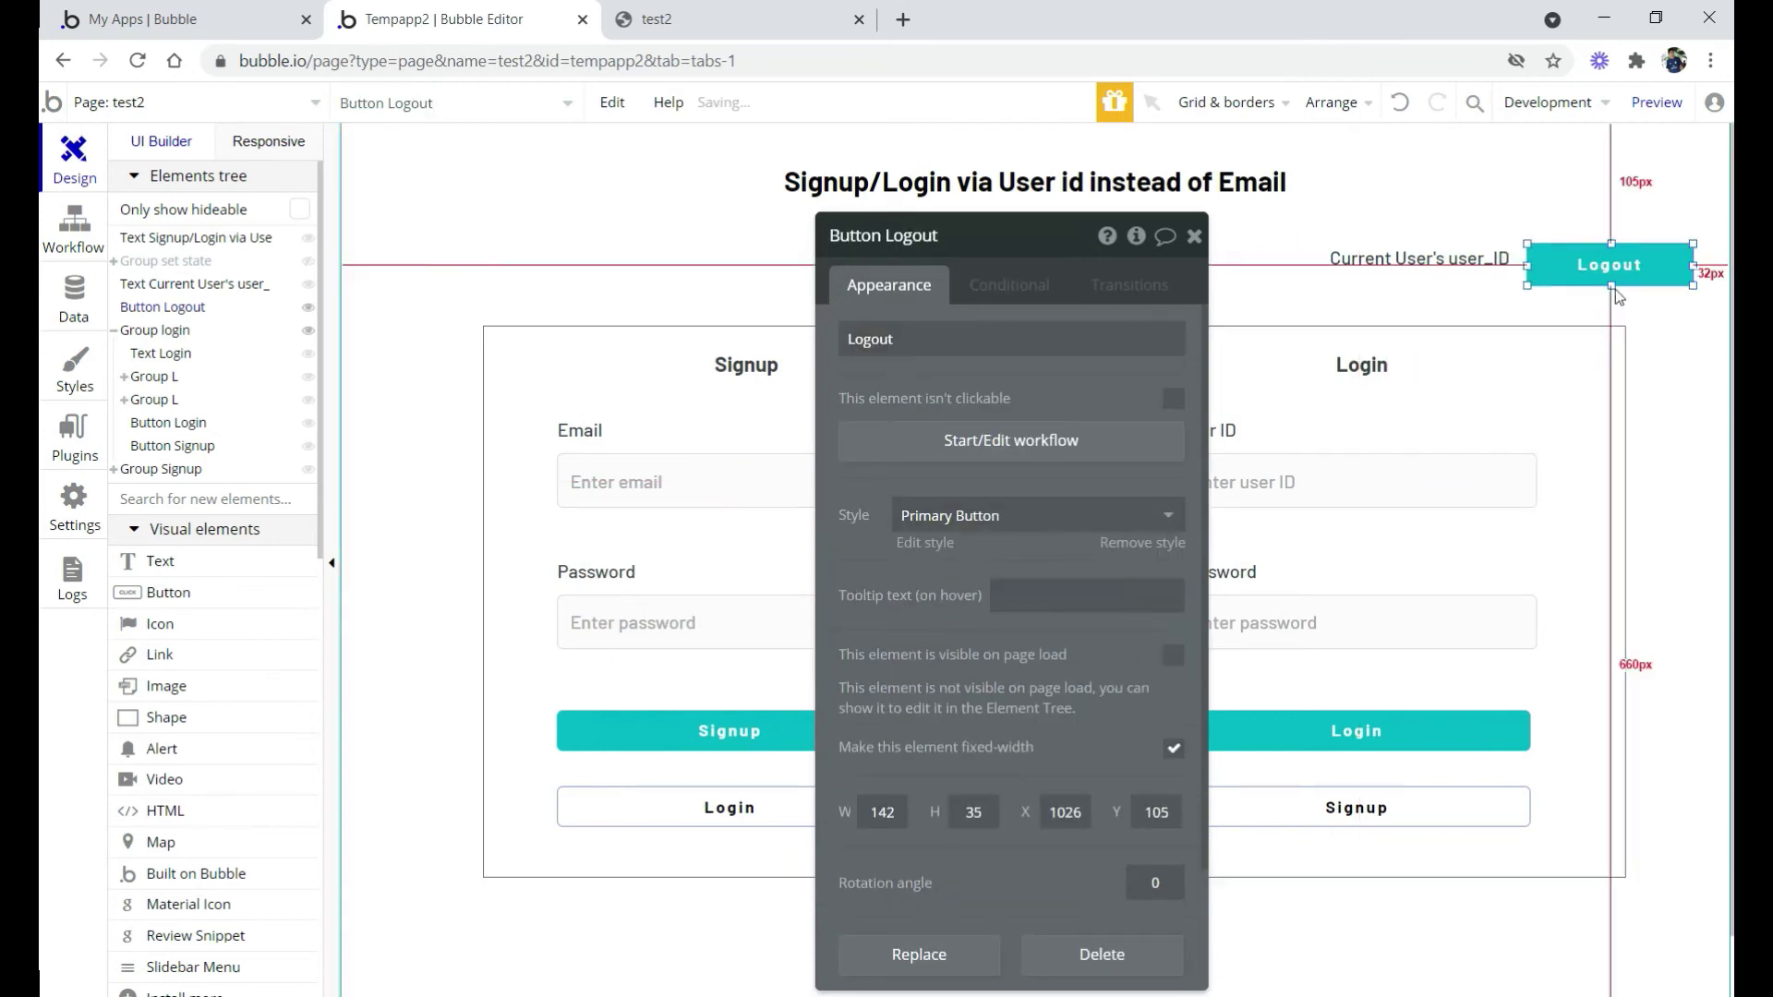
Add a Logout condition 'Current User is logged in' with 'This element is visible' checked
{"action": "left_click", "coordinate": [1011, 286]}
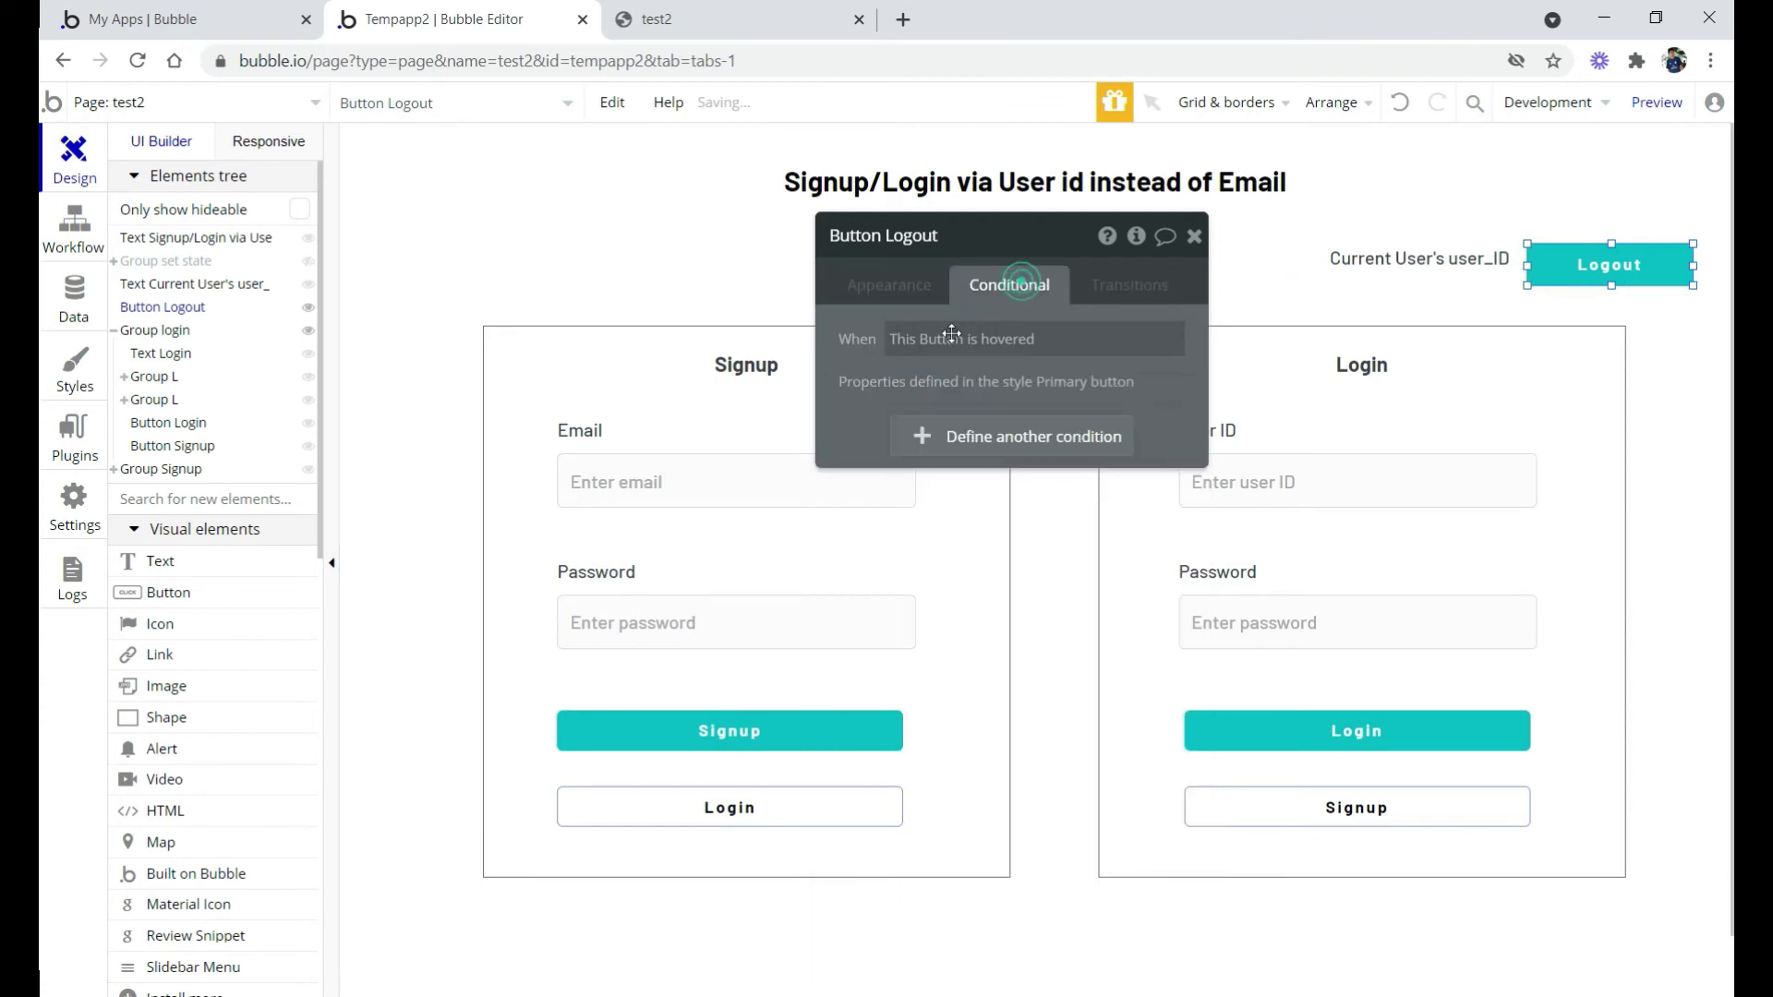
{"action": "left_click", "coordinate": [957, 437]}
{"action": "left_click", "coordinate": [905, 456]}
{"action": "type", "text": "cur"}
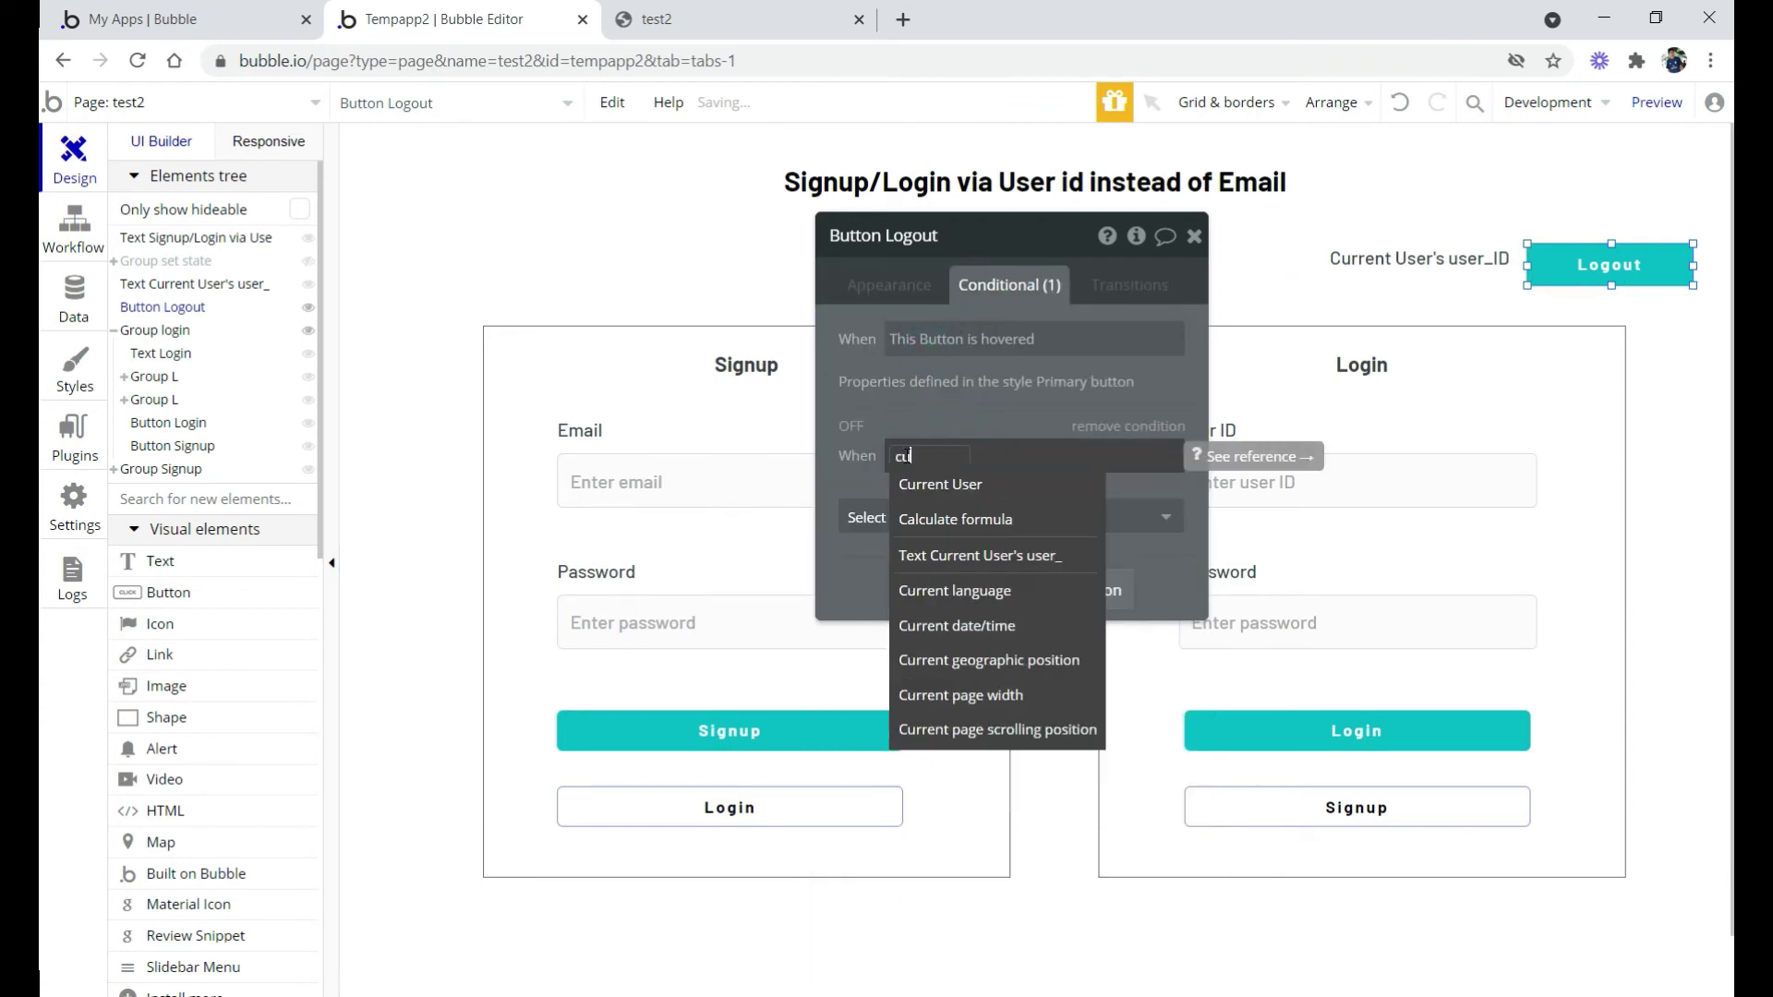
{"action": "left_click", "coordinate": [934, 483]}
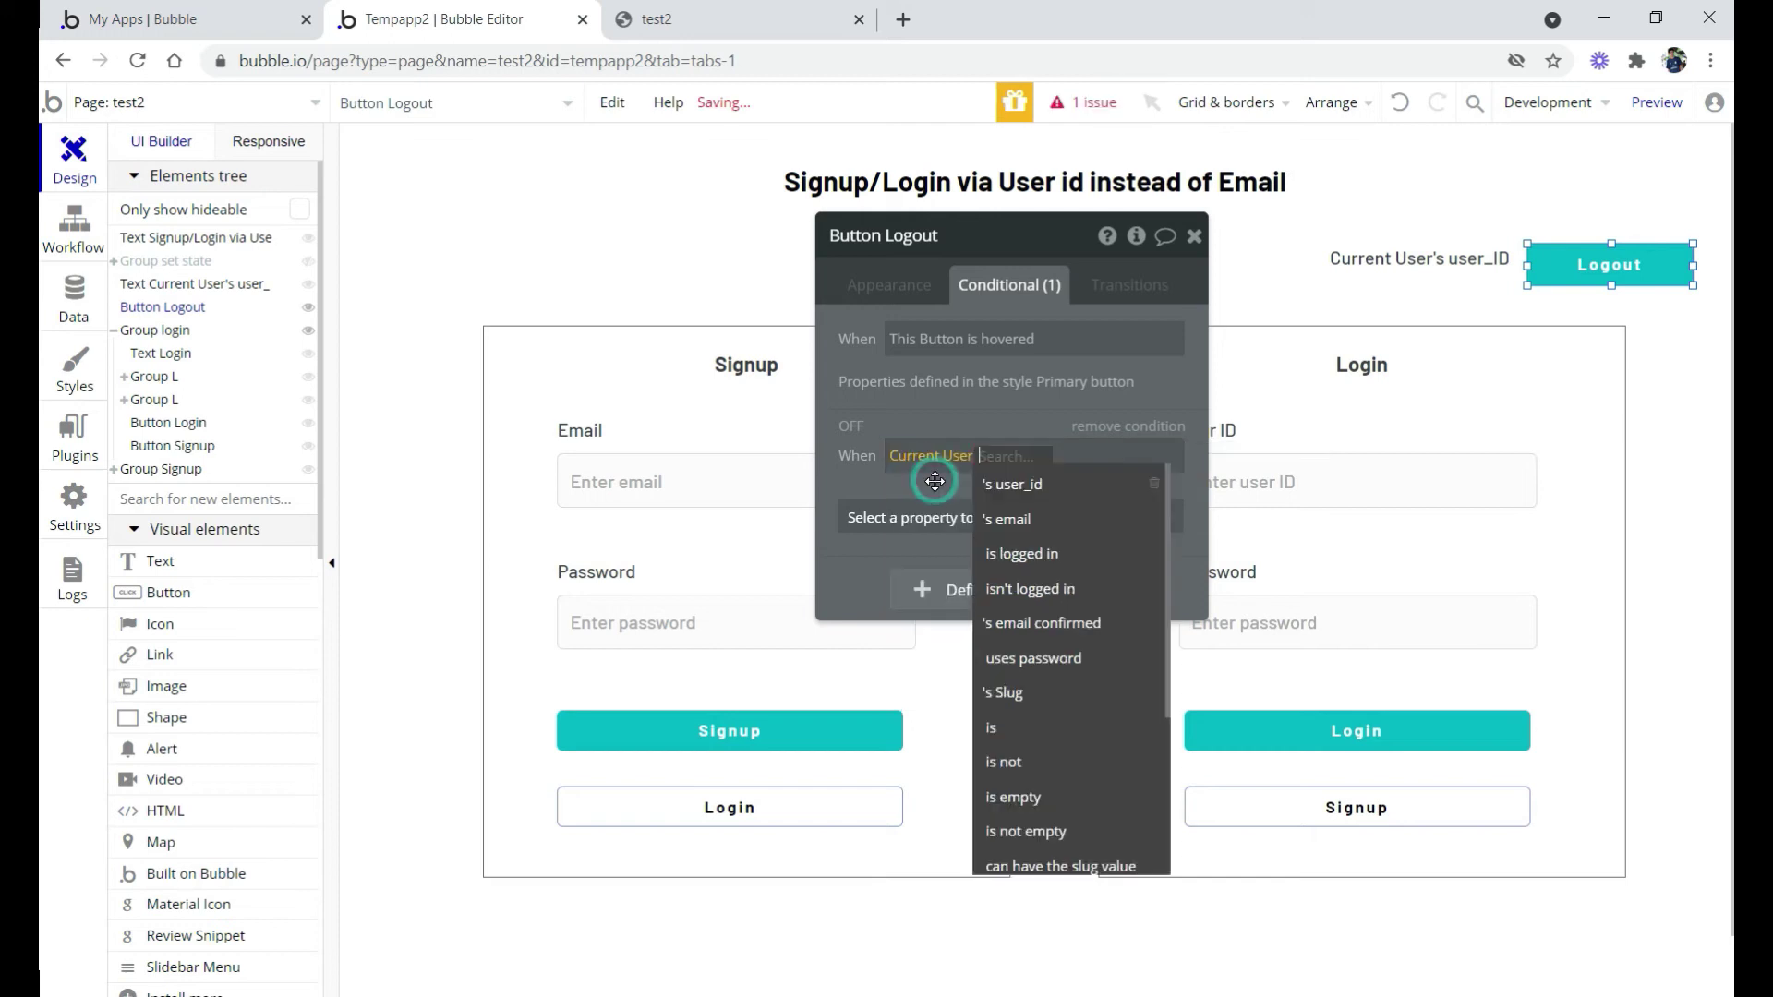
{"action": "type", "text": "logged in"}
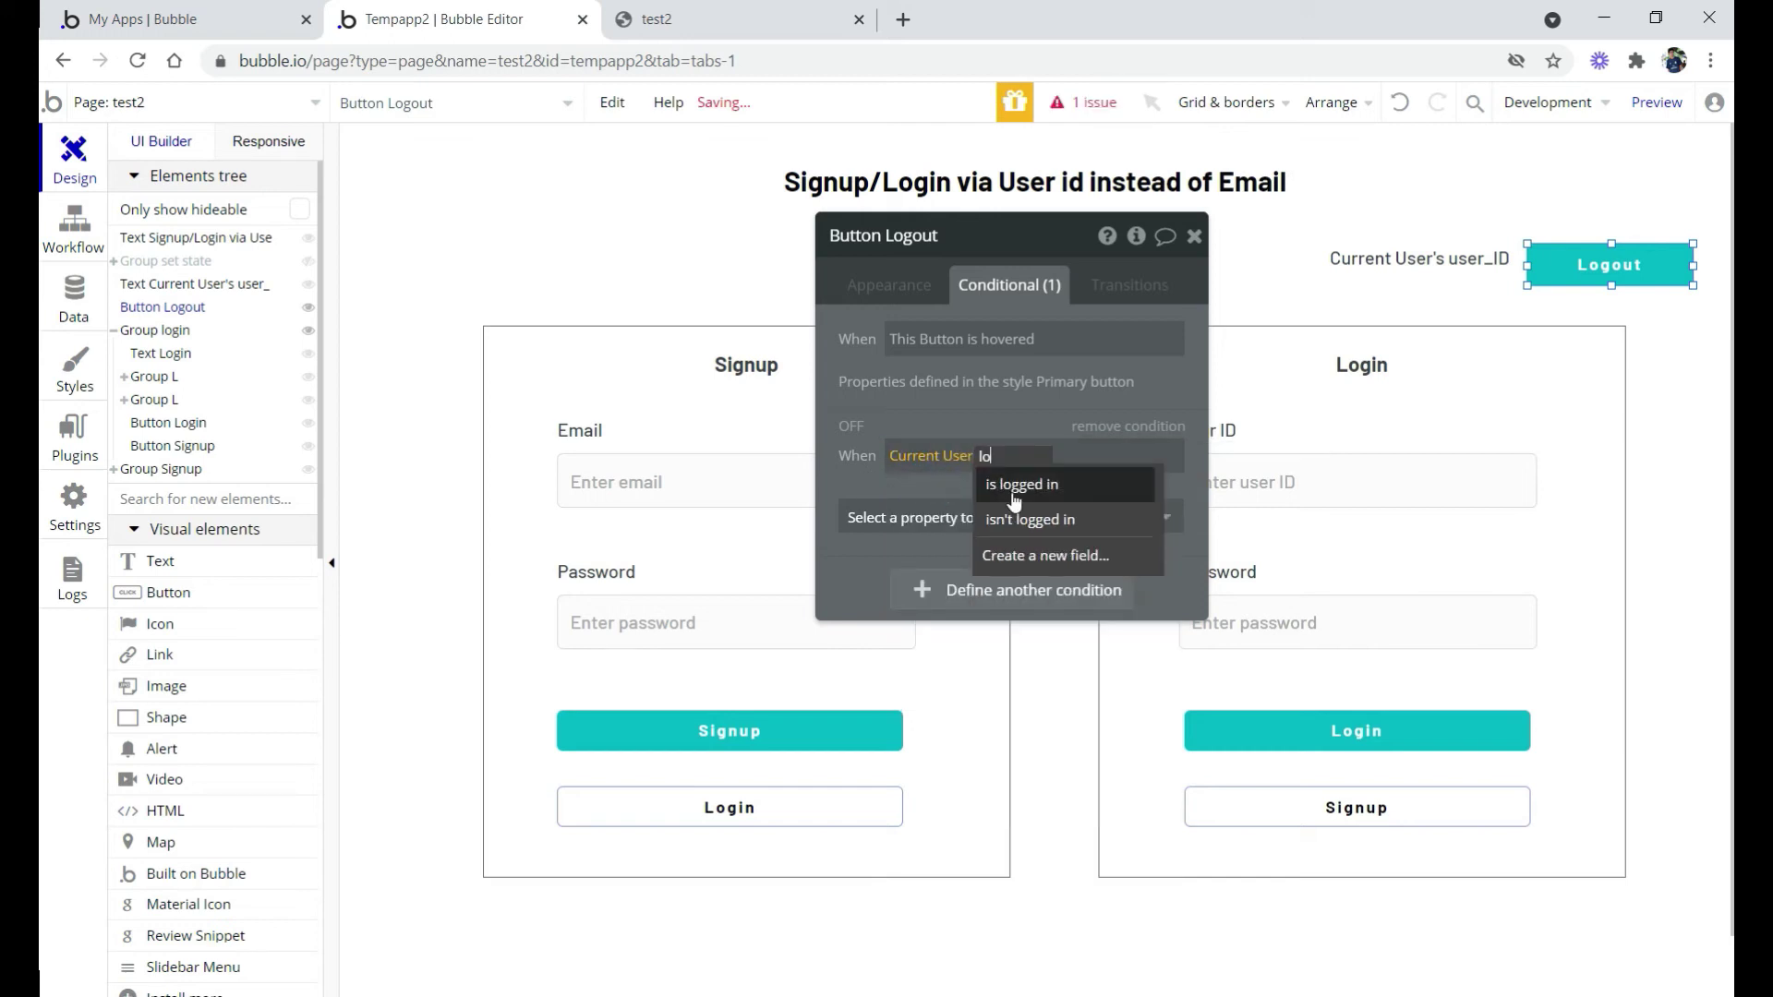
{"action": "left_click", "coordinate": [1016, 487]}
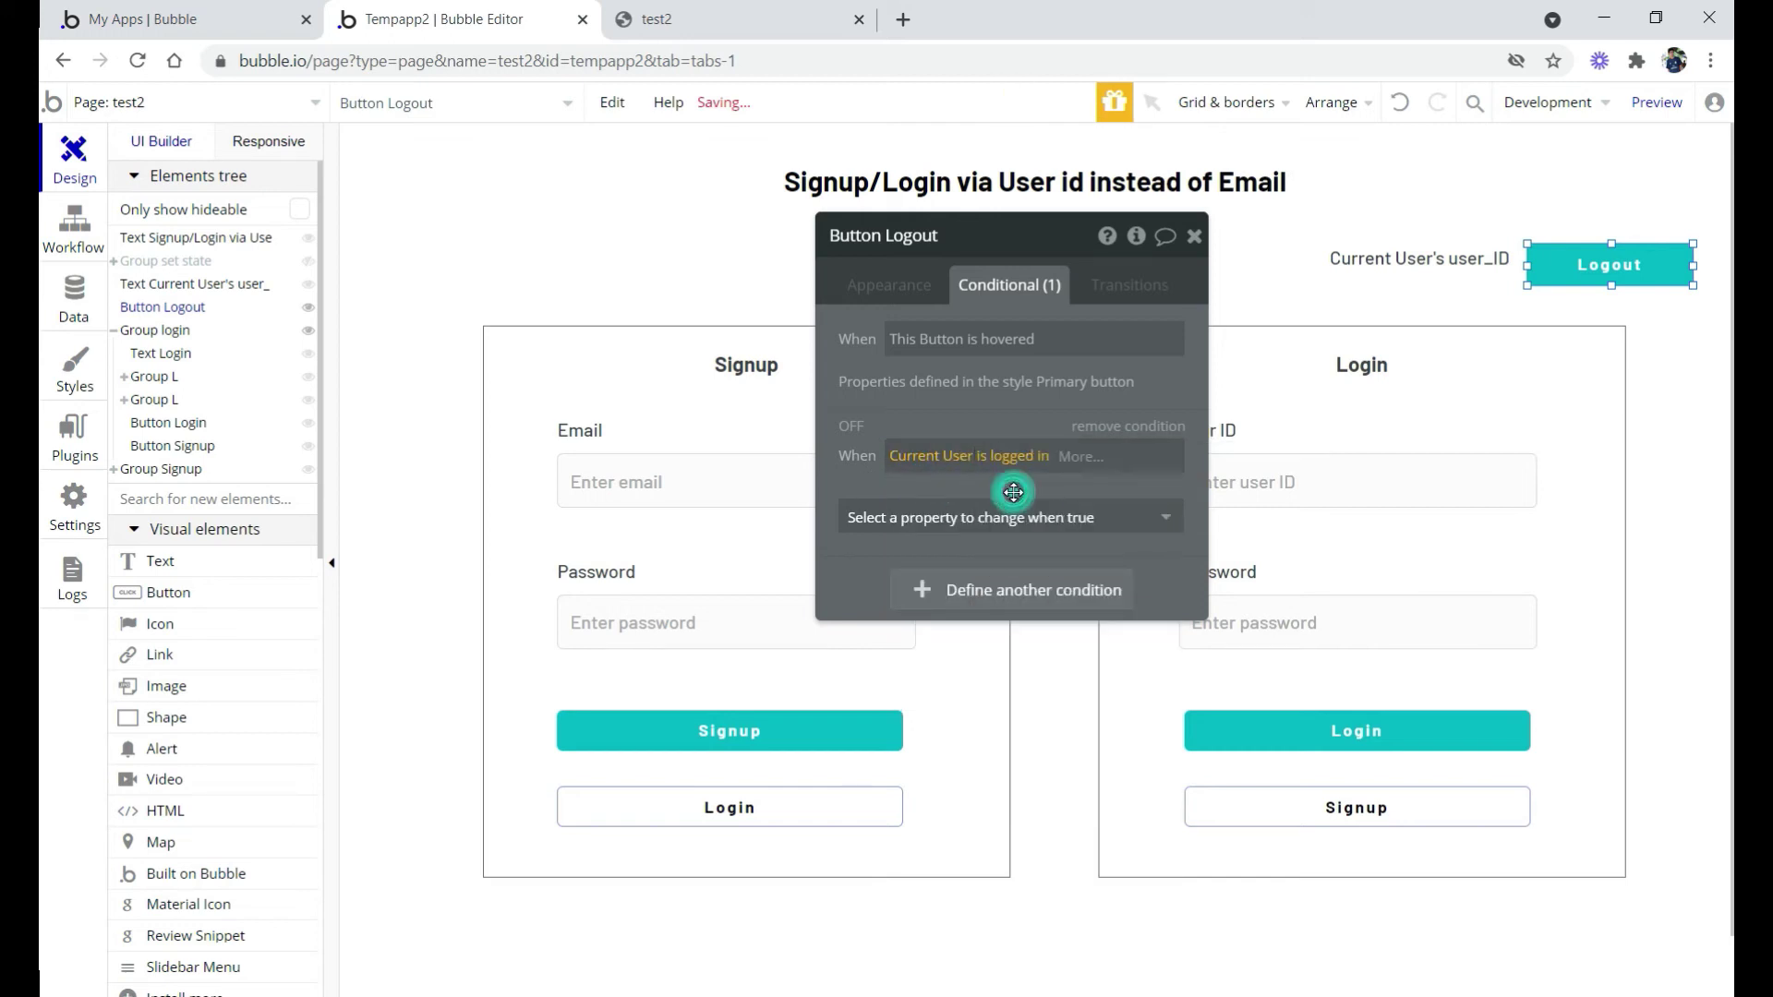
{"action": "left_click", "coordinate": [1099, 514]}
{"action": "left_click", "coordinate": [901, 591]}
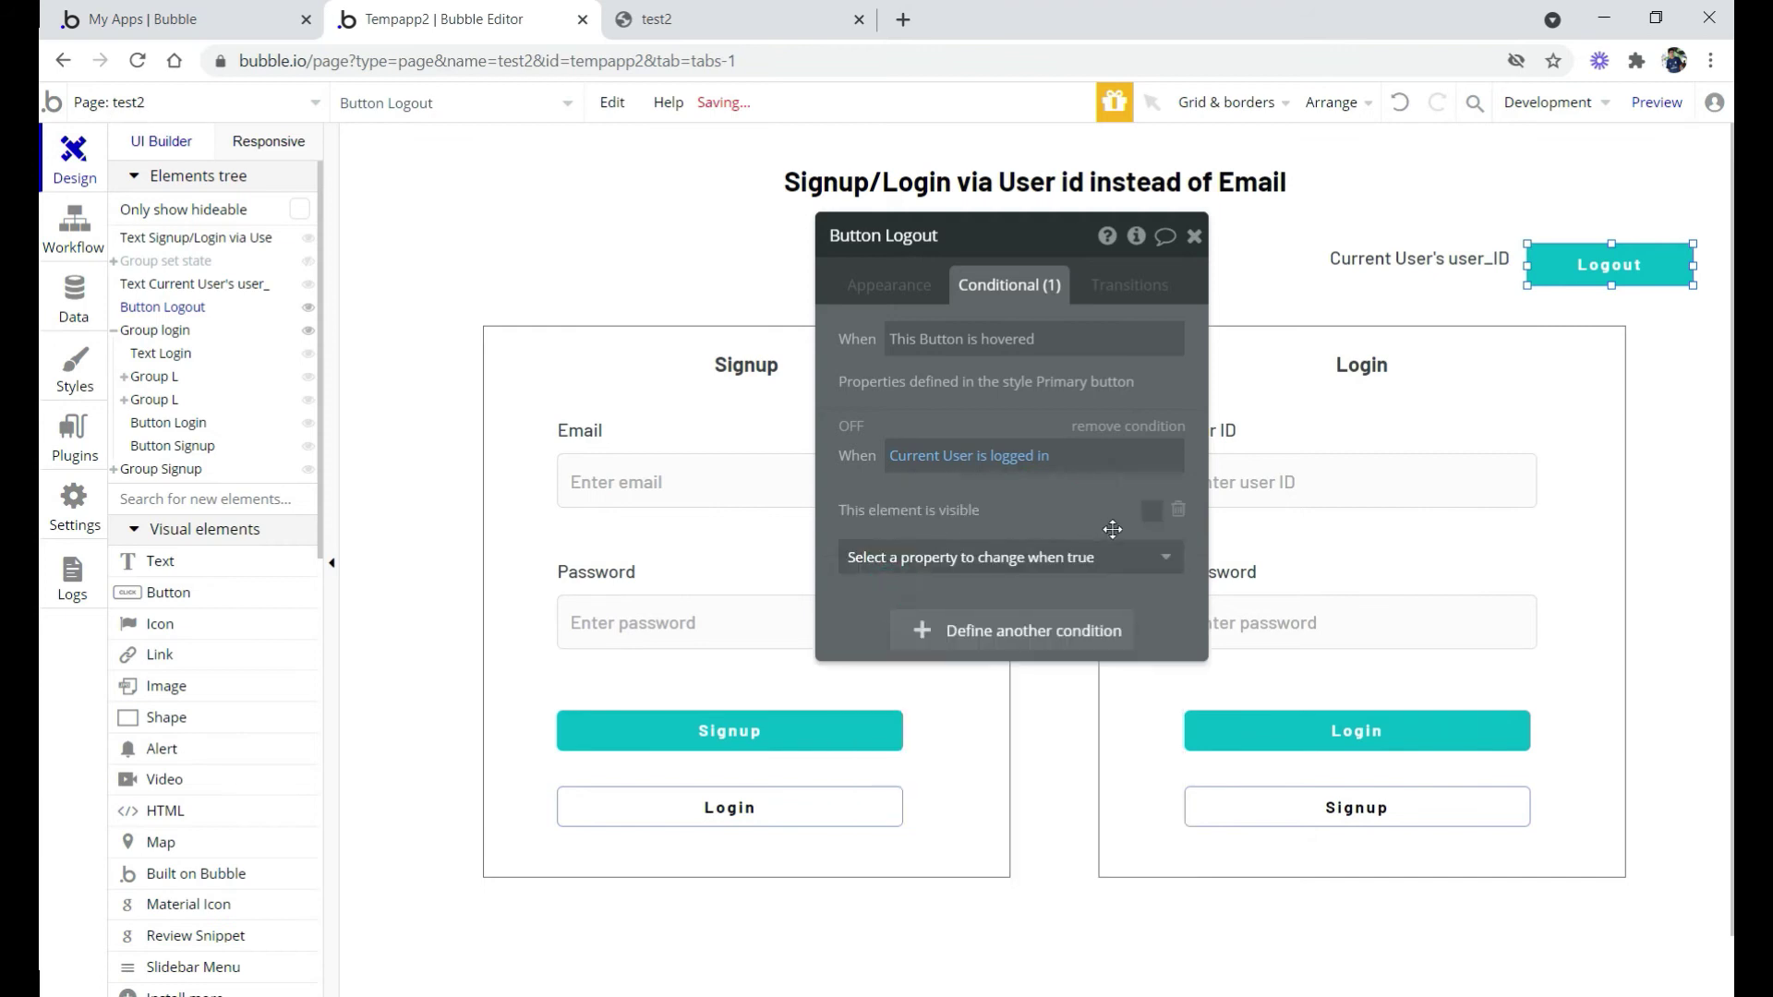
{"action": "left_click", "coordinate": [1159, 516]}
{"action": "left_click", "coordinate": [1310, 268]}
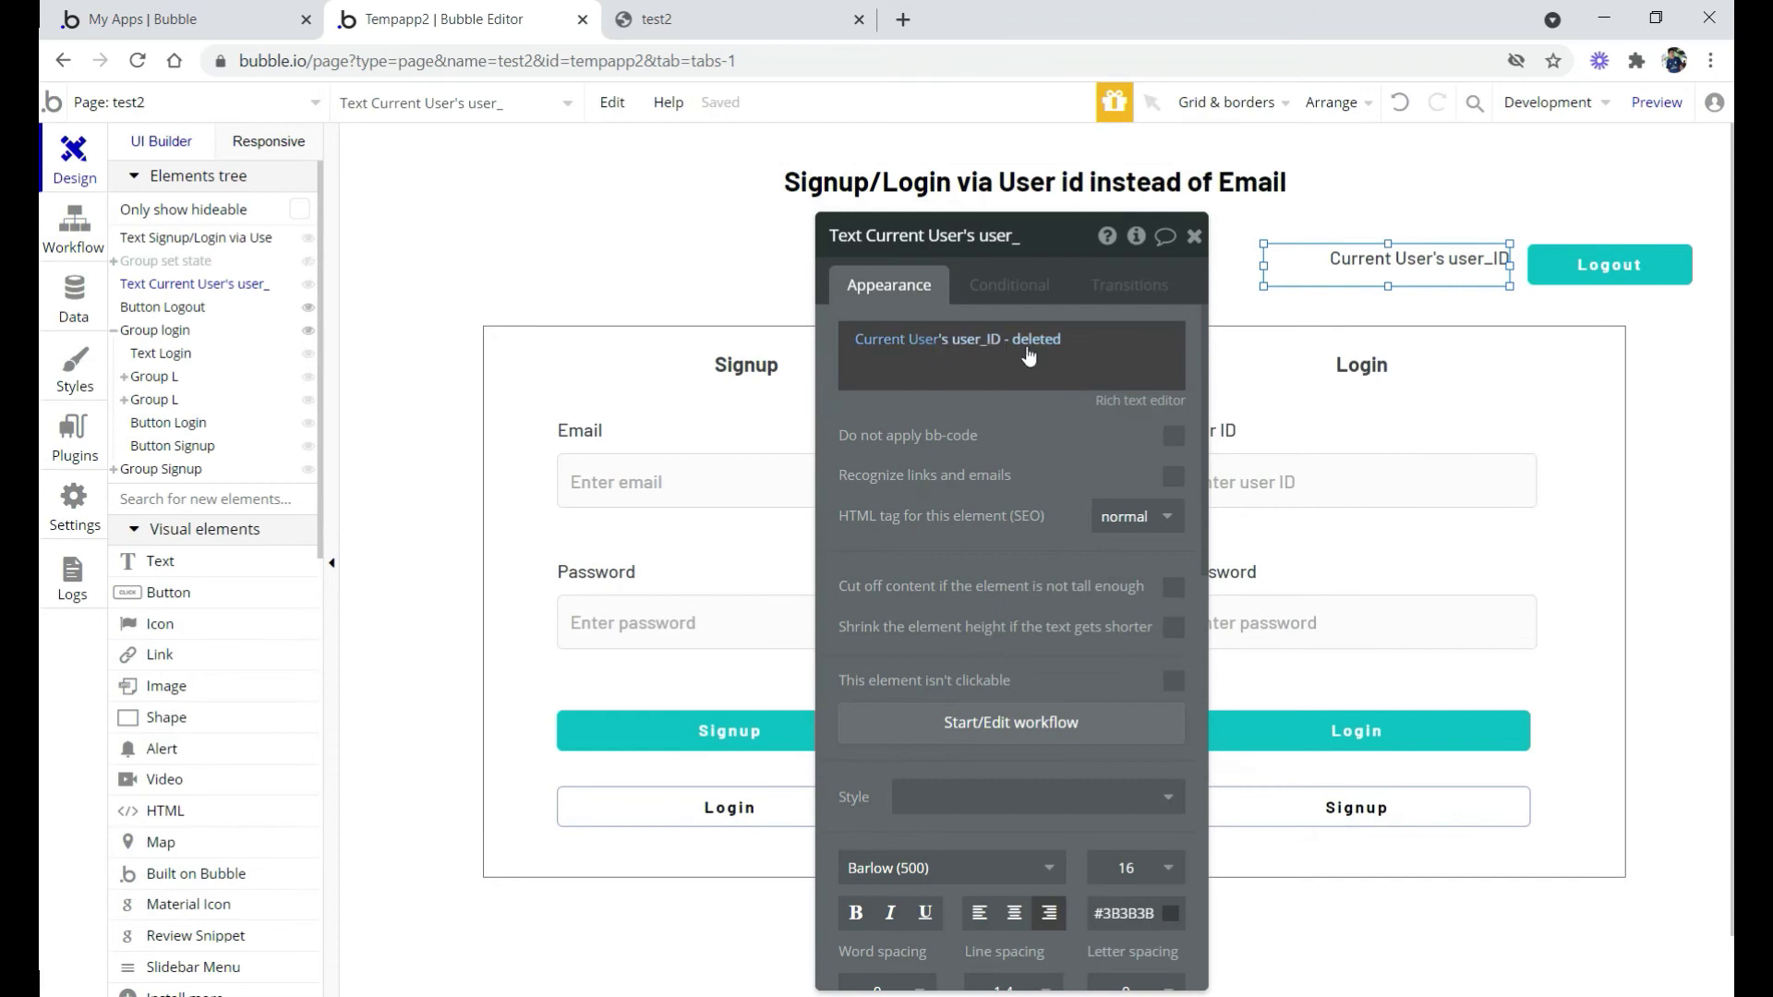
Replace the header text with 'User ID' followed by Current User's user_id
{"action": "left_click", "coordinate": [944, 347]}
{"action": "left_click", "coordinate": [1148, 340]}
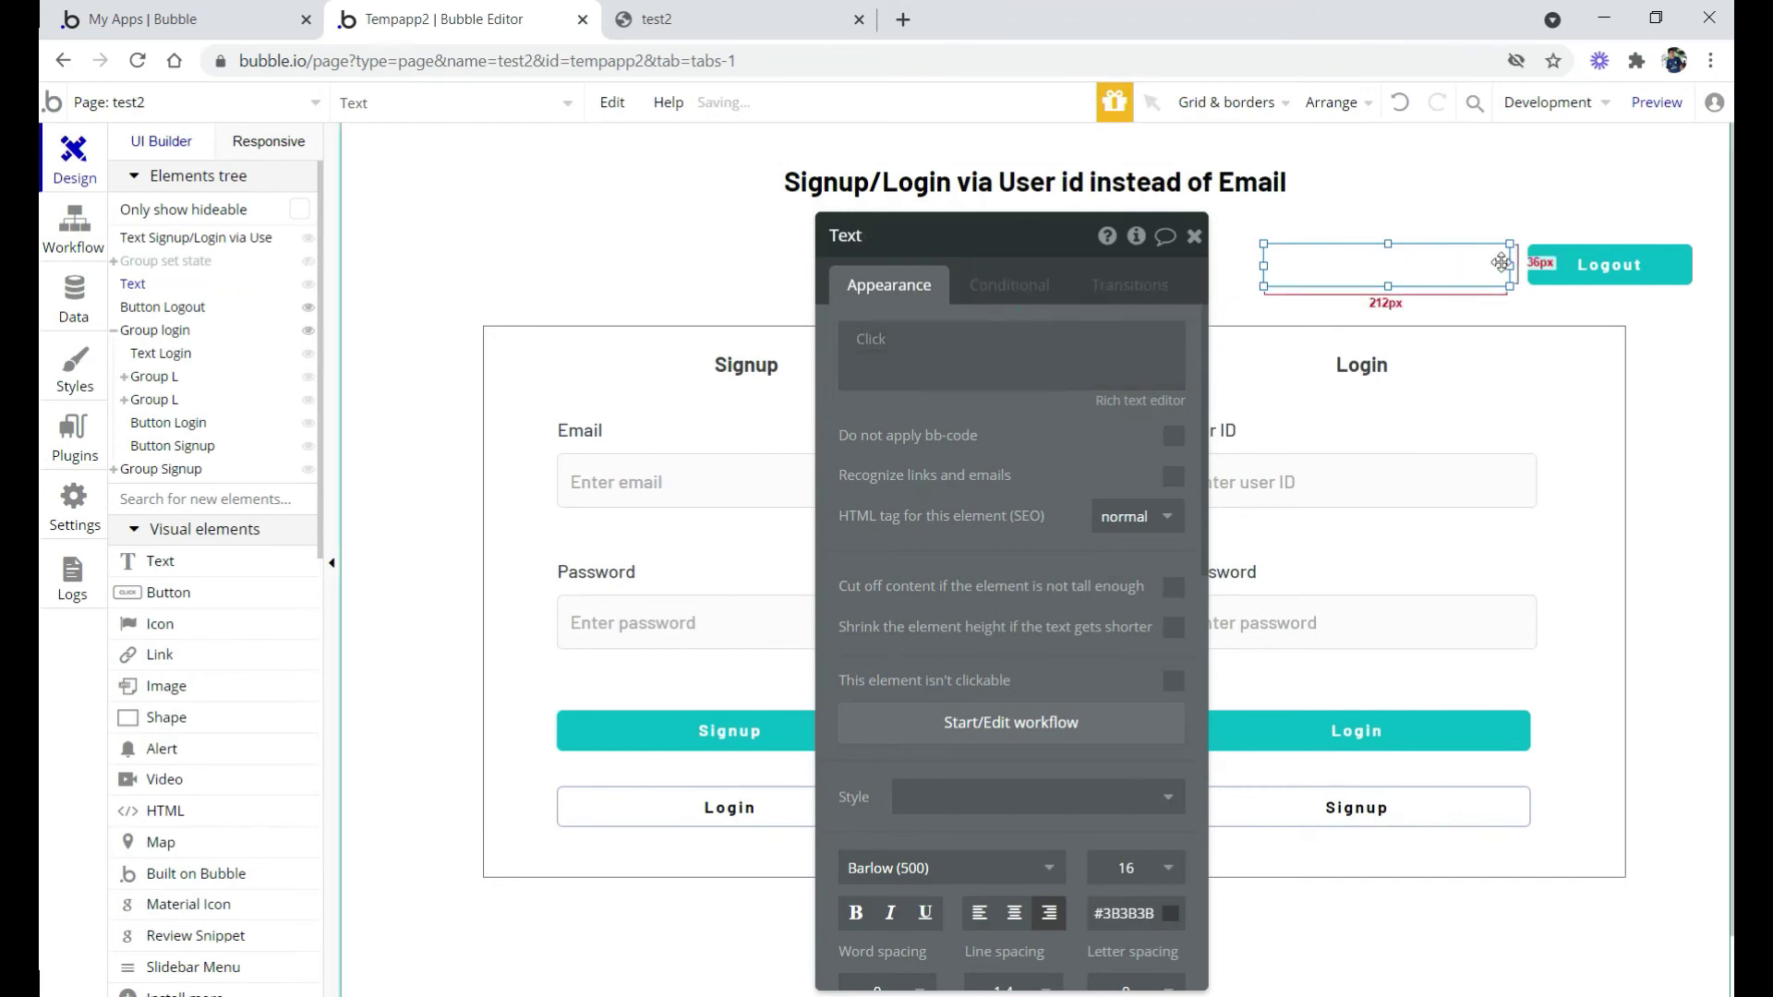
{"action": "left_click", "coordinate": [1561, 267]}
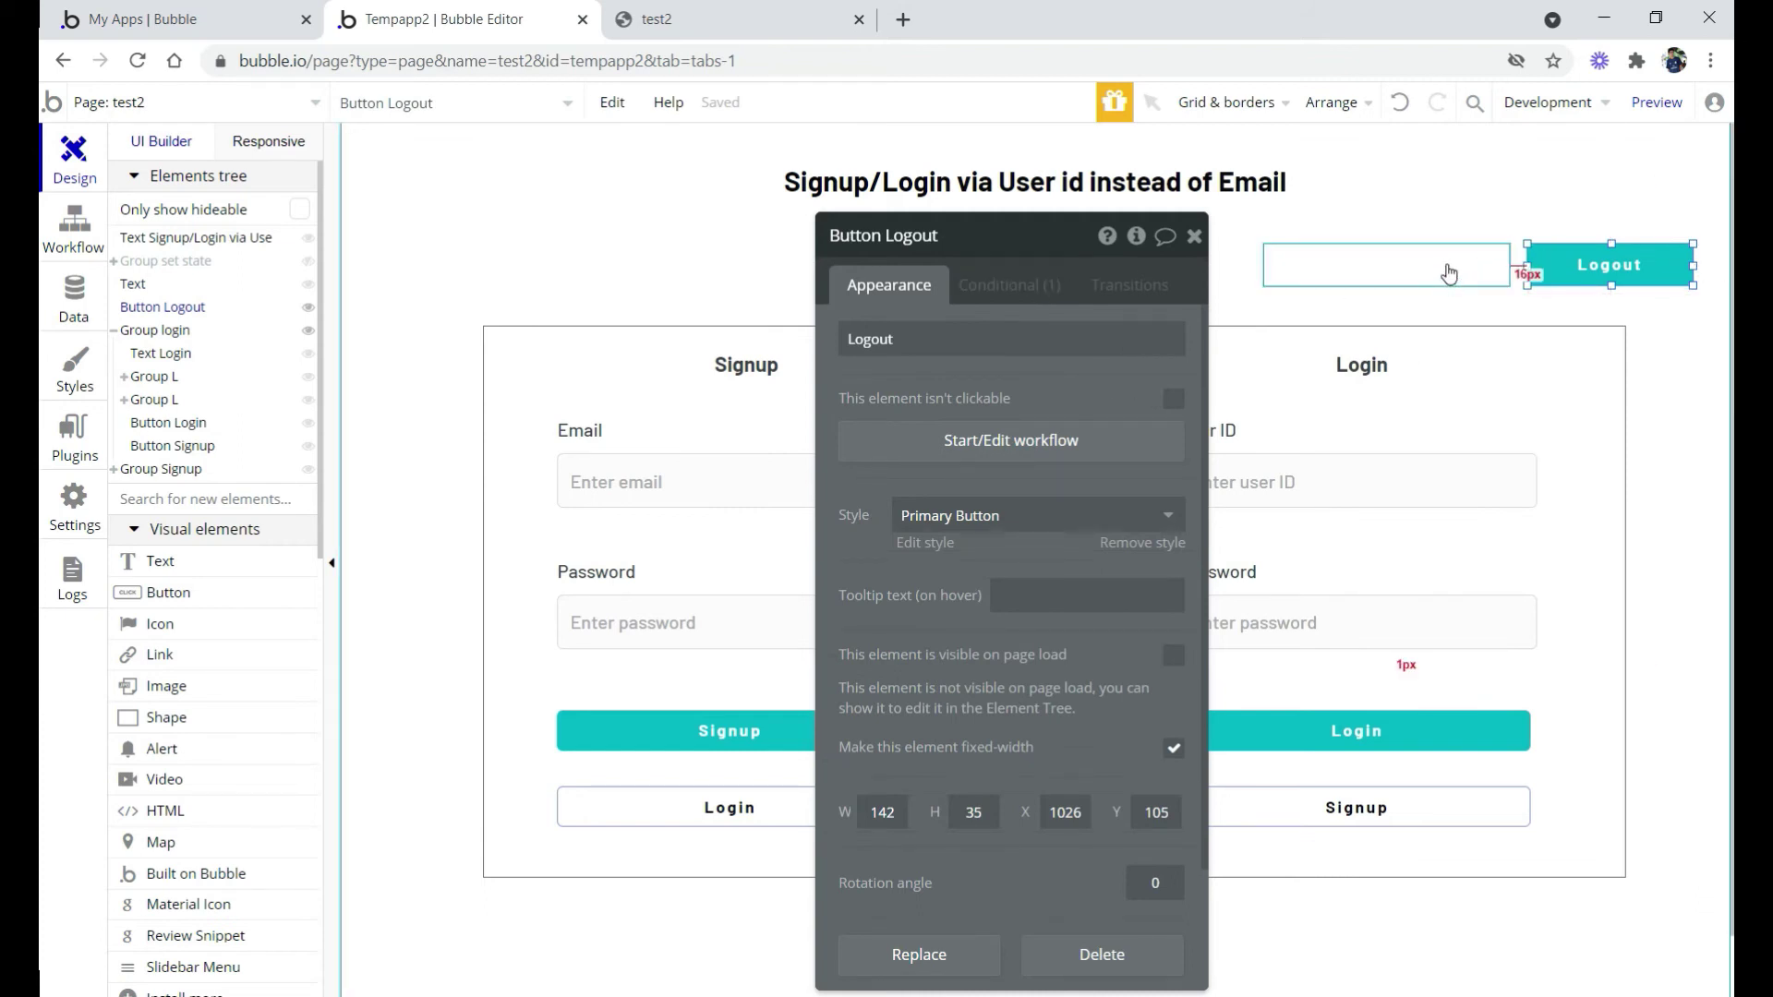
{"action": "left_click", "coordinate": [1448, 273]}
{"action": "left_click", "coordinate": [937, 363]}
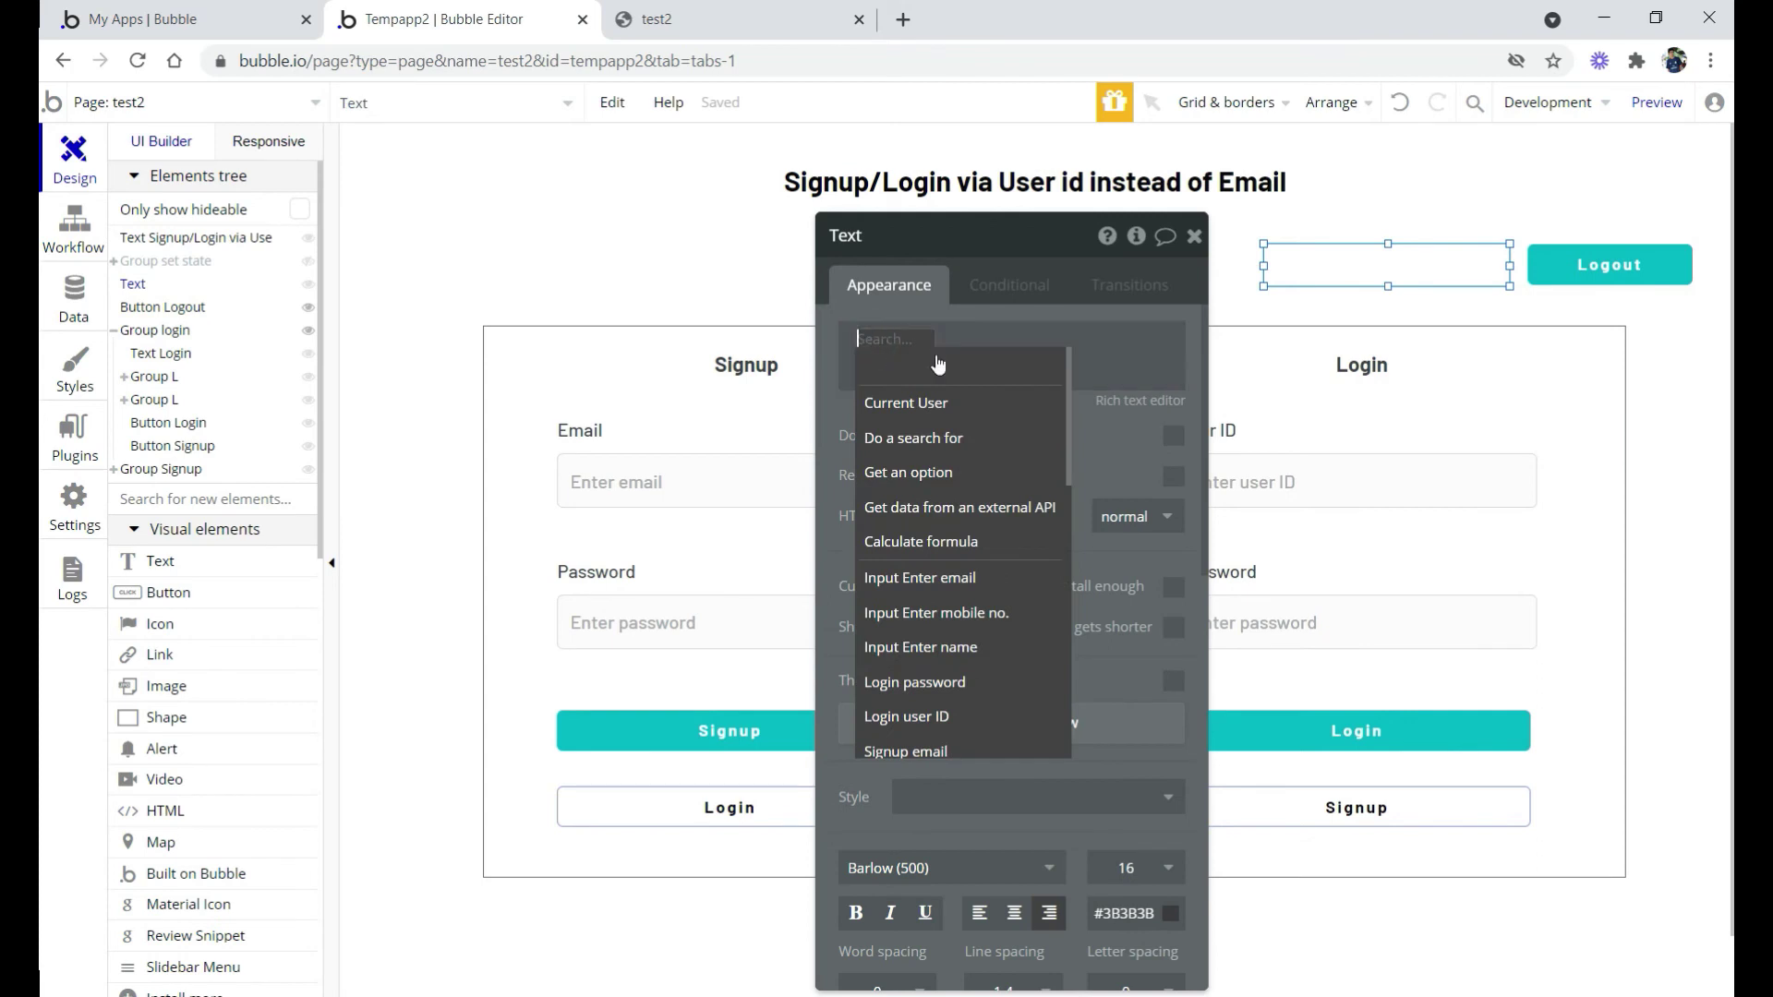
{"action": "left_click", "coordinate": [904, 417]}
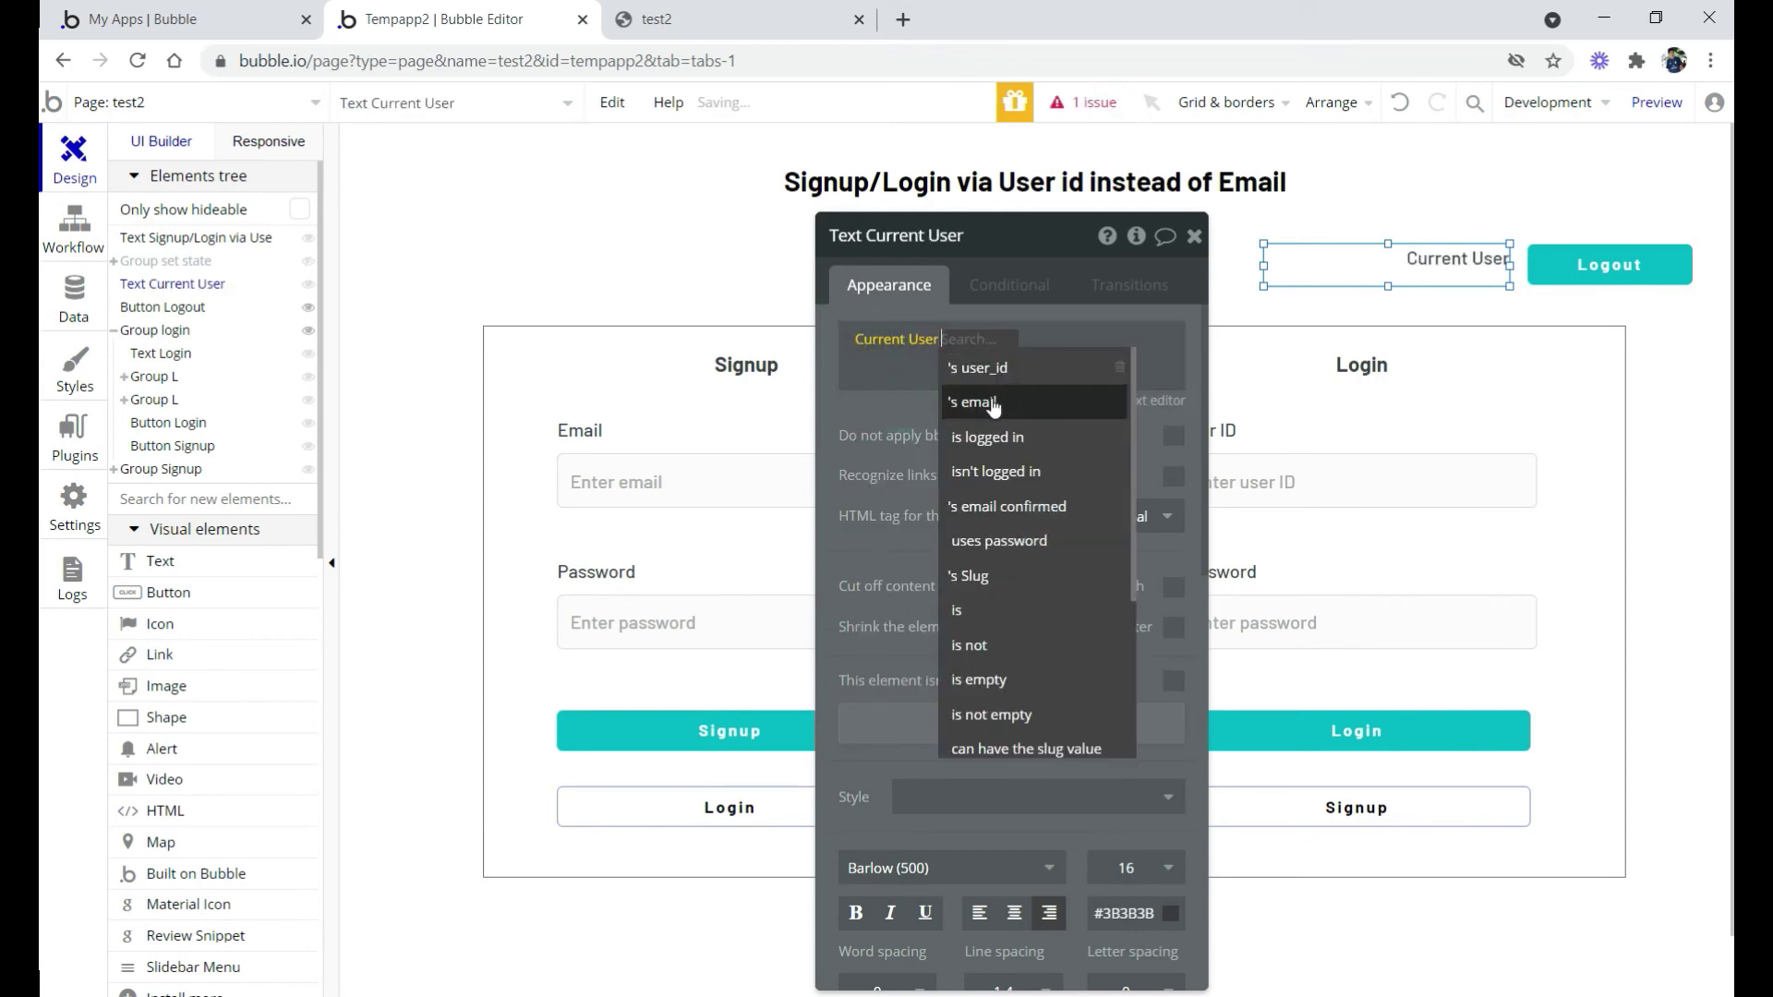
{"action": "left_click", "coordinate": [969, 369]}
{"action": "left_click", "coordinate": [851, 342]}
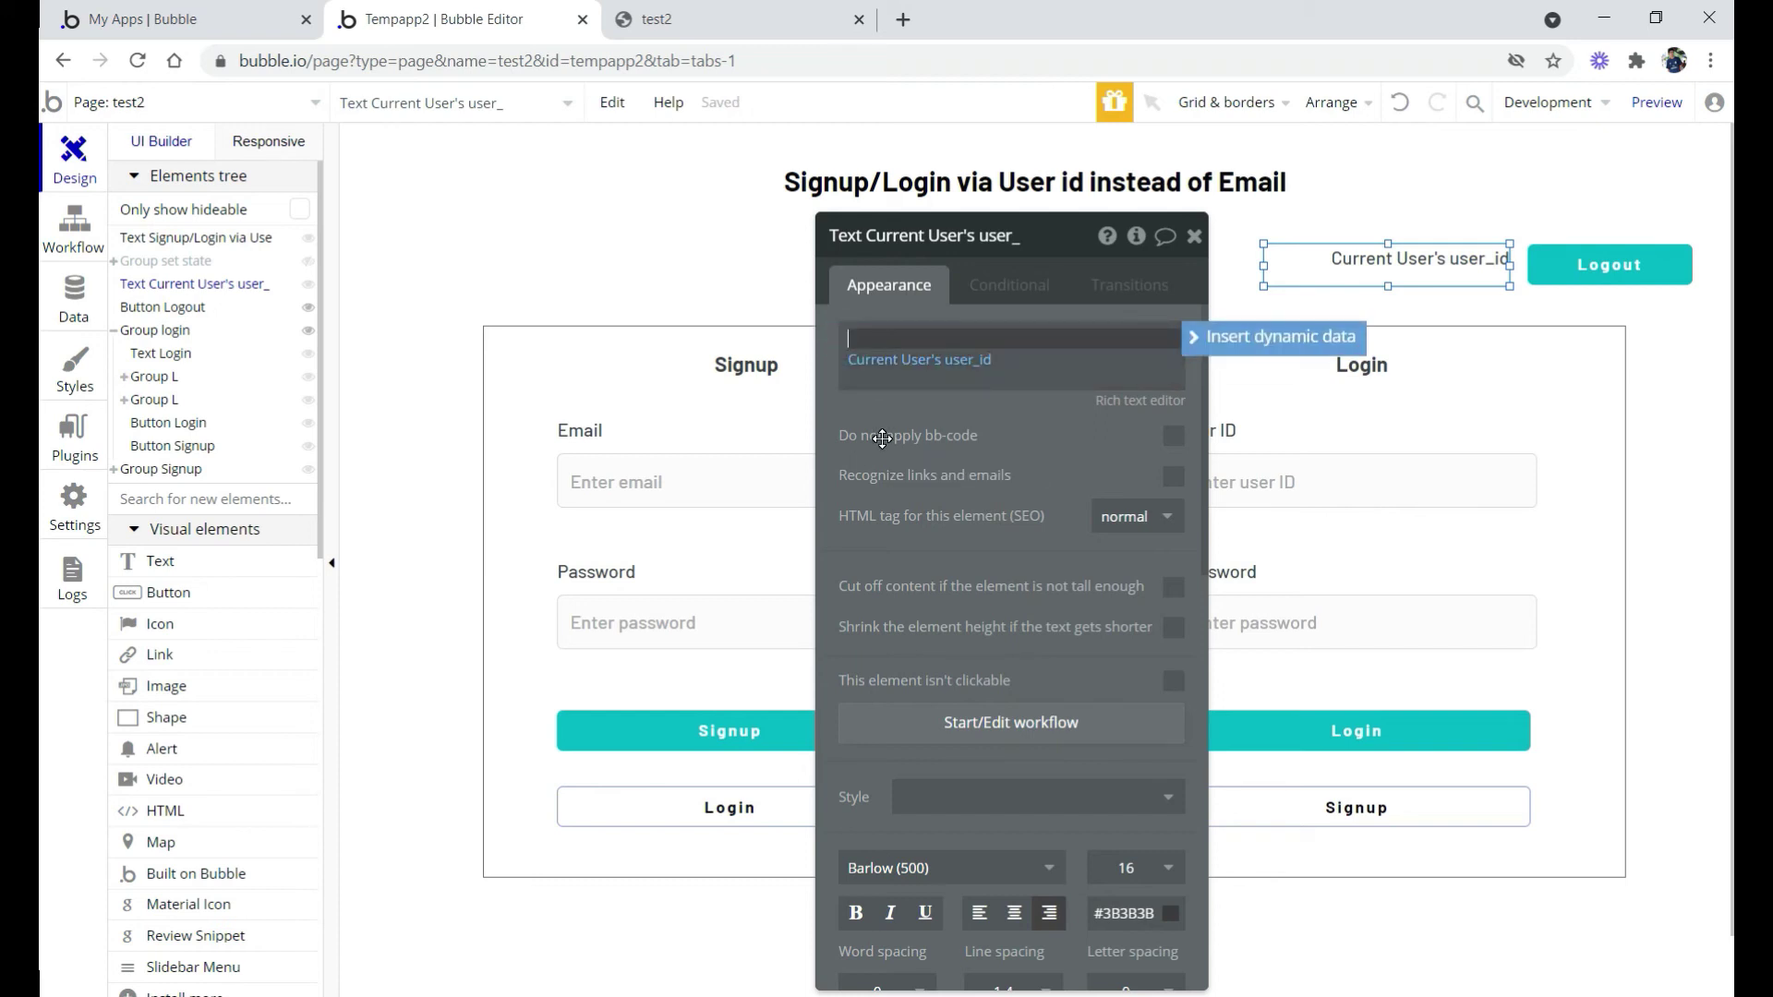
{"action": "type", "text": "User "}
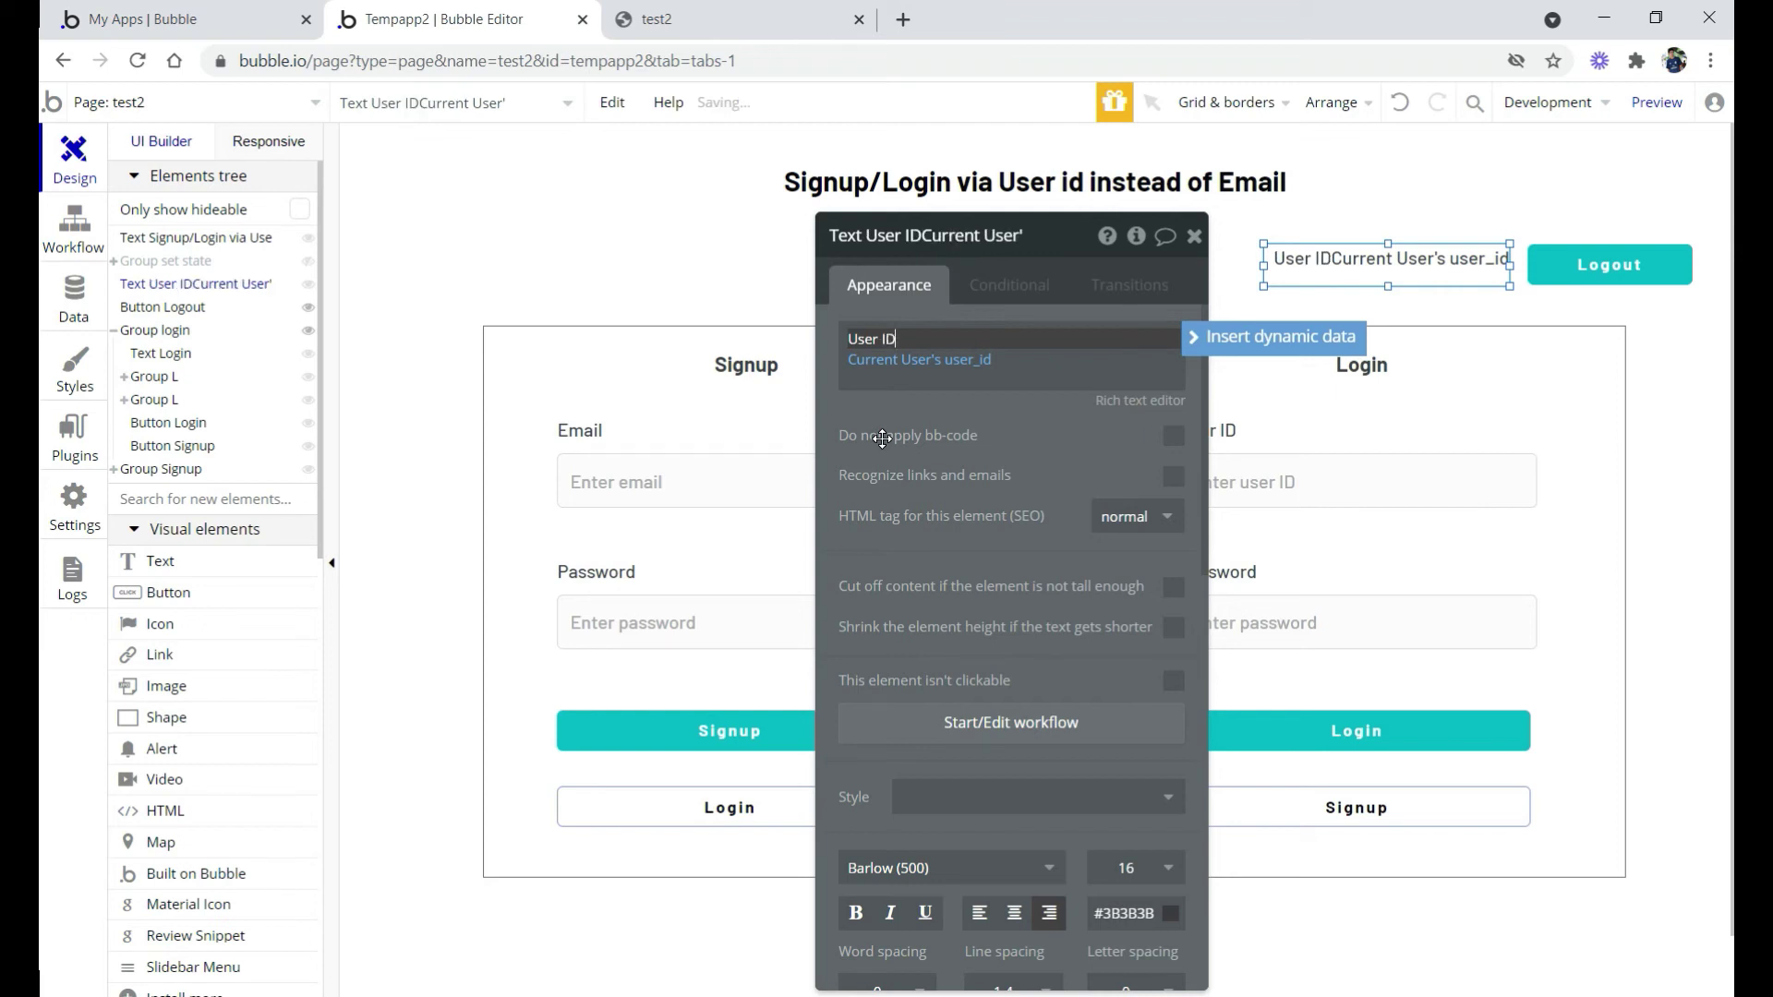
{"action": "type", "text": "ID"}
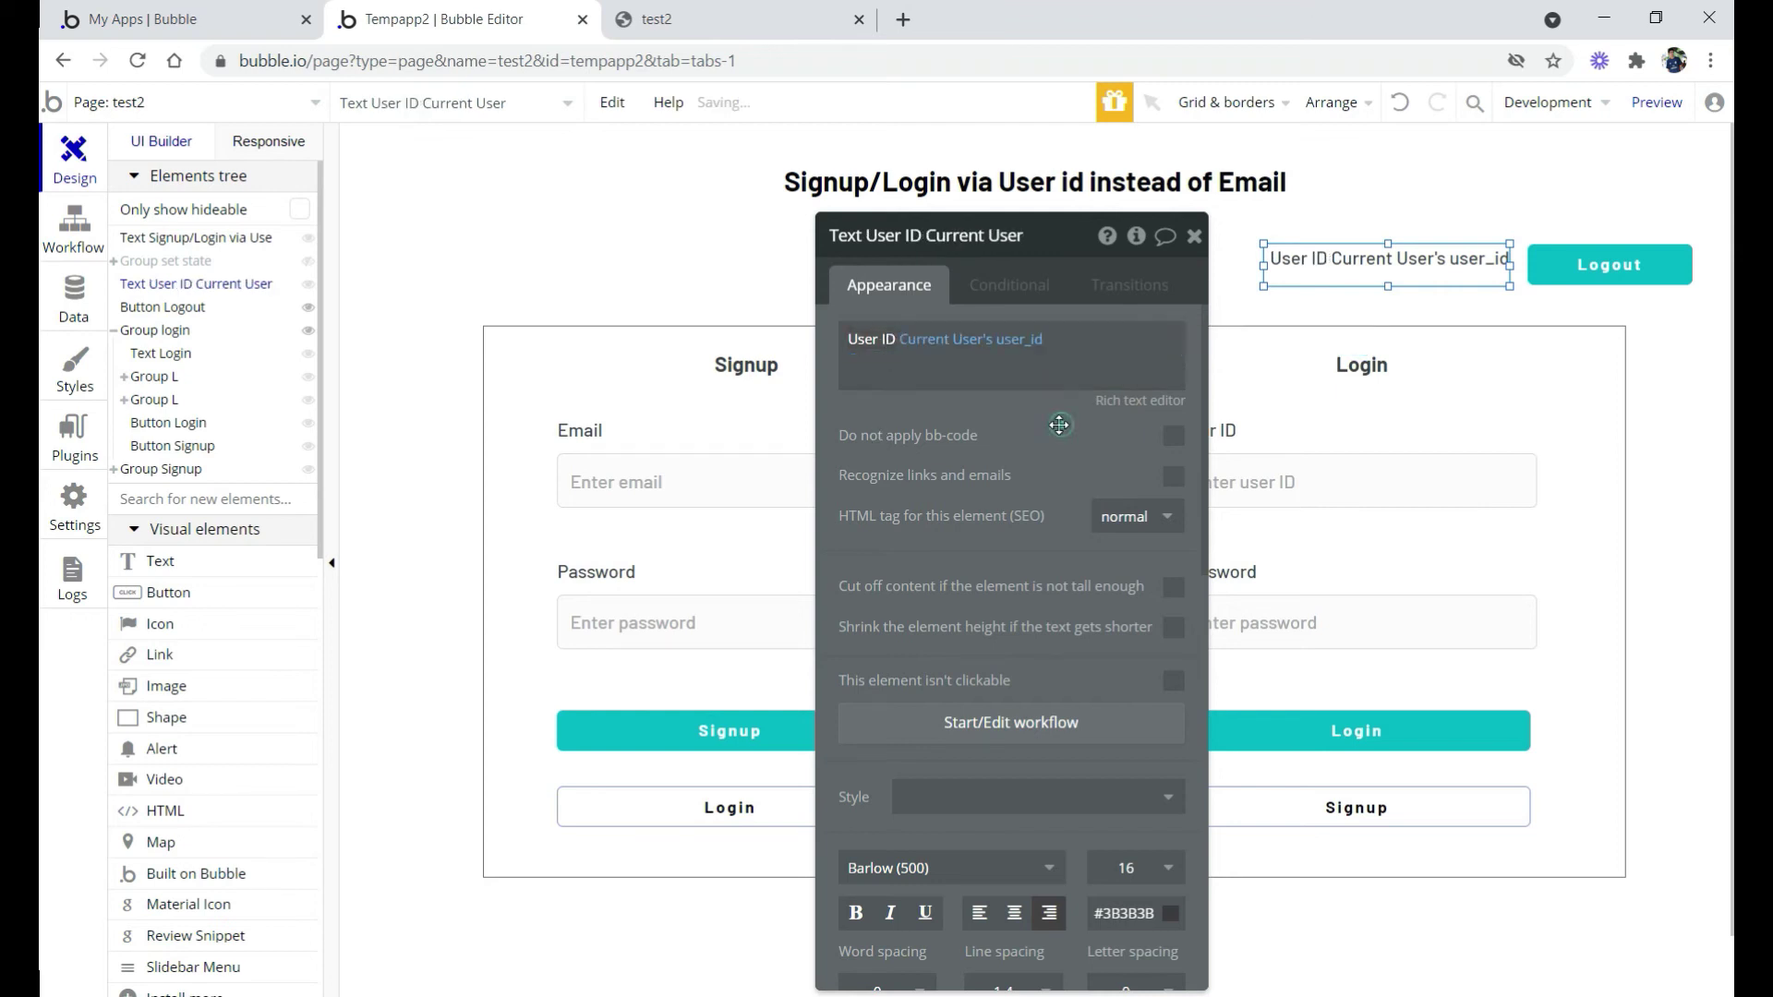
Add a text condition 'Current User is logged in' making the element visible
{"action": "left_click", "coordinate": [1013, 296]}
{"action": "left_click", "coordinate": [1035, 333]}
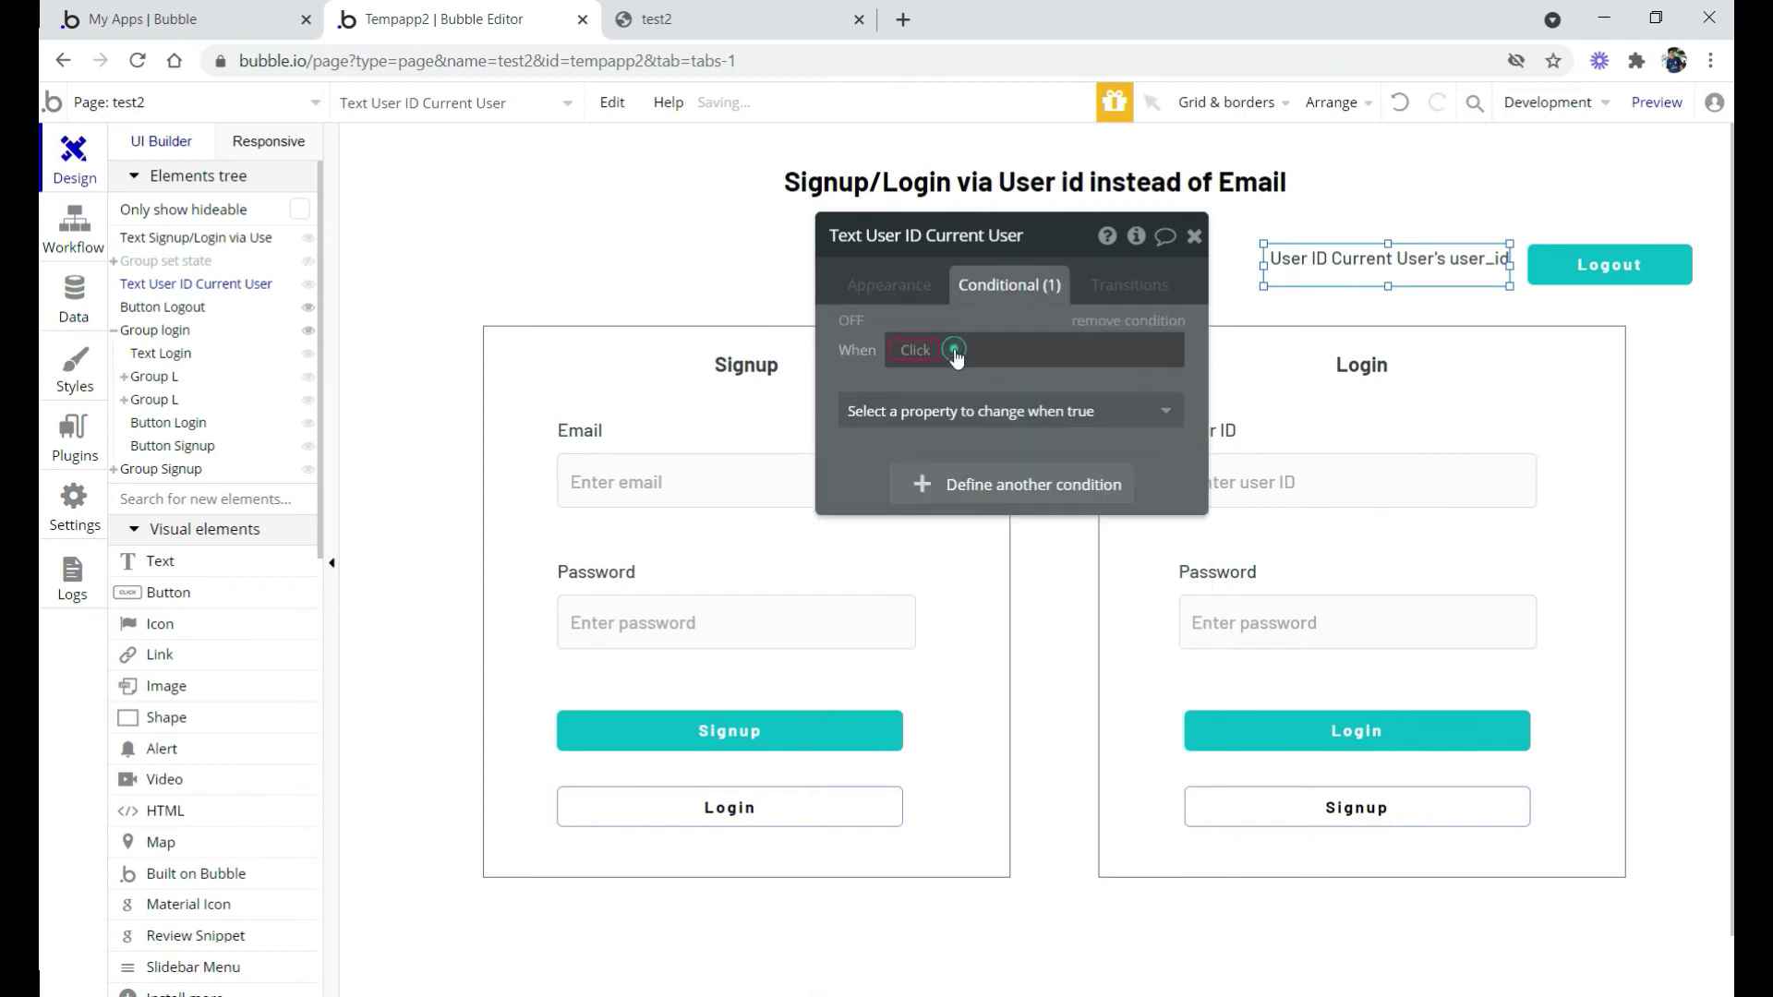
{"action": "left_click", "coordinate": [908, 347]}
{"action": "type", "text": "cu"}
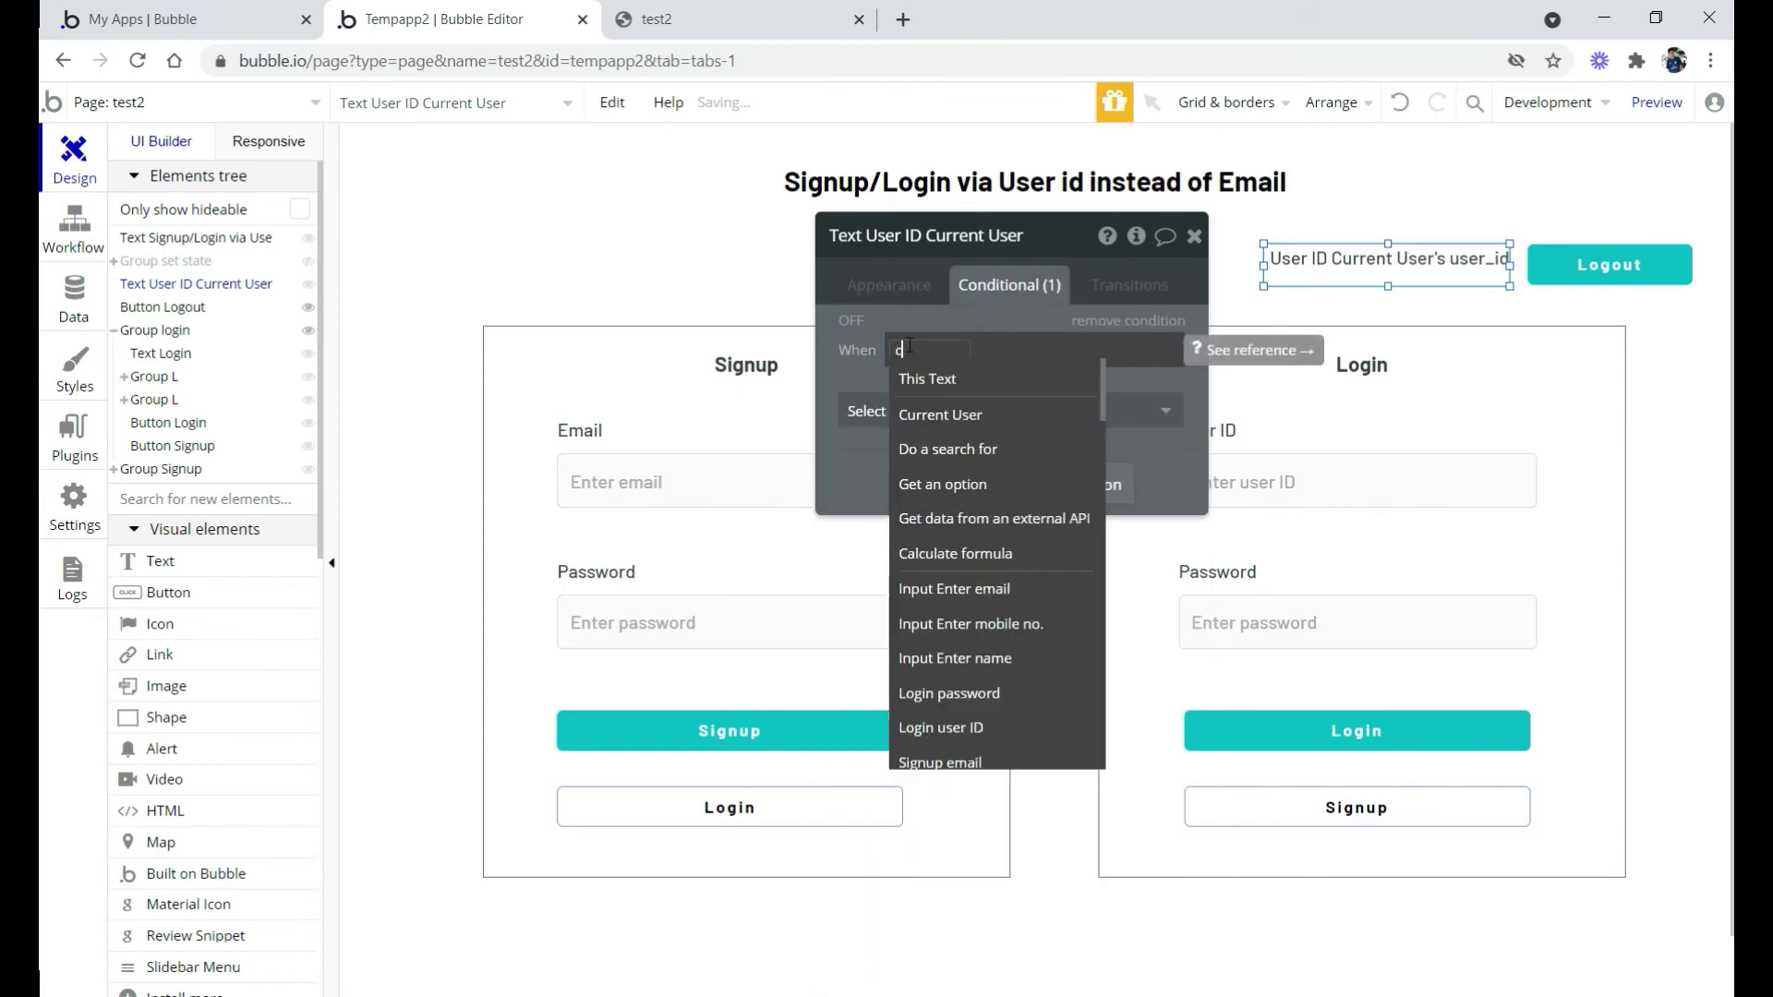
{"action": "left_click", "coordinate": [940, 379]}
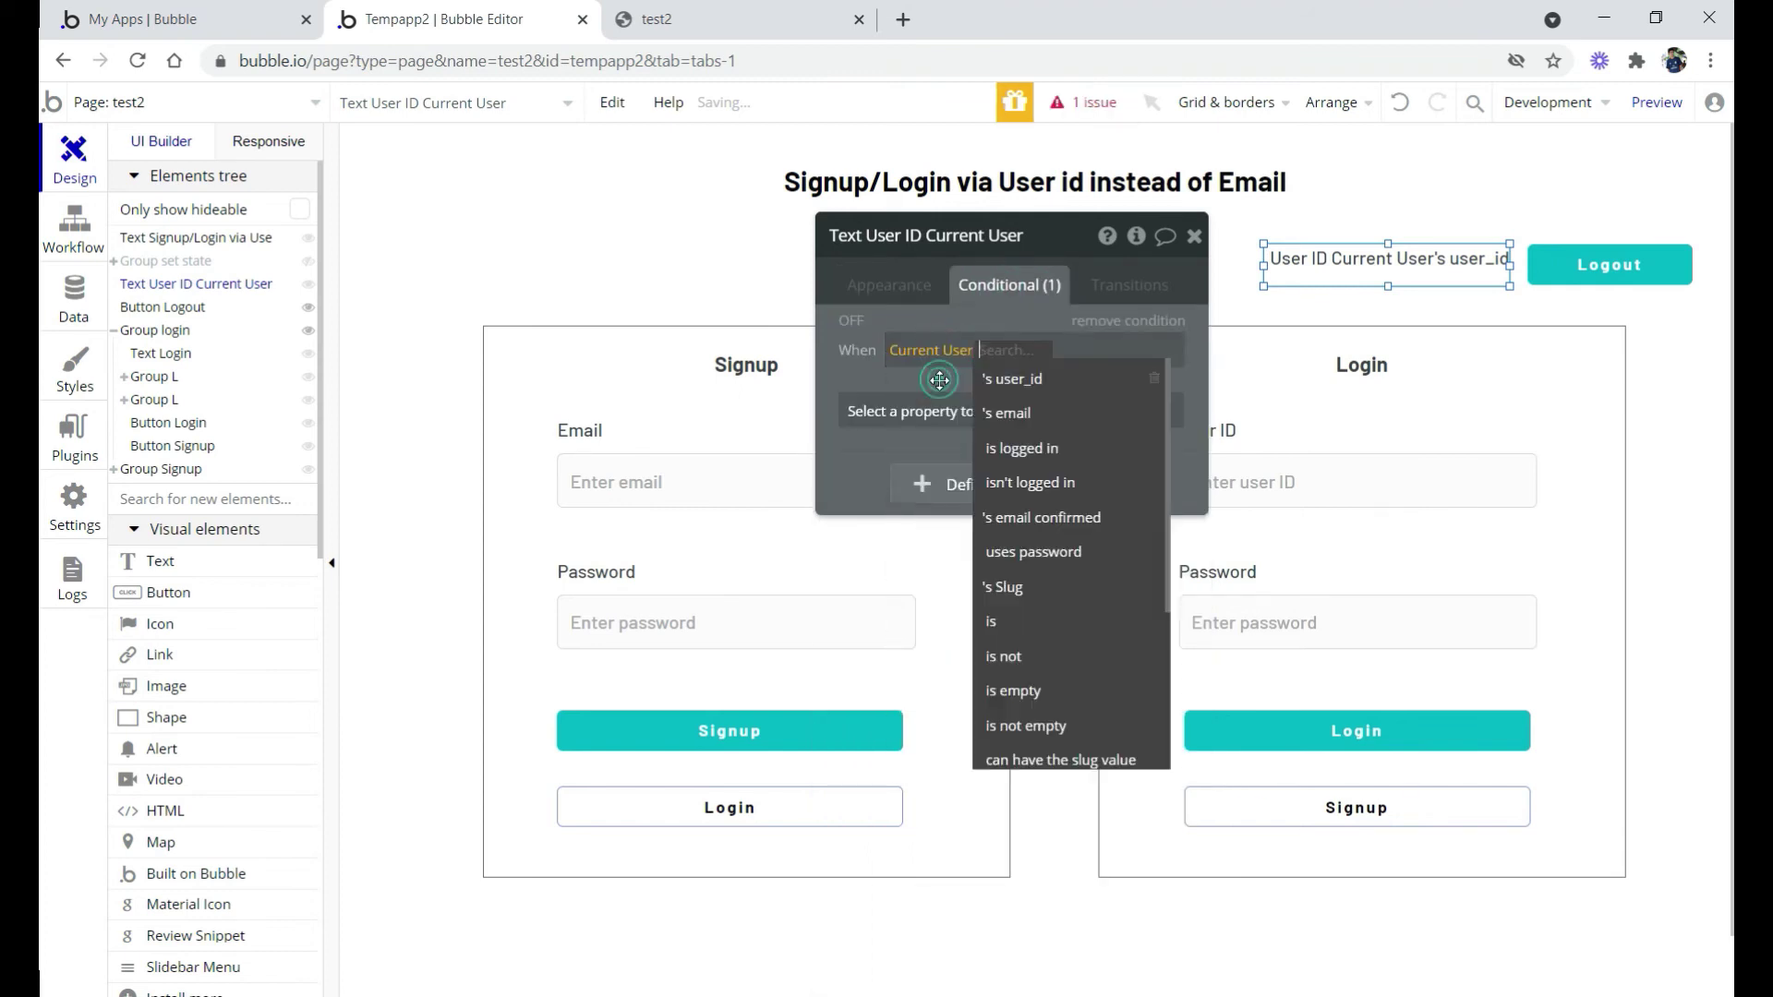
{"action": "type", "text": "lo"}
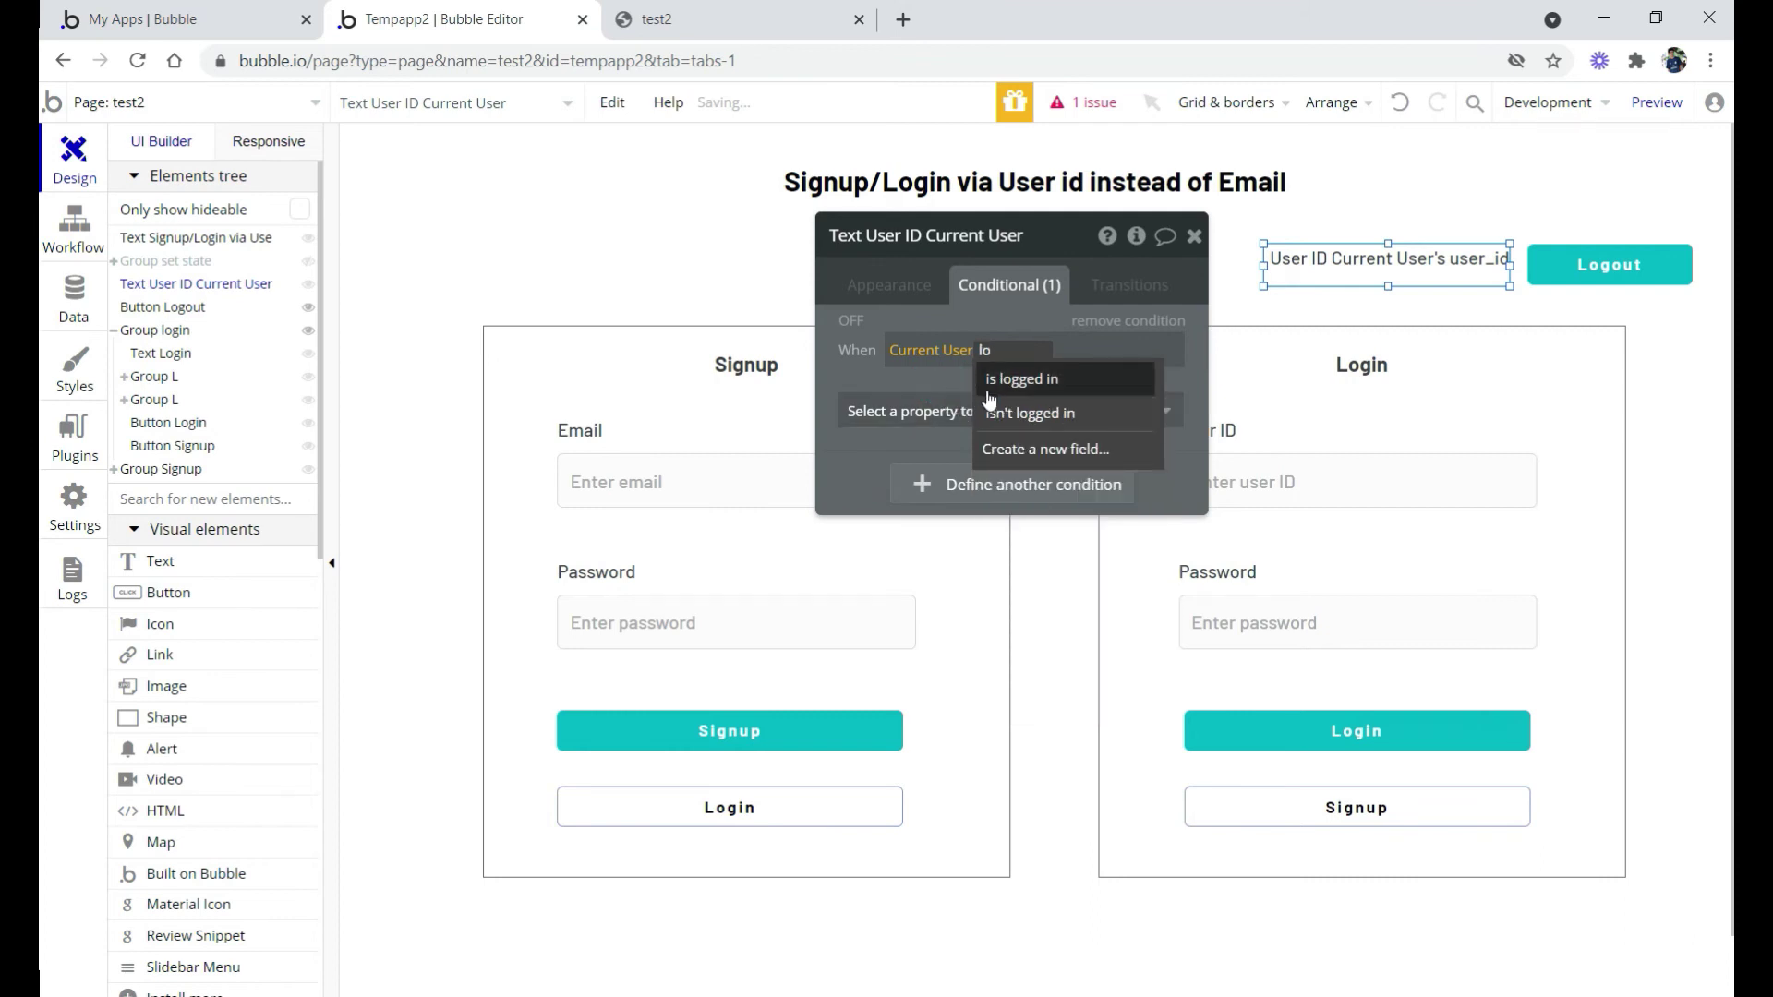
{"action": "left_click", "coordinate": [1044, 381]}
{"action": "left_click", "coordinate": [1055, 413]}
{"action": "left_click", "coordinate": [951, 484]}
{"action": "left_click", "coordinate": [1152, 406]}
Uncheck 'visible on page load' for the User ID text
{"action": "left_click", "coordinate": [879, 282]}
{"action": "scroll", "coordinate": [1000, 562], "scroll_direction": "down", "scroll_amount": 10}
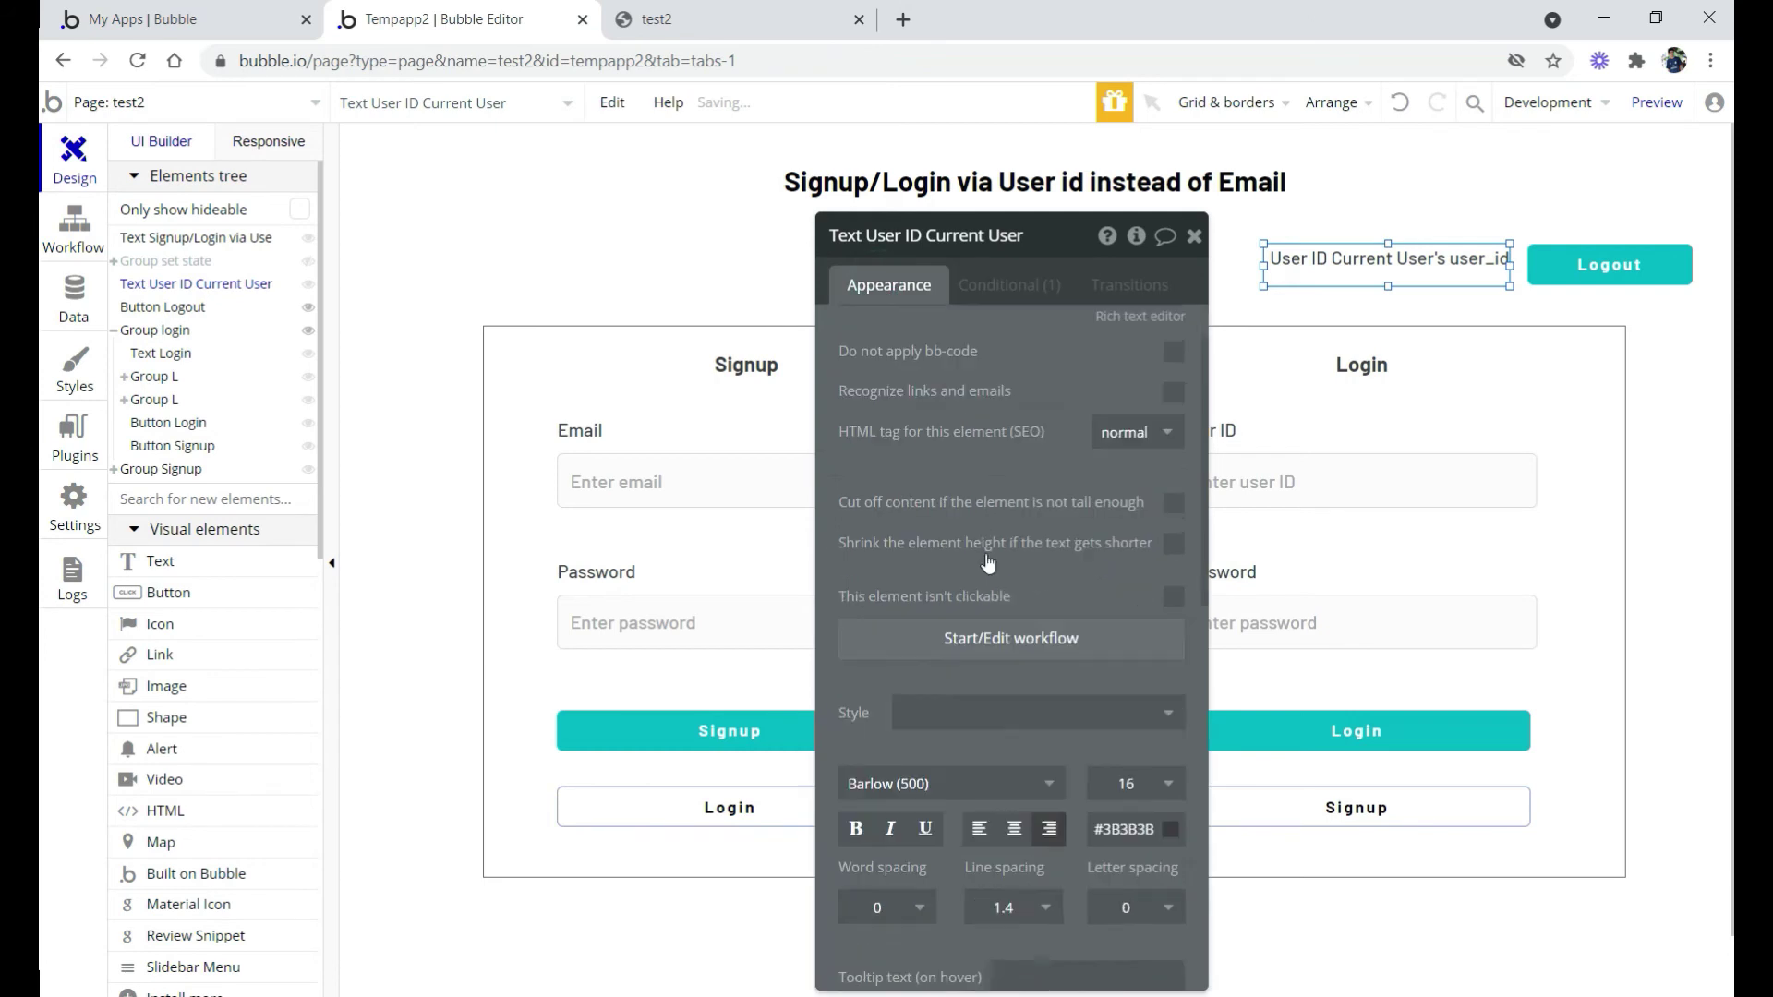
{"action": "scroll", "coordinate": [1001, 562], "scroll_direction": "down", "scroll_amount": 3}
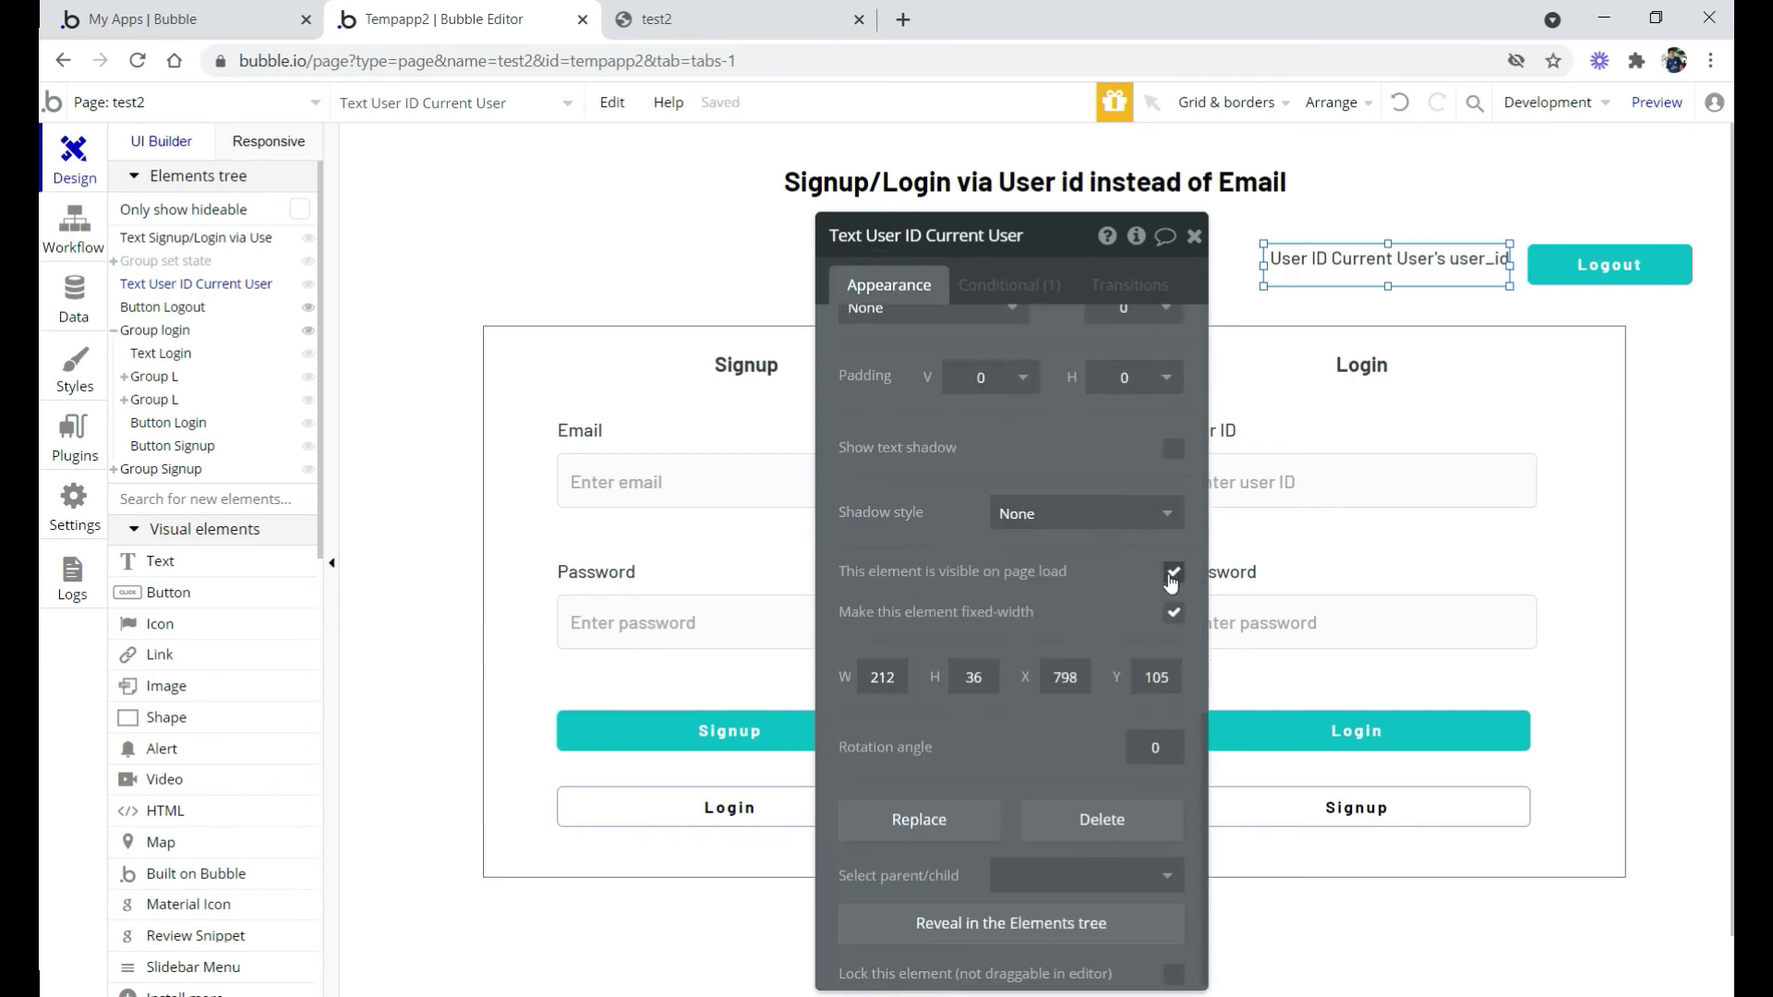
{"action": "left_click", "coordinate": [1172, 575]}
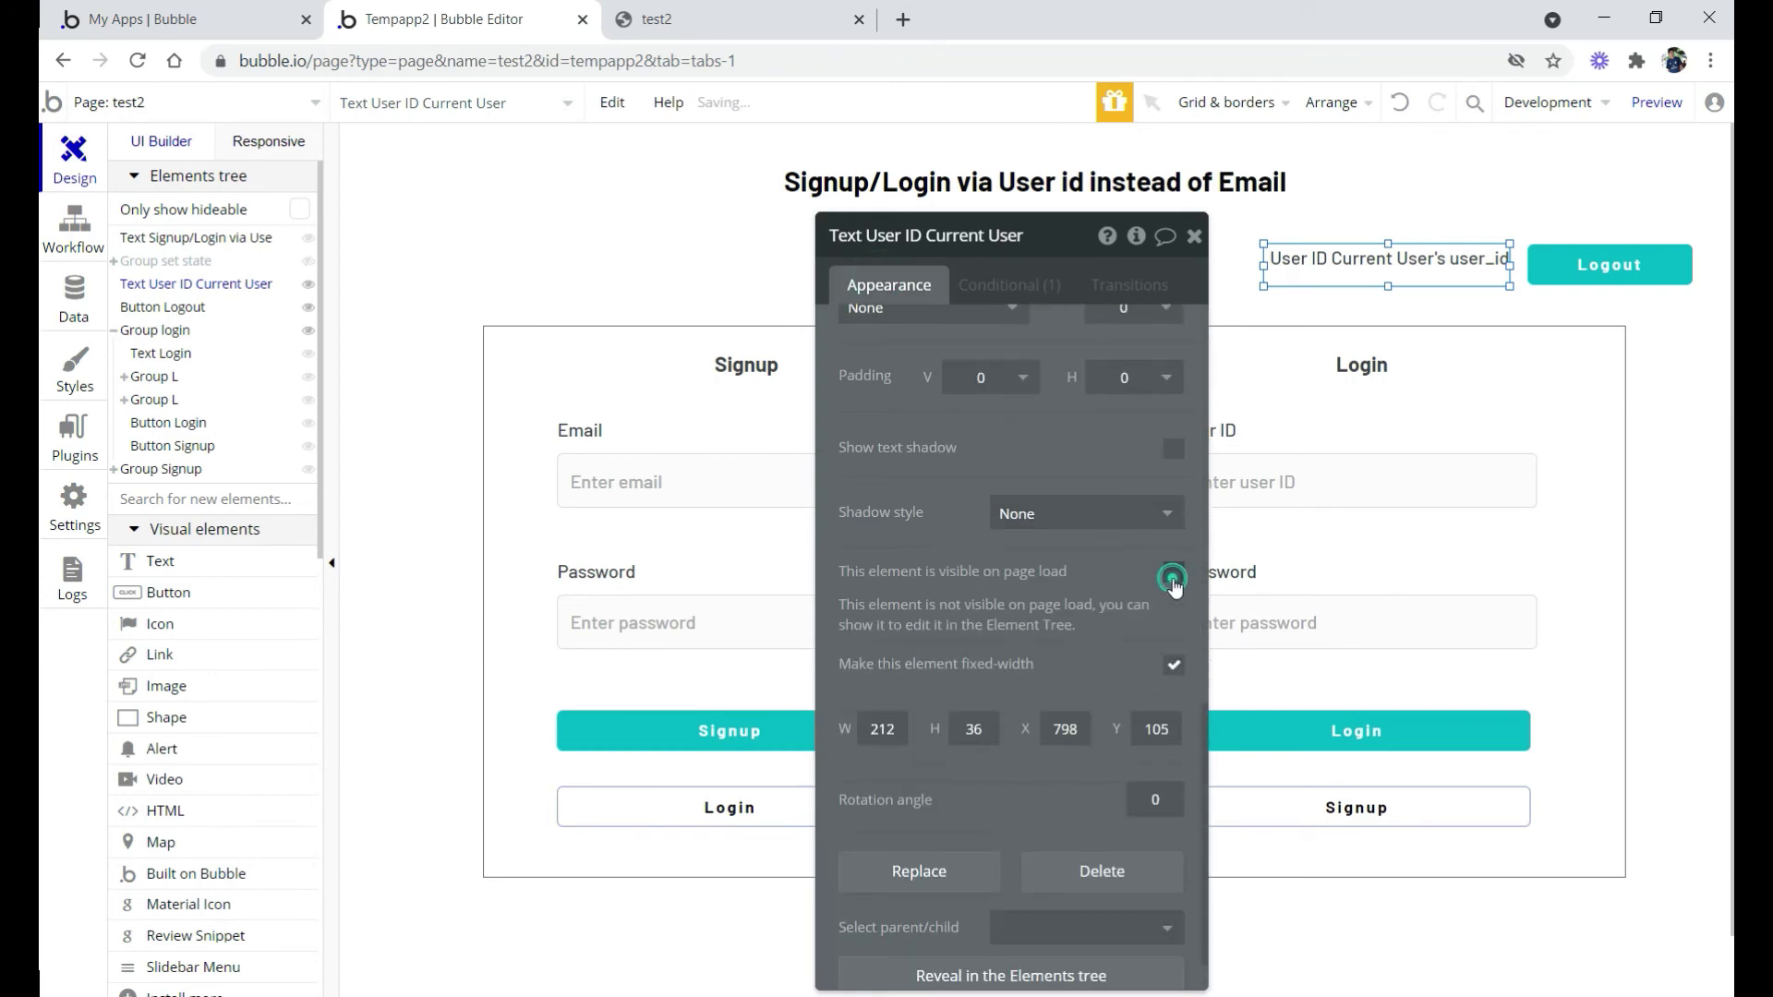
Preview the app and sign up a test account with an email and password
{"action": "left_click", "coordinate": [1651, 105]}
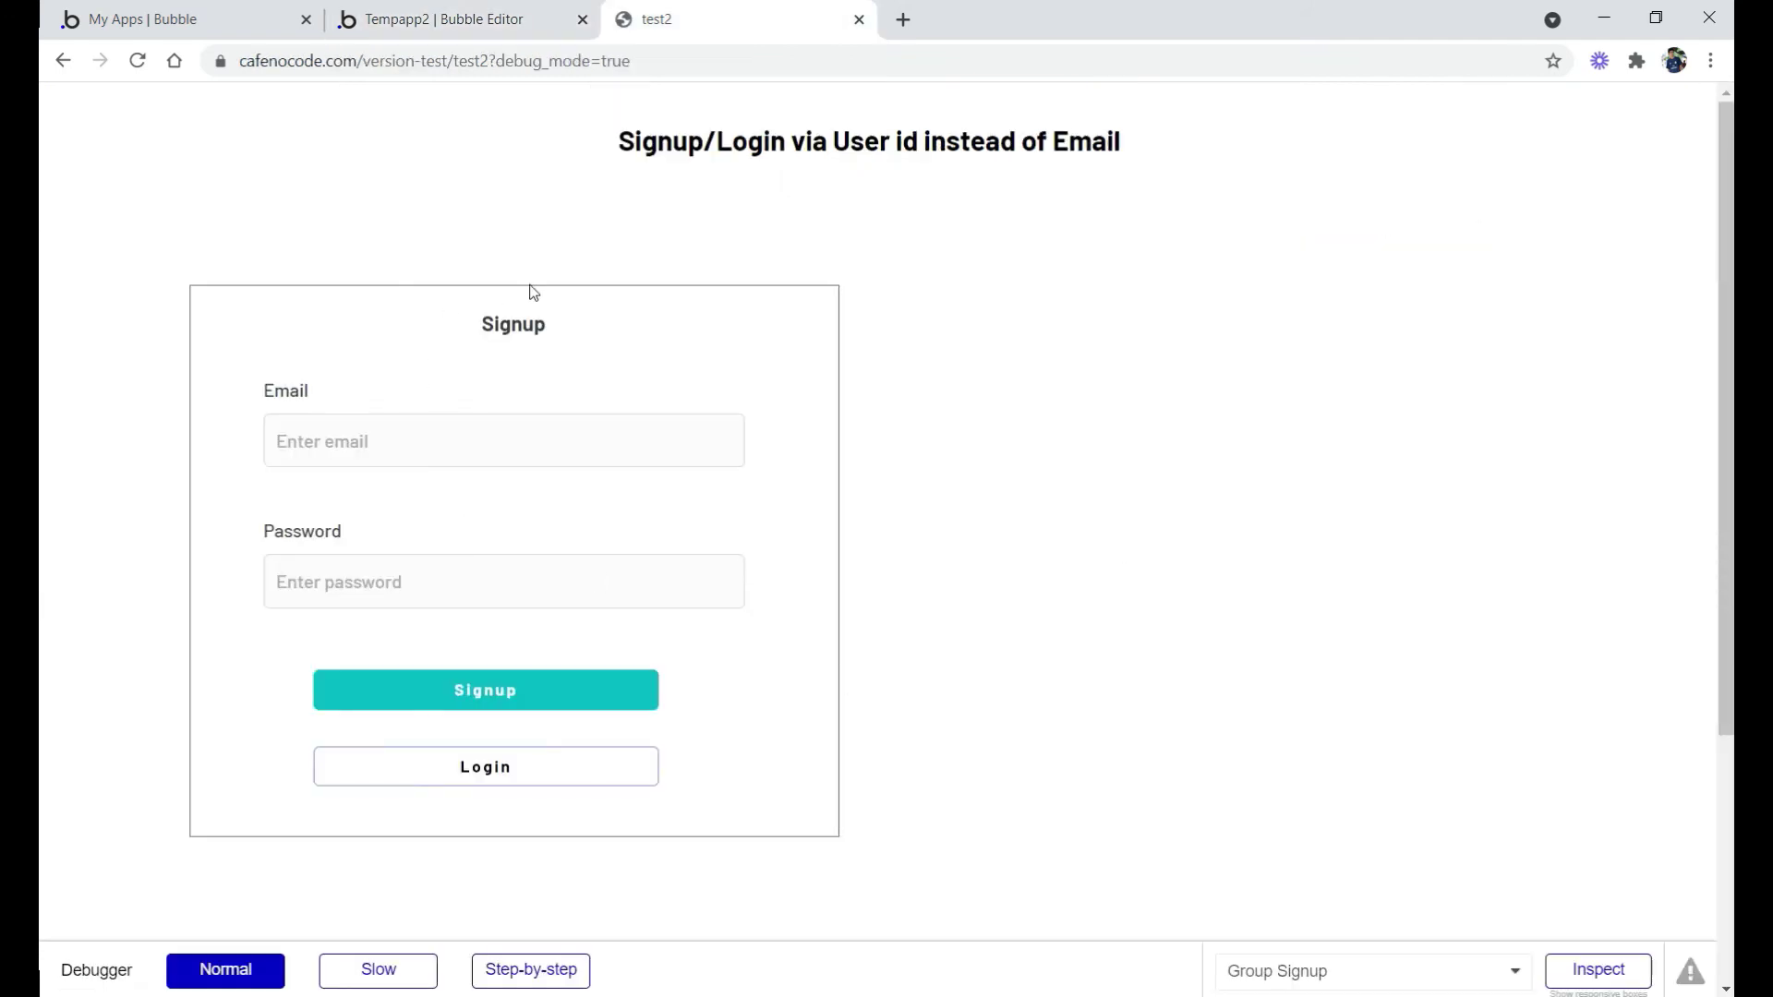
{"action": "left_click", "coordinate": [462, 774]}
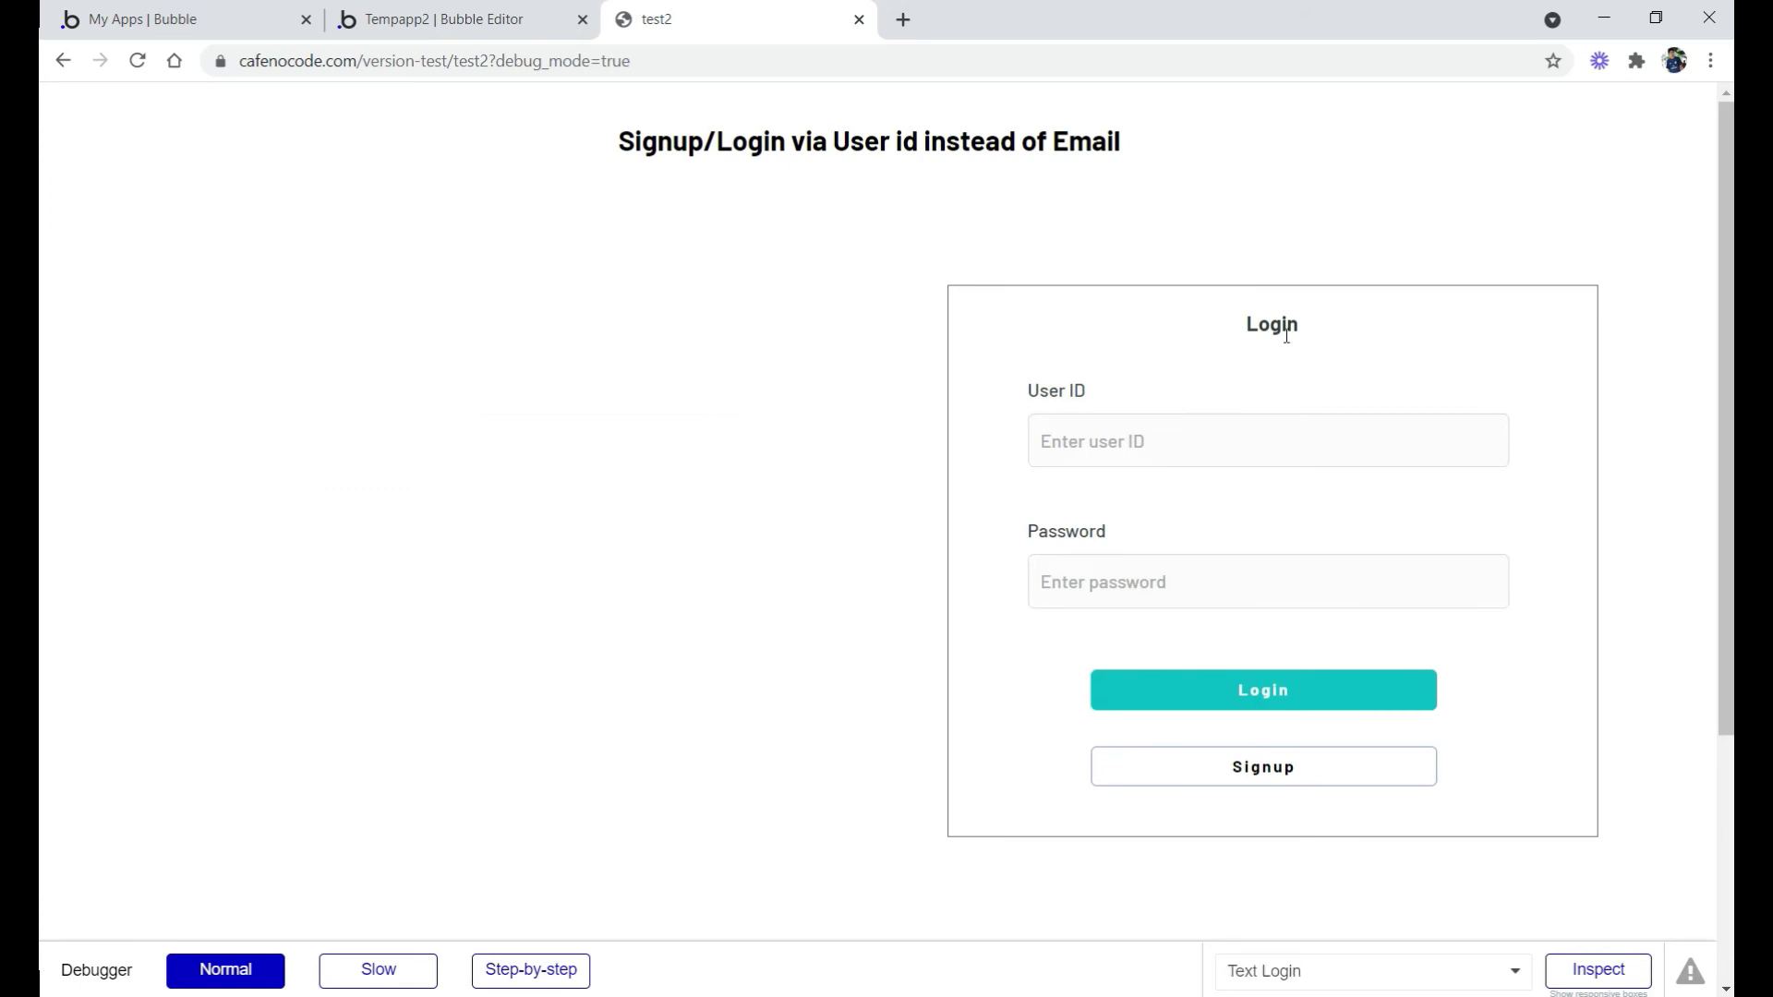
{"action": "left_click", "coordinate": [1243, 774]}
{"action": "left_click", "coordinate": [324, 445]}
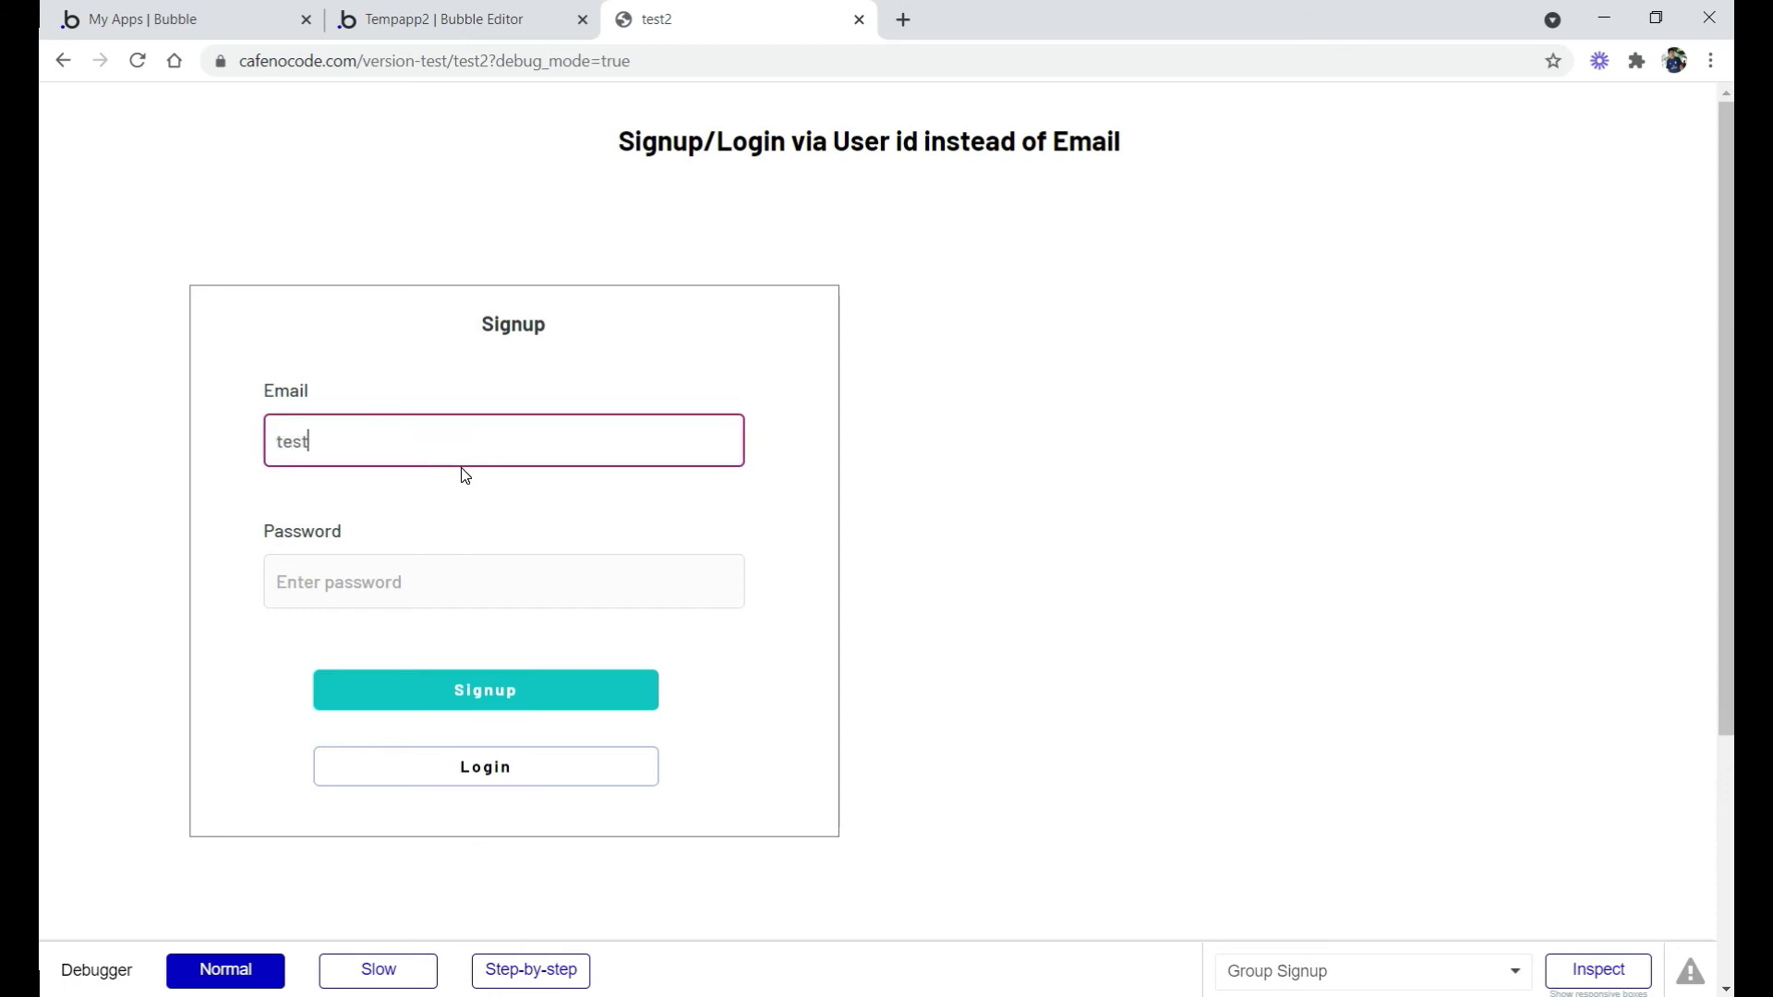
{"action": "type", "text": "test1@gamil.com"}
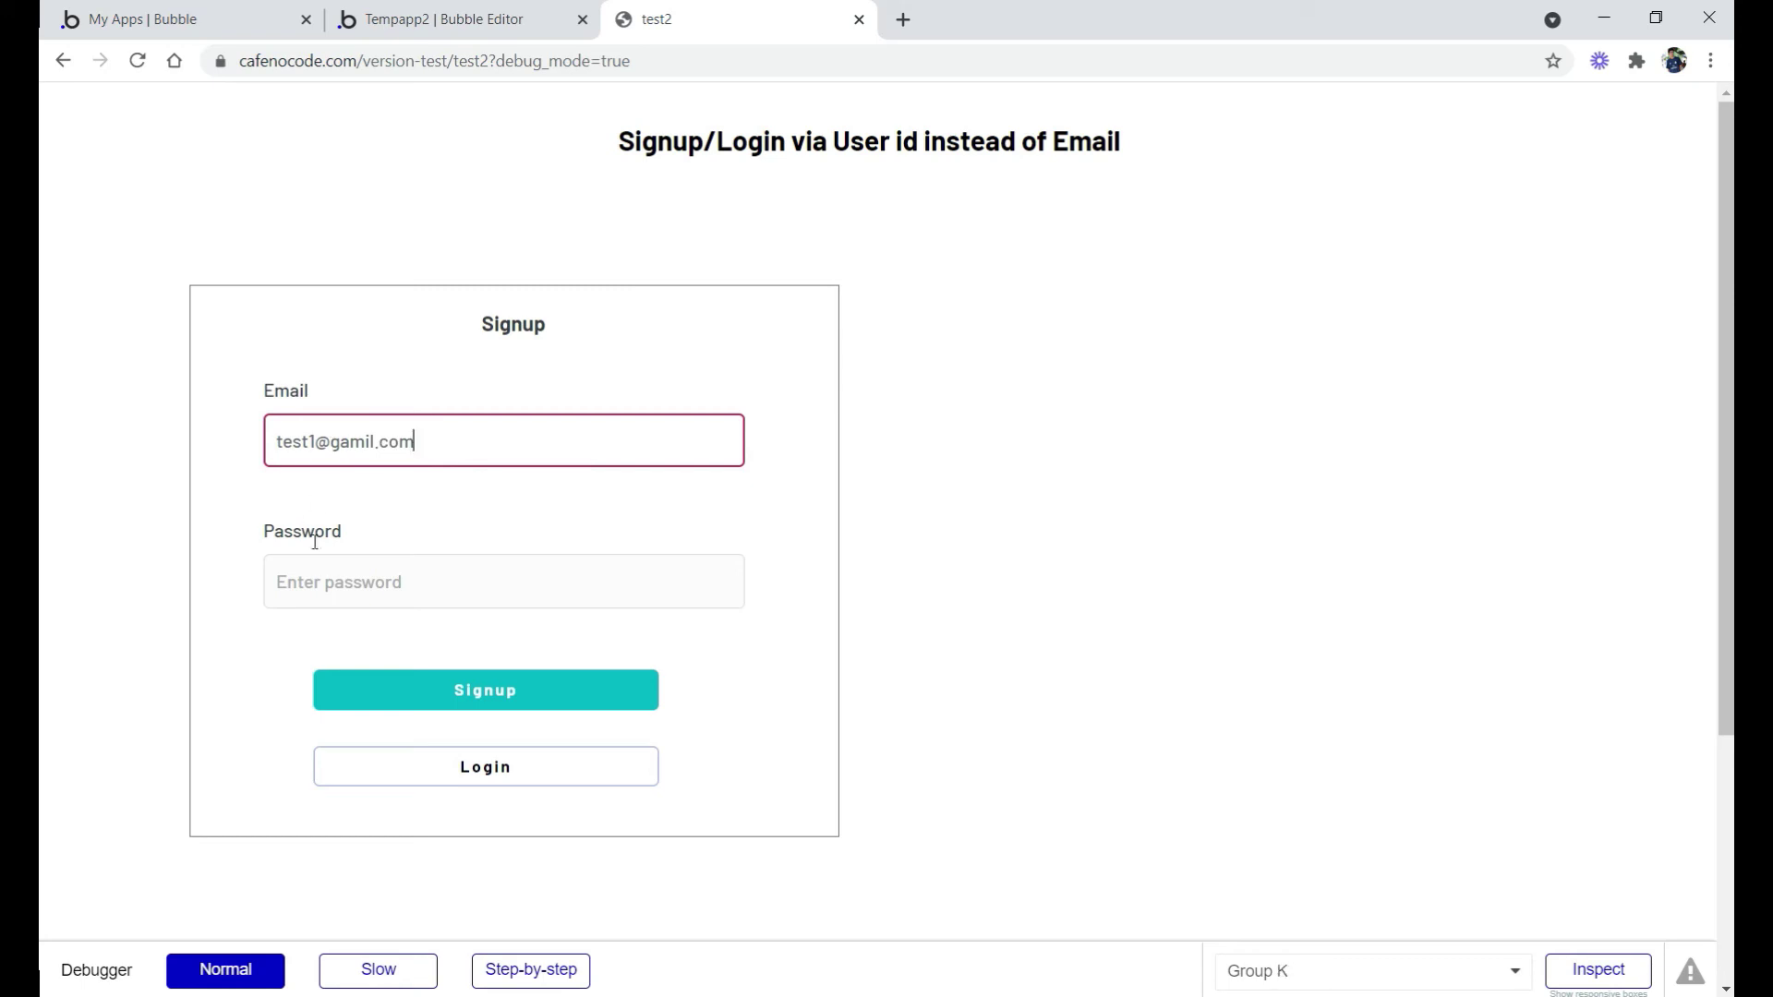
{"action": "left_click", "coordinate": [341, 575]}
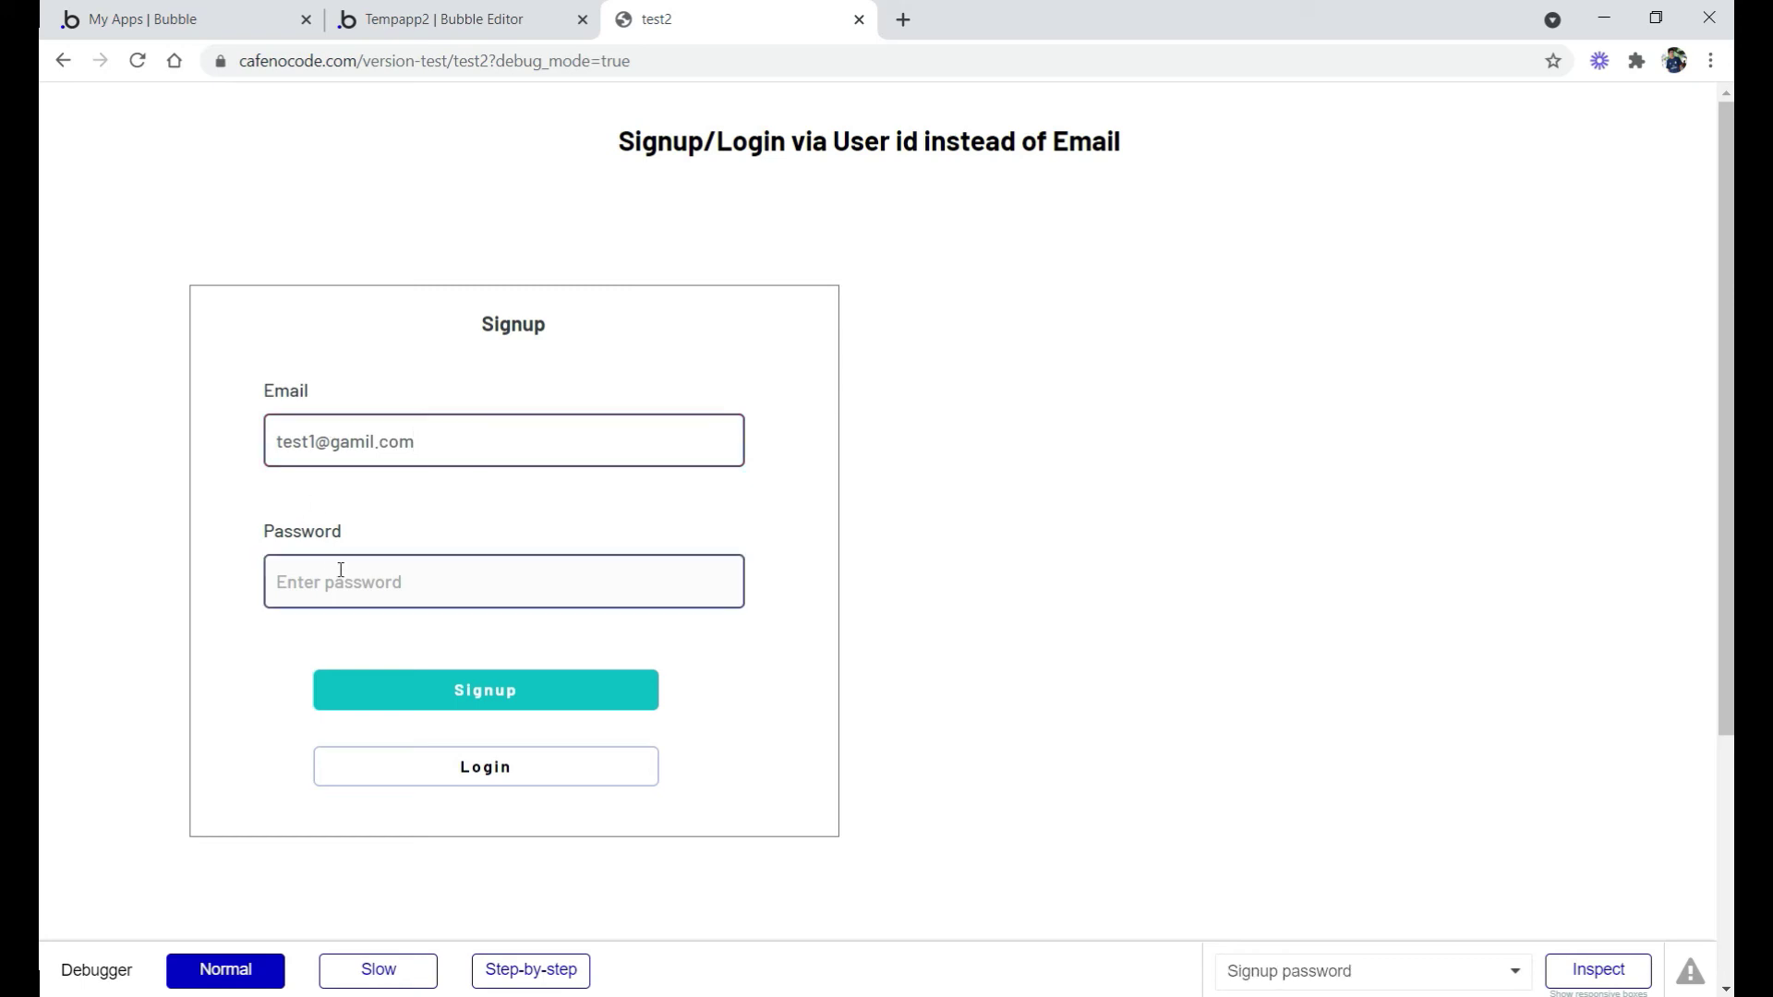
{"action": "type", "text": "1"}
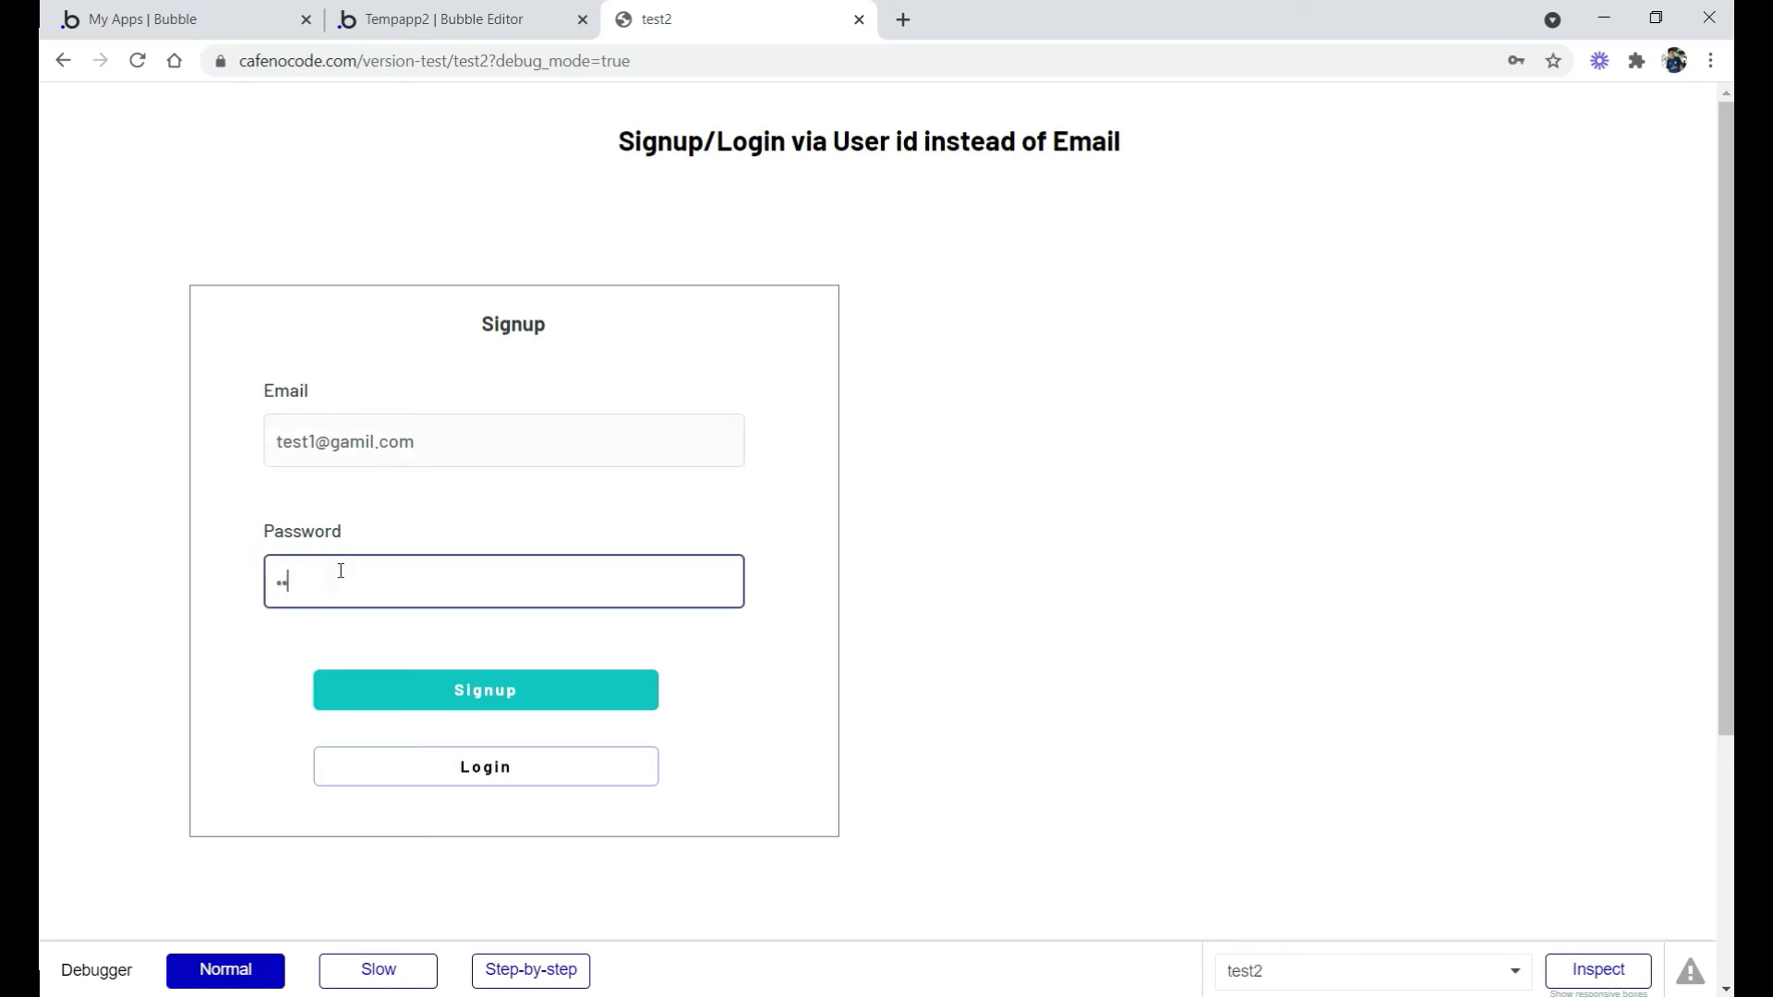
{"action": "type", "text": "234"}
{"action": "left_click", "coordinate": [489, 702]}
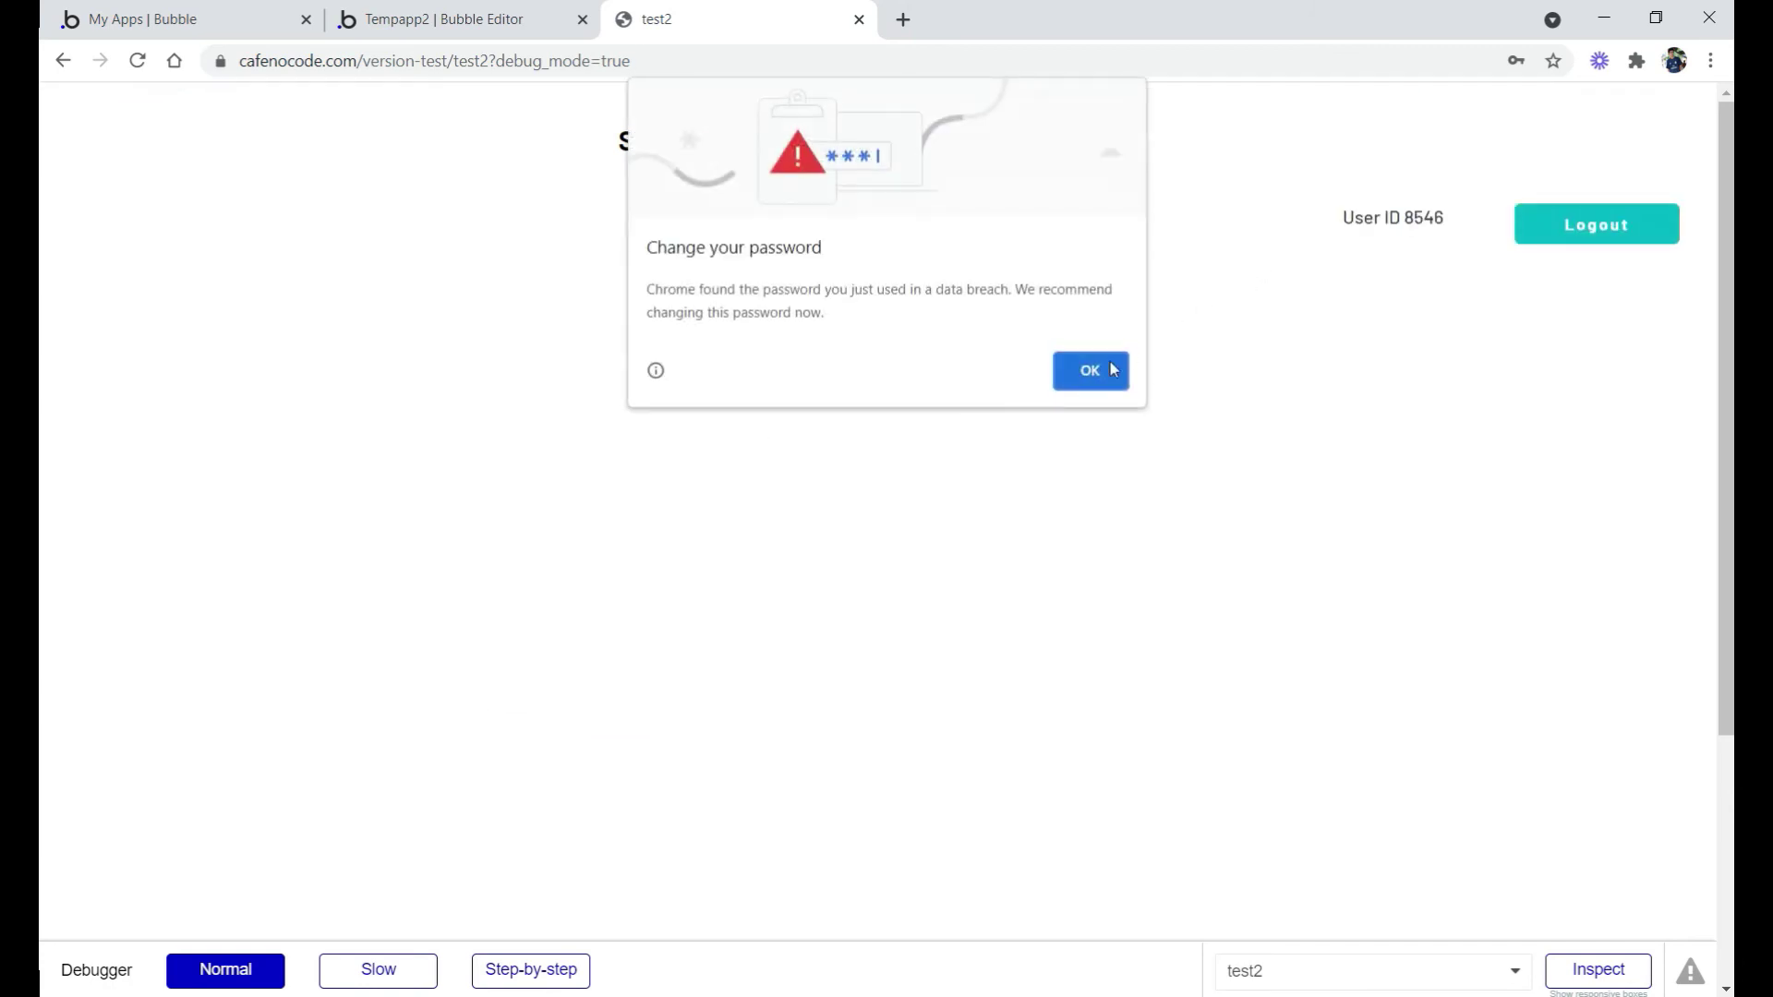
Dismiss Chrome's password warning, choose Never save, and check the displayed user ID
{"action": "left_click", "coordinate": [1088, 366]}
{"action": "left_click", "coordinate": [1506, 396]}
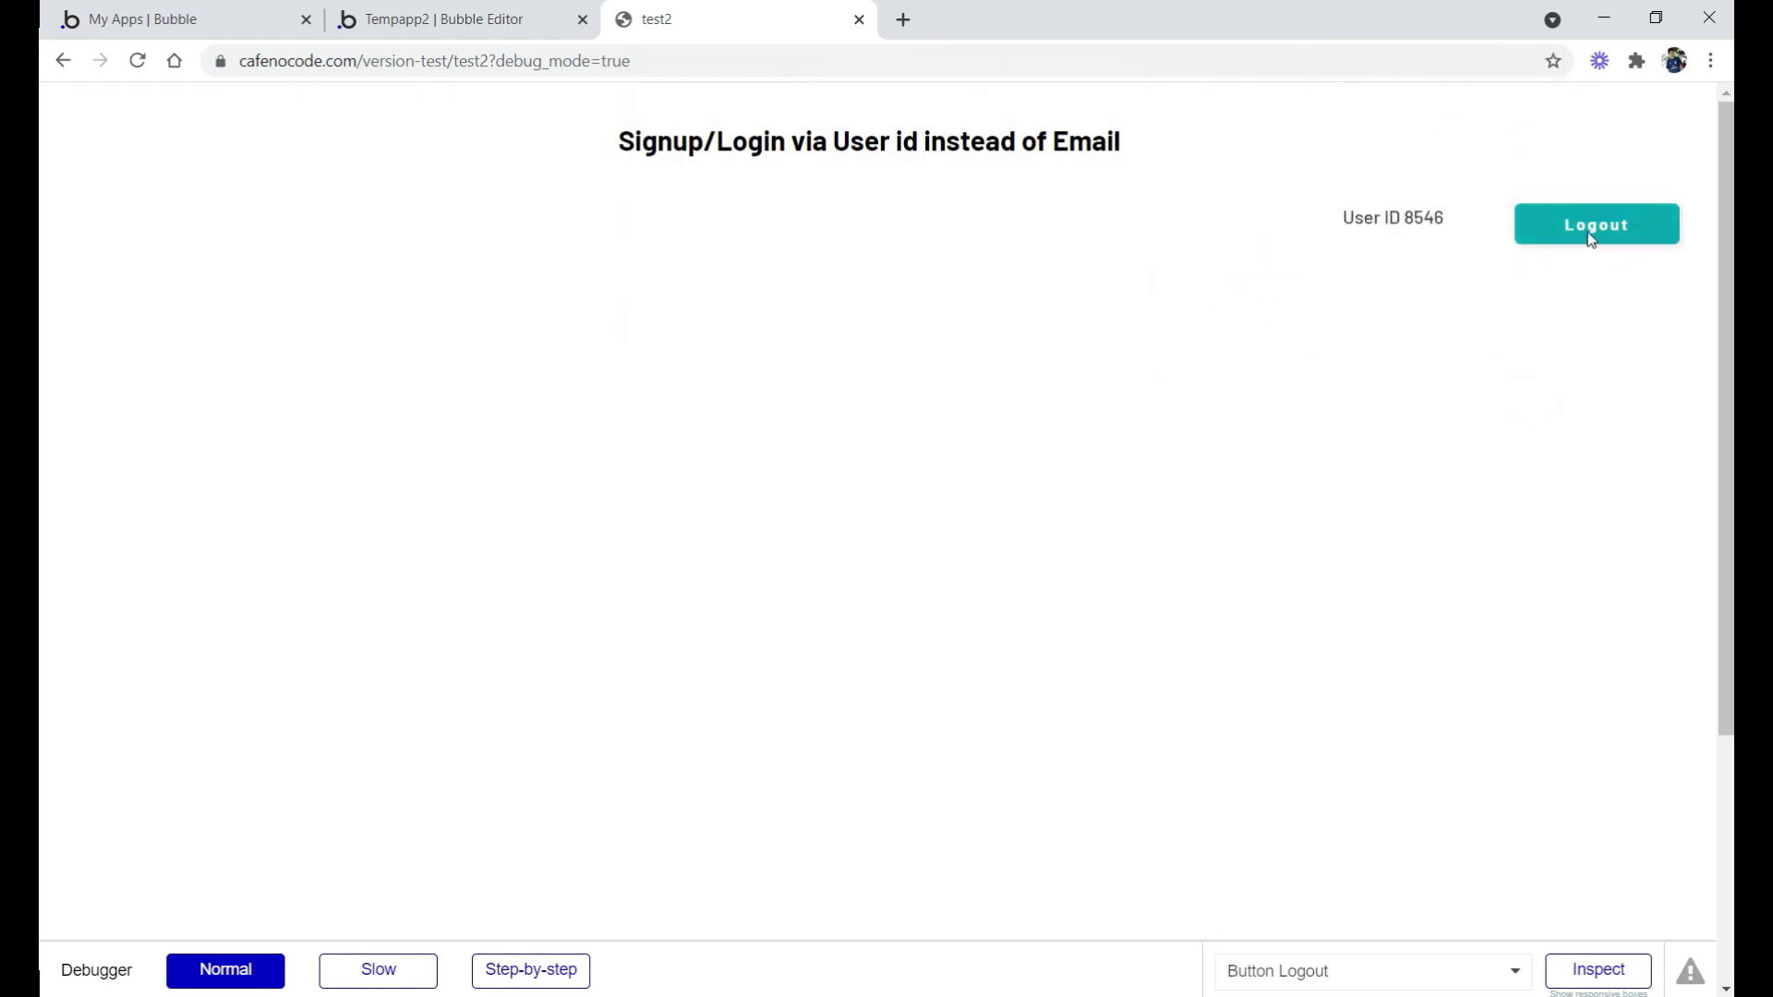
{"action": "triple_click", "coordinate": [1411, 222]}
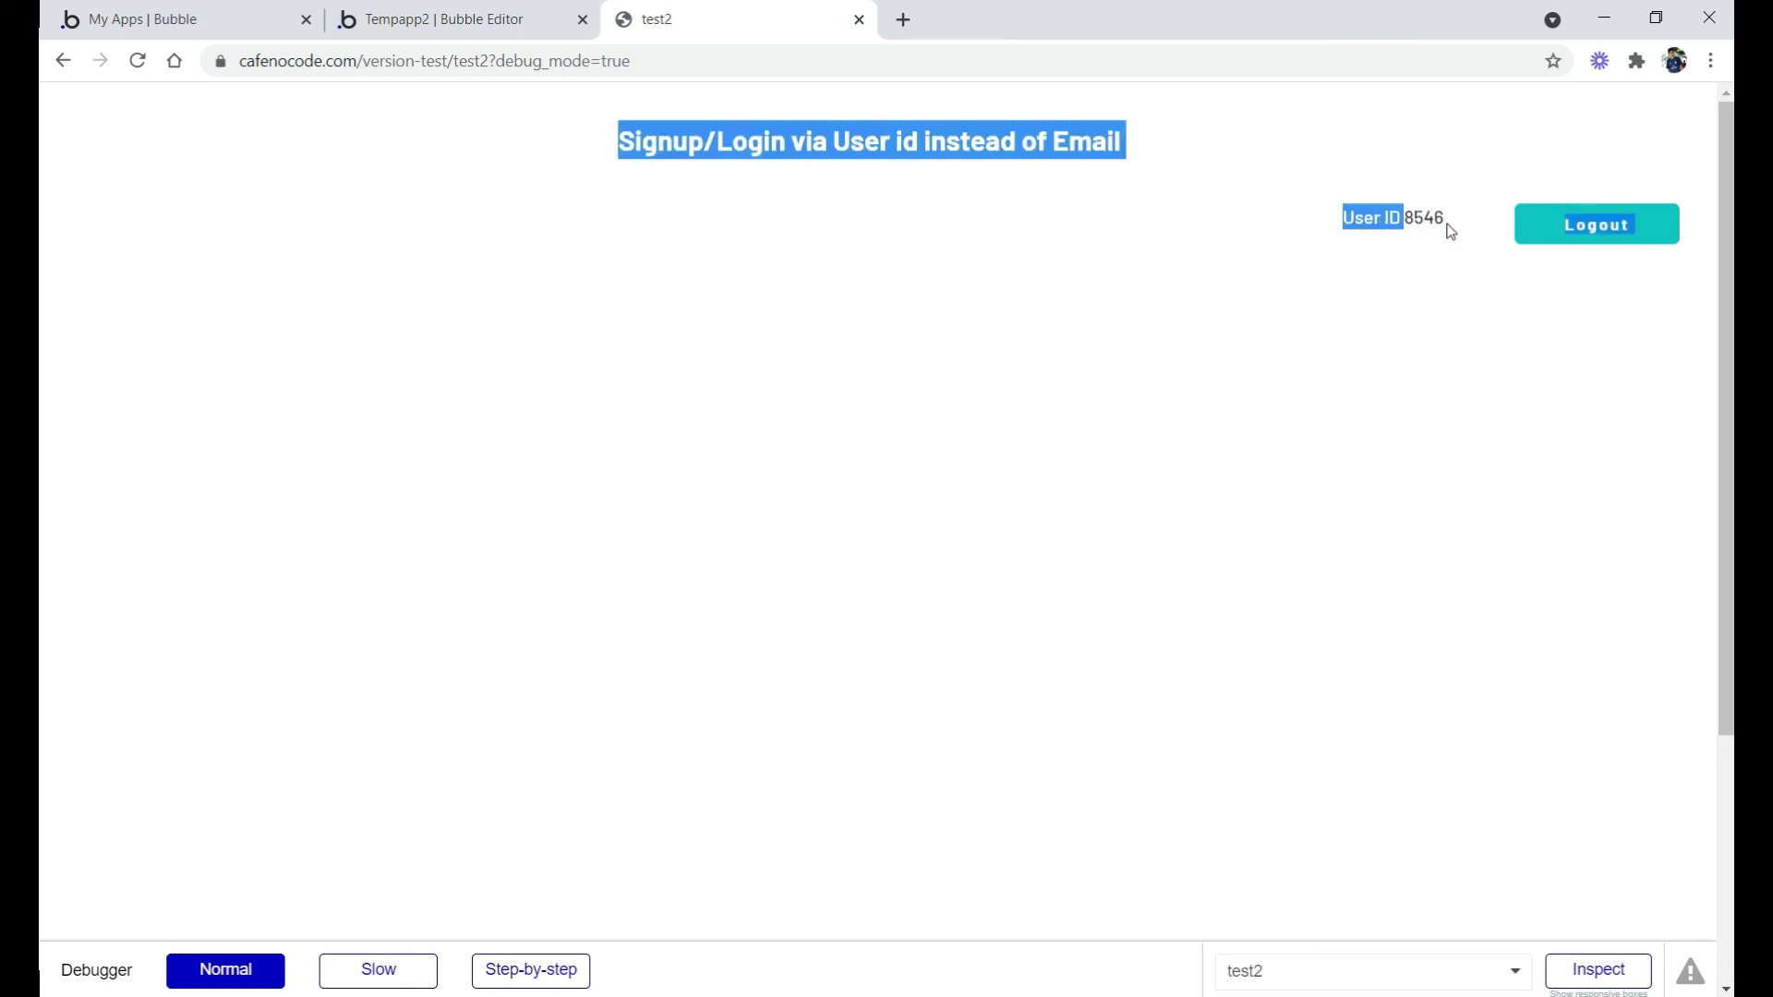
{"action": "left_click", "coordinate": [1448, 226]}
Check in Data > App data that All Users holds the new account's user_id
{"action": "left_click", "coordinate": [389, 11]}
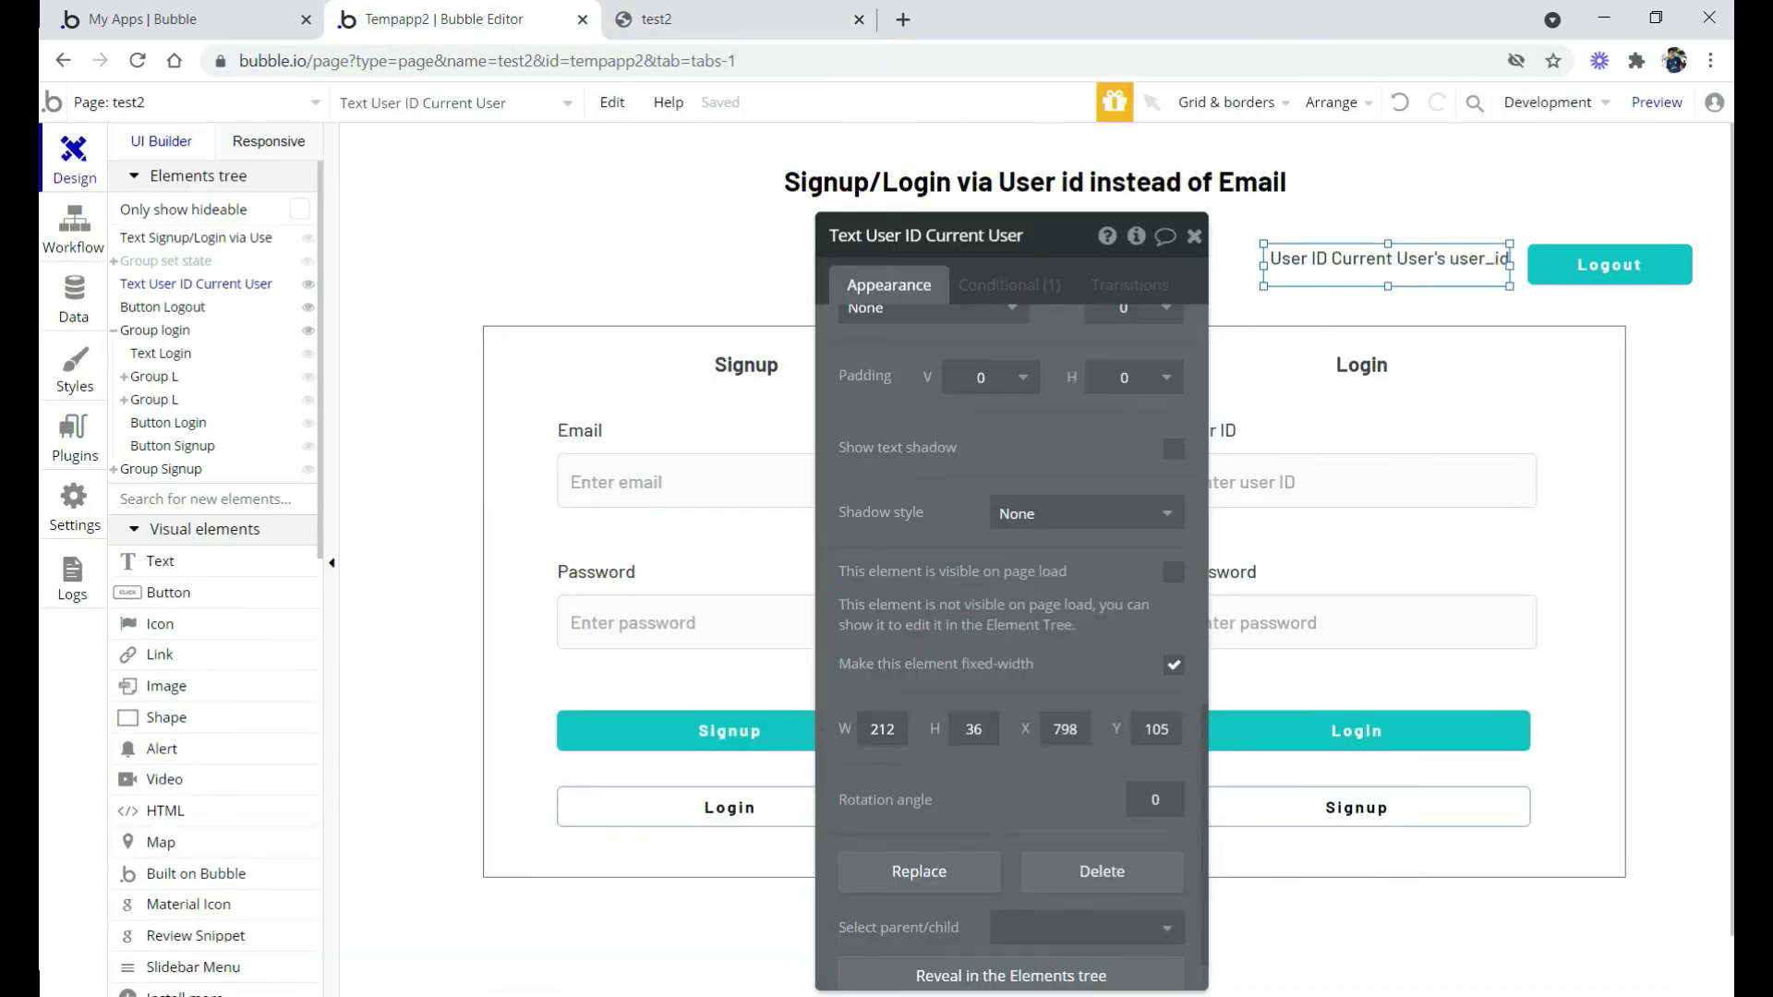
{"action": "left_click", "coordinate": [72, 309]}
{"action": "left_click", "coordinate": [464, 192]}
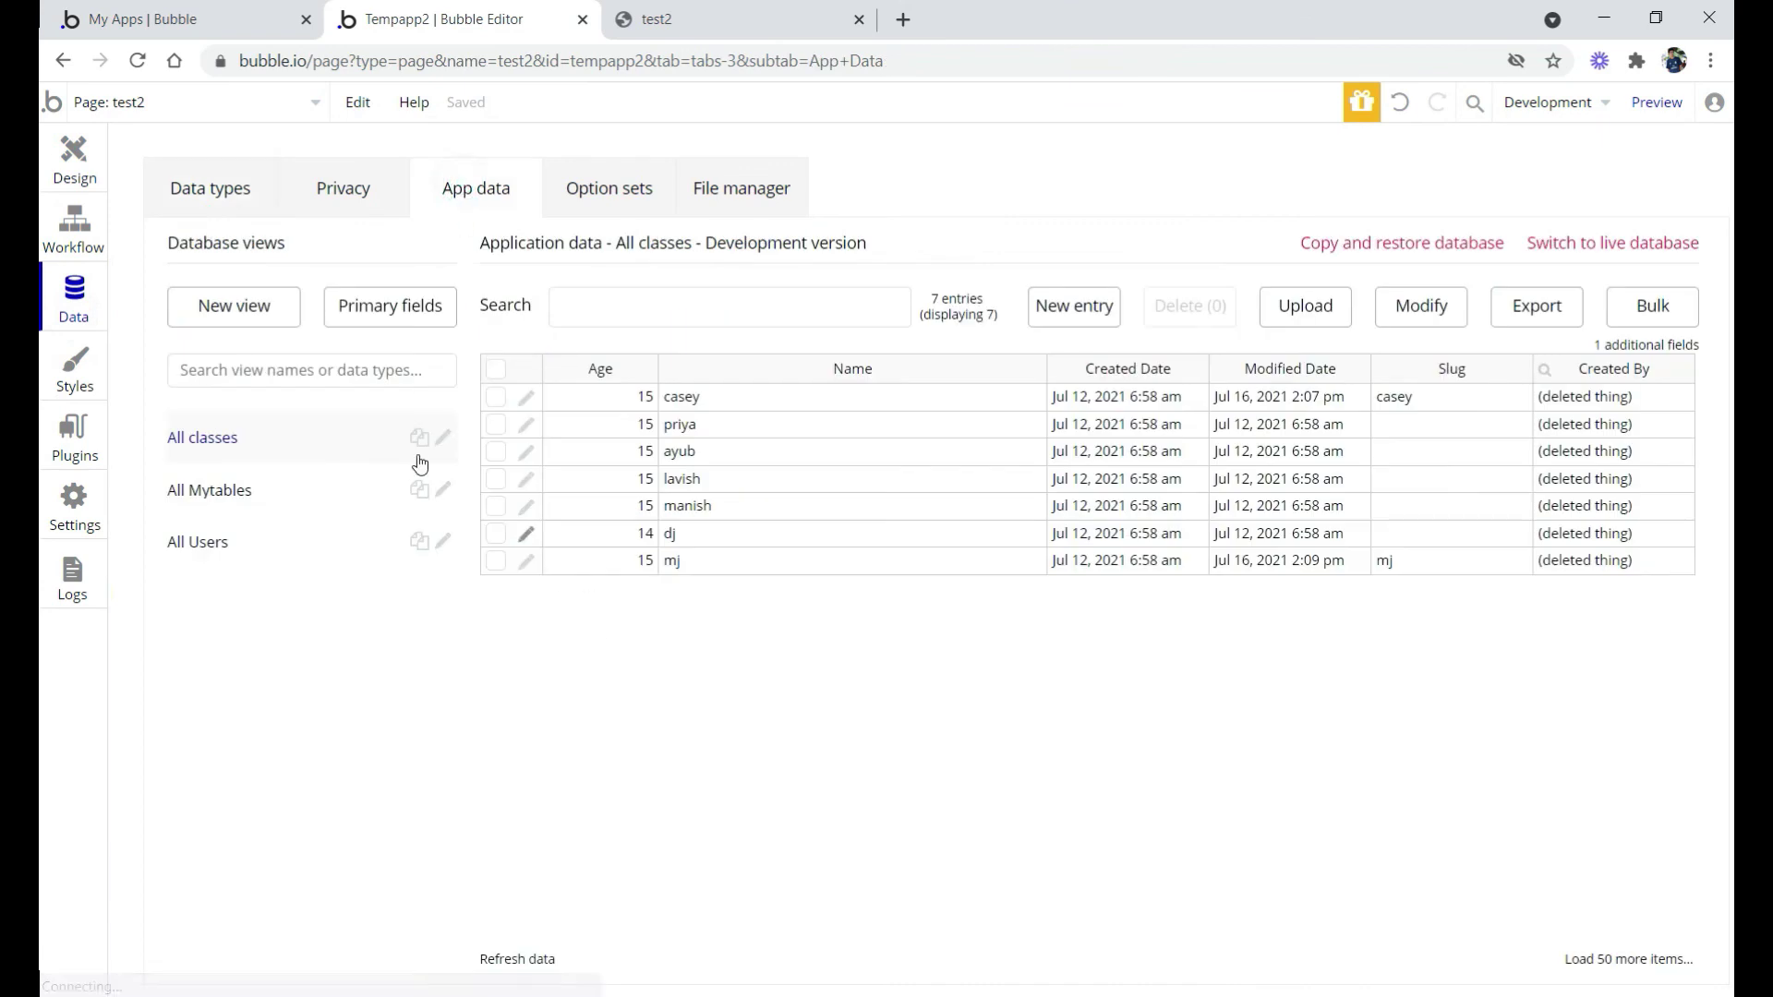
{"action": "left_click", "coordinate": [196, 543]}
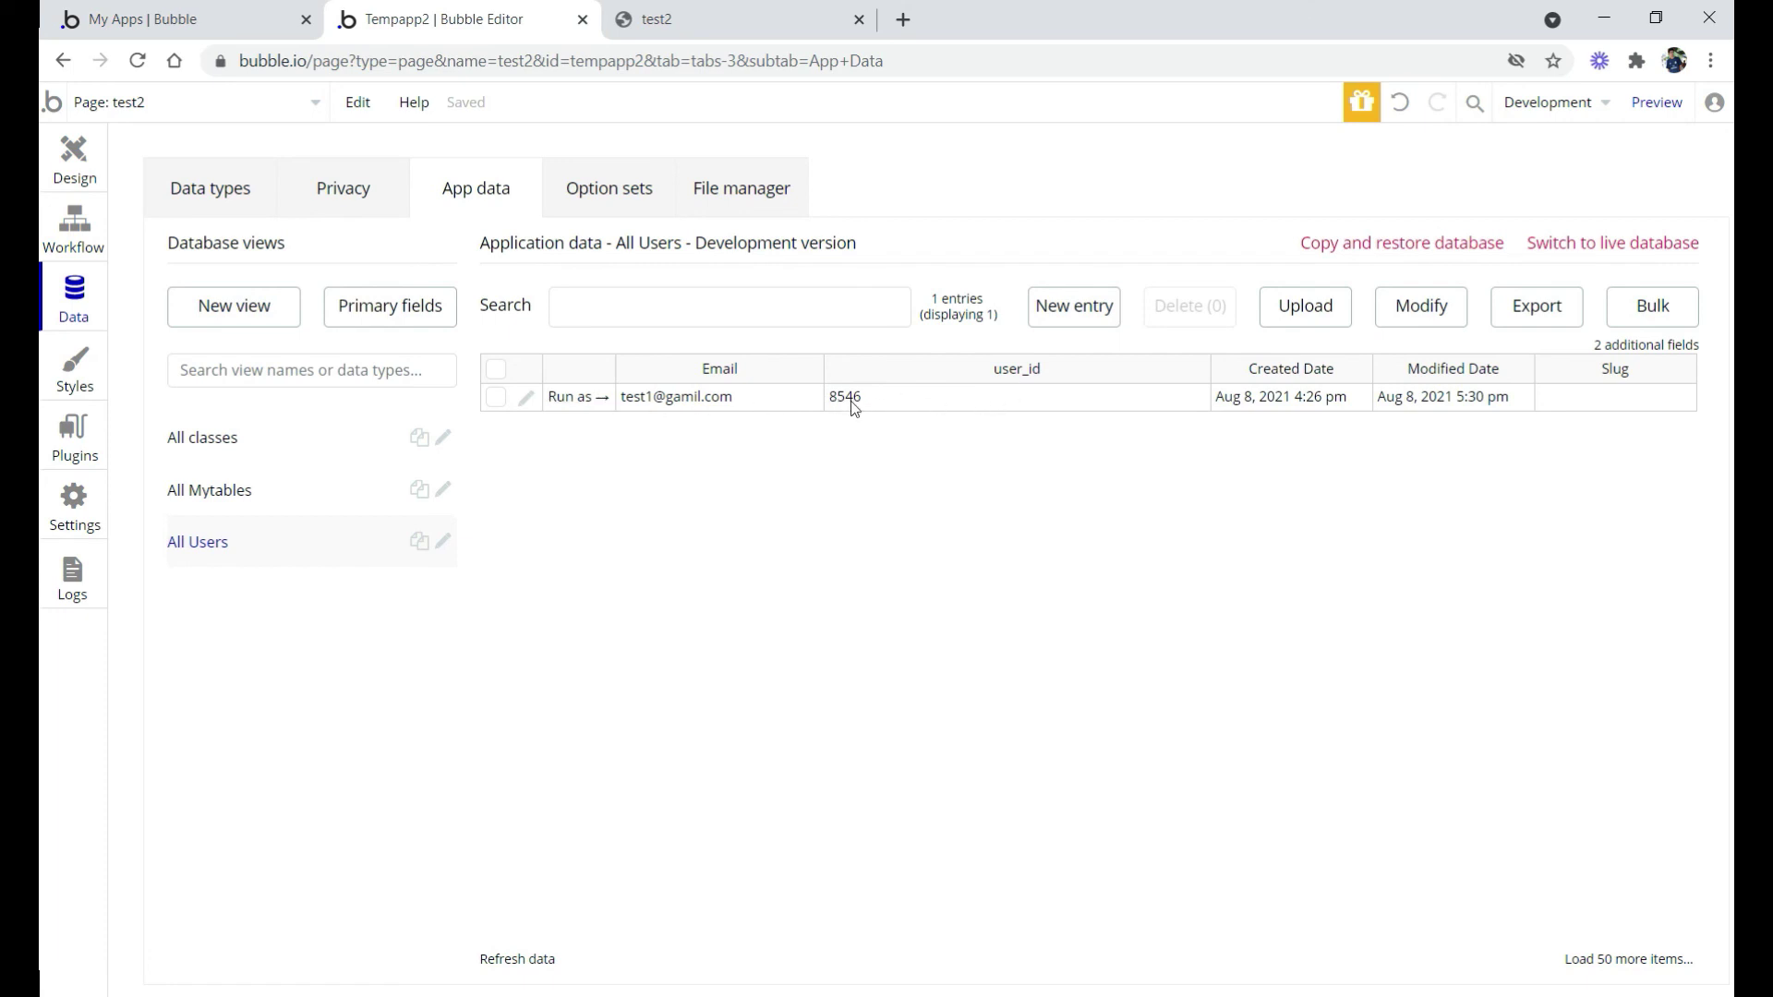
{"action": "key", "text": "ctrl+Tab"}
{"action": "key", "text": "ctrl+shift+Tab"}
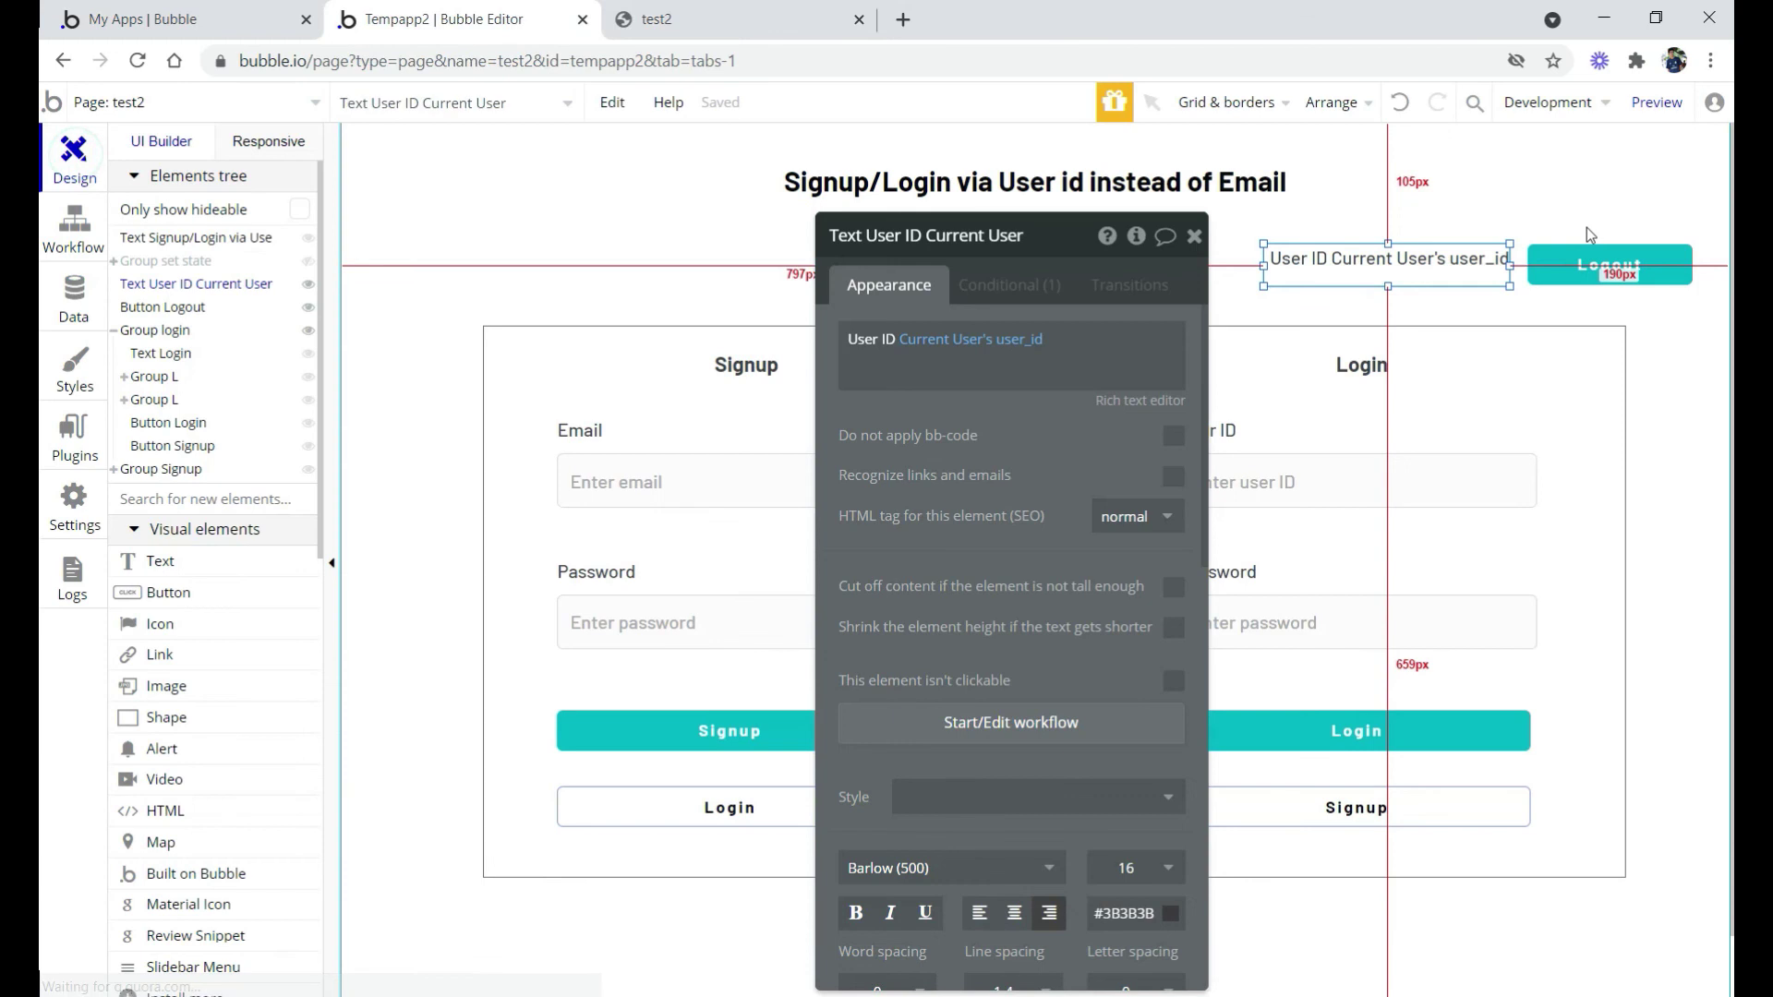
Give the Logout button a click workflow with the 'Log the user out' action
{"action": "left_click", "coordinate": [1593, 261]}
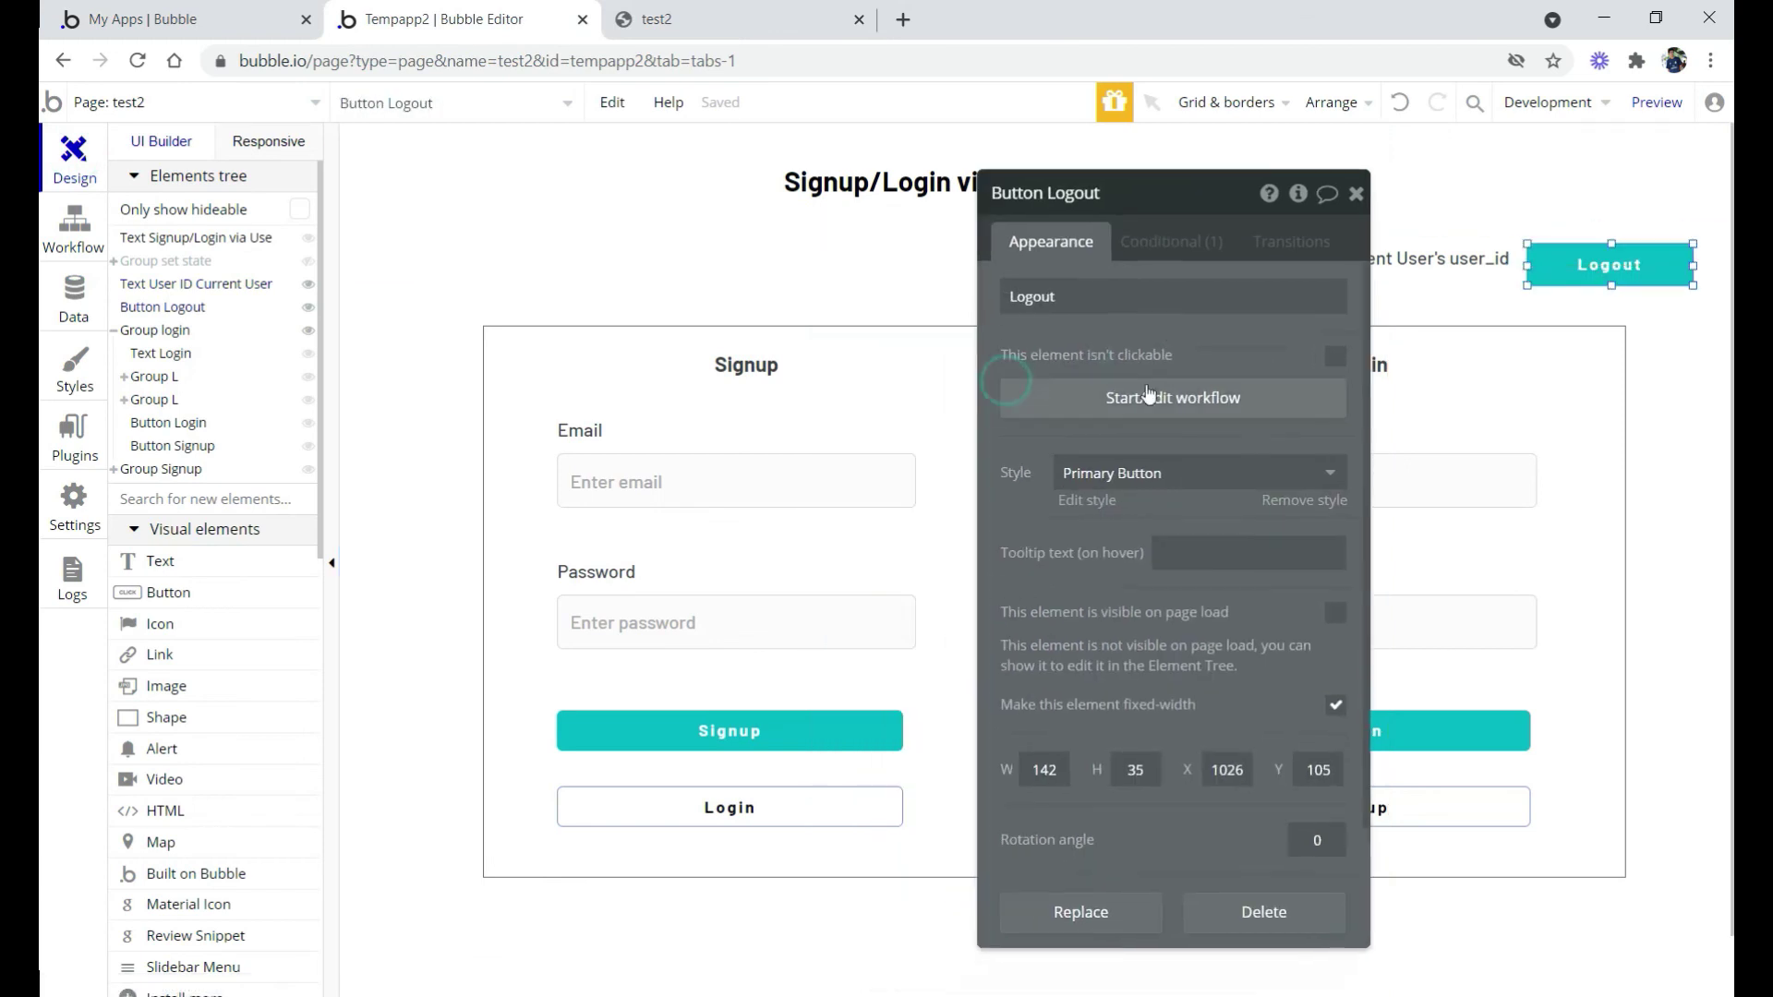
{"action": "left_click", "coordinate": [1144, 432]}
{"action": "left_click", "coordinate": [486, 395]}
{"action": "type", "text": "log"}
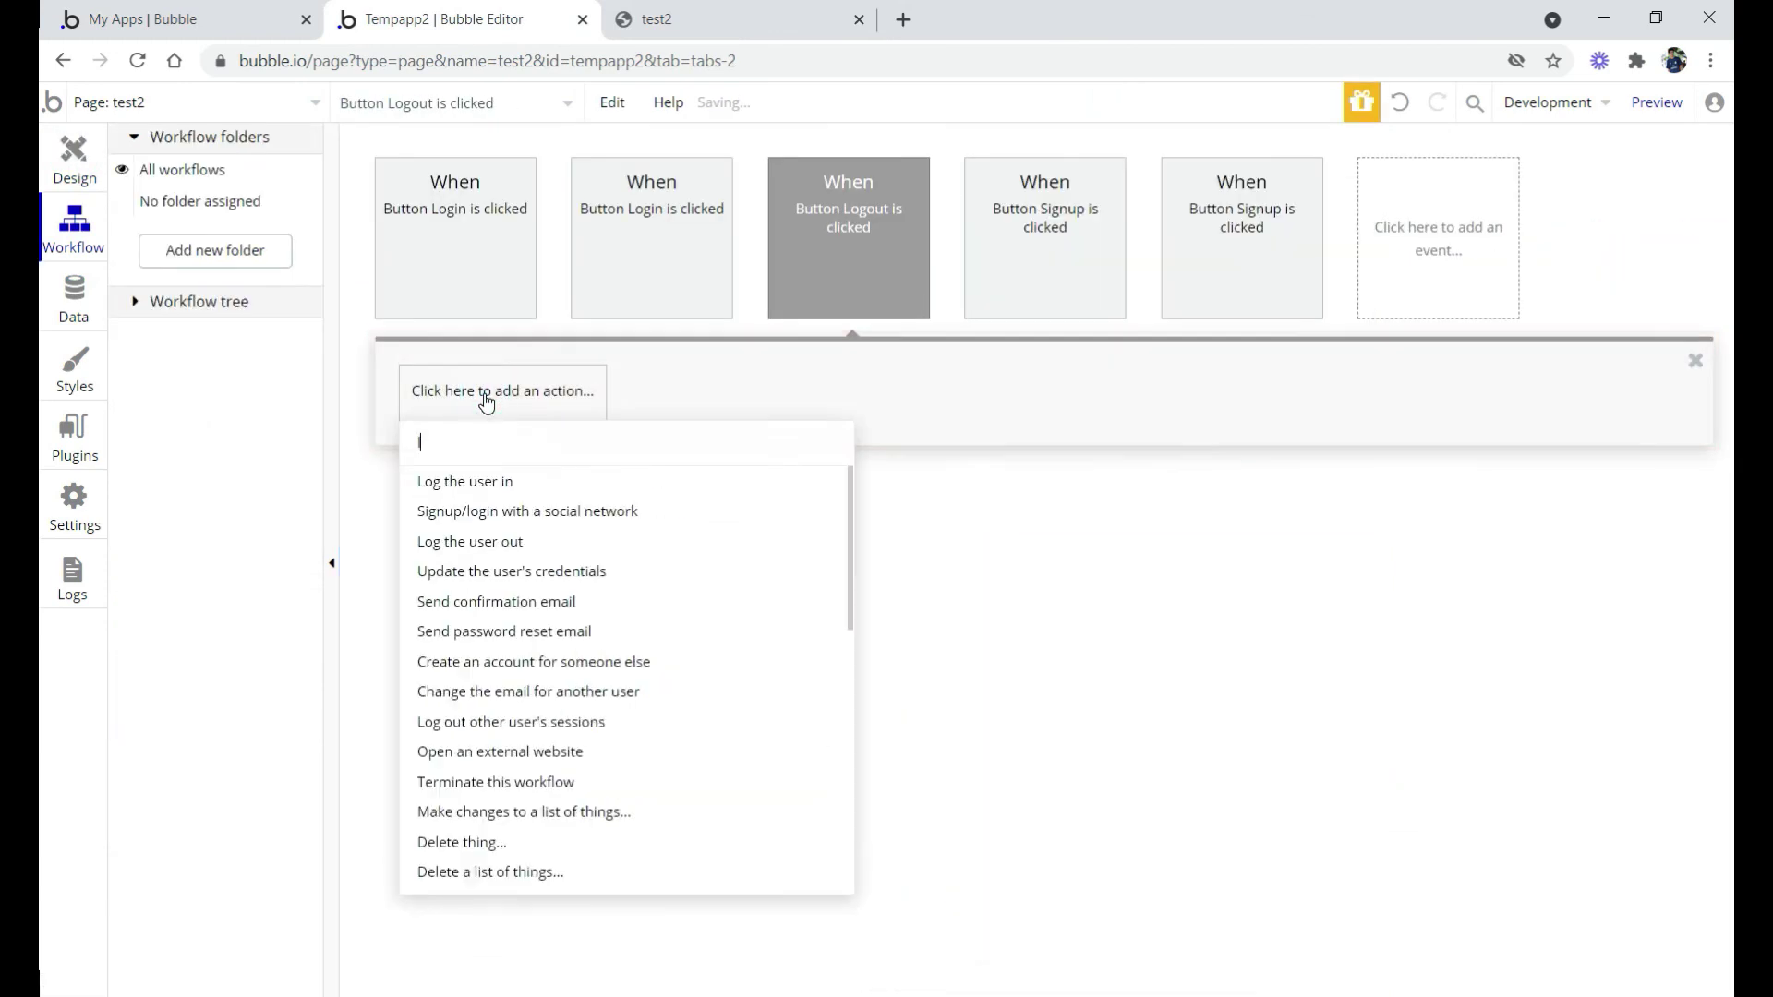
{"action": "left_click", "coordinate": [485, 543]}
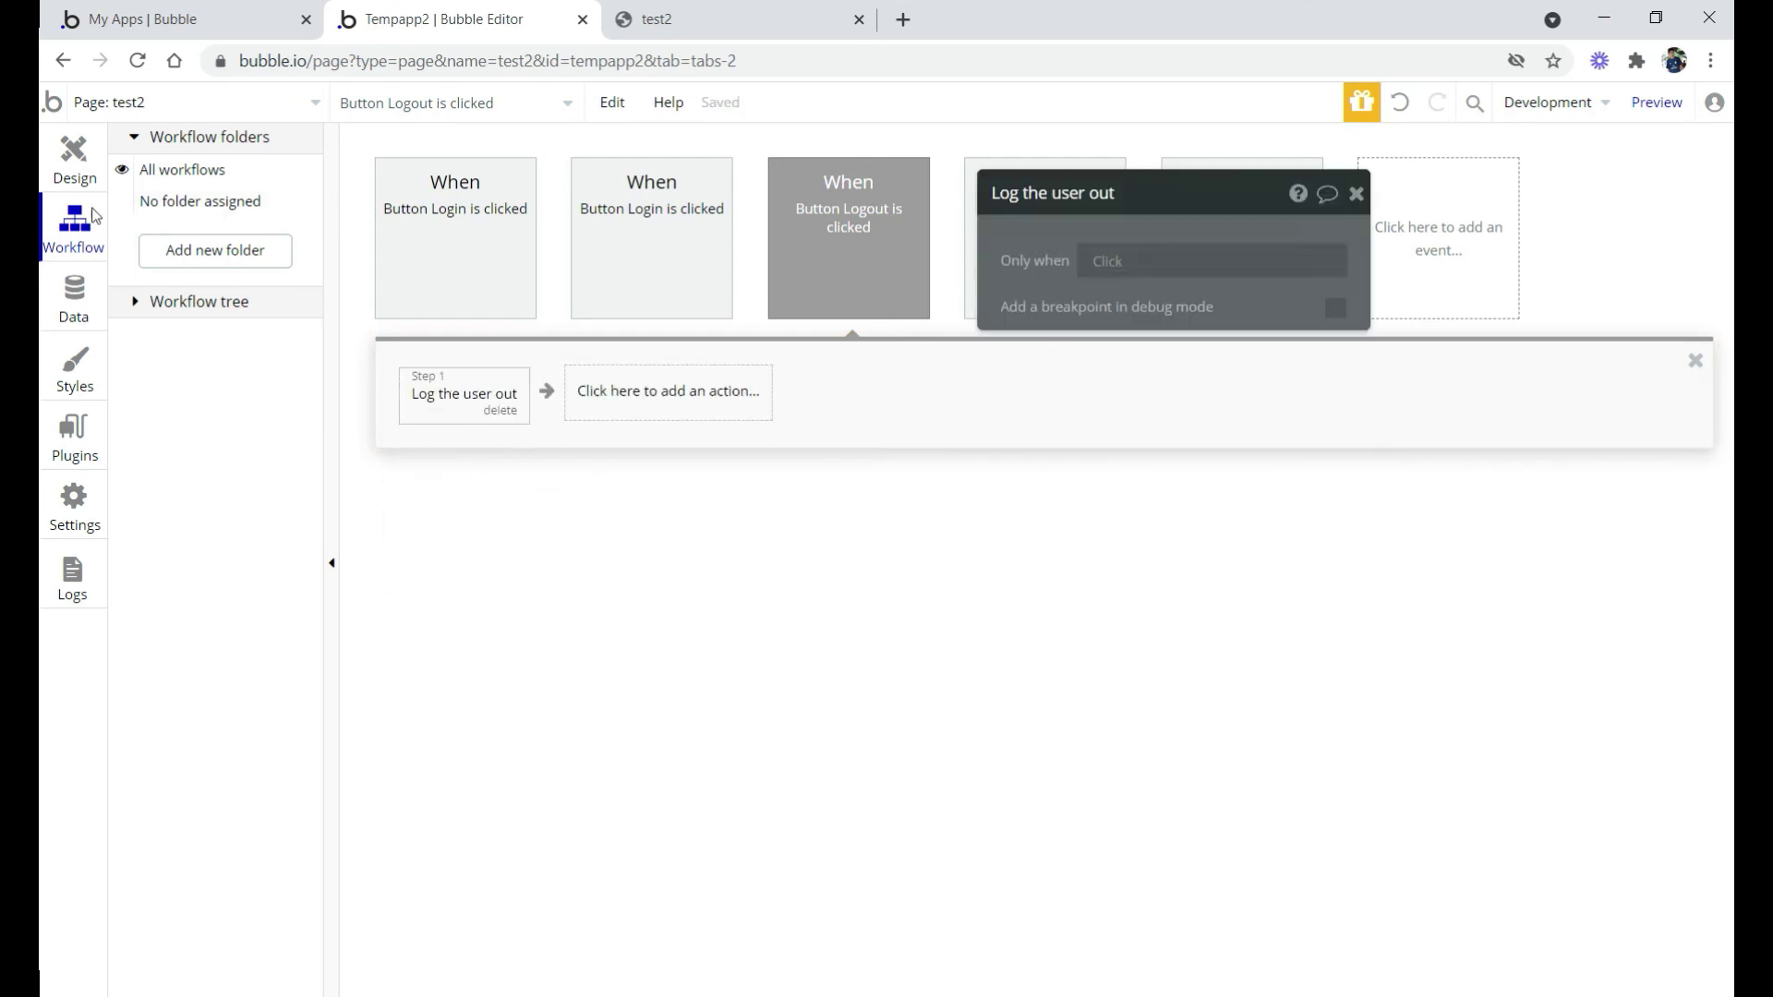
{"action": "left_click", "coordinate": [74, 169]}
{"action": "left_click", "coordinate": [657, 19]}
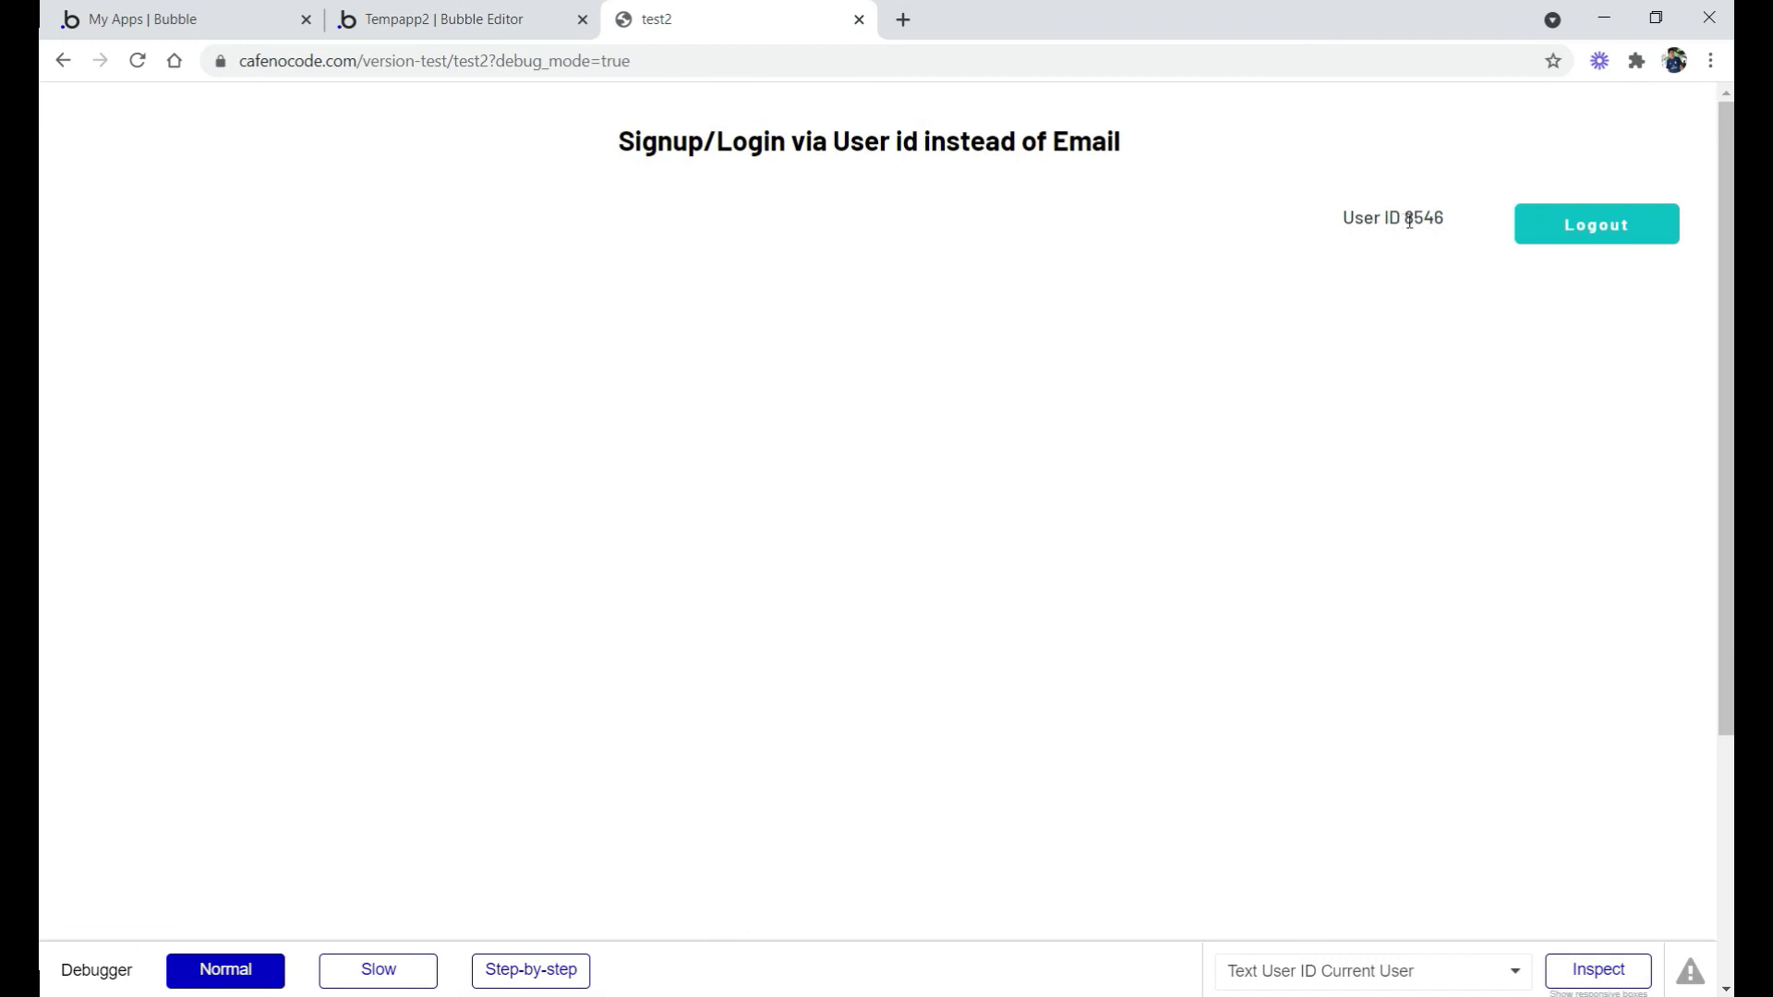
Log out of the preview, then log back in with the new user ID and password
{"action": "left_click", "coordinate": [1579, 237]}
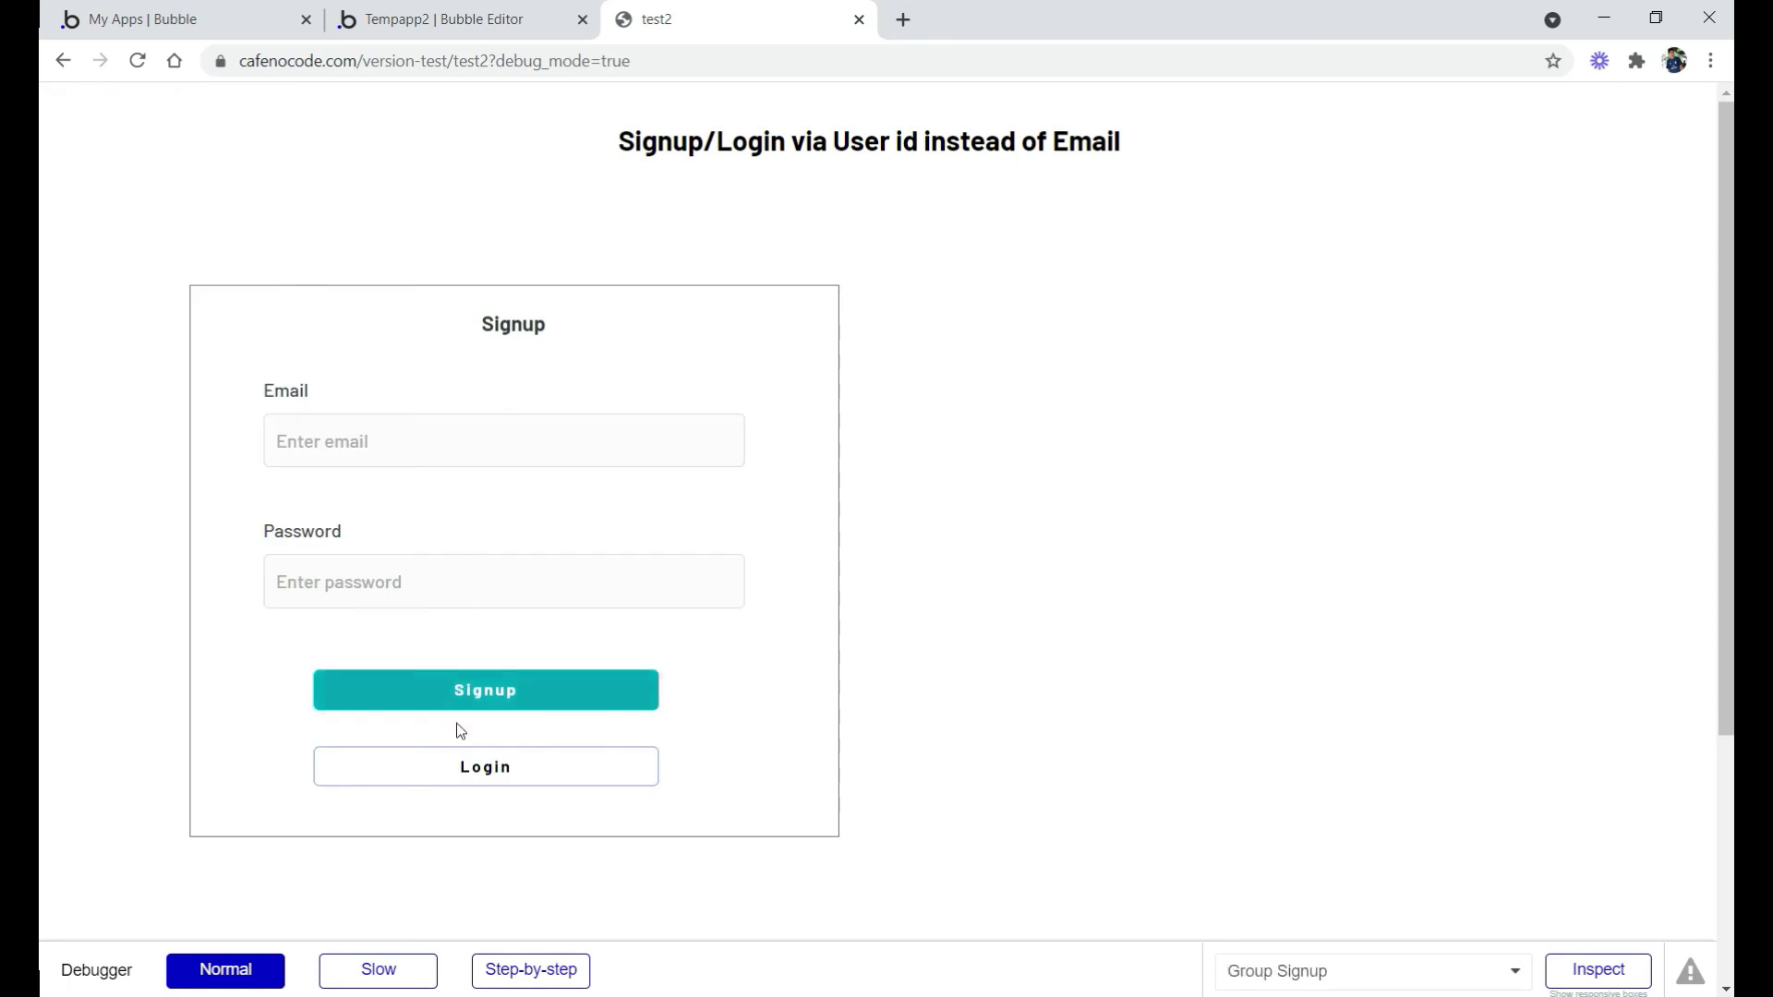
{"action": "left_click", "coordinate": [471, 768]}
{"action": "left_click", "coordinate": [1134, 441]}
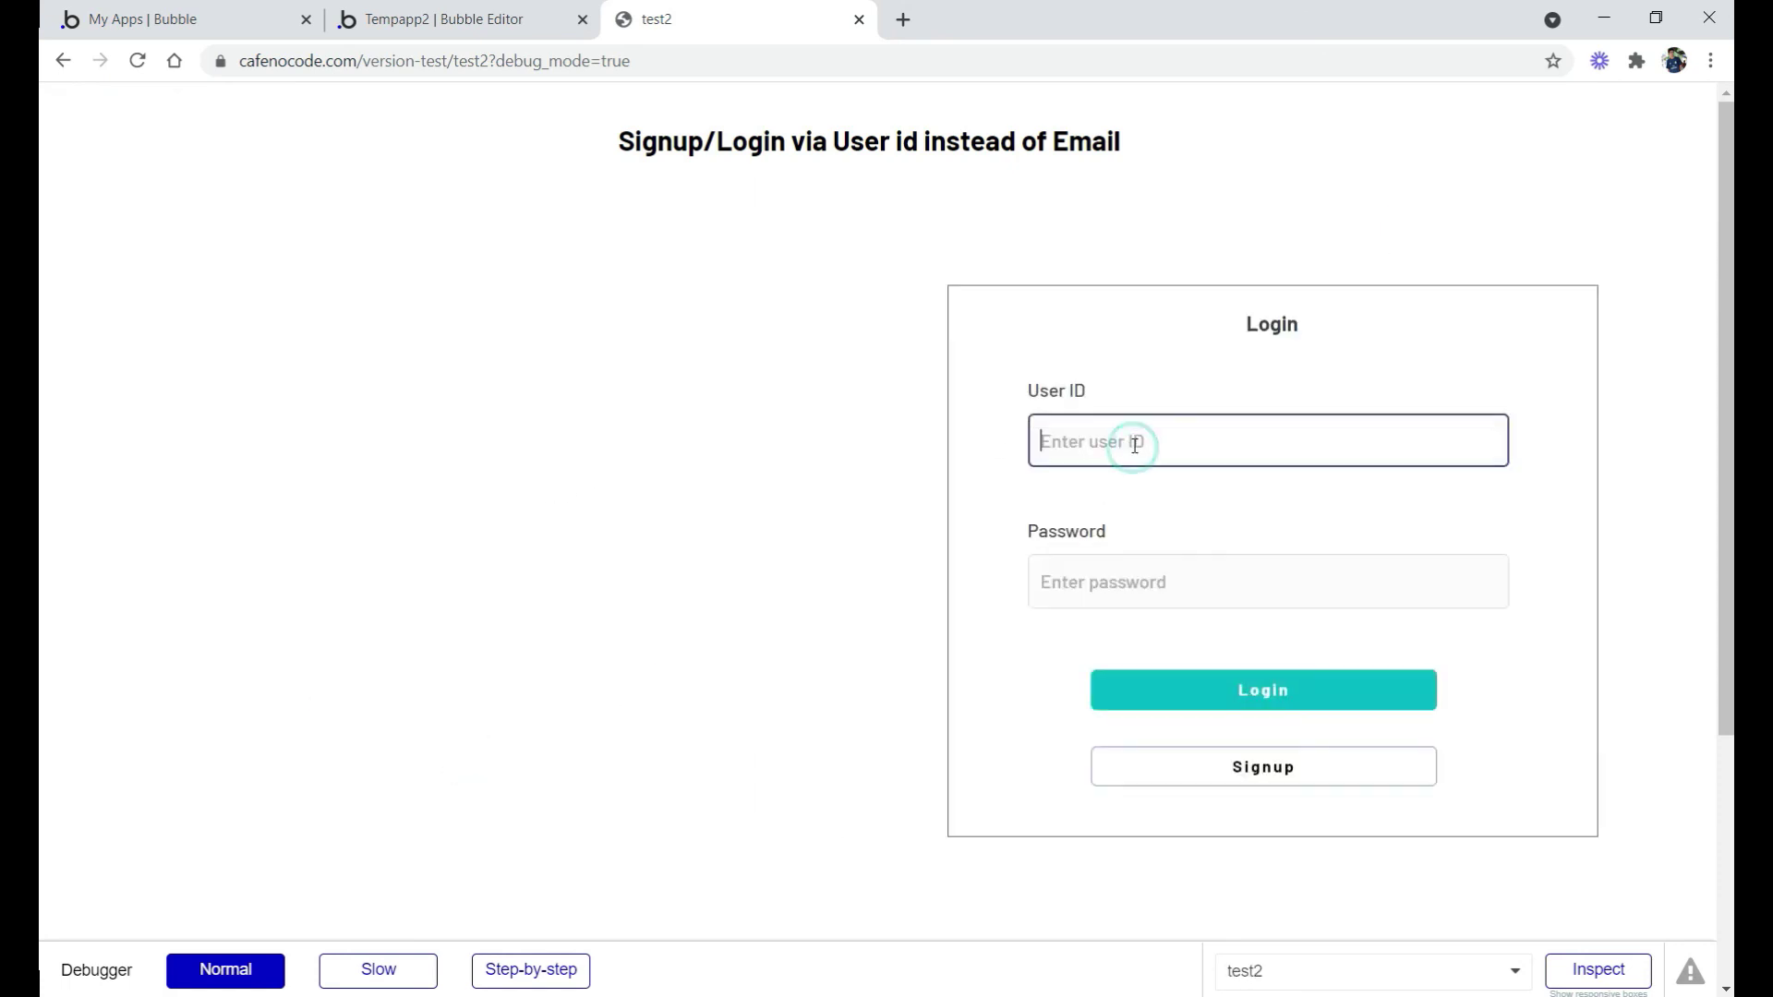
{"action": "type", "text": "8"}
{"action": "left_click", "coordinate": [1111, 572]}
{"action": "type", "text": "1234"}
{"action": "left_click", "coordinate": [1256, 694]}
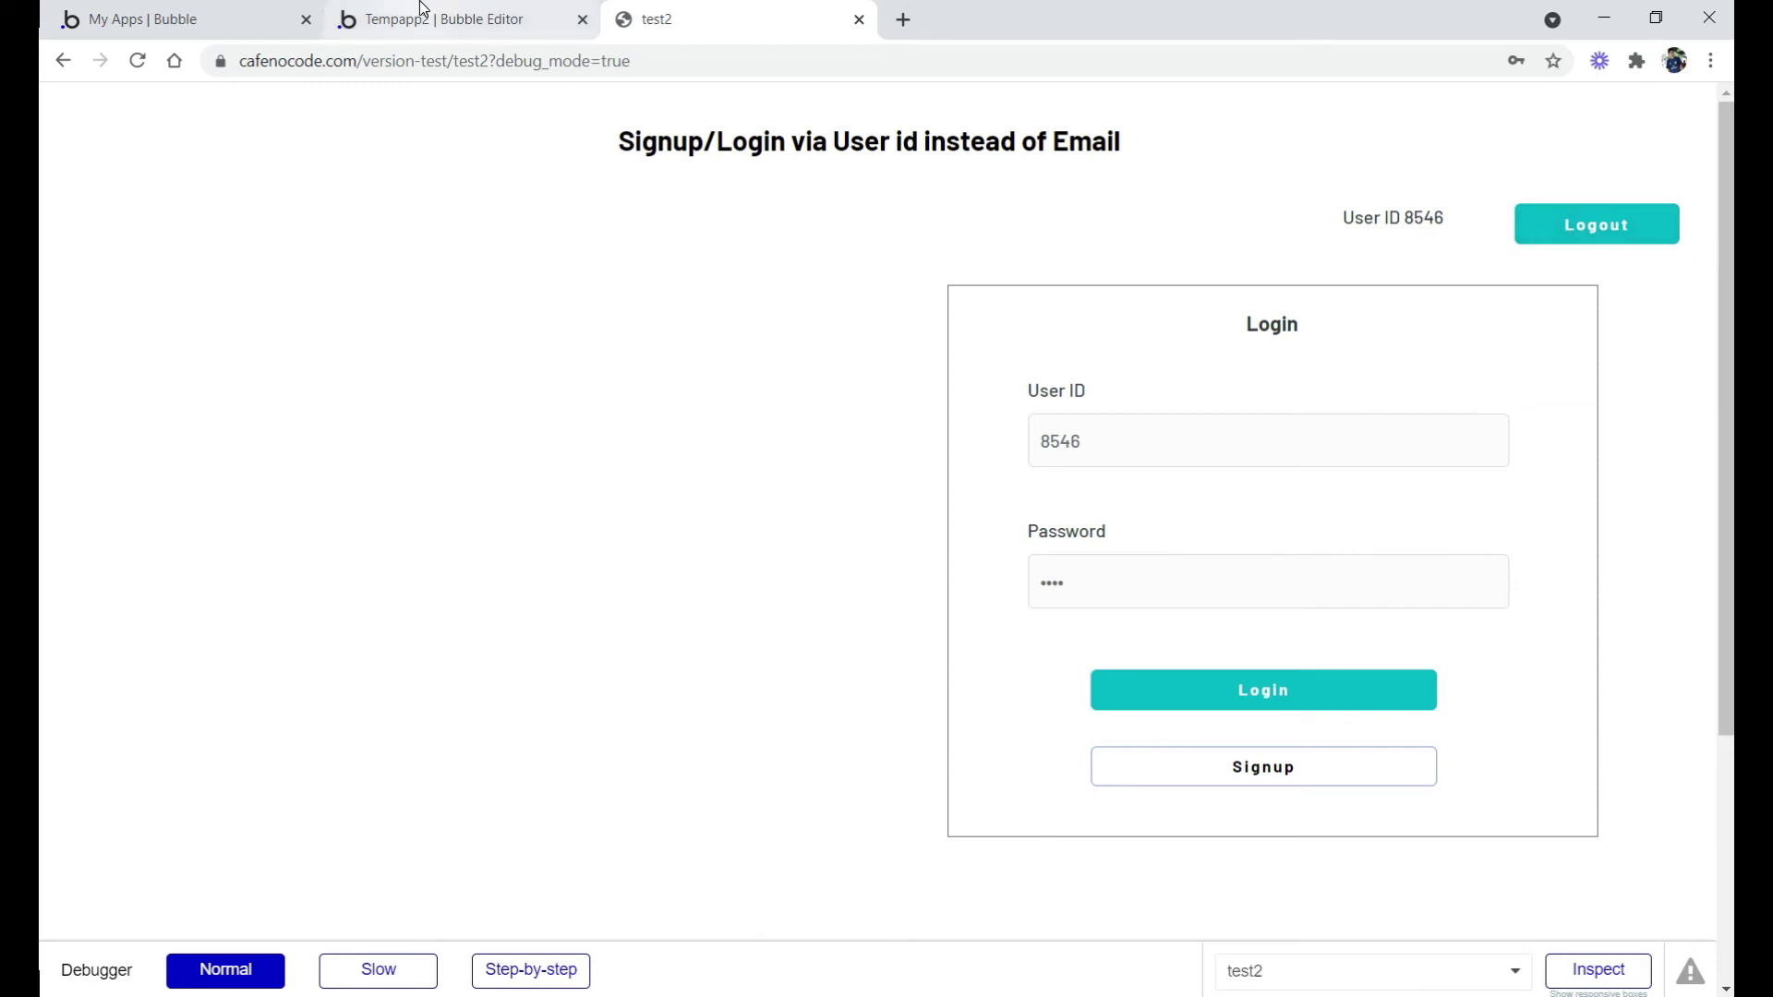
{"action": "left_click", "coordinate": [443, 19]}
Add a 'Hide an element' action as step 2 of the Login button's workflow
{"action": "left_click_drag", "start_coordinate": [1357, 725], "coordinate": [823, 668]}
{"action": "left_click", "coordinate": [1338, 733]}
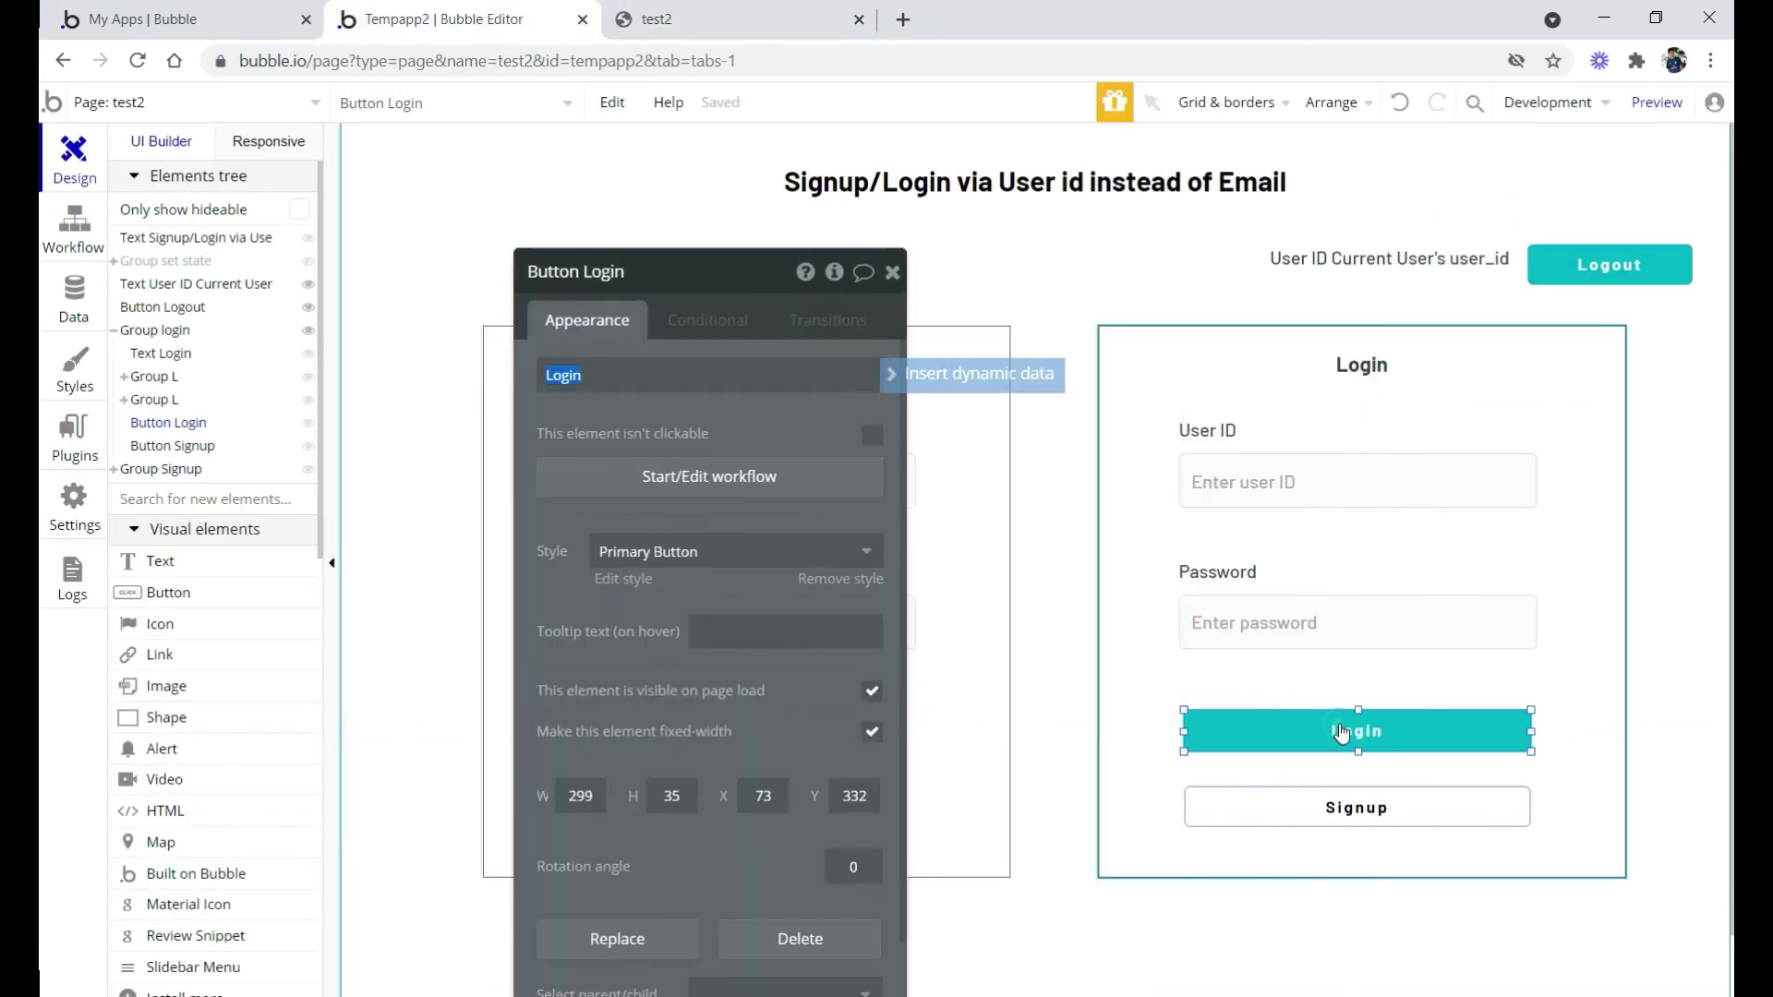
{"action": "left_click", "coordinate": [694, 480]}
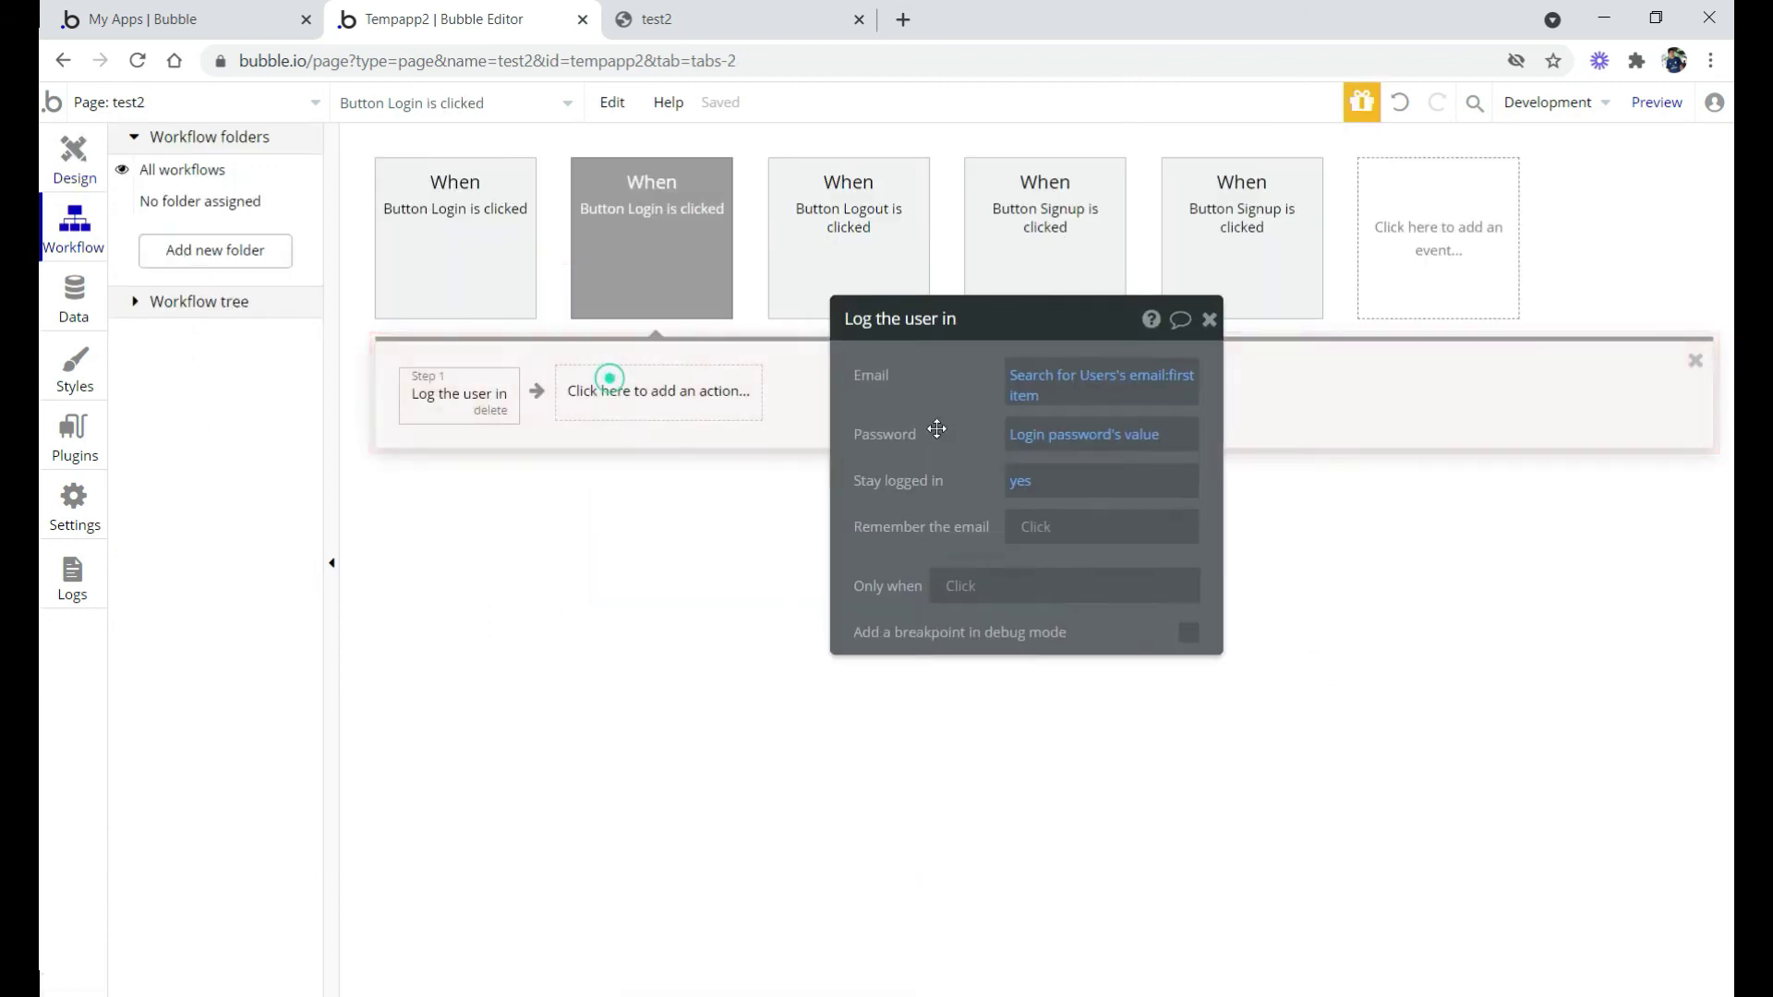
{"action": "left_click", "coordinate": [676, 392]}
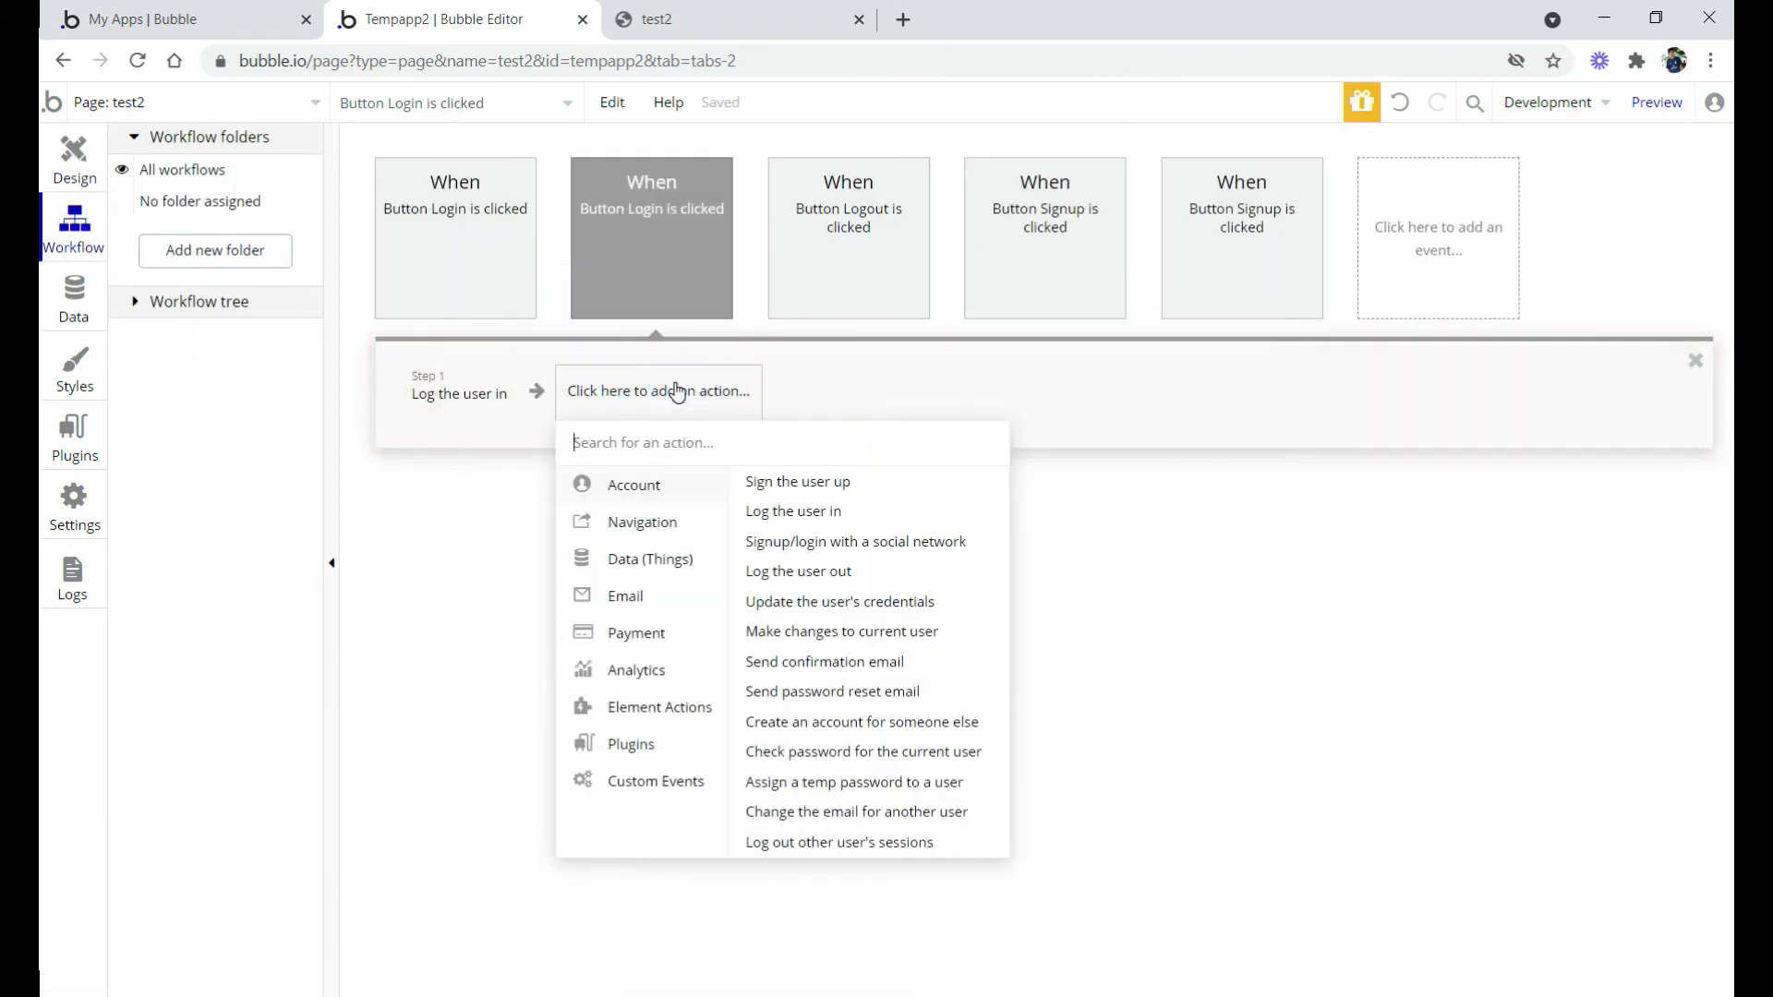
{"action": "type", "text": "hhide"}
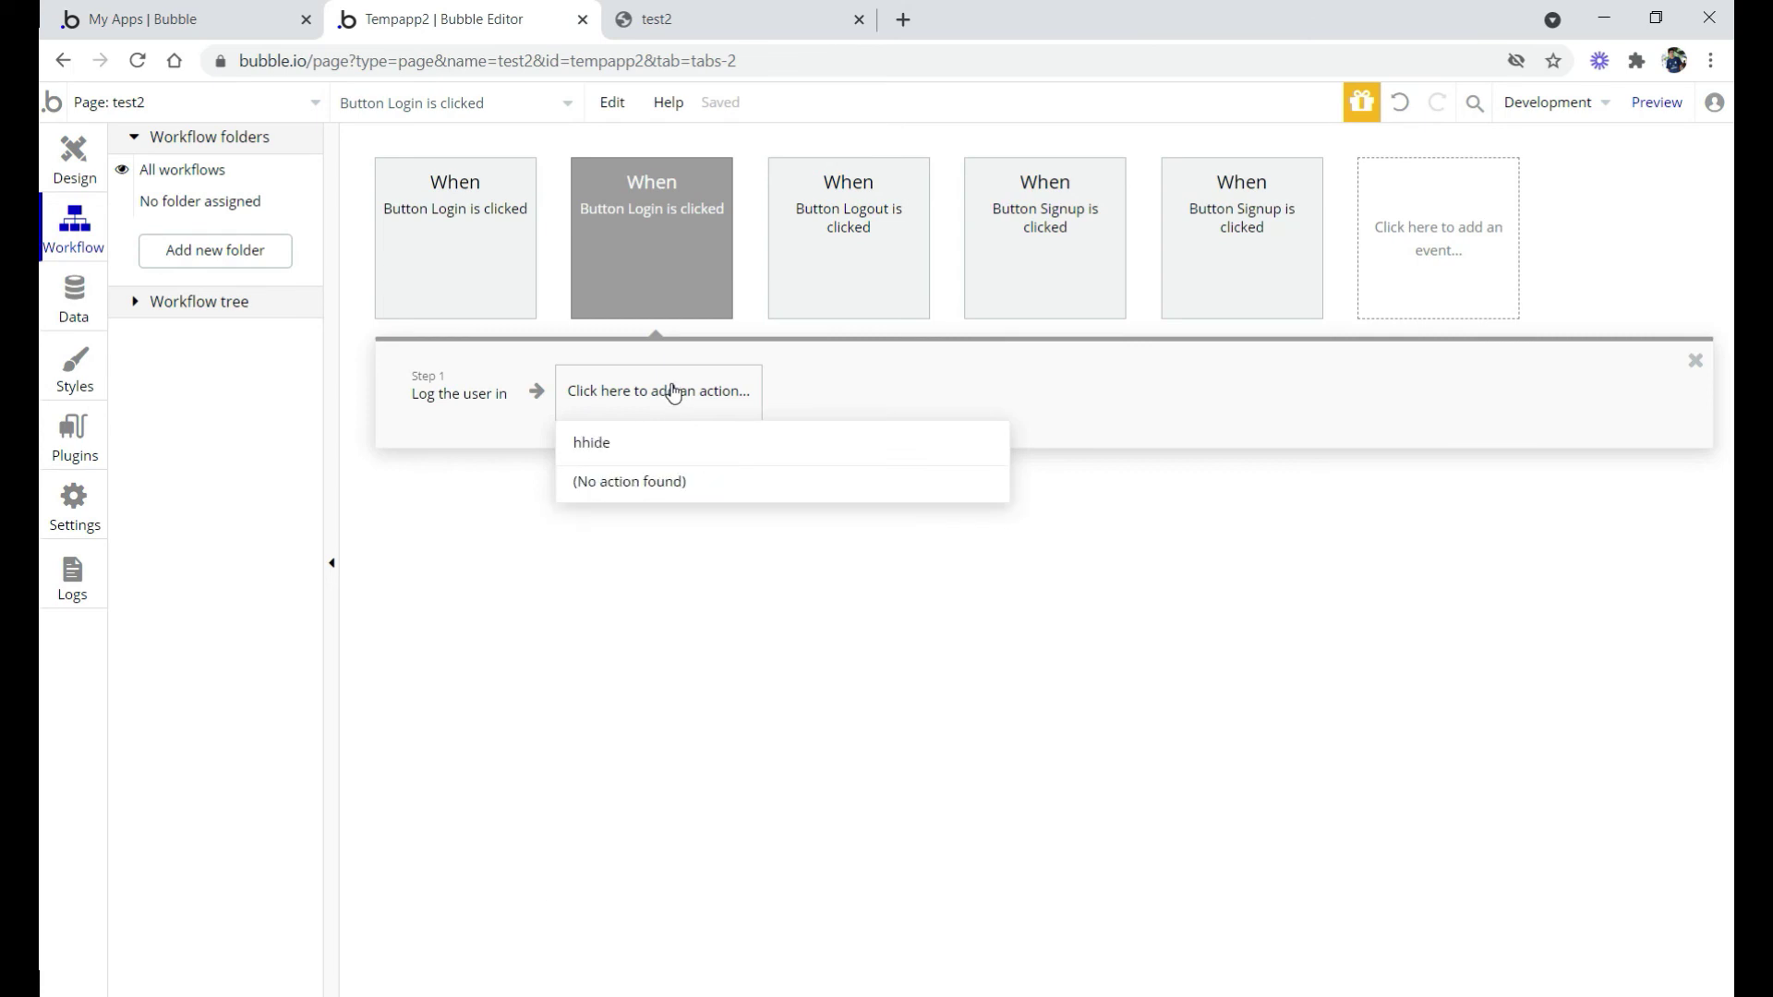
{"action": "key", "text": "BackSpace"}
{"action": "key", "text": "BackSpace"}
{"action": "key", "text": "BackSpace"}
{"action": "key", "text": "BackSpace"}
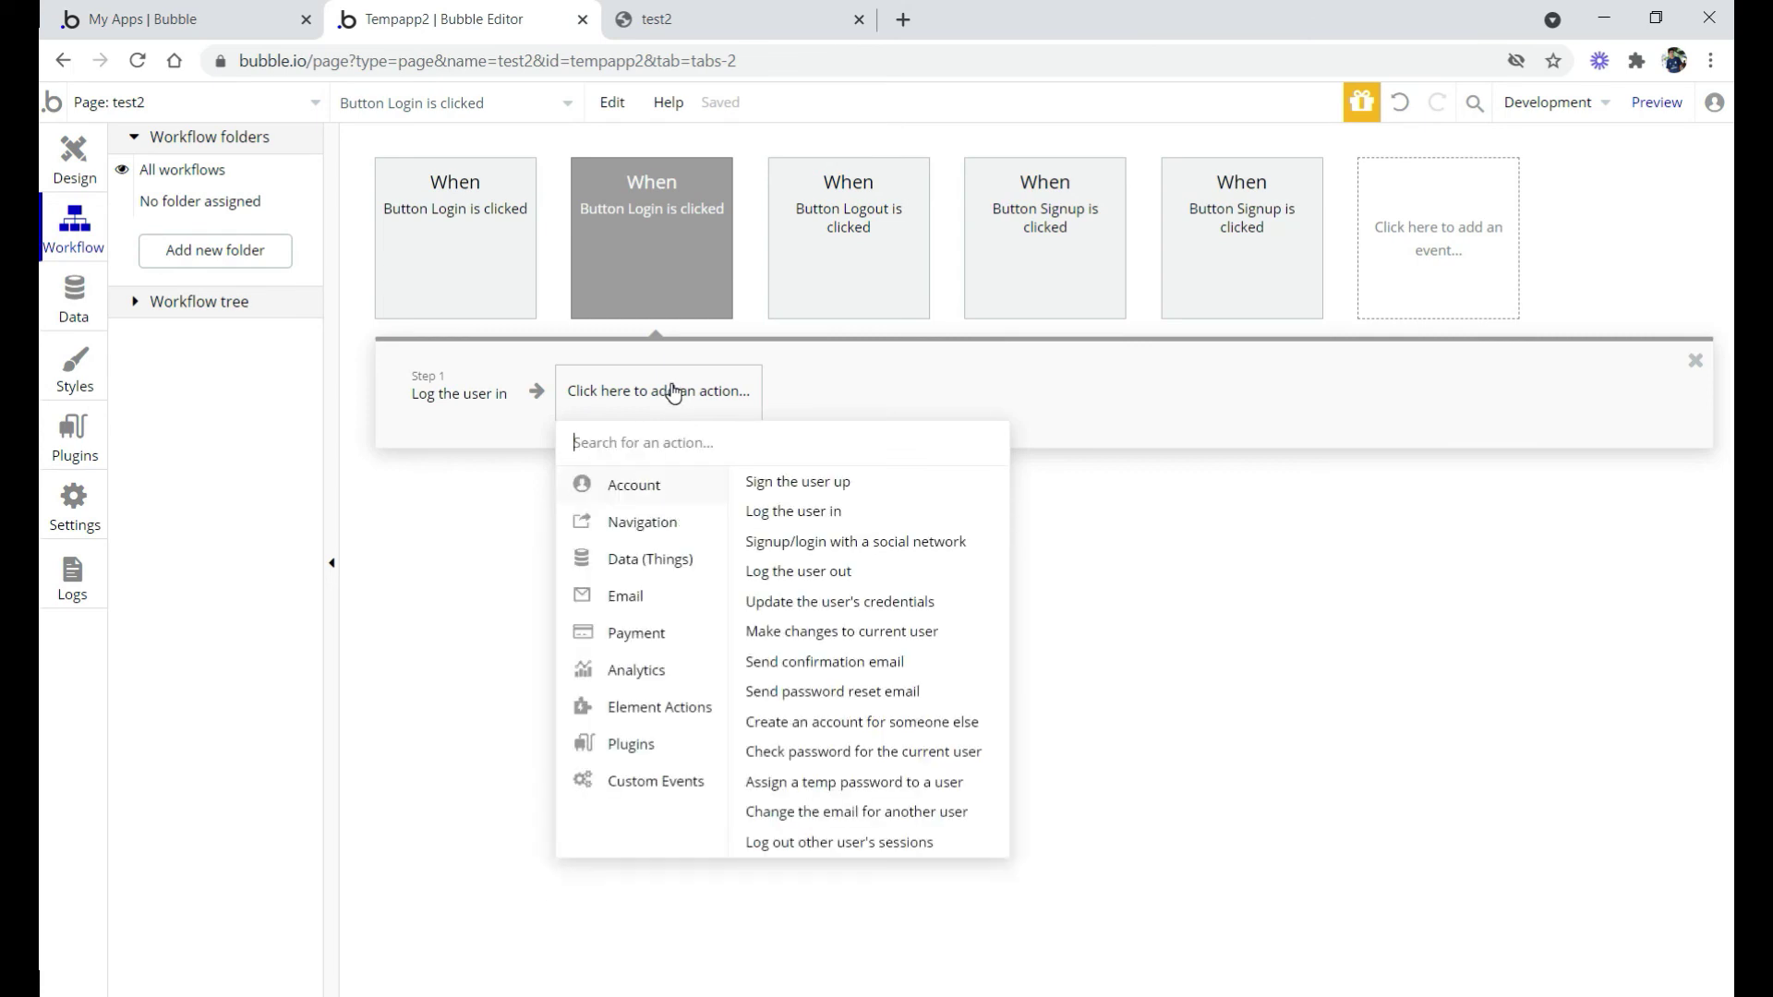
{"action": "type", "text": "hide"}
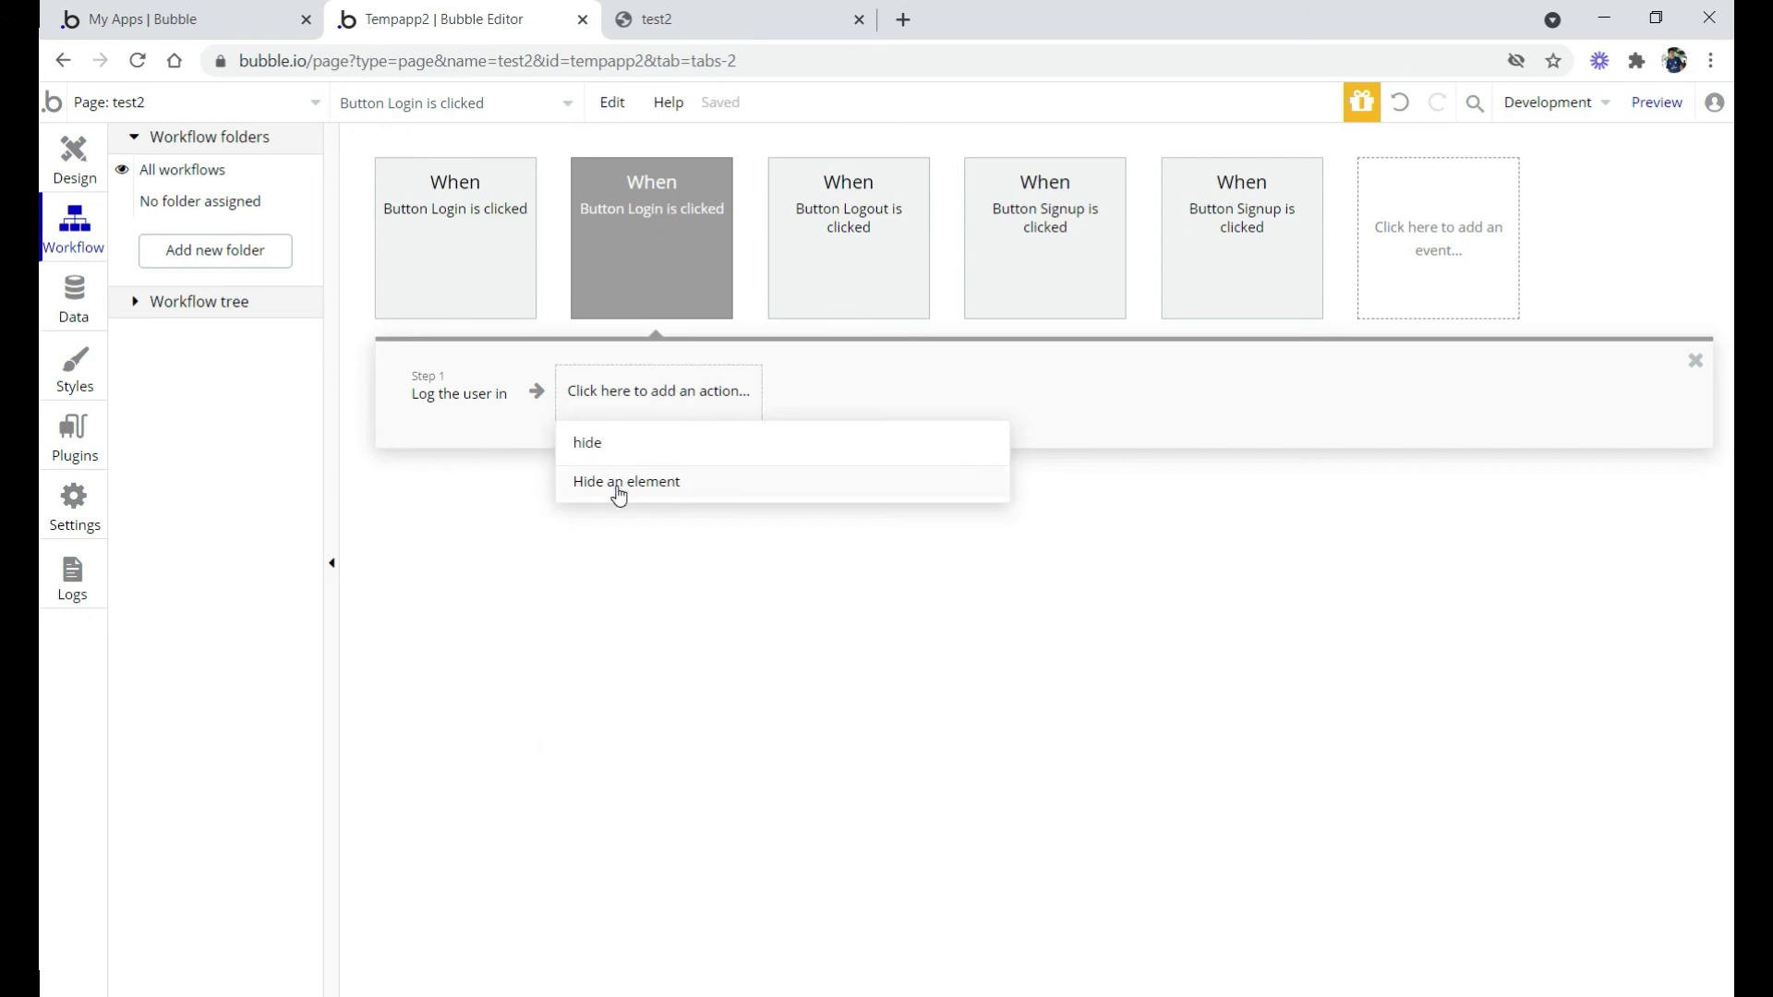
{"action": "left_click", "coordinate": [615, 492]}
Set the element to hide to Group login and return to the preview
{"action": "left_click", "coordinate": [1122, 383]}
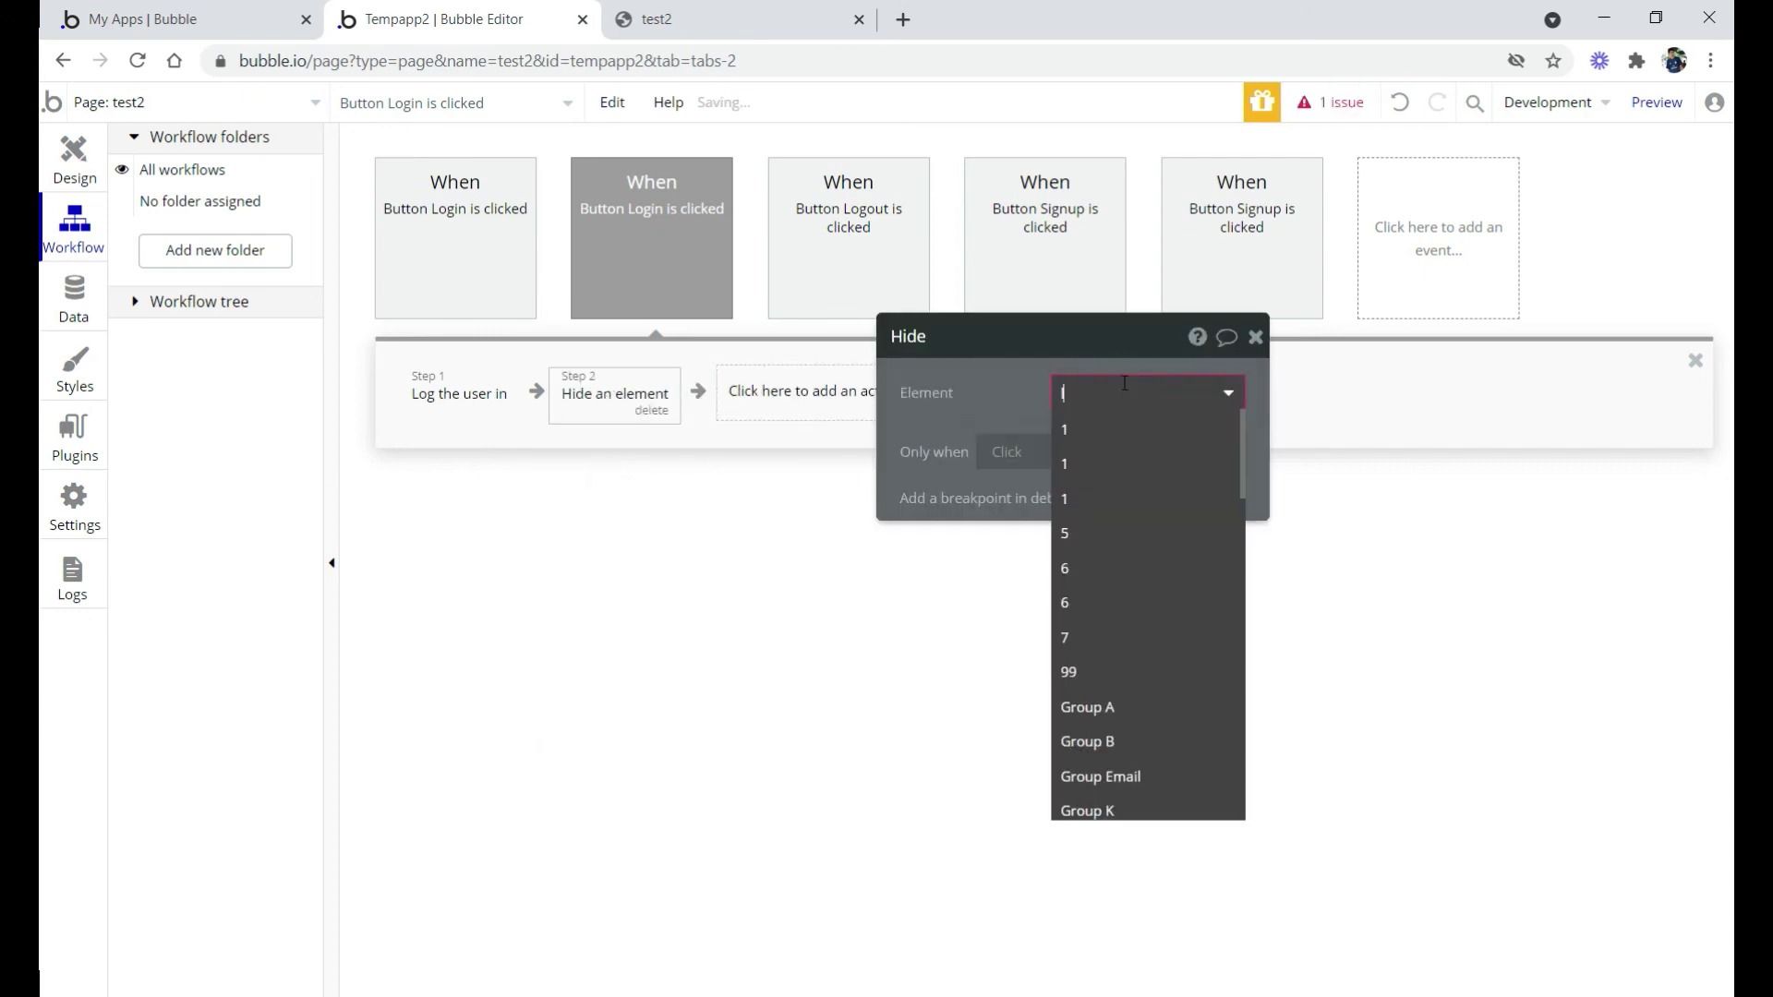
{"action": "type", "text": "lo"}
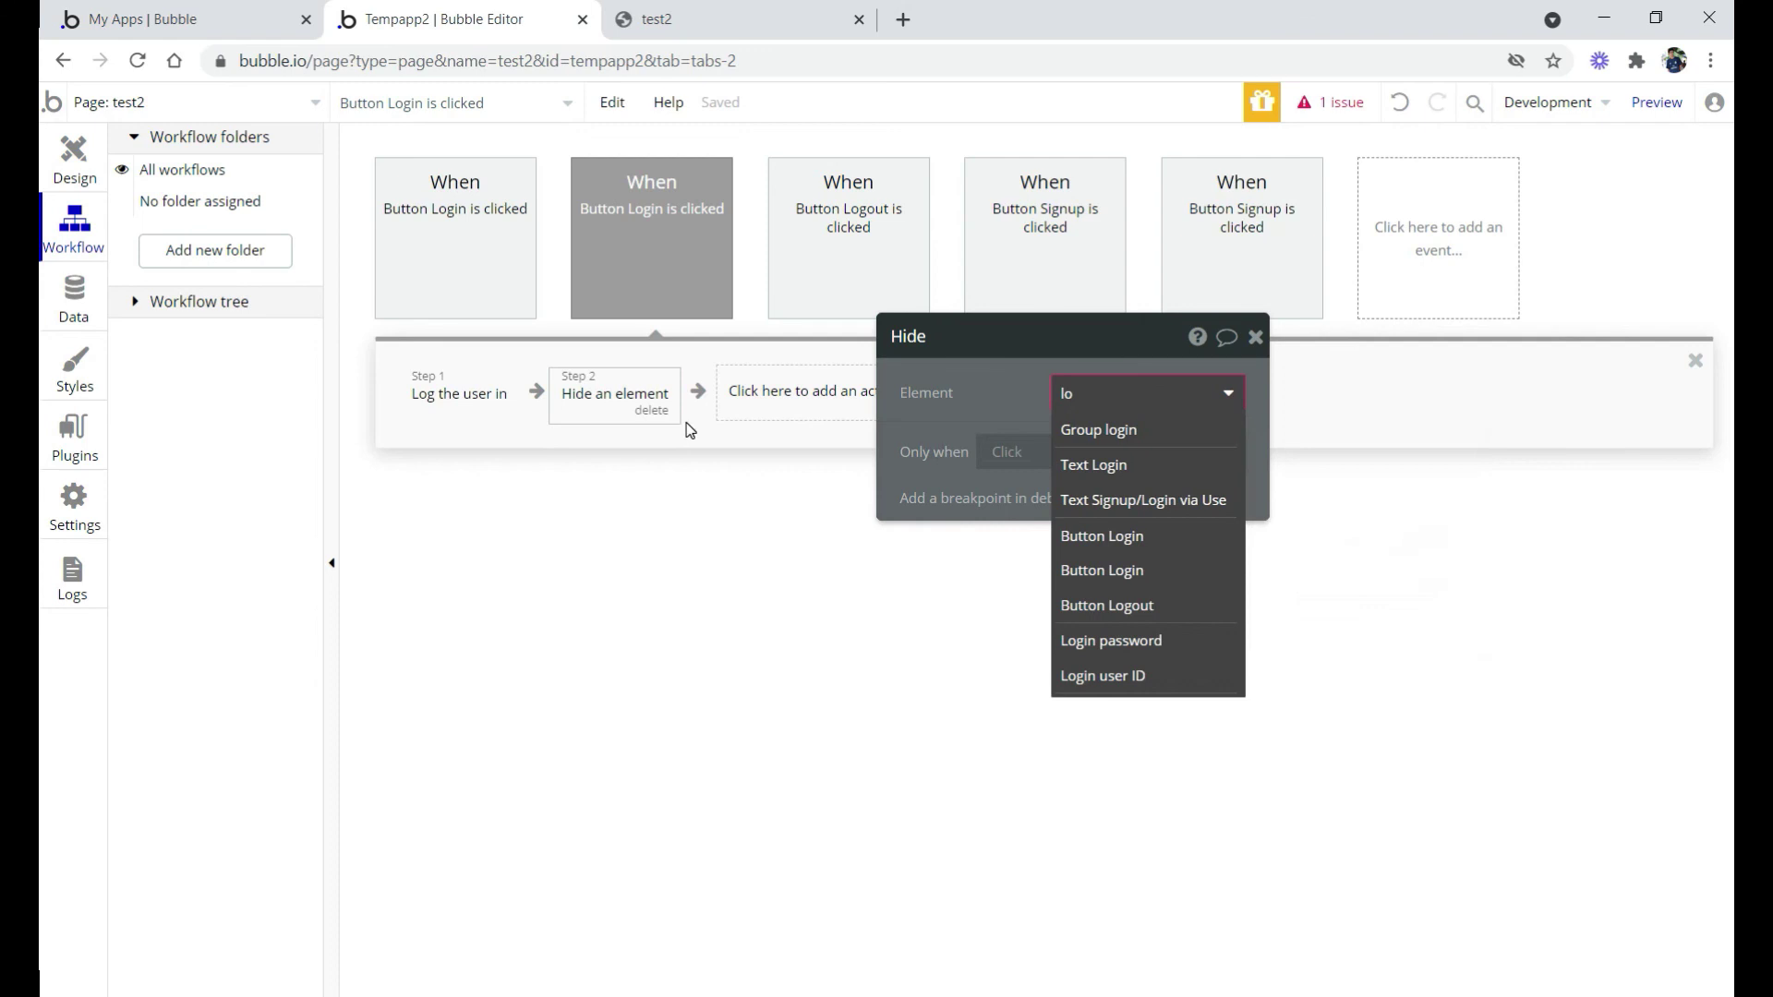
{"action": "left_click", "coordinate": [1072, 433]}
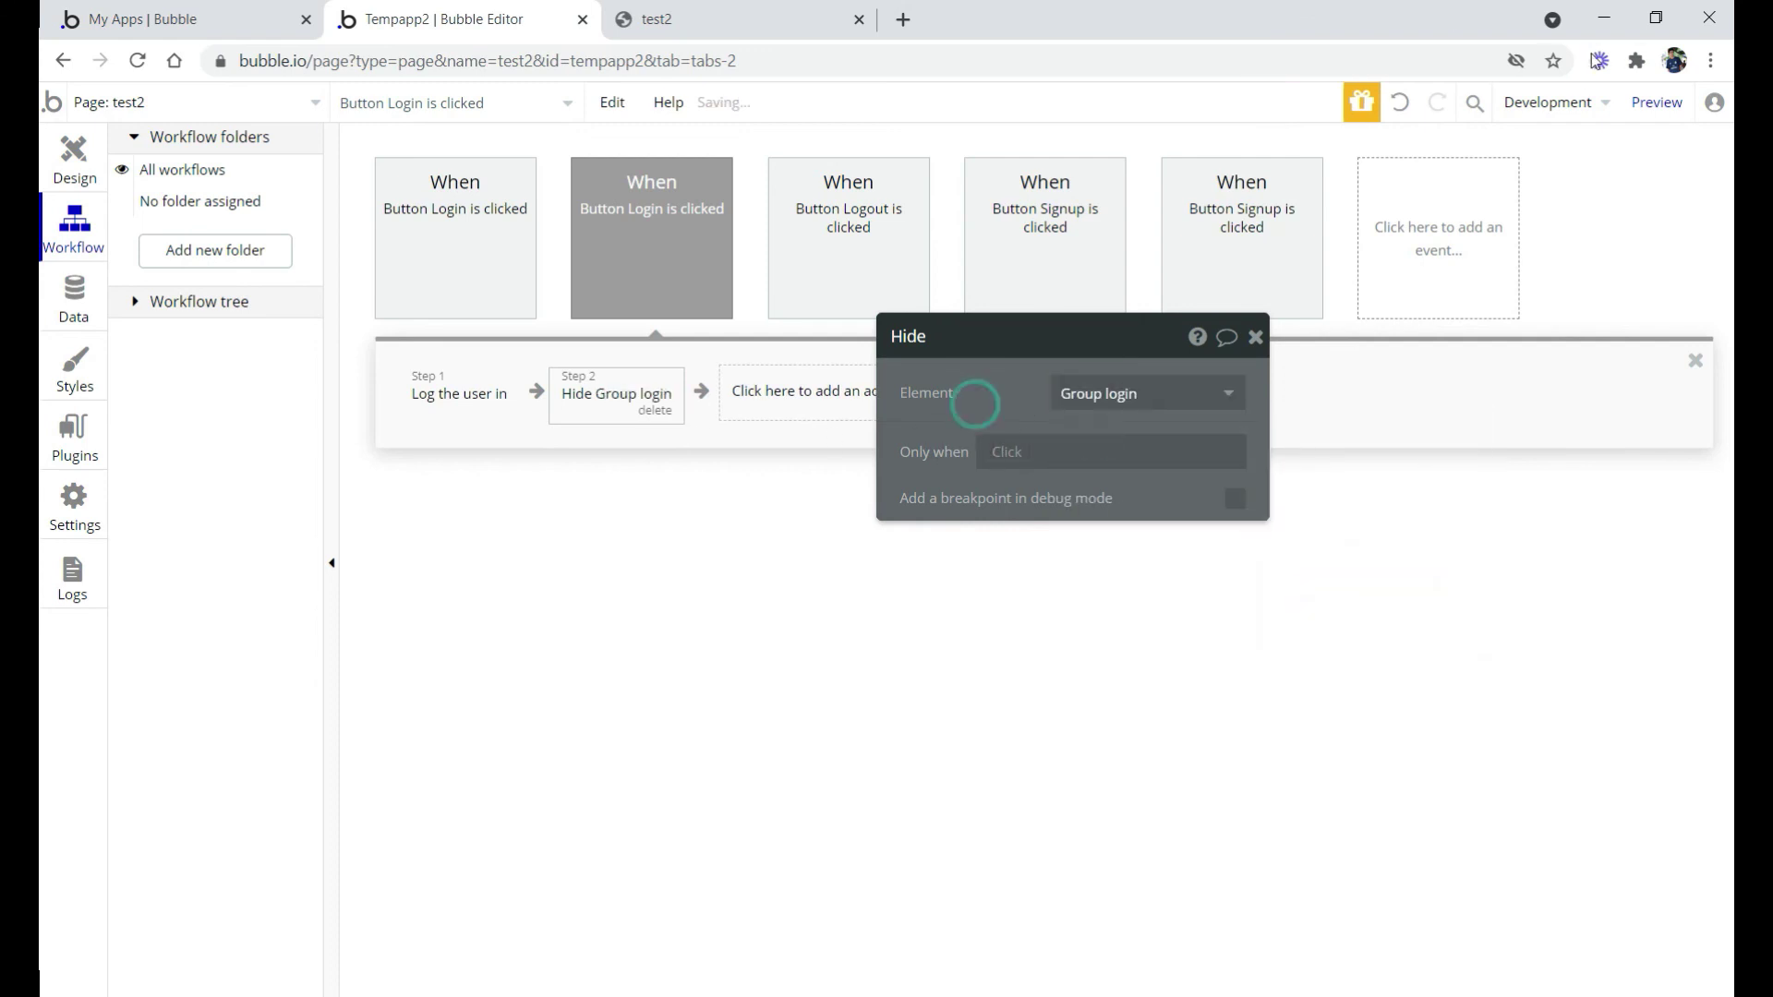
{"action": "key", "text": "ctrl+Tab"}
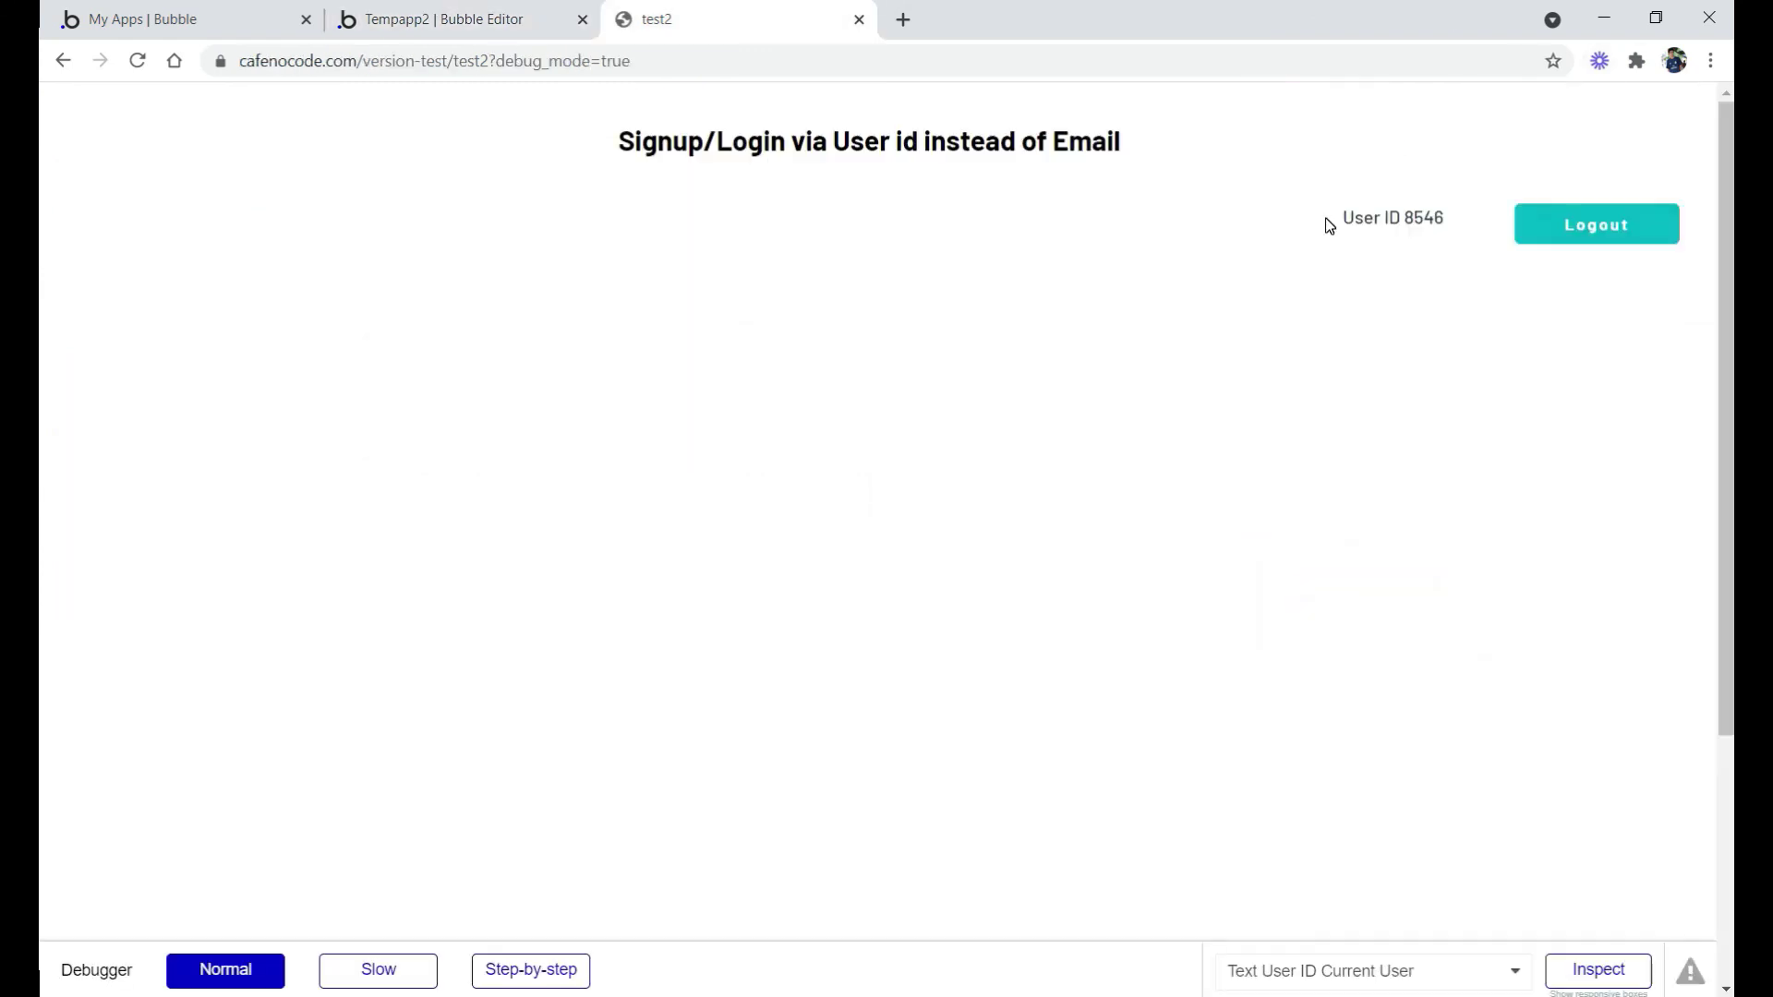